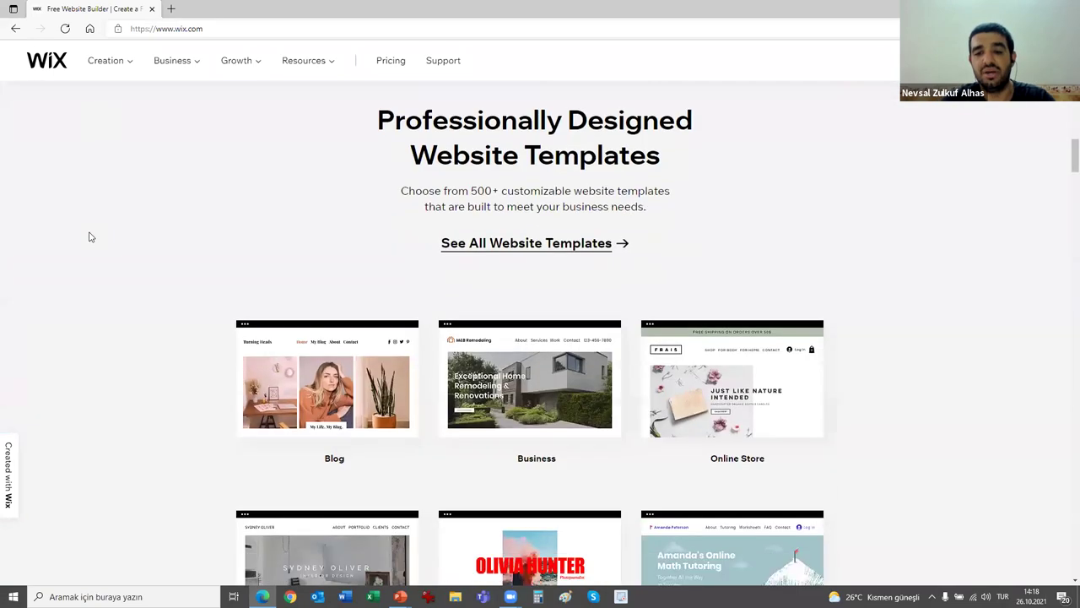
# Step: Bring the Blog, Business, Online Store, Design, Photography and Education samples into view, then bring up the window switcher
pyautogui.scroll(3, 126, 236)
pyautogui.scroll(-2, 163, 220)
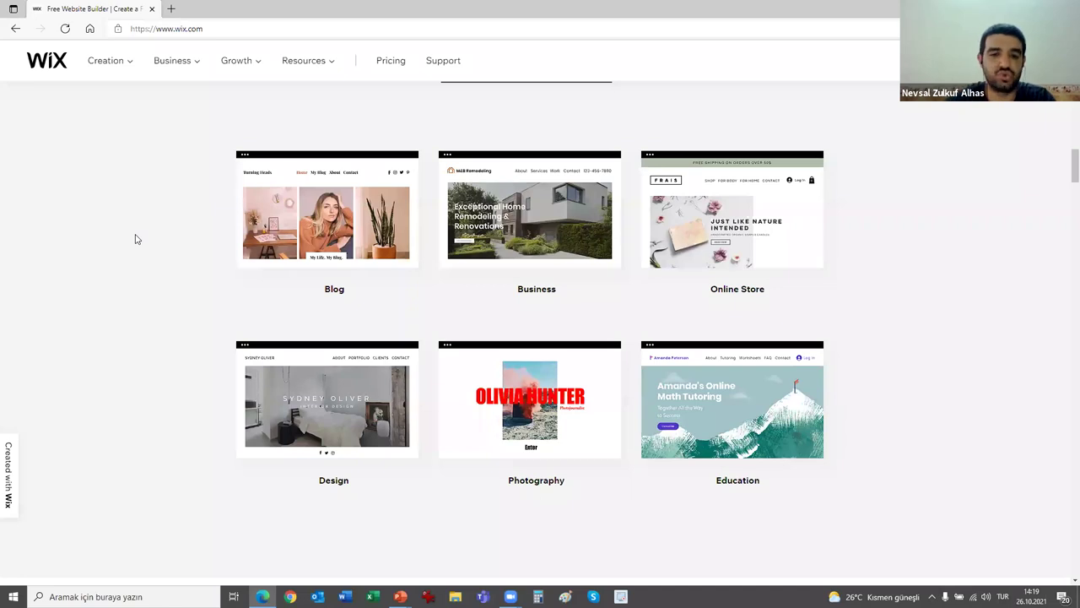
pyautogui.hotkey('alt', 'Tab')
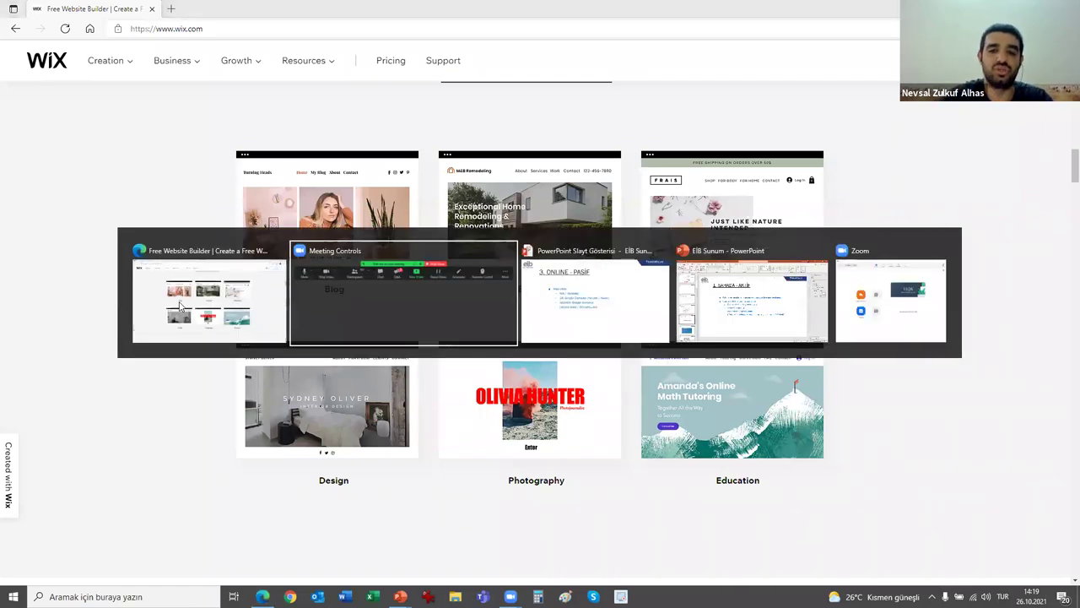
# Step: Present the '3. ONLINE - PASİF' website-tools slide, then return to the Wix browser window
pyautogui.hotkey('alt', 'Tab')
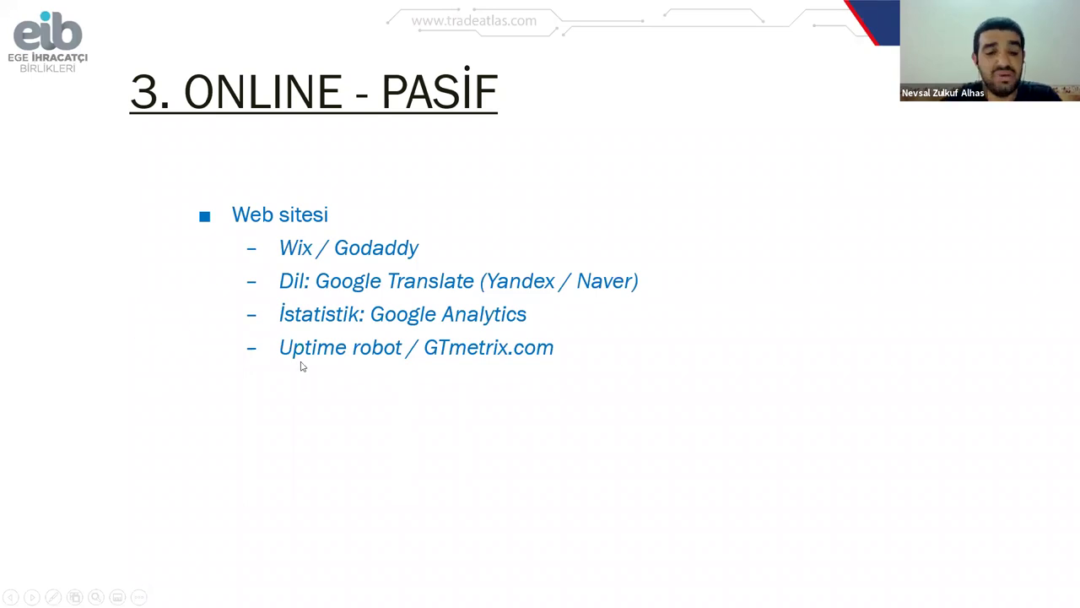
pyautogui.hotkey('alt', 'Tab')
# Step: Search Google for 'uptime robot' and open the UptimeRobot site from the results
pyautogui.click(358, 33)
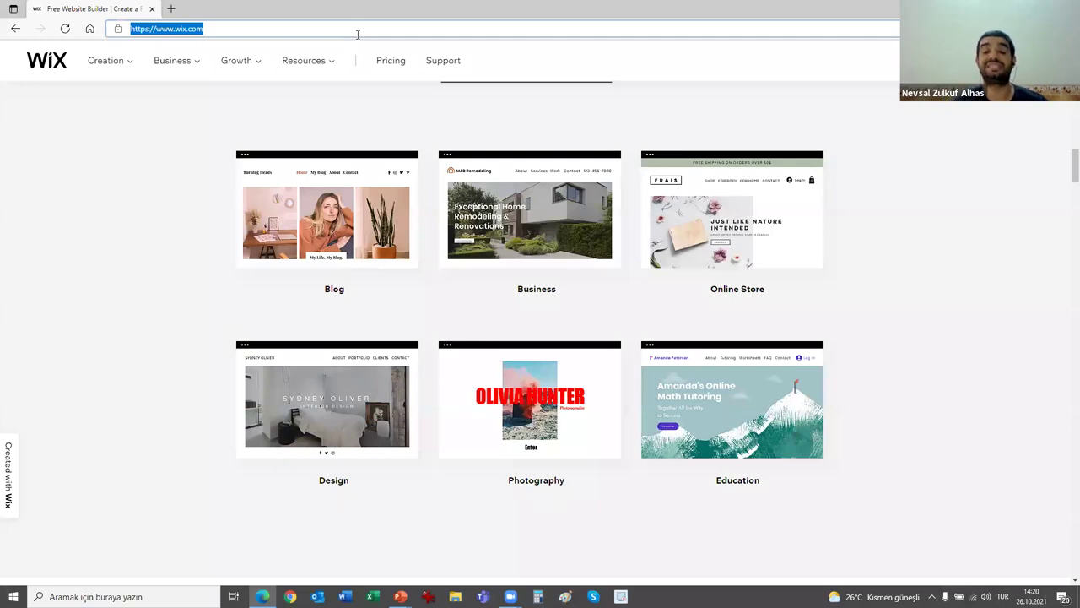
pyautogui.write('uptime')
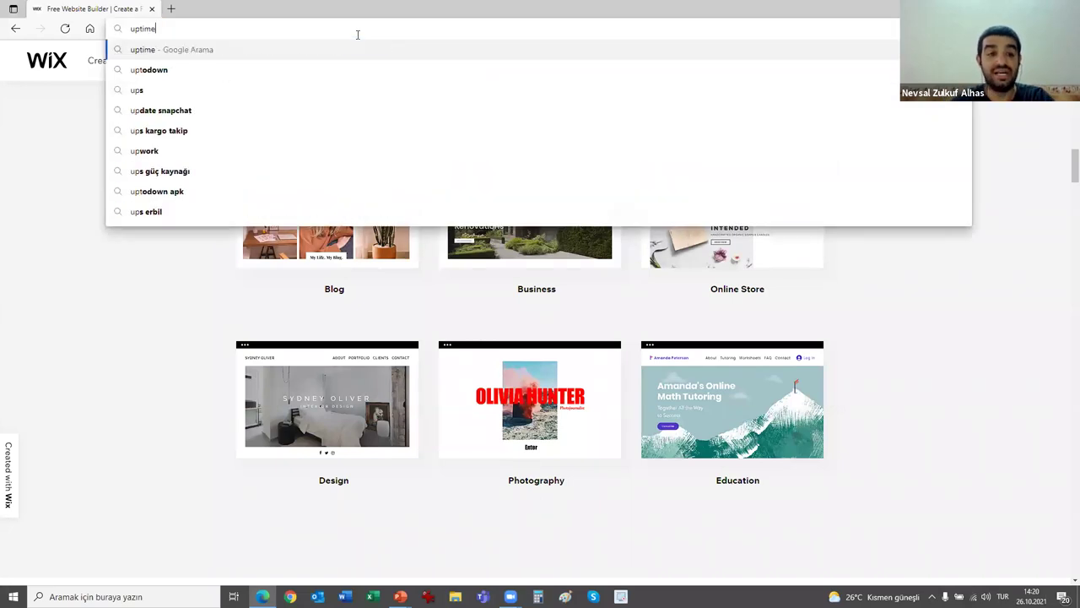
pyautogui.write(' robot')
pyautogui.press('Return')
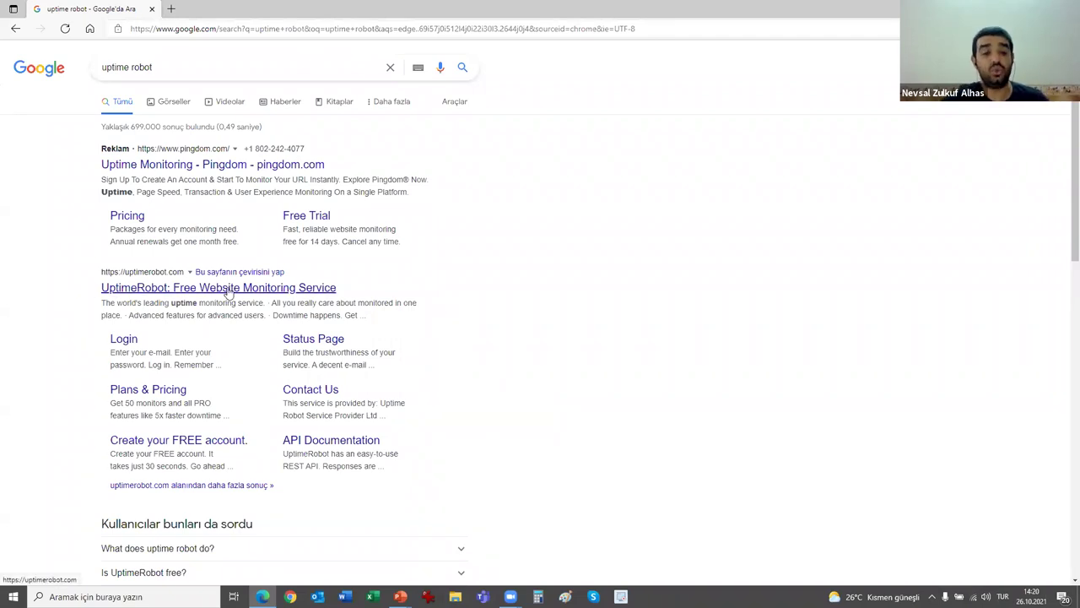
pyautogui.click(220, 290)
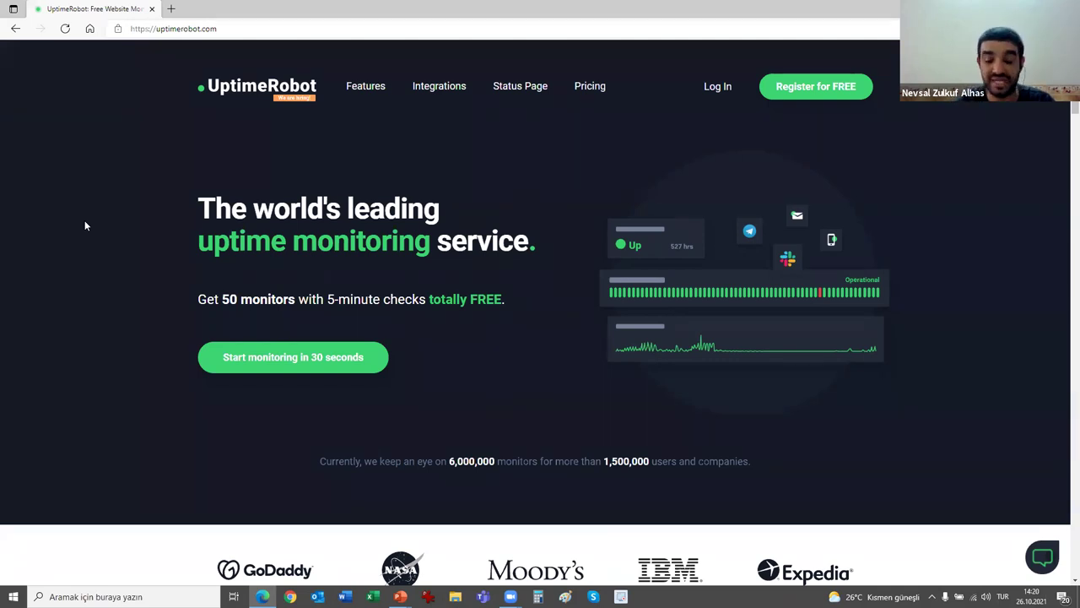
pyautogui.moveTo(221, 299); pyautogui.dragTo(294, 299)
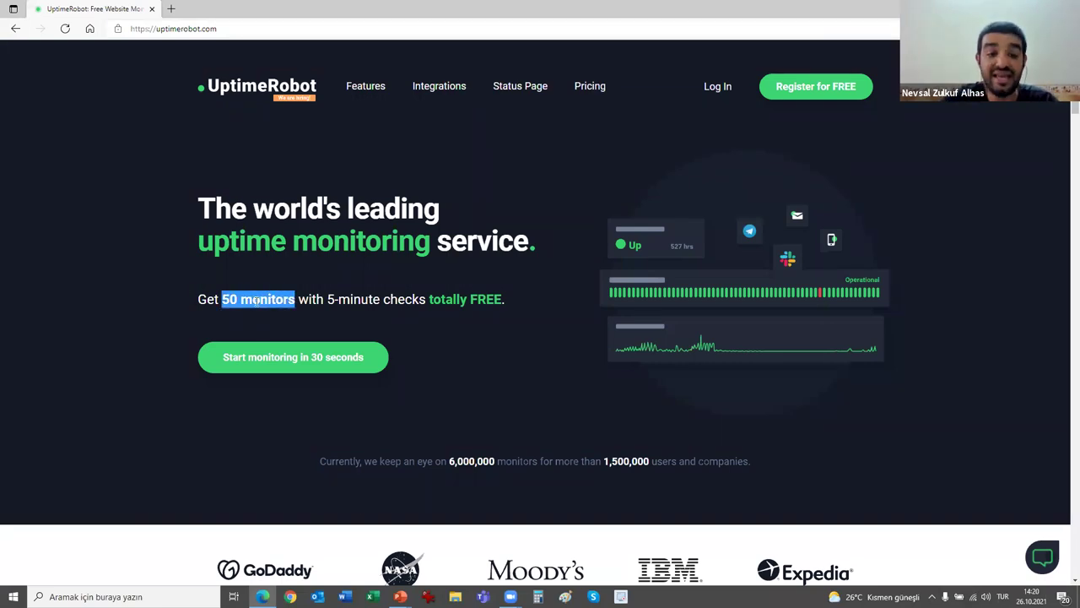
pyautogui.click(258, 301)
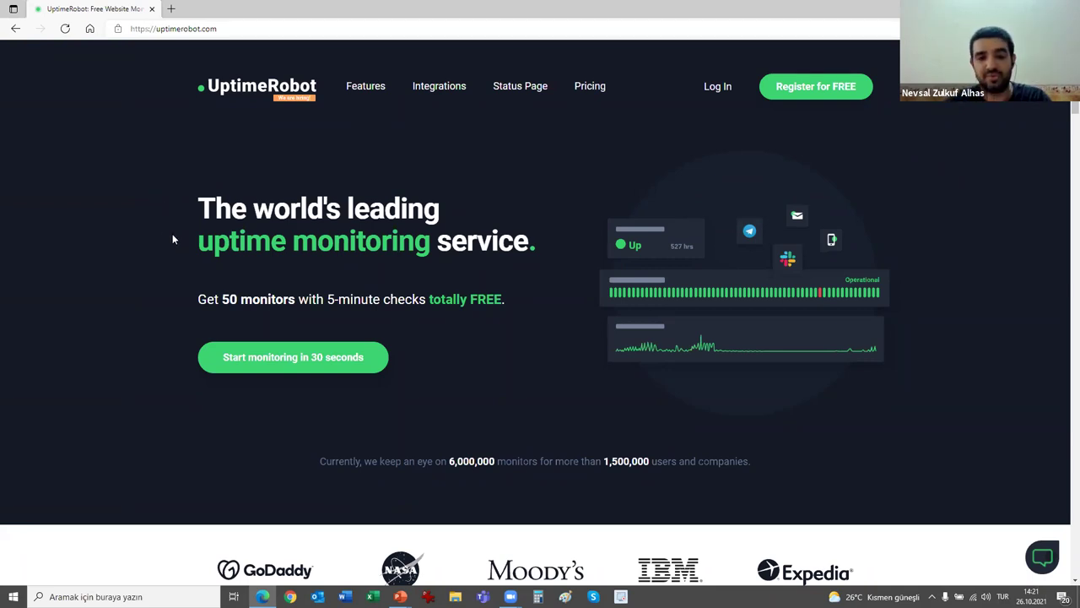
# Step: In a new tab, reach GTmetrix through a 'gtmetrix' search and run a test on eib.org.tr
pyautogui.hotkey('alt', 'Tab')
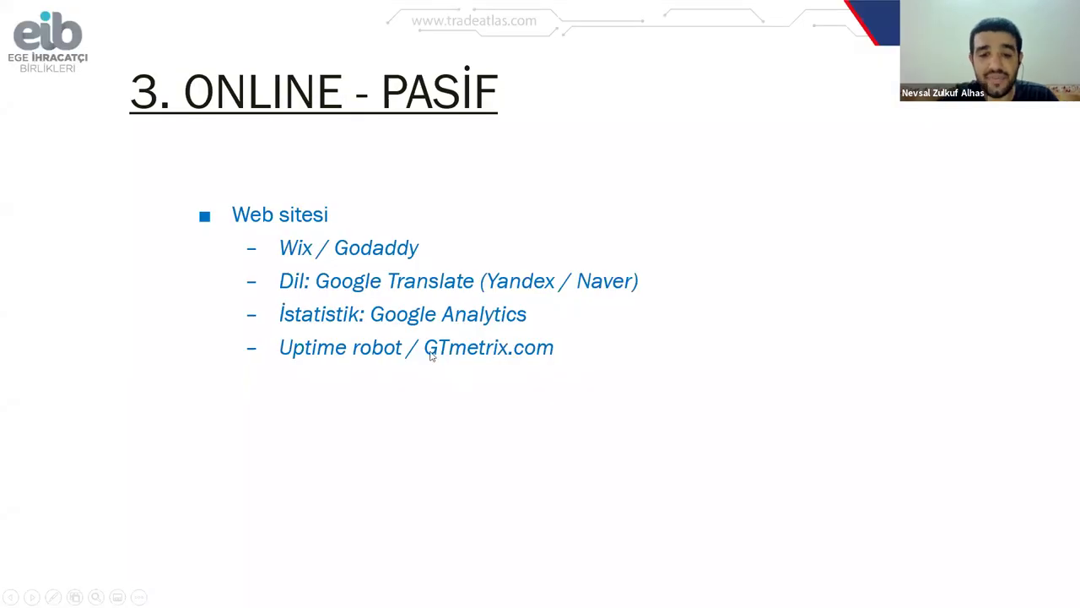
pyautogui.hotkey('alt', 'Tab')
pyautogui.click(168, 8)
pyautogui.write('gtmetrix')
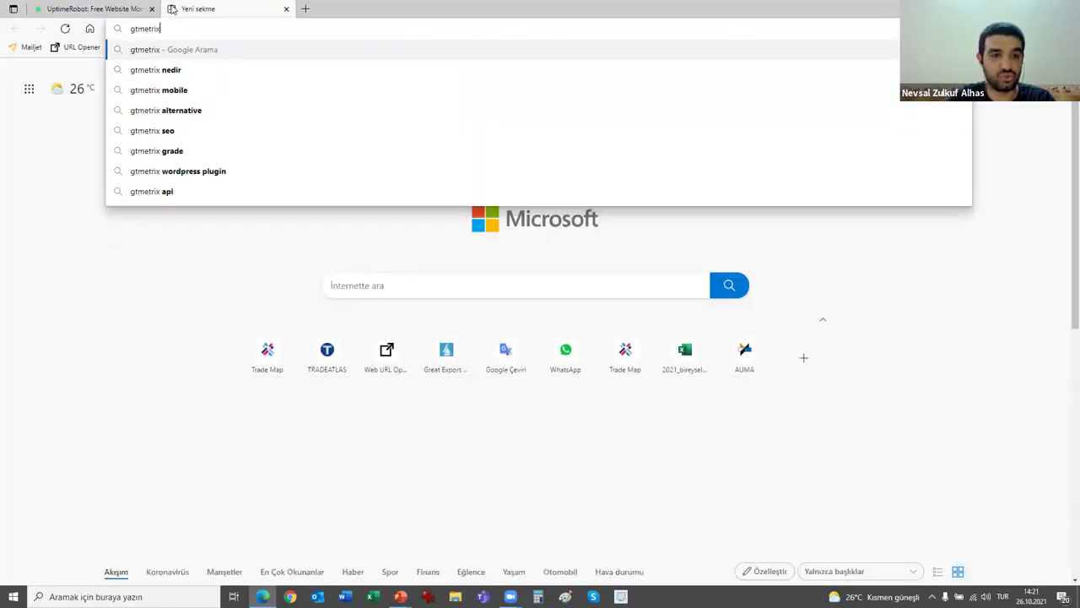
pyautogui.press('Return')
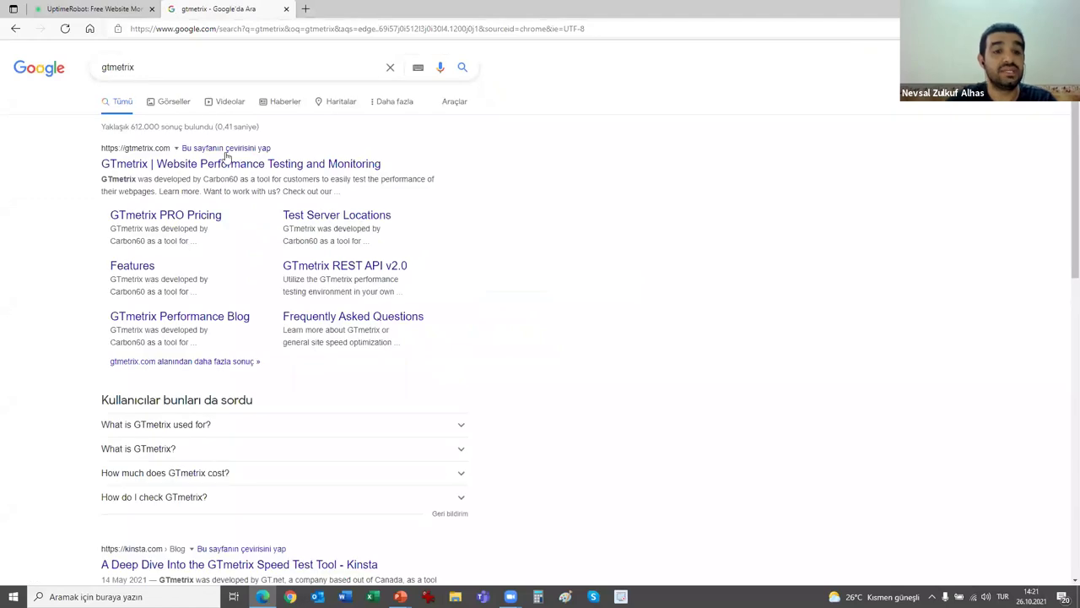
pyautogui.click(226, 169)
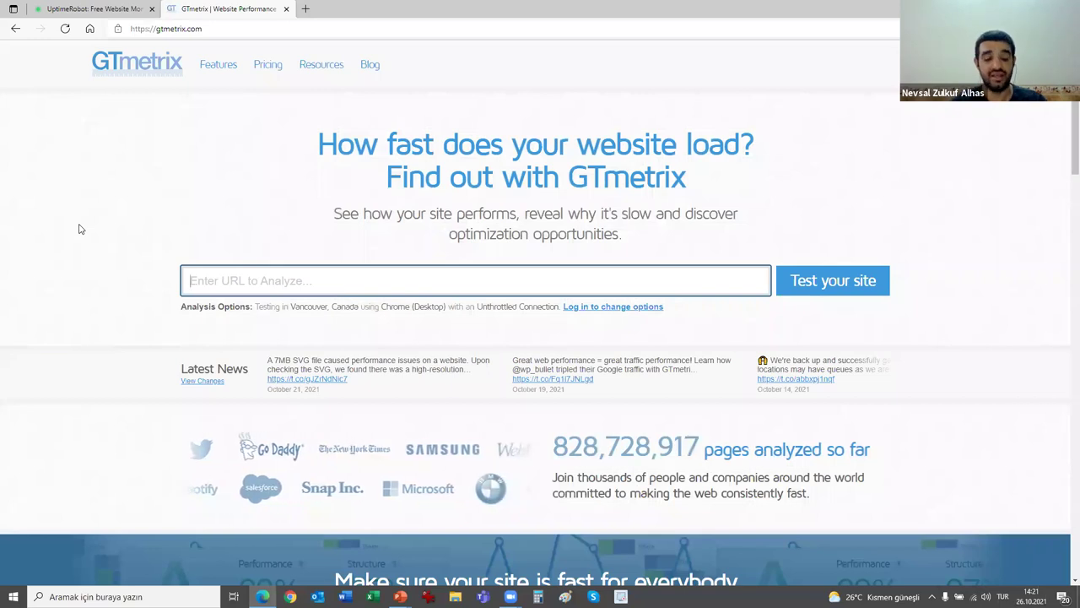
pyautogui.write('eib.')
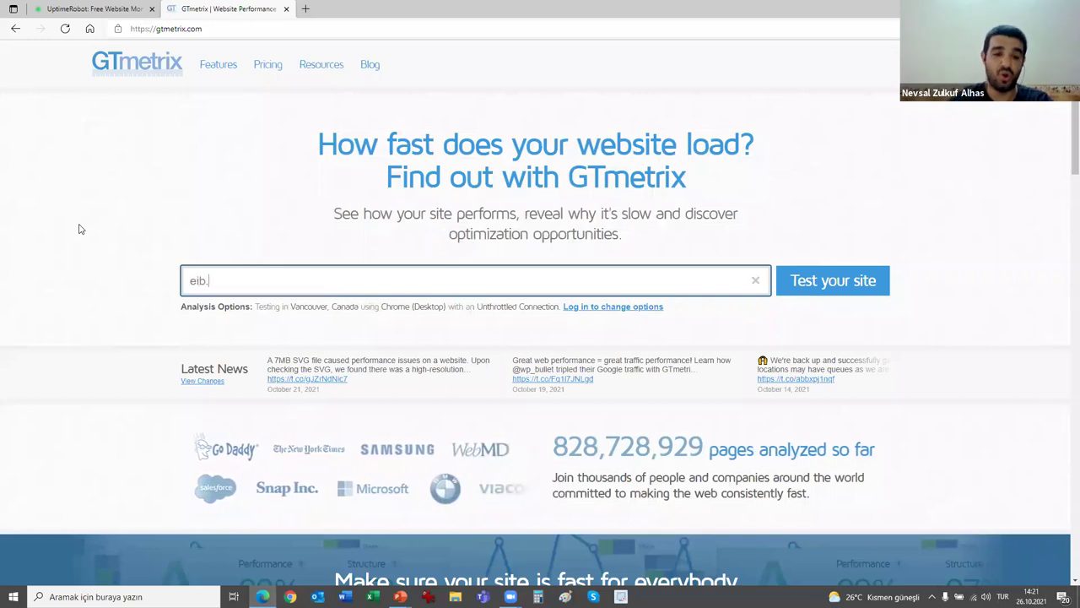
pyautogui.write('org.tr')
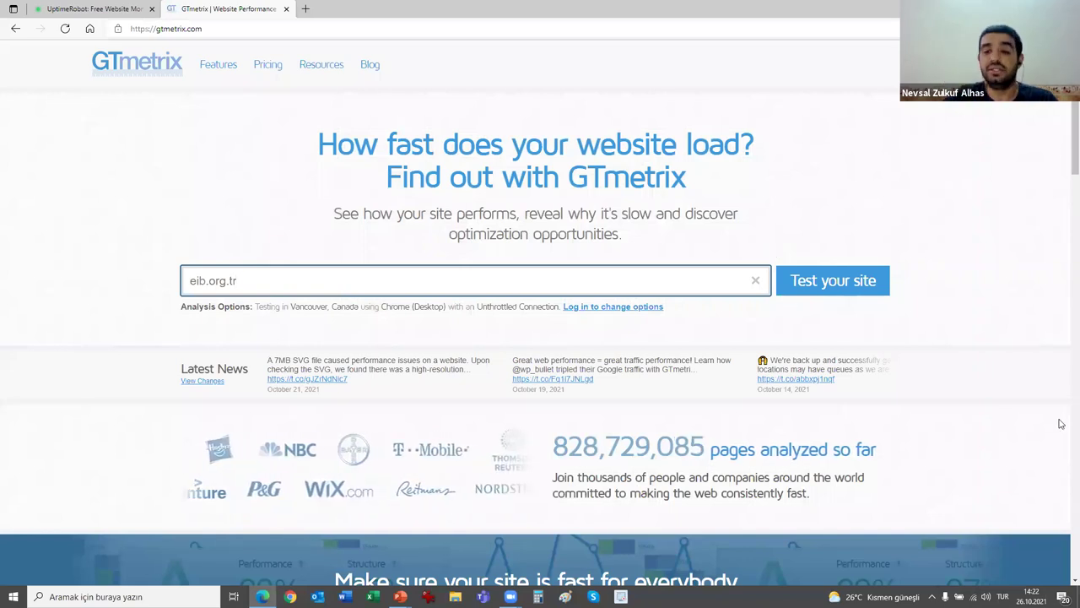
pyautogui.click(832, 282)
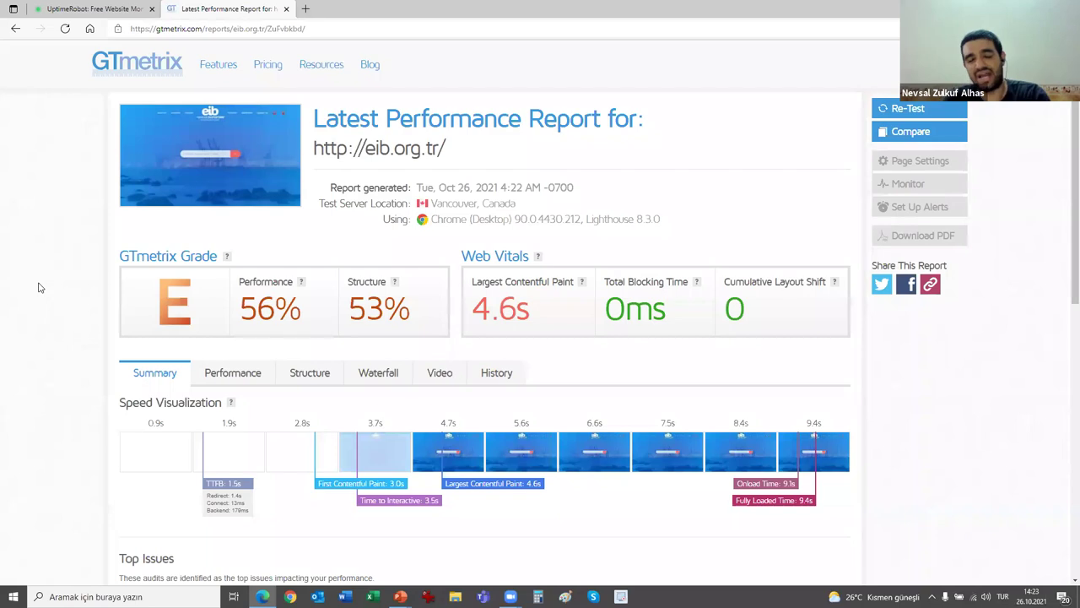
# Step: Scroll through the eib.org.tr report's grade E, 56%/53% scores, 4.6s LCP and Top Issues
pyautogui.scroll(-2, 38, 288)
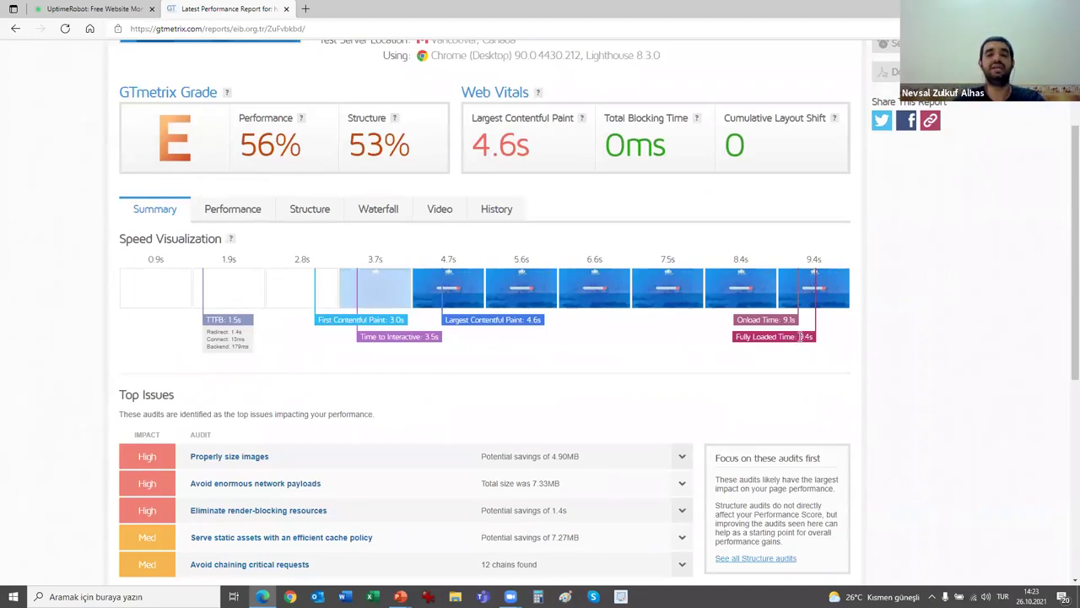
pyautogui.scroll(1, 840, 385)
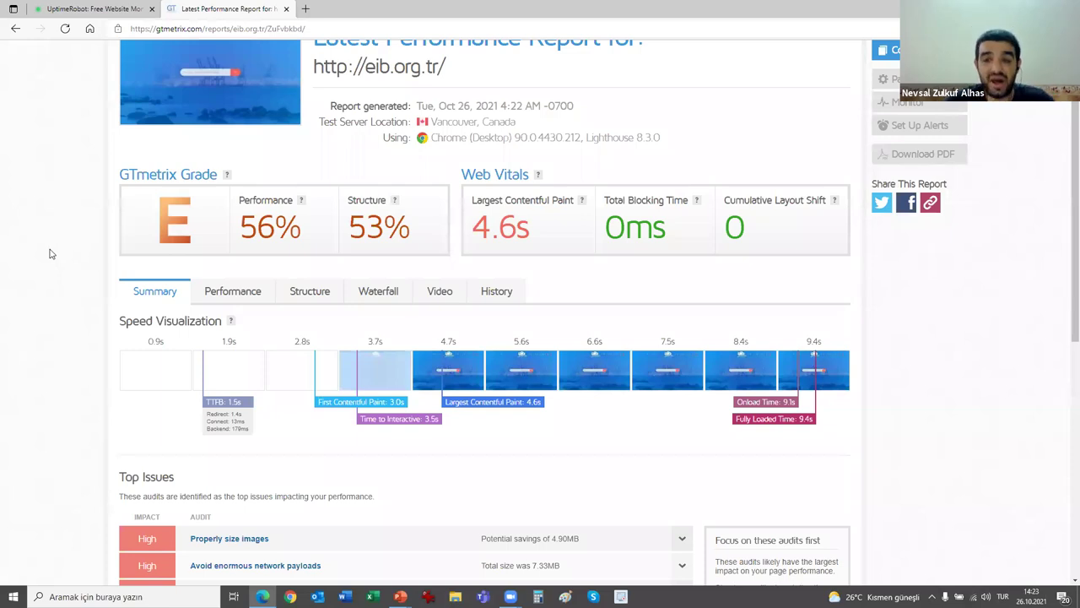
pyautogui.scroll(1, 50, 253)
pyautogui.scroll(-5, 50, 253)
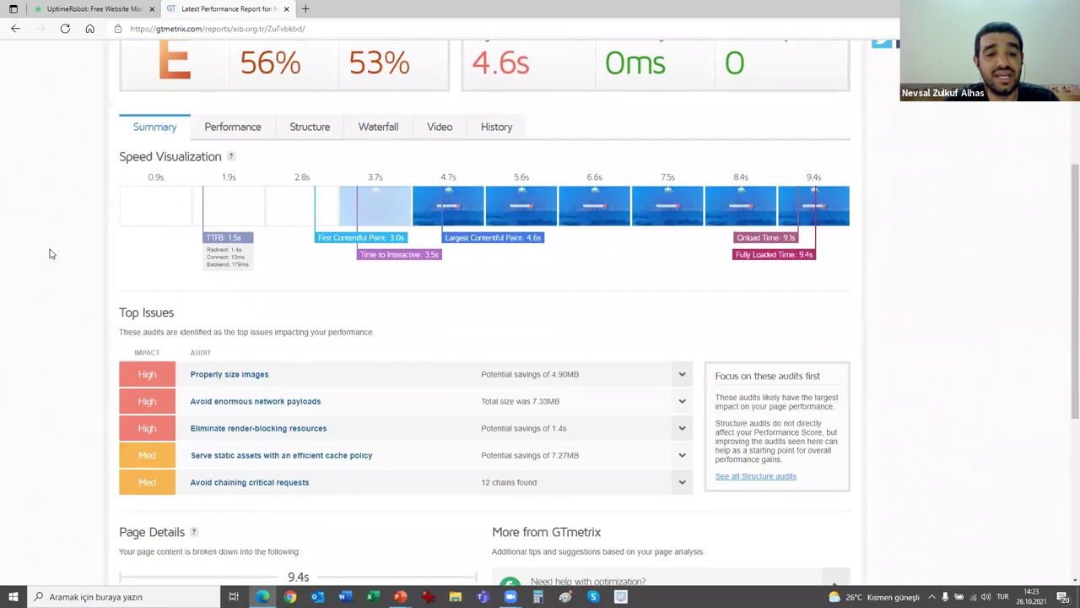
pyautogui.scroll(-2, 69, 242)
pyautogui.scroll(3, 69, 243)
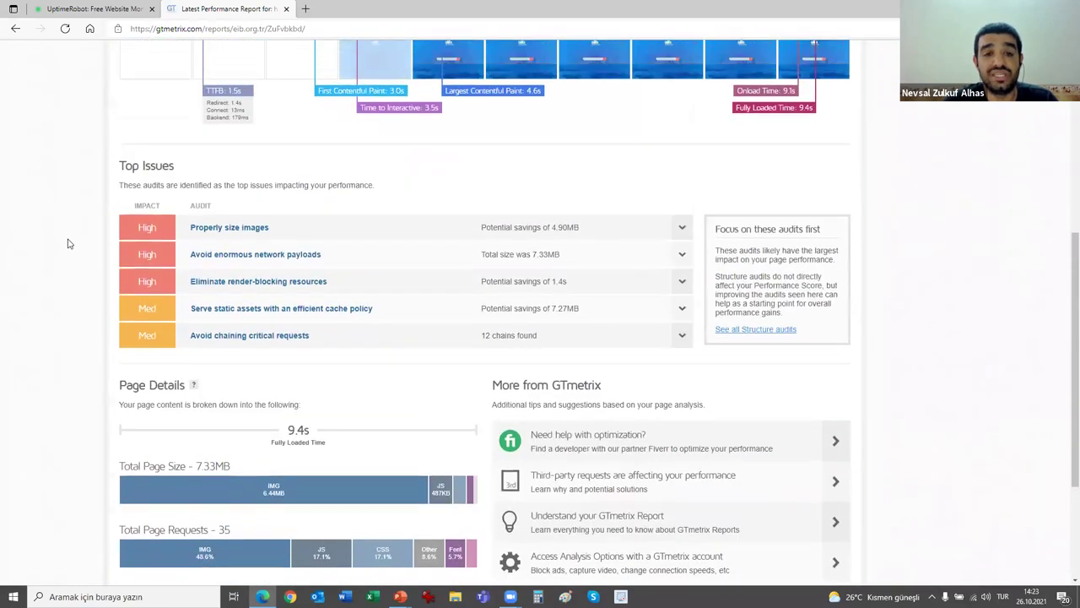
# Step: Look through the report's Performance, Structure, Waterfall, Video and History tabs
pyautogui.click(233, 118)
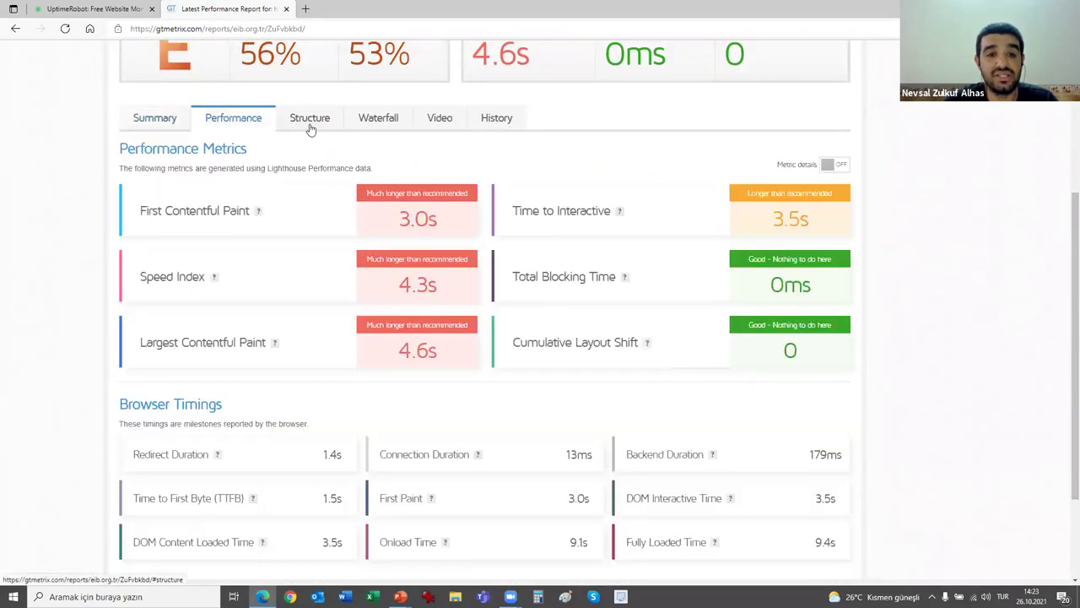
pyautogui.click(309, 123)
pyautogui.click(395, 119)
pyautogui.click(441, 122)
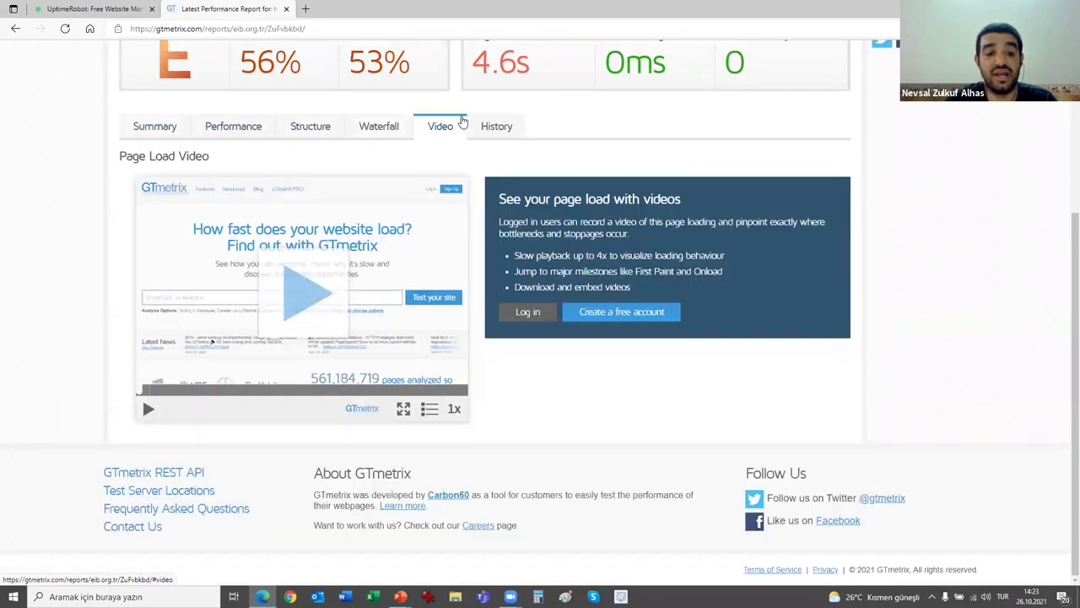
pyautogui.click(496, 126)
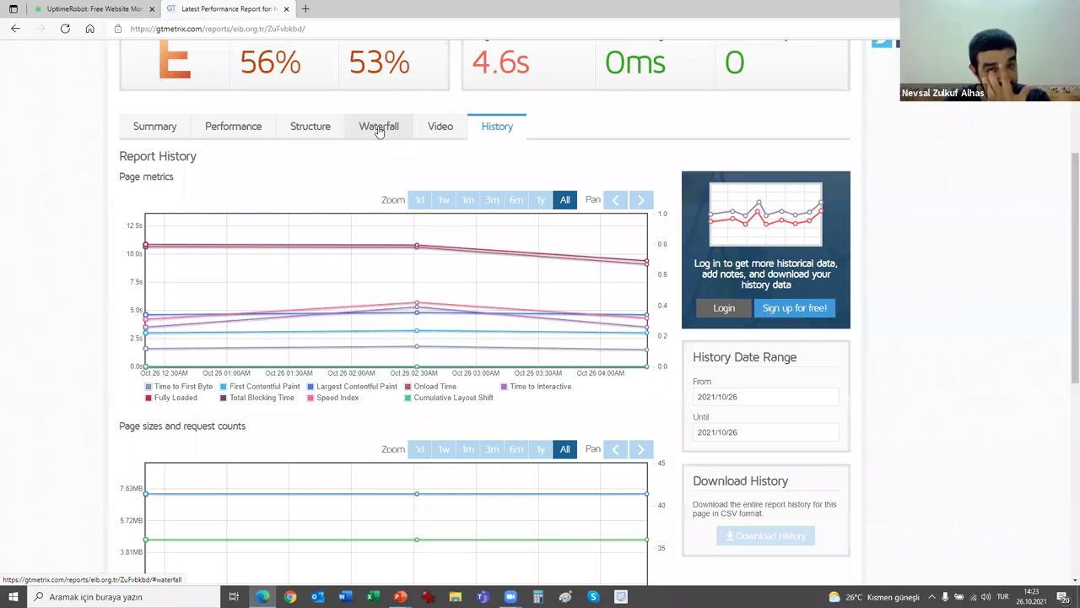
# Step: In the Waterfall chart, expand the birliklerimiz_hububat.png request and preview its image
pyautogui.click(379, 127)
pyautogui.scroll(-3, 72, 273)
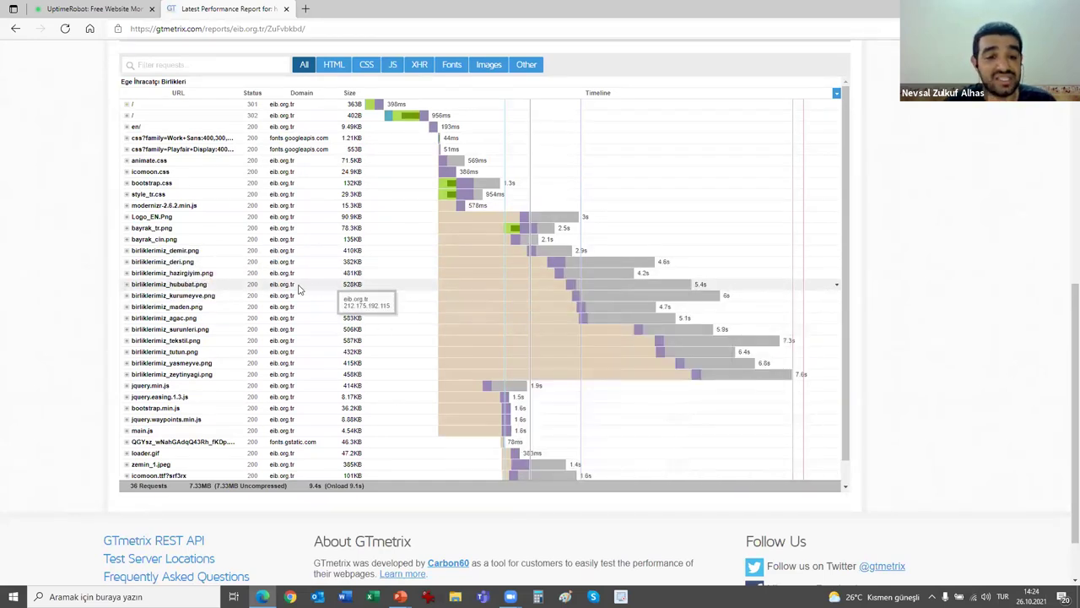
pyautogui.click(126, 287)
pyautogui.click(187, 302)
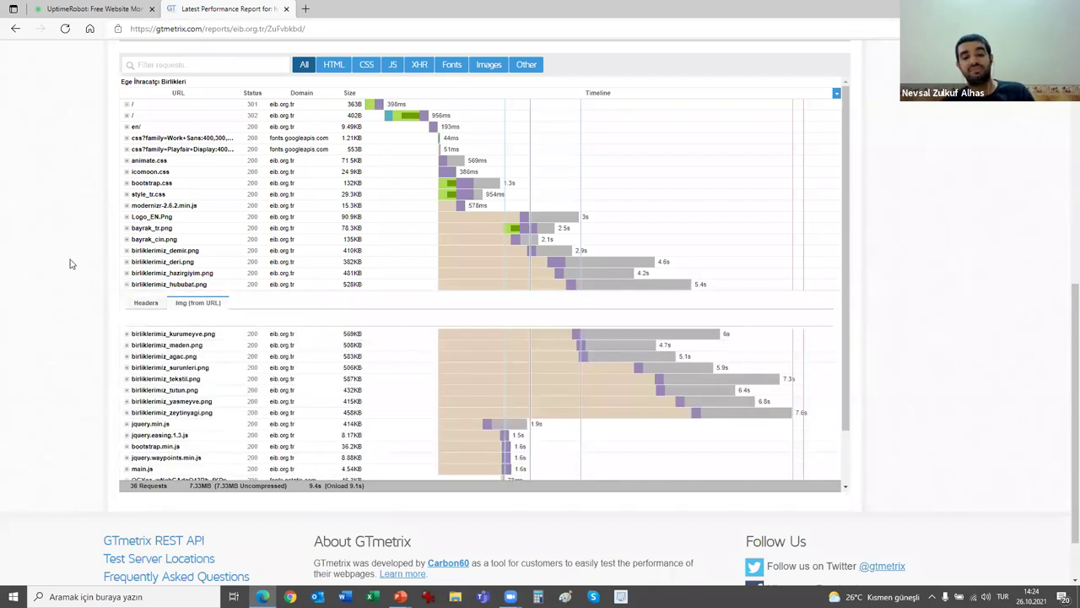
pyautogui.scroll(-1, 32, 236)
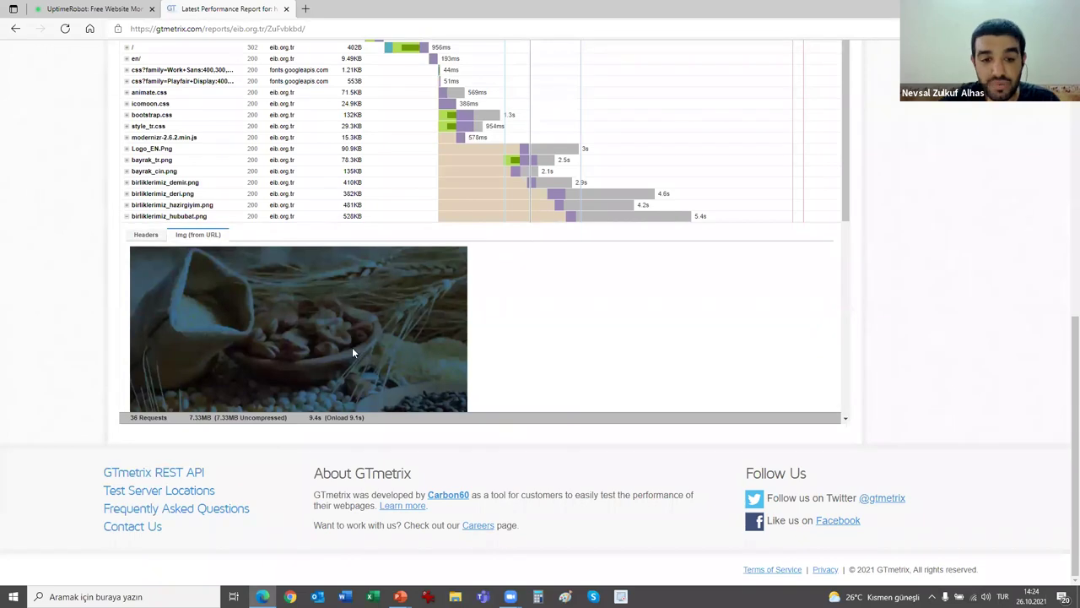
pyautogui.scroll(5, 48, 256)
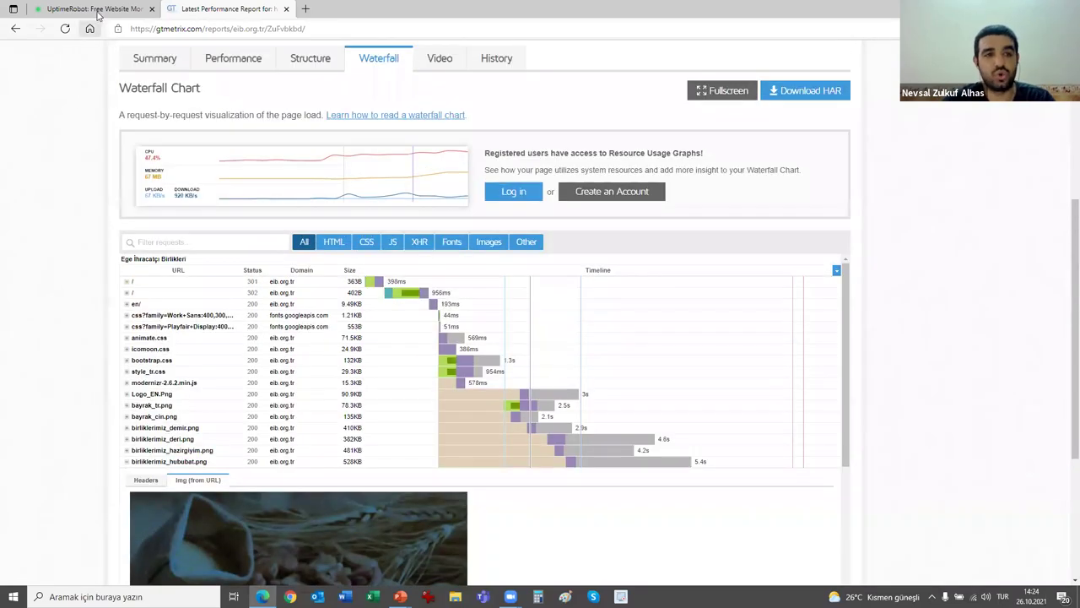
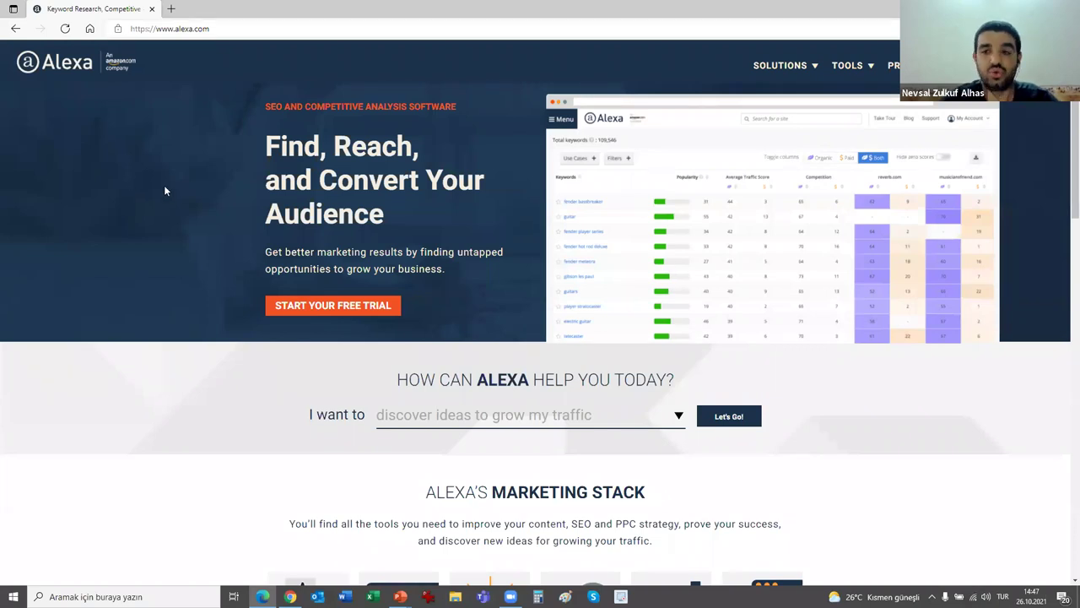
# Step: Enter eib.org.tr in Alexa's 'or search for a site' field under Browse Top Sites
pyautogui.scroll(-10, 193, 200)
pyautogui.scroll(-3, 424, 260)
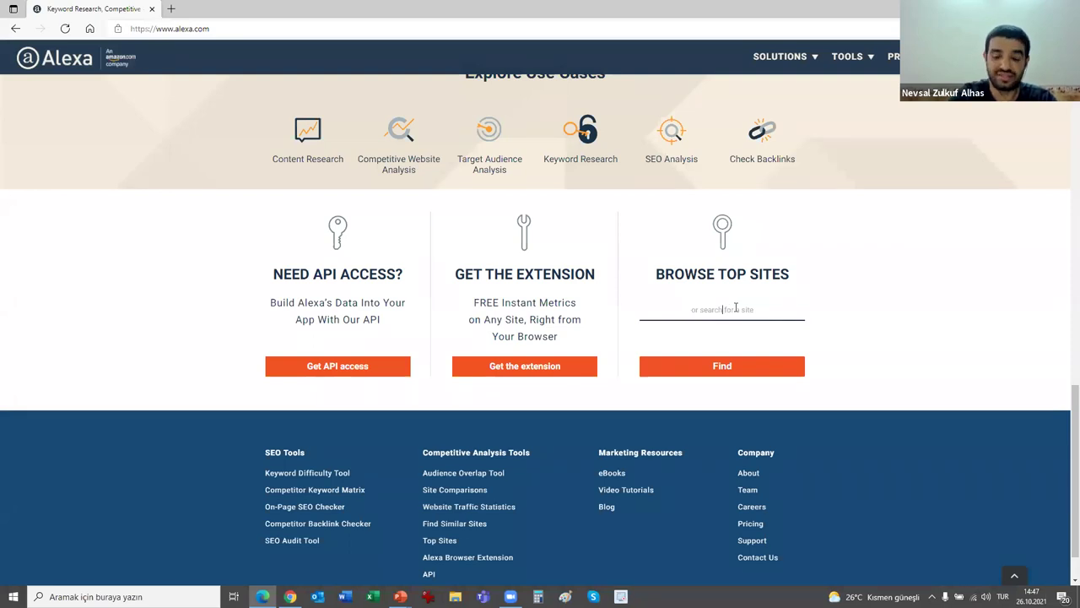
pyautogui.write('eib')
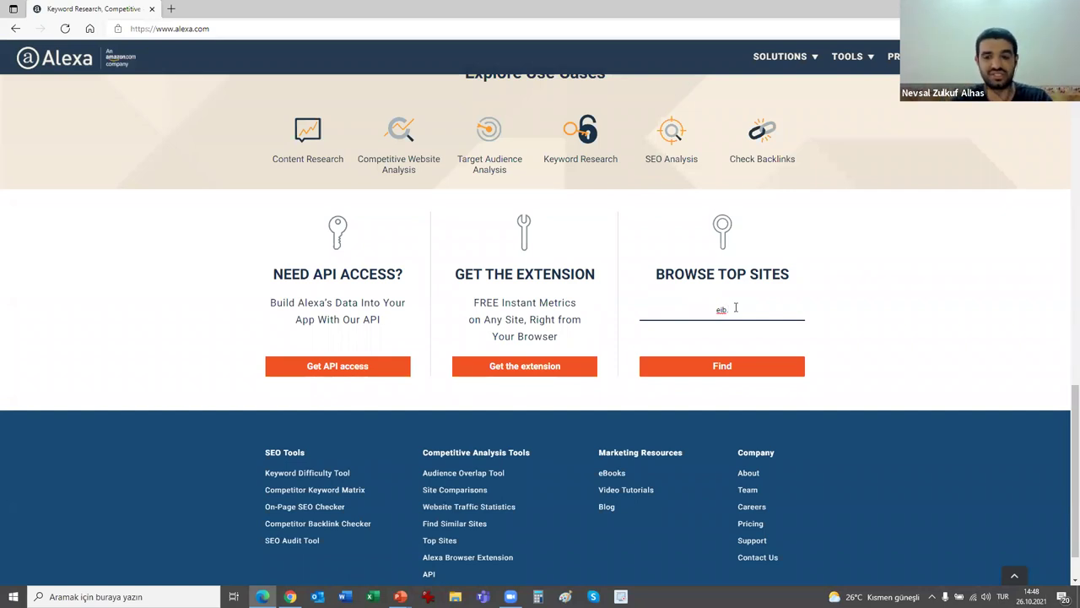
pyautogui.write('.org.tr')
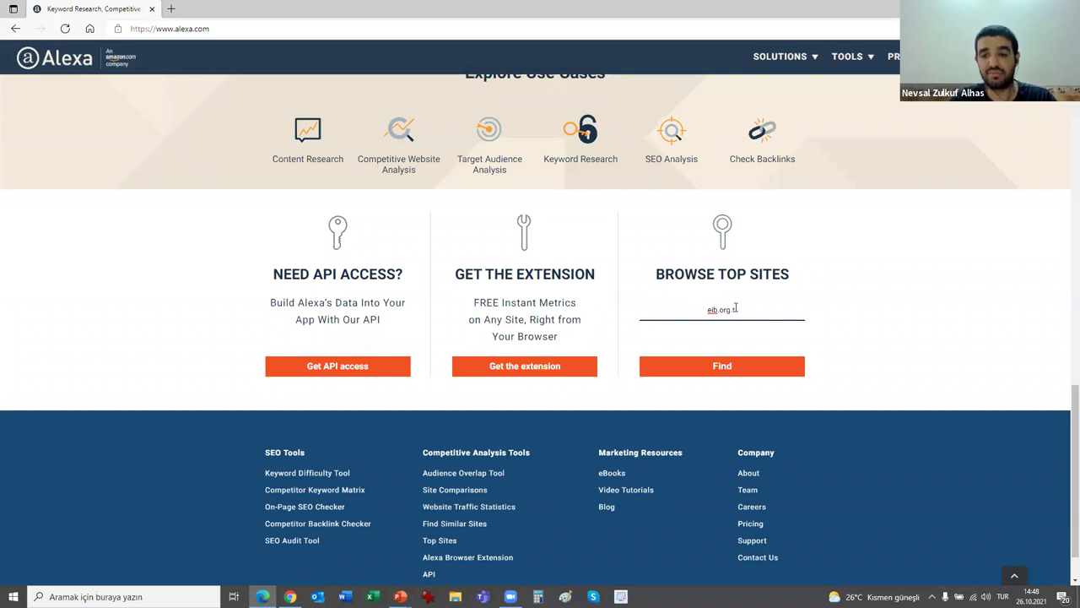
# Step: Look up eib.org.tr and highlight its global rank of 288,115
pyautogui.click(727, 367)
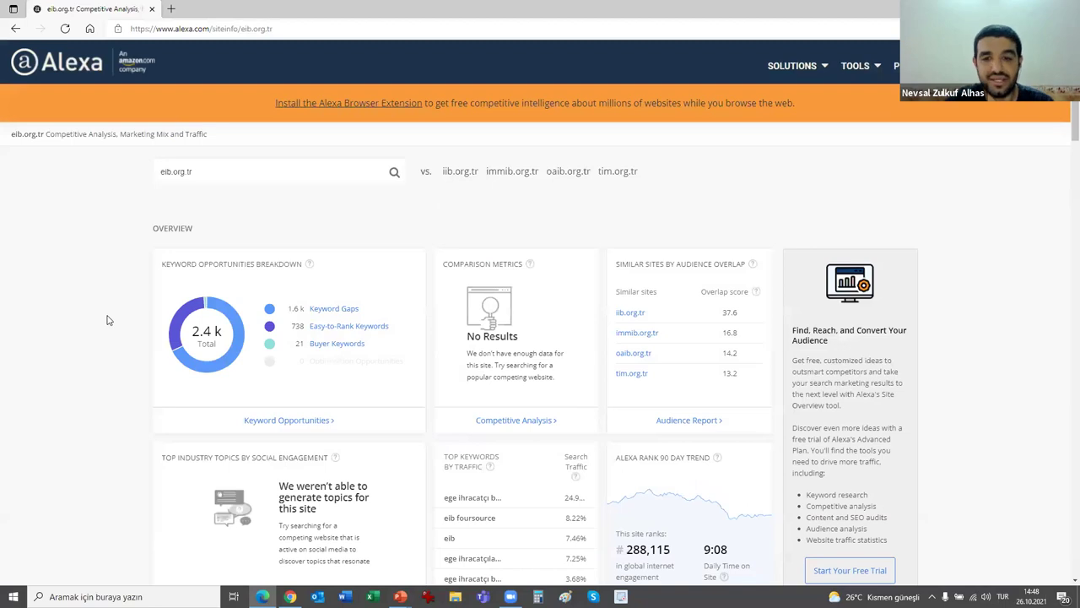
pyautogui.scroll(-2, 110, 319)
pyautogui.moveTo(627, 385); pyautogui.dragTo(671, 388)
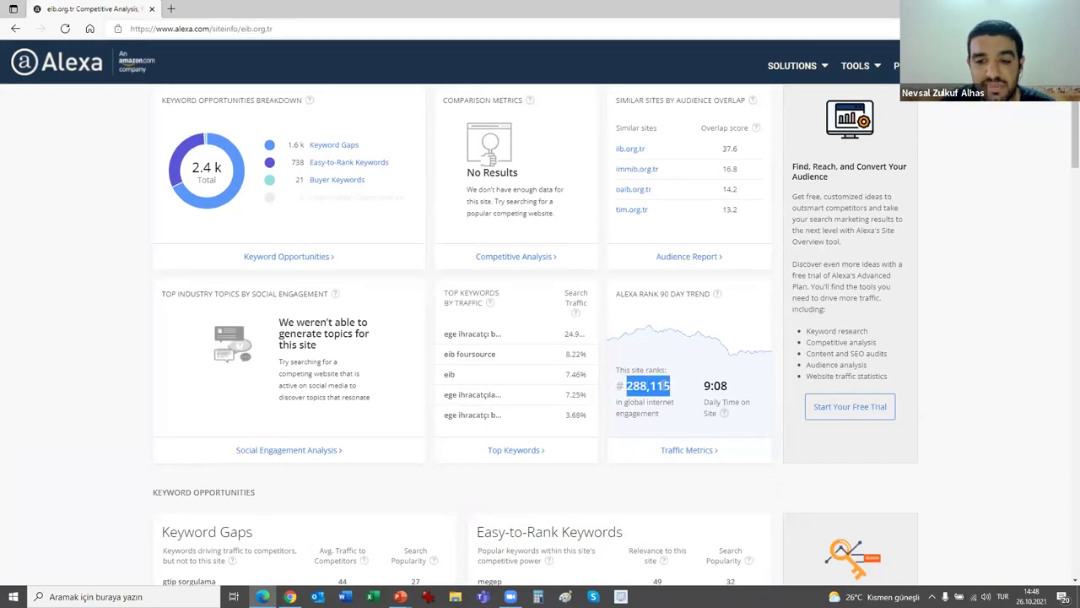
pyautogui.click(666, 387)
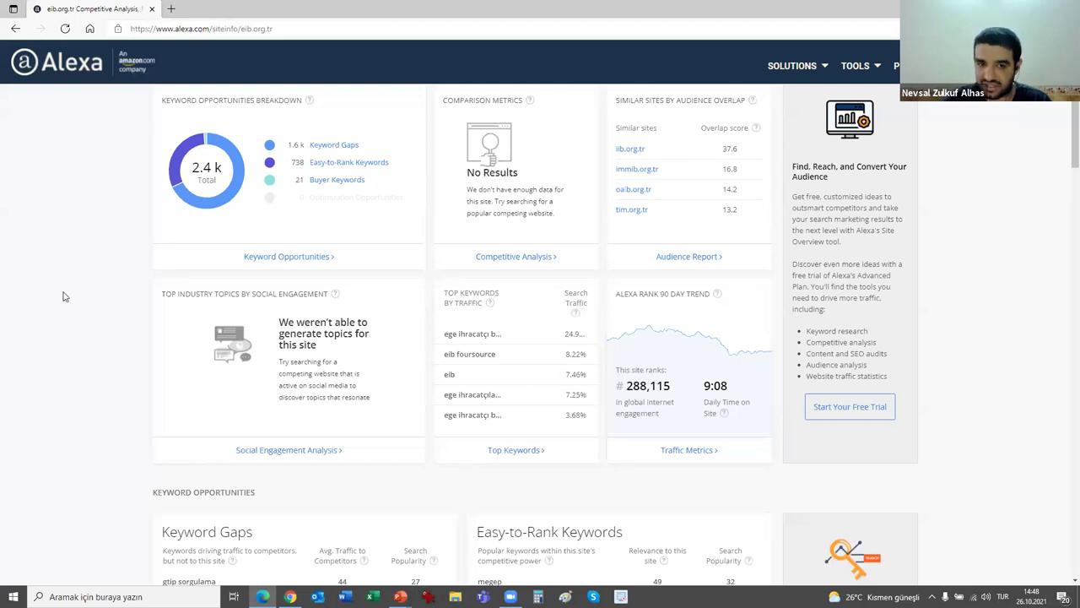
# Step: Review the Similar Sites by Audience Overlap section, then select eib.org.tr in the search box
pyautogui.scroll(2, 79, 301)
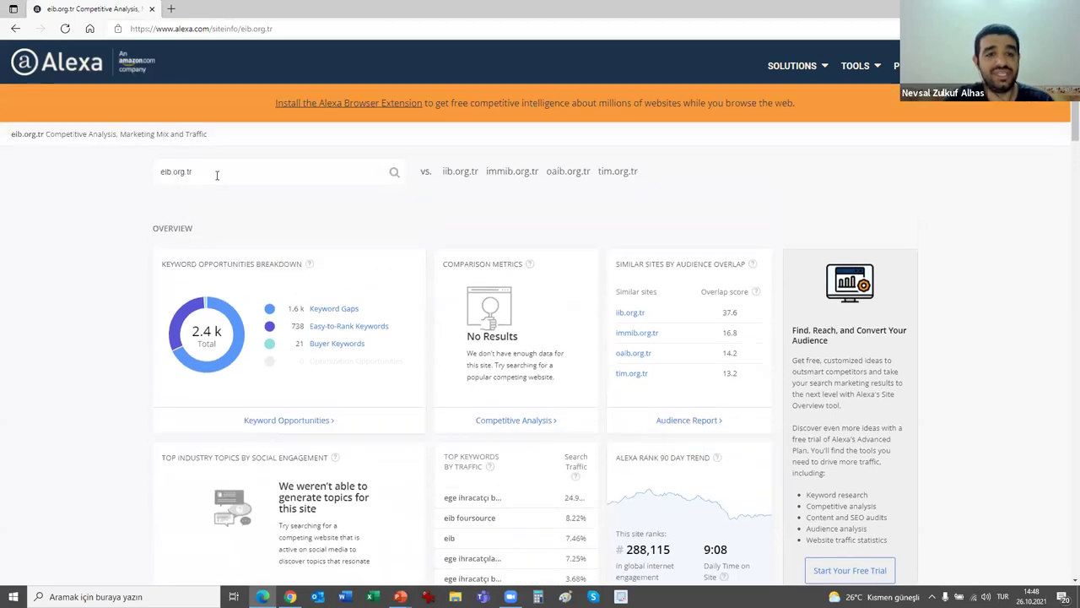
pyautogui.scroll(-2, 115, 316)
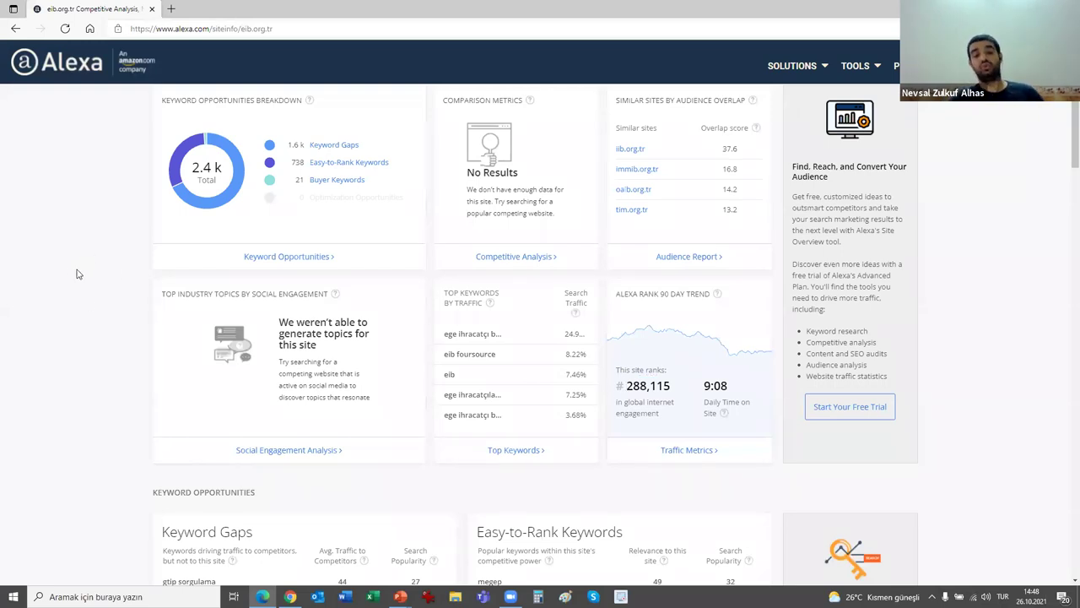
pyautogui.scroll(2, 91, 305)
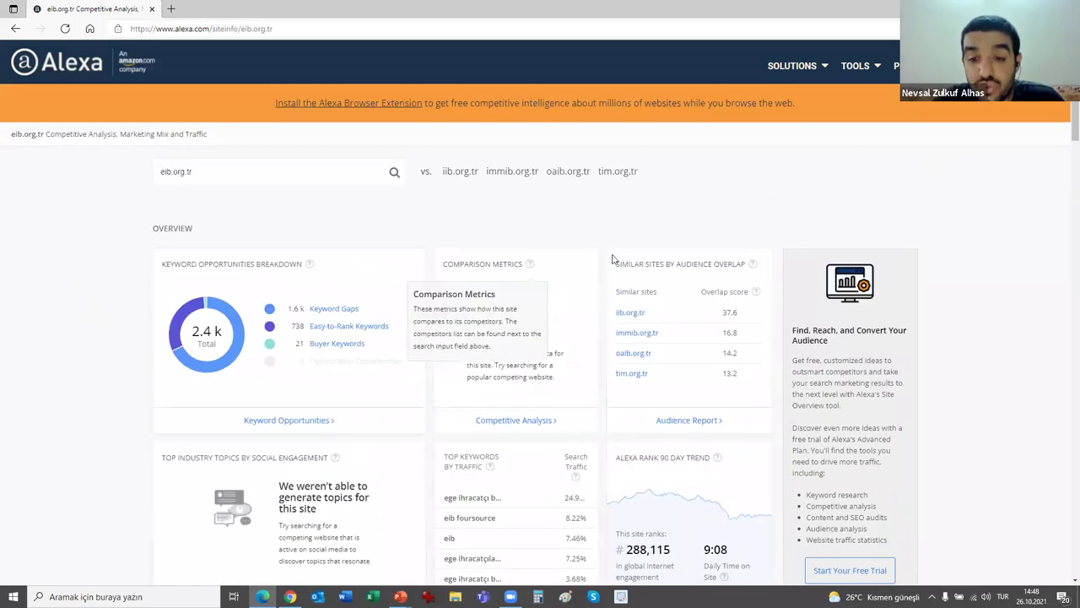
pyautogui.moveTo(614, 267); pyautogui.dragTo(747, 264)
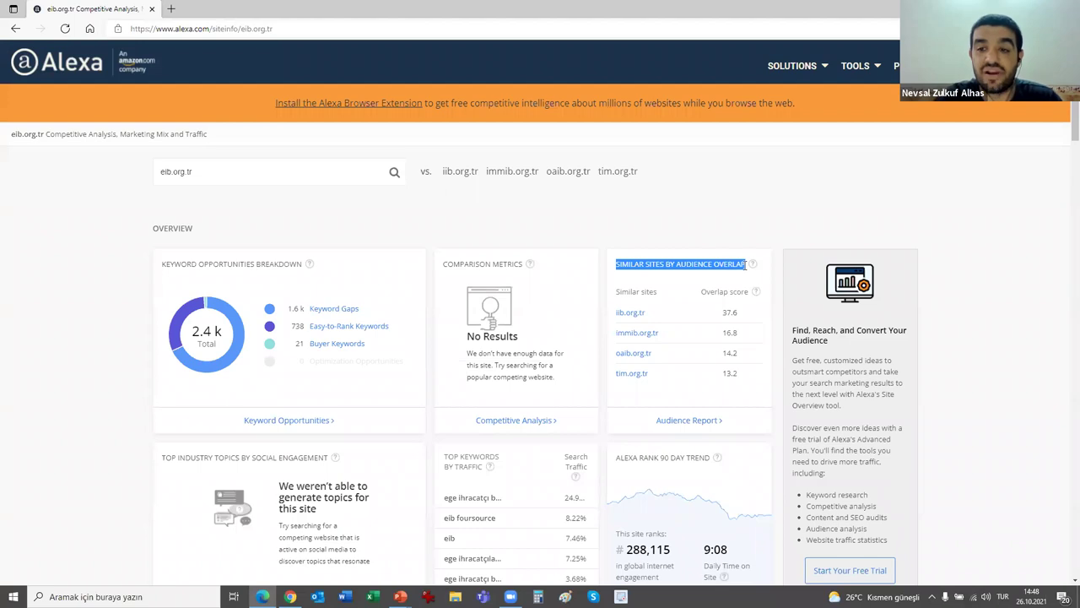
pyautogui.click(687, 208)
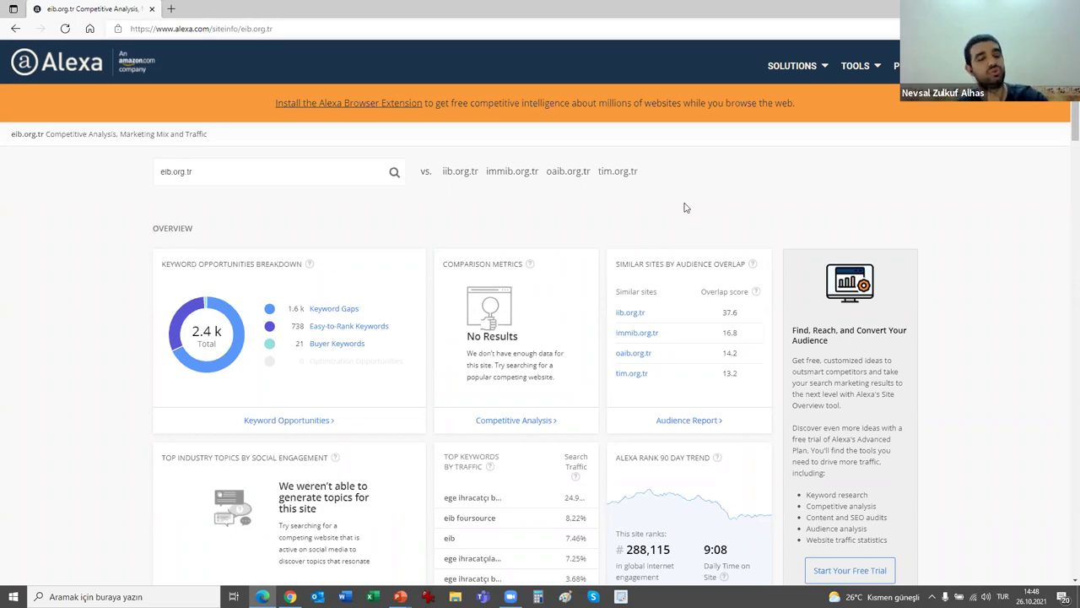
pyautogui.moveTo(221, 173); pyautogui.dragTo(156, 174)
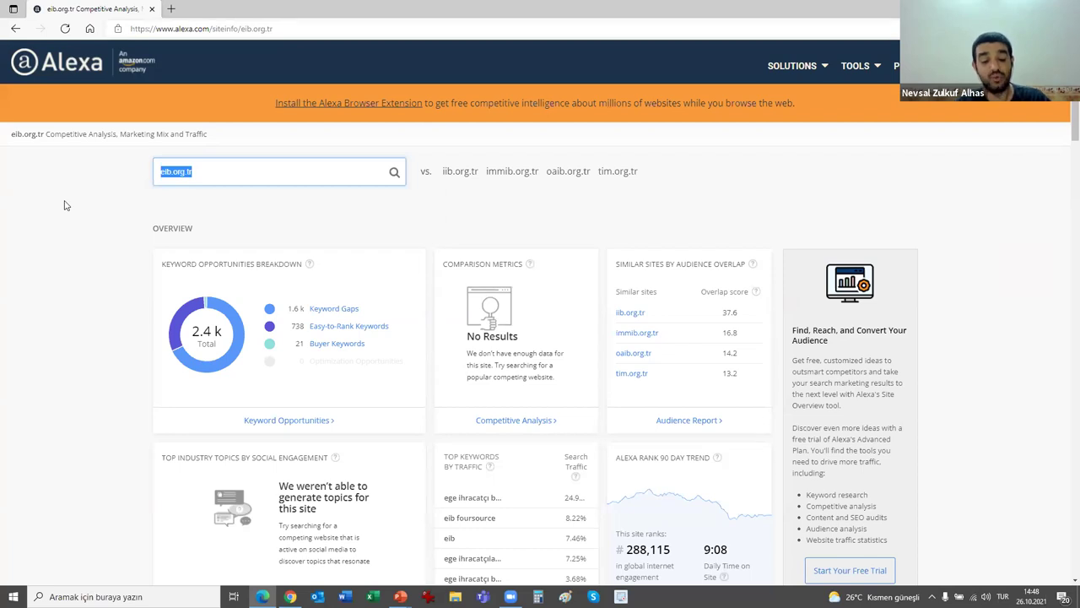
# Step: Run the site analysis for turkcell.com.tr, picked from the search suggestions
pyautogui.write('tur')
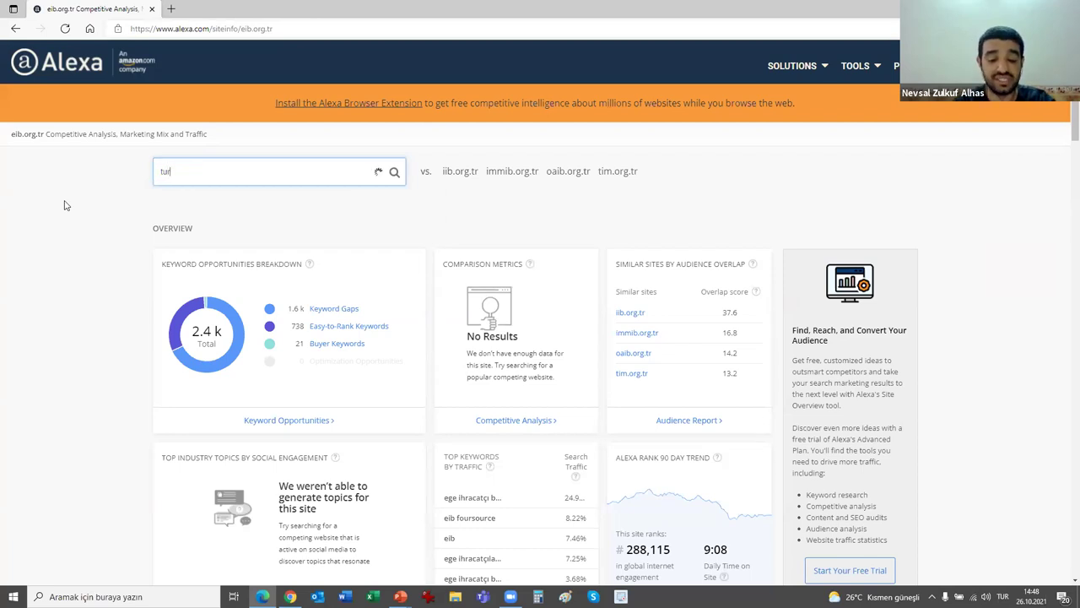
pyautogui.write('kcell.')
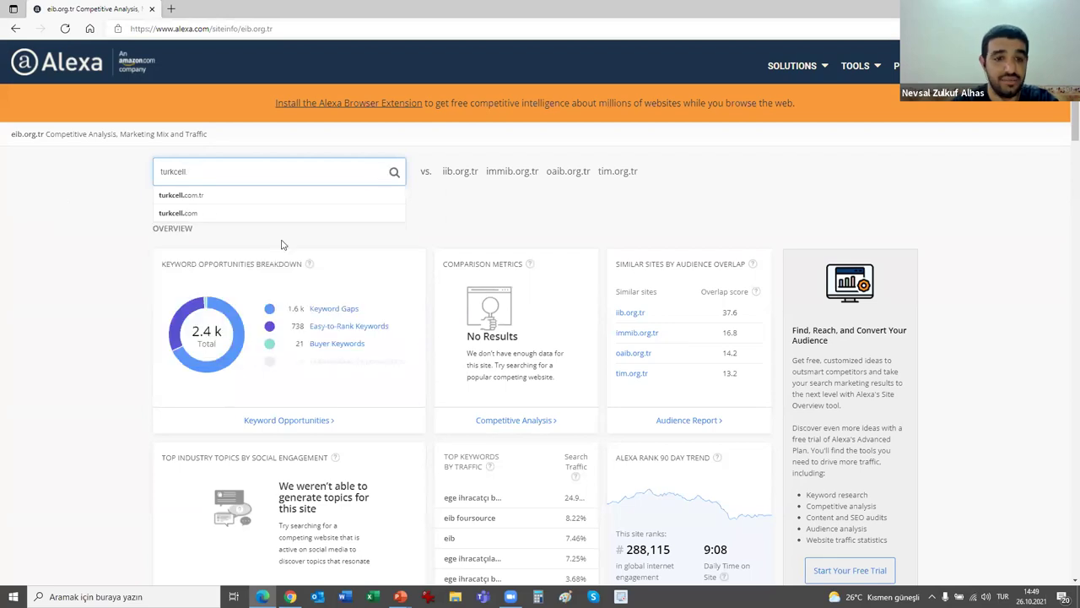
pyautogui.click(193, 196)
pyautogui.press('Return')
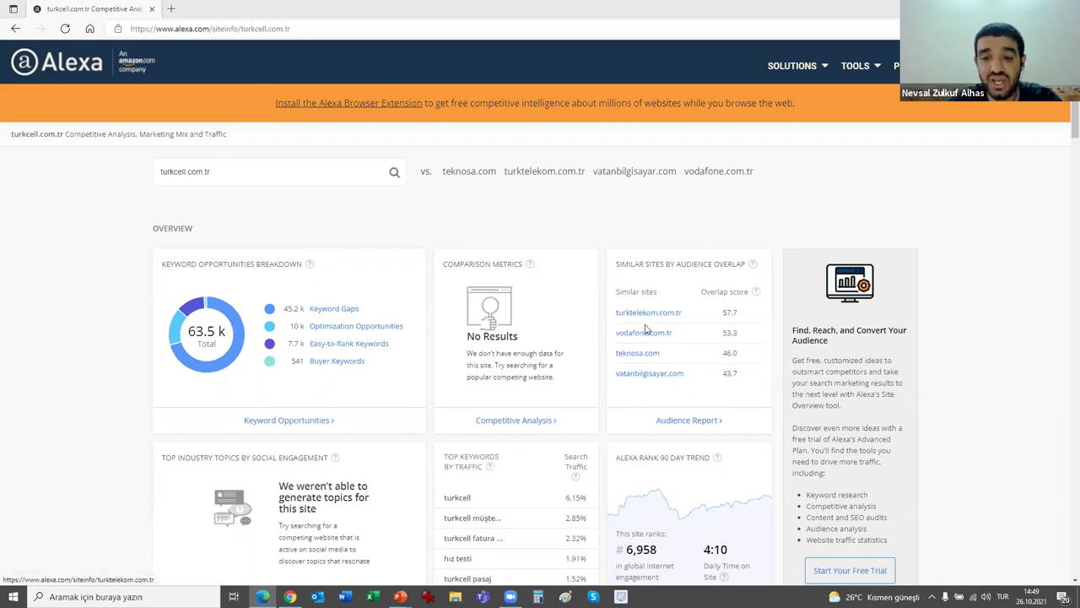
# Step: Open the turktelekom.com.tr overview (rank 5,128), then return to Google's turkcell.com.tr results
pyautogui.click(236, 171)
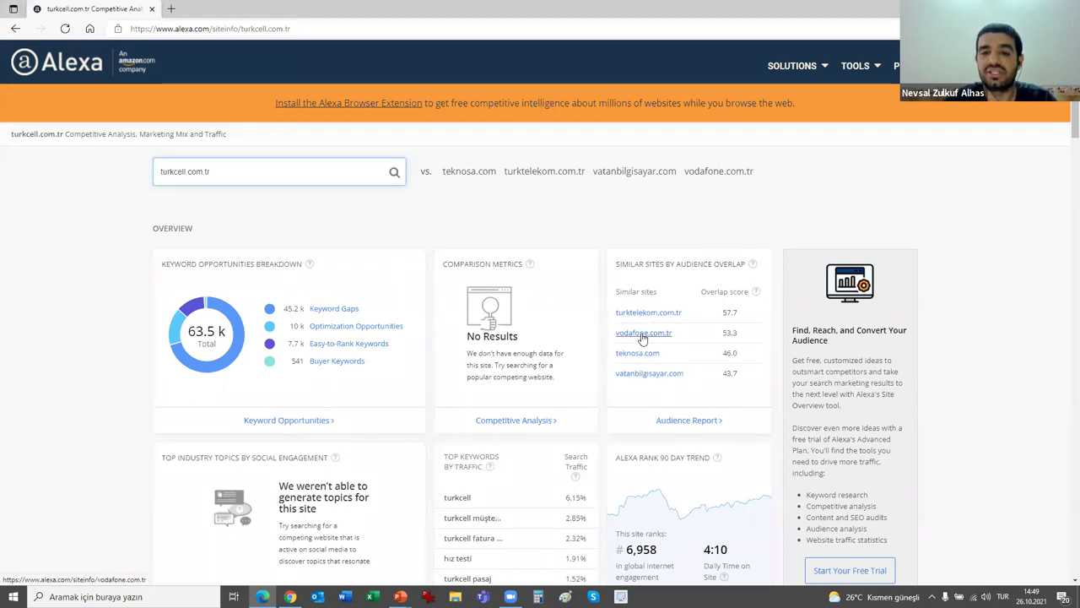
pyautogui.click(640, 314)
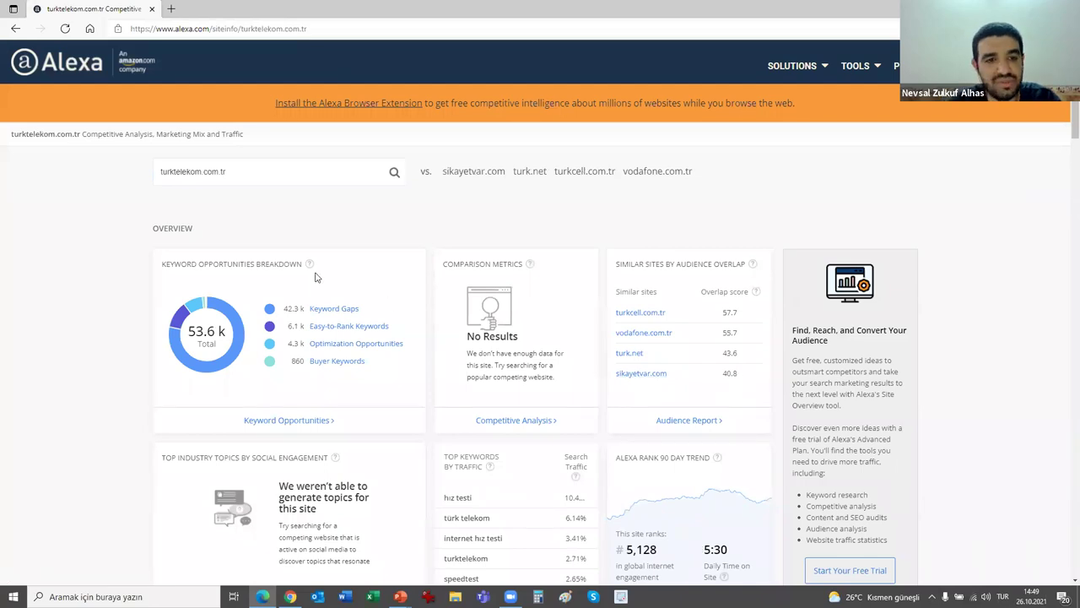
pyautogui.moveTo(607, 377); pyautogui.dragTo(670, 376)
pyautogui.click(415, 374)
pyautogui.moveTo(222, 172); pyautogui.dragTo(152, 171)
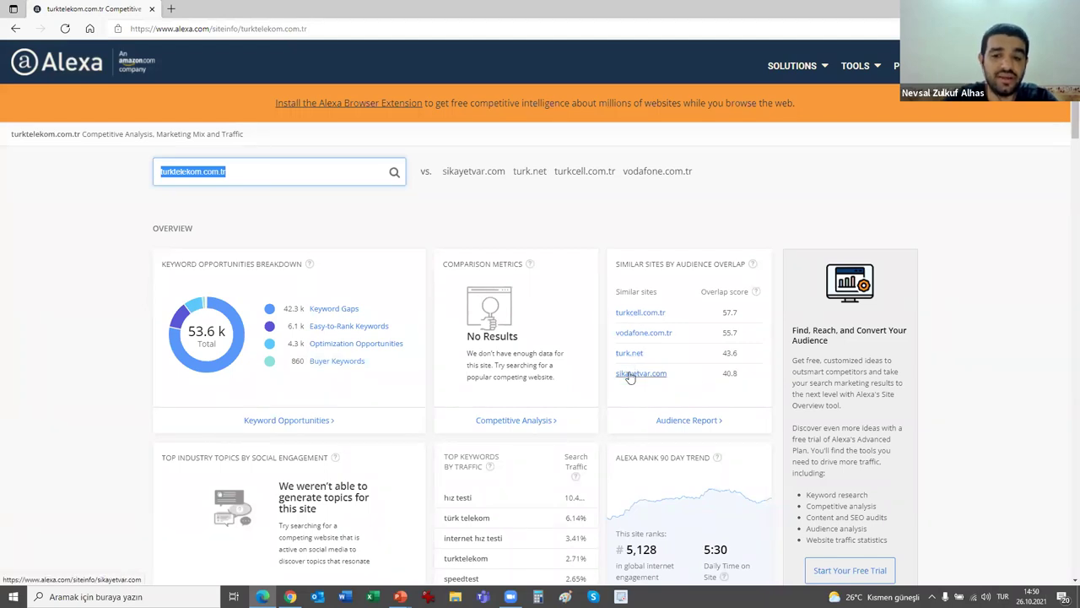
pyautogui.click(262, 597)
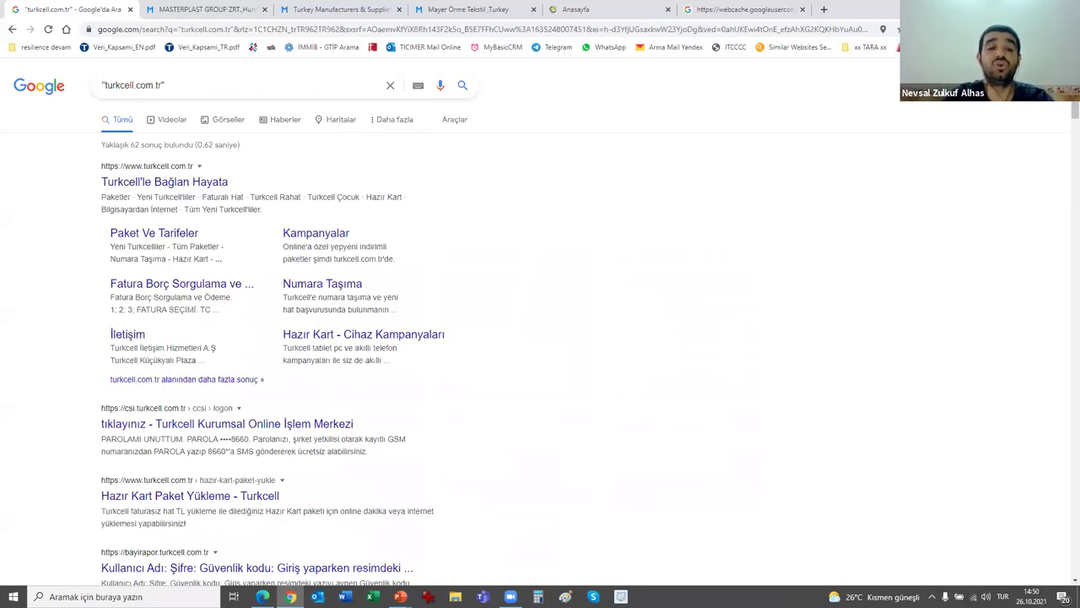
# Step: Load the turkcell.com.tr website from the address bar
pyautogui.click(324, 31)
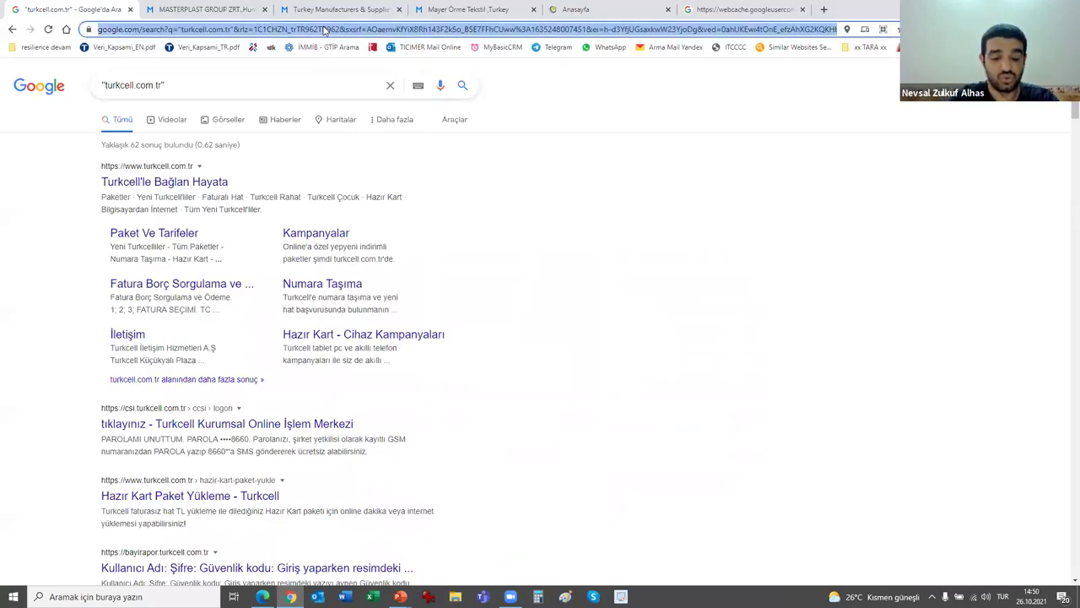
pyautogui.write('turkcell')
pyautogui.press('Return')
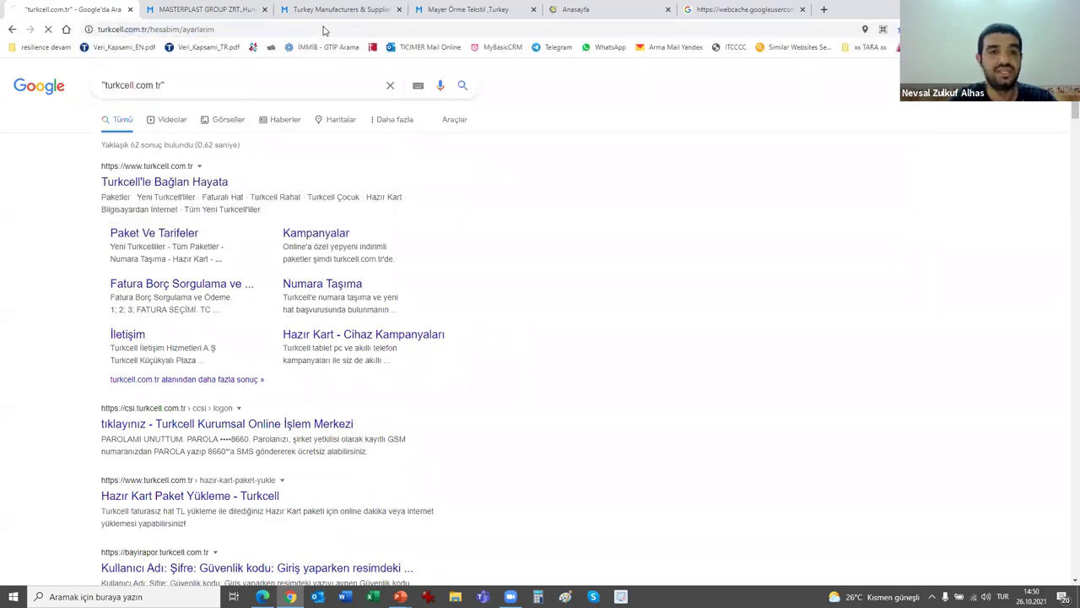
# Step: Close all tabs except the Turkcell page and show its Alexa rank summary
pyautogui.hotkey('ctrl', 'Tab')
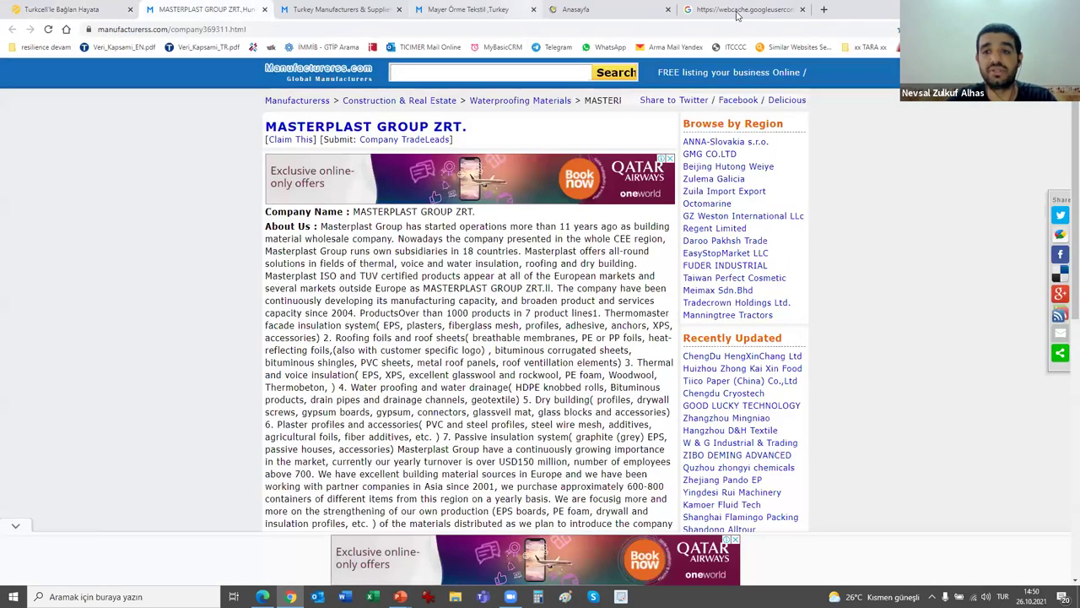
pyautogui.click(719, 8)
pyautogui.rightClick(736, 8)
pyautogui.click(784, 165)
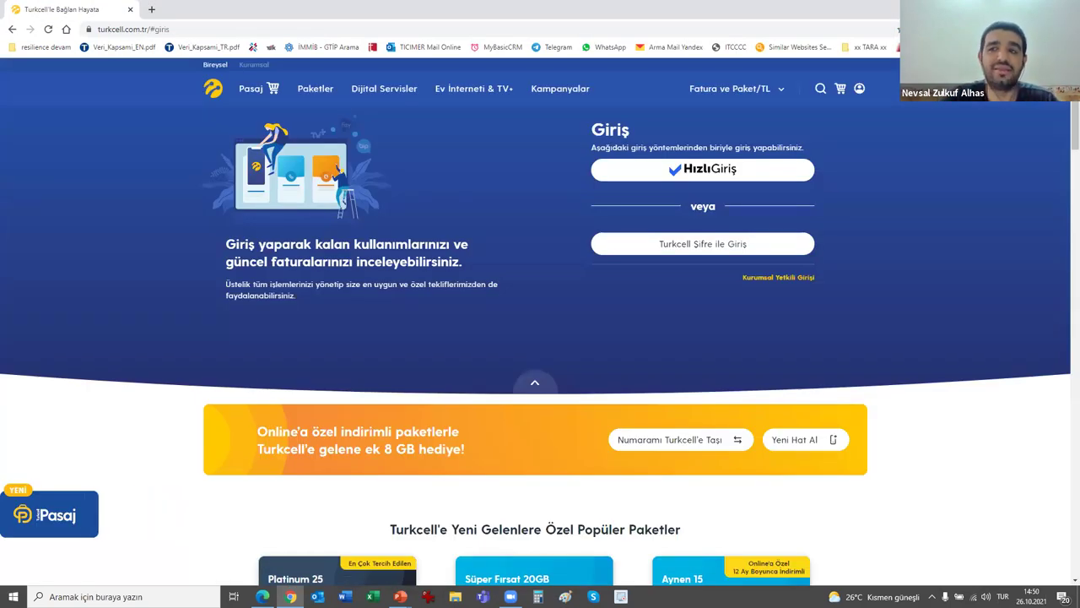
pyautogui.click(957, 28)
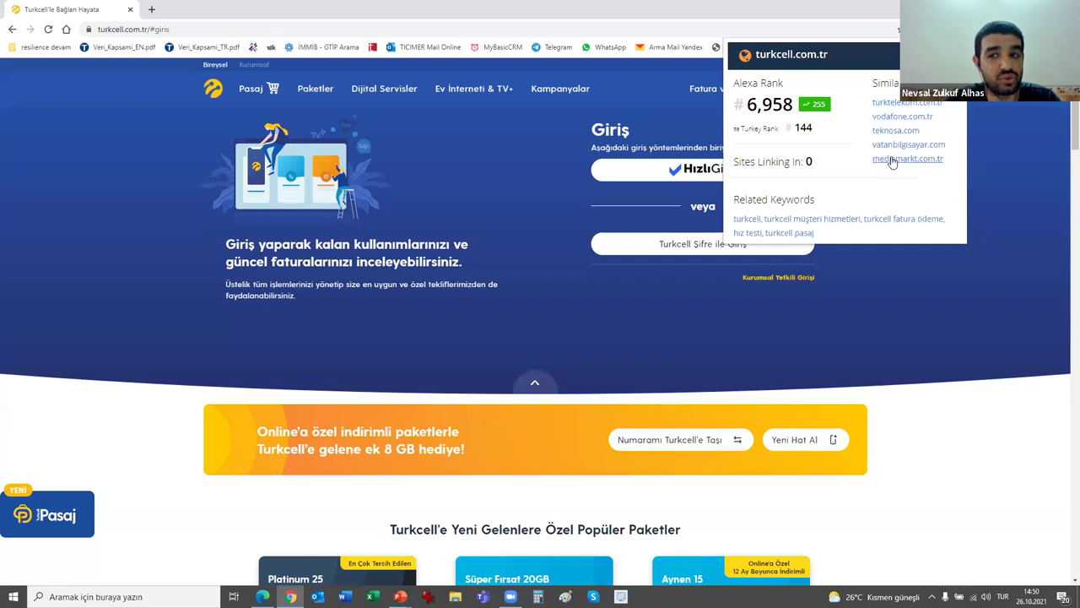
pyautogui.click(195, 28)
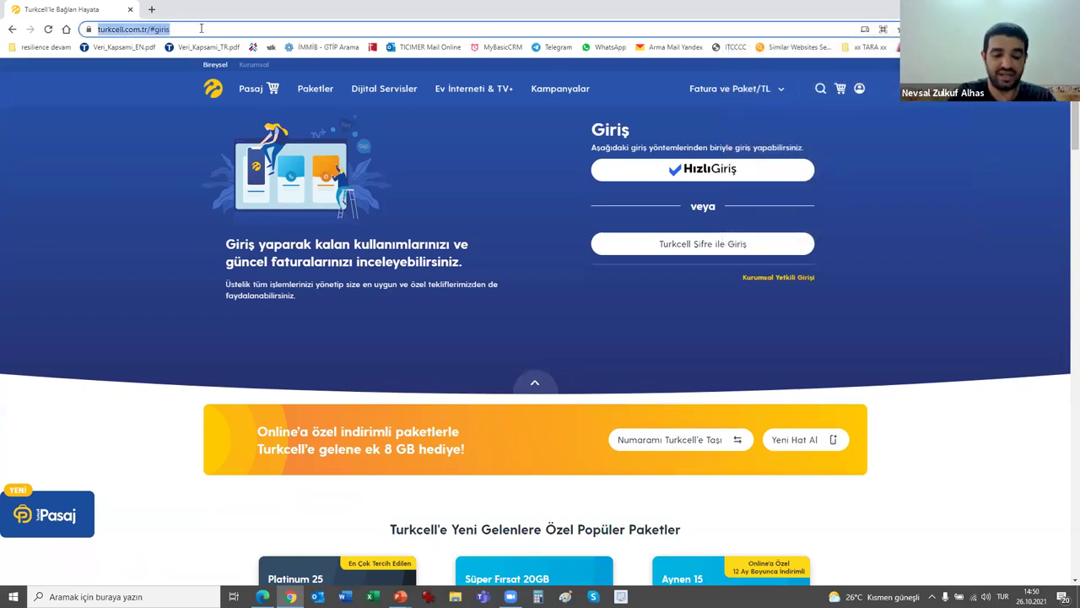
# Step: Load masterplast.hu, dismiss the translation offer, and show its Alexa rank of 1,059,579
pyautogui.write('master')
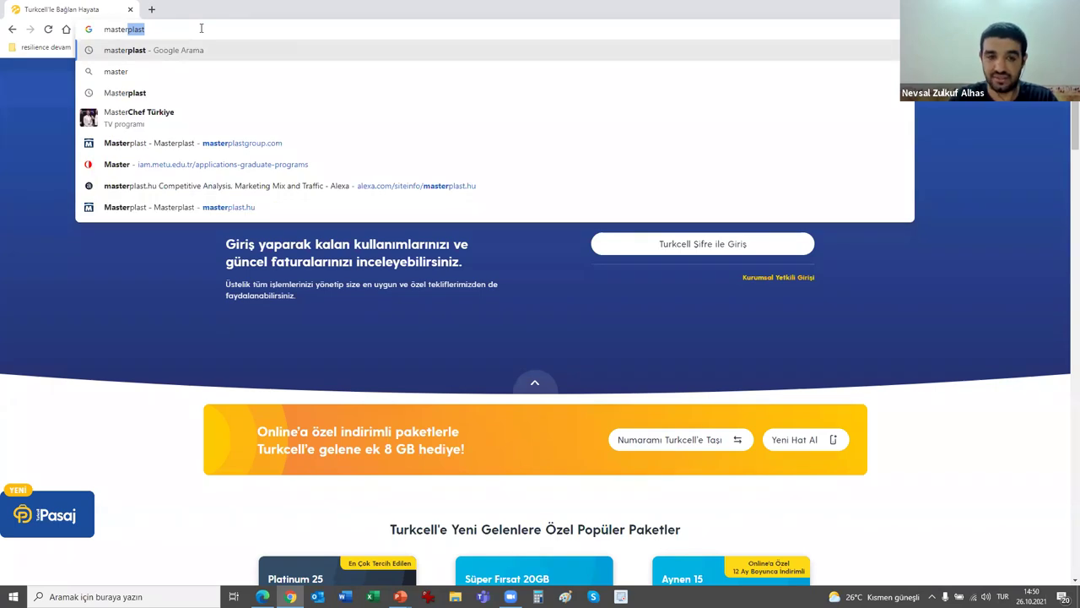
pyautogui.write('plast.hu')
pyautogui.press('Return')
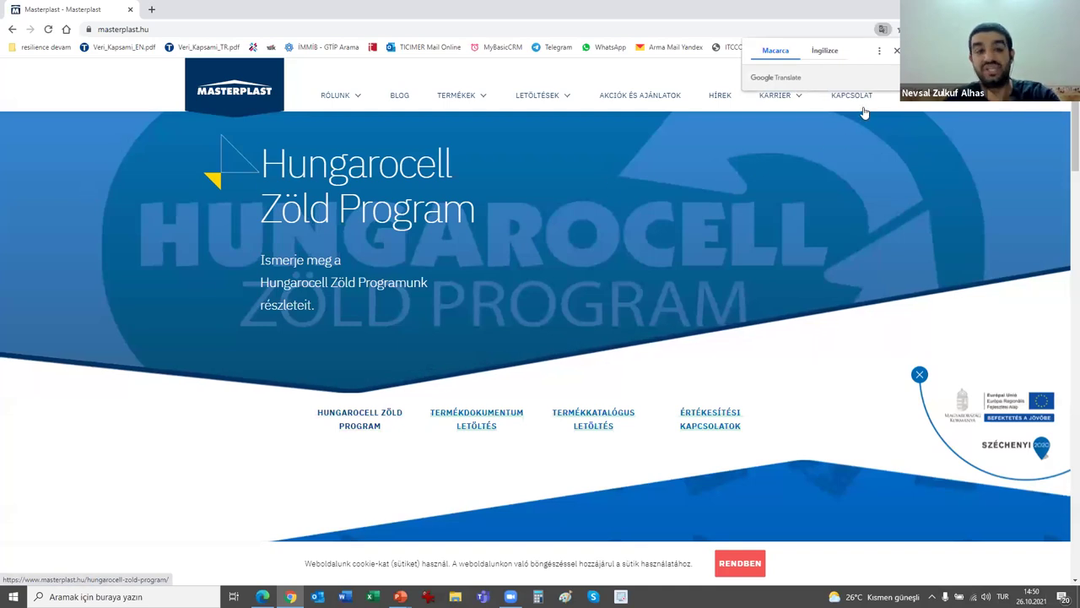
pyautogui.click(897, 51)
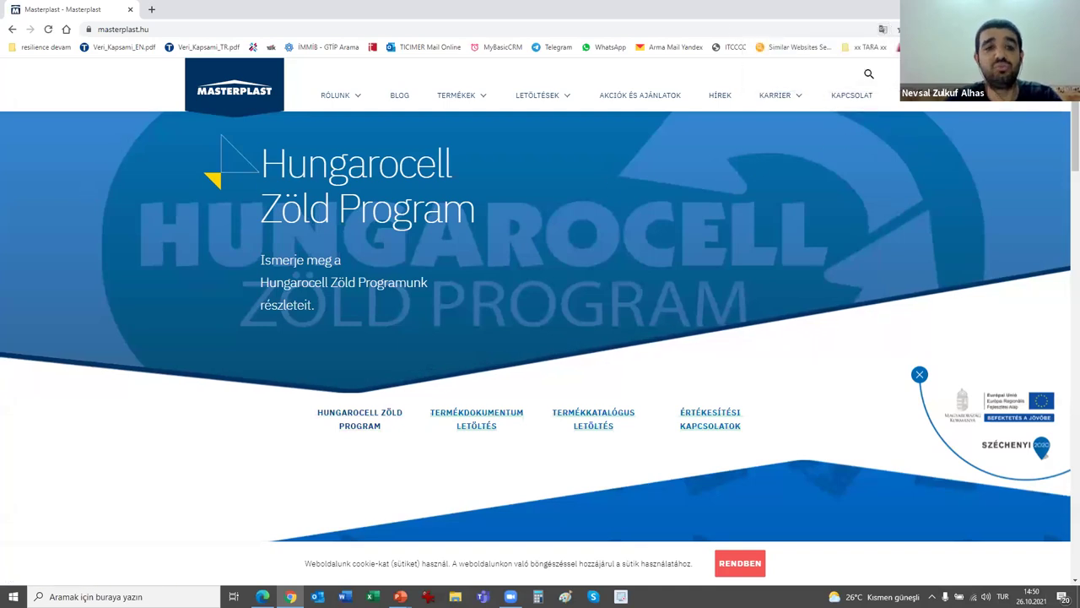
pyautogui.click(201, 30)
pyautogui.click(953, 29)
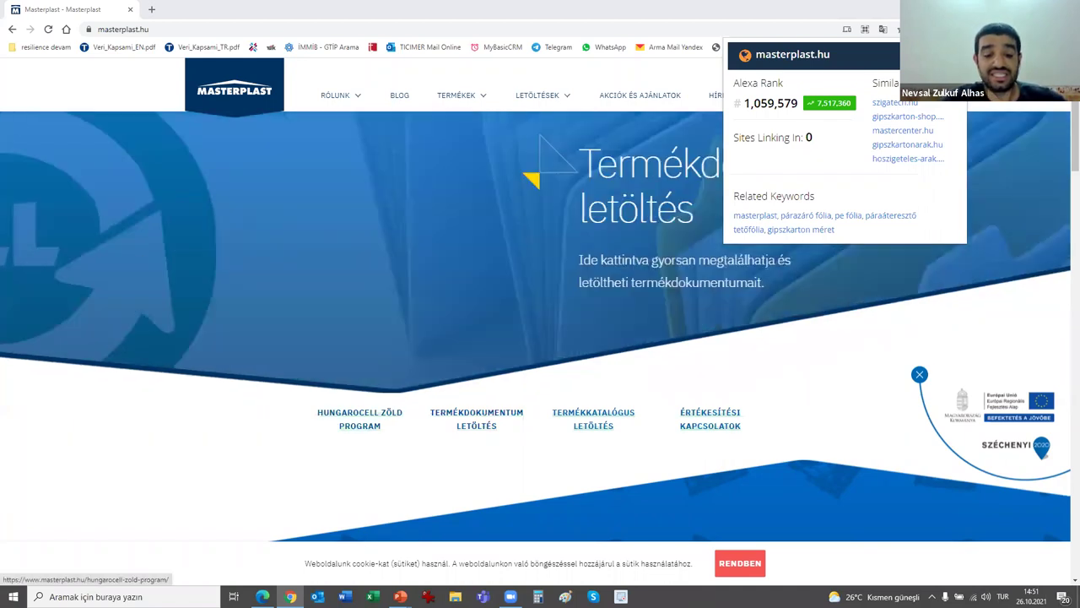
pyautogui.hotkey('alt', 'Tab')
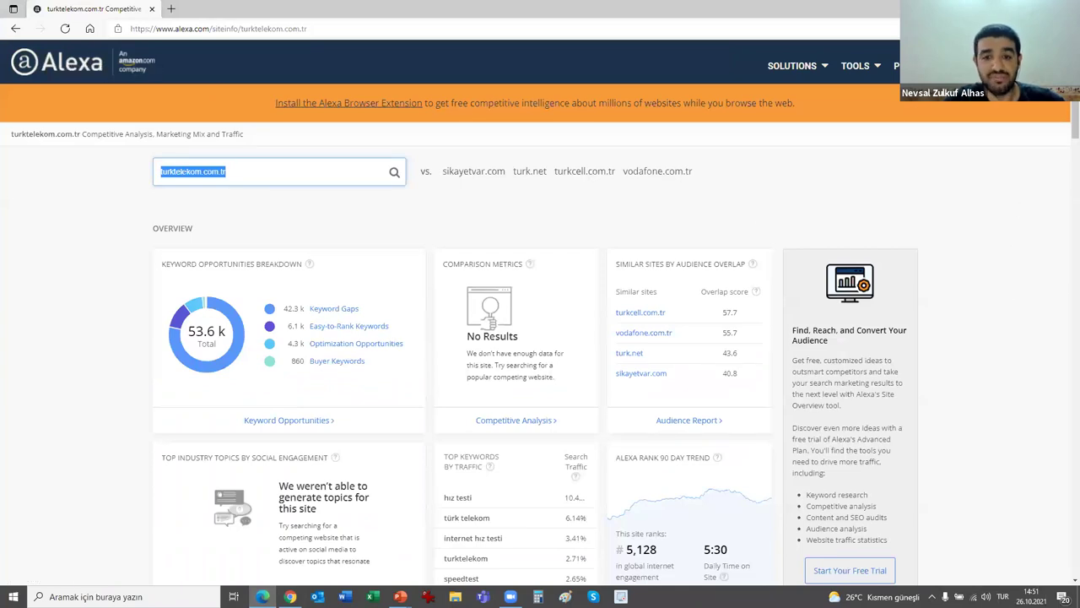
pyautogui.scroll(-7, 67, 315)
pyautogui.scroll(7, 80, 332)
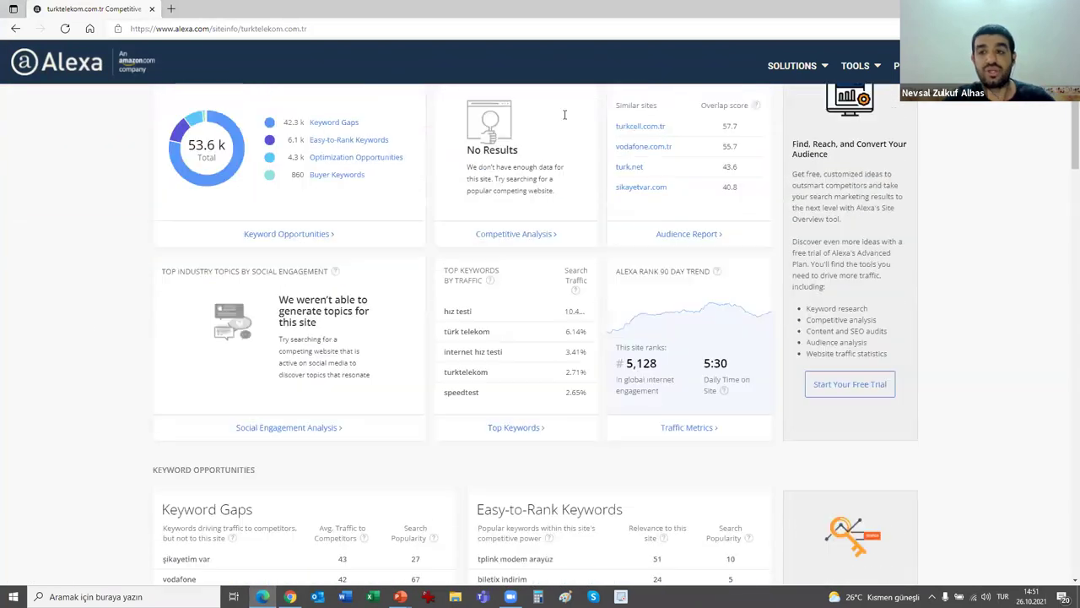
pyautogui.hotkey('alt', 'Tab')
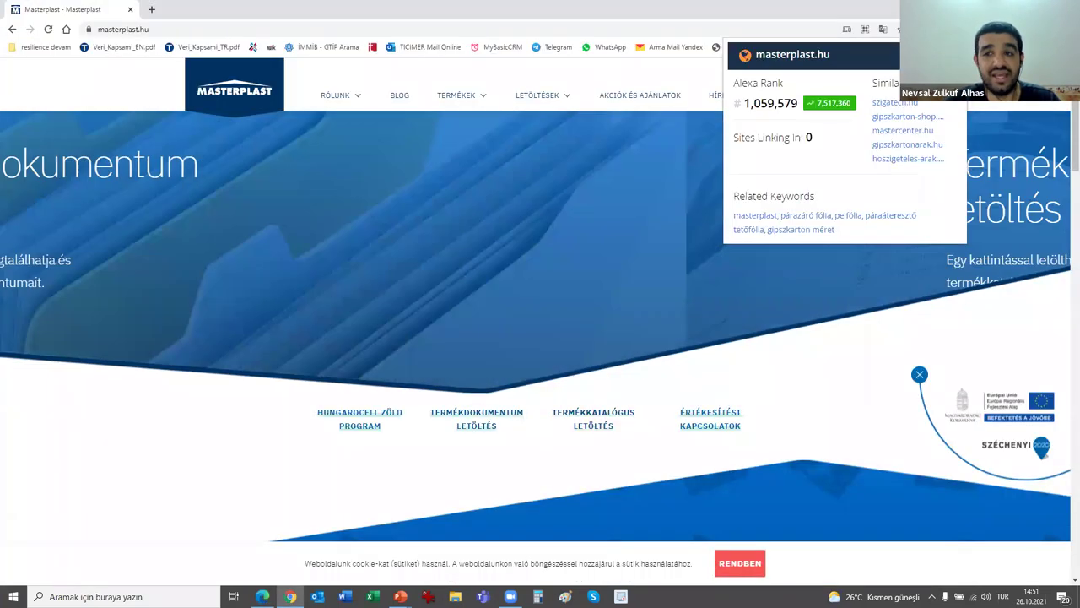
pyautogui.click(207, 30)
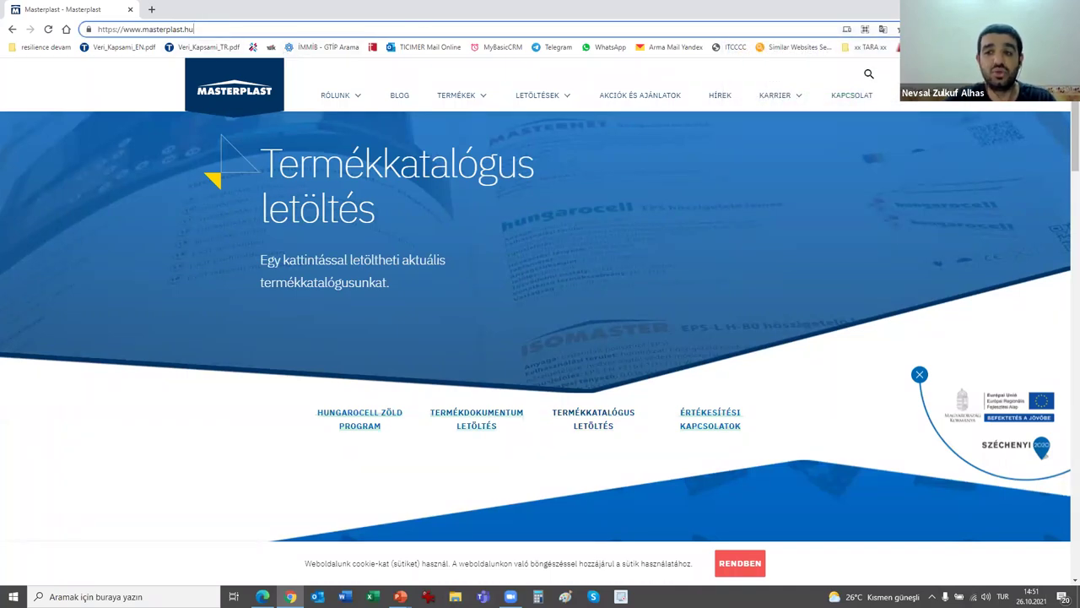
pyautogui.click(952, 28)
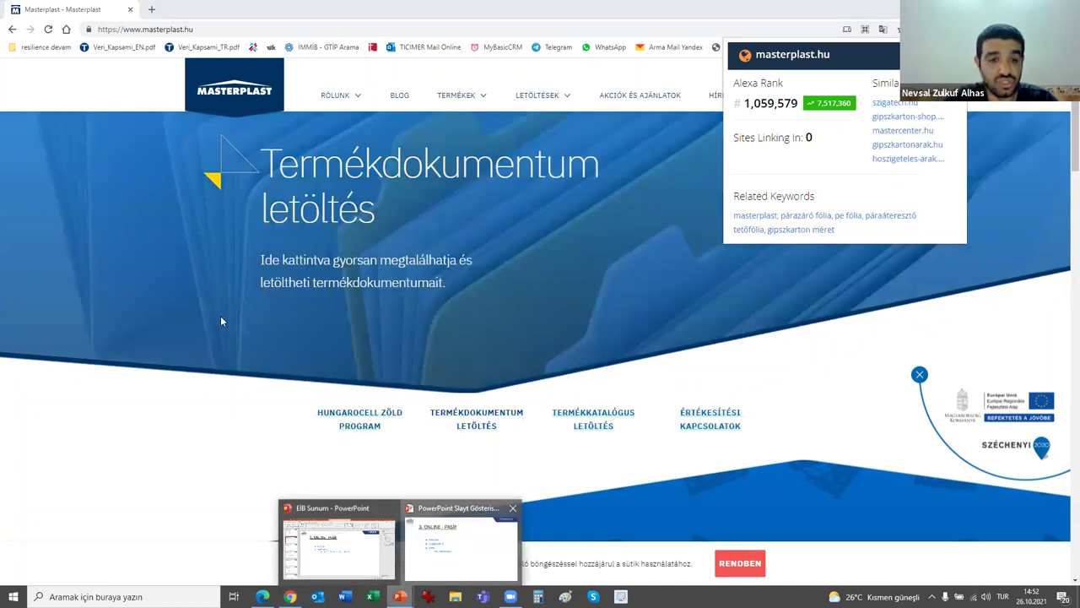
# Step: Advance the PowerPoint slideshow to the similar-site search engines point, then return to the browser
pyautogui.hotkey('alt', 'Tab')
pyautogui.click(135, 304)
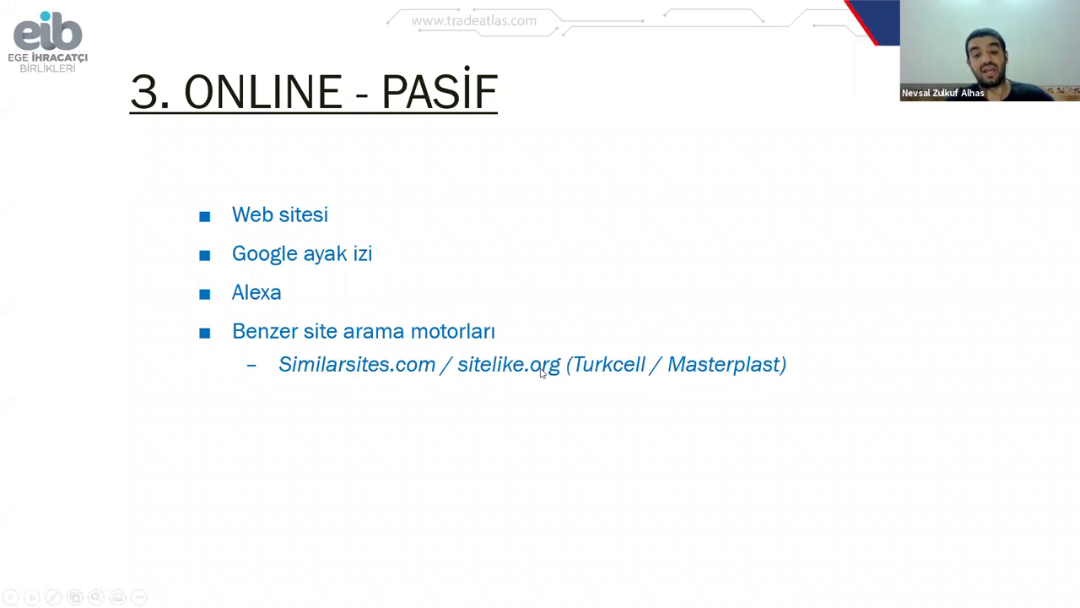
pyautogui.hotkey('alt', 'Tab')
pyautogui.hotkey('alt', 'Tab')
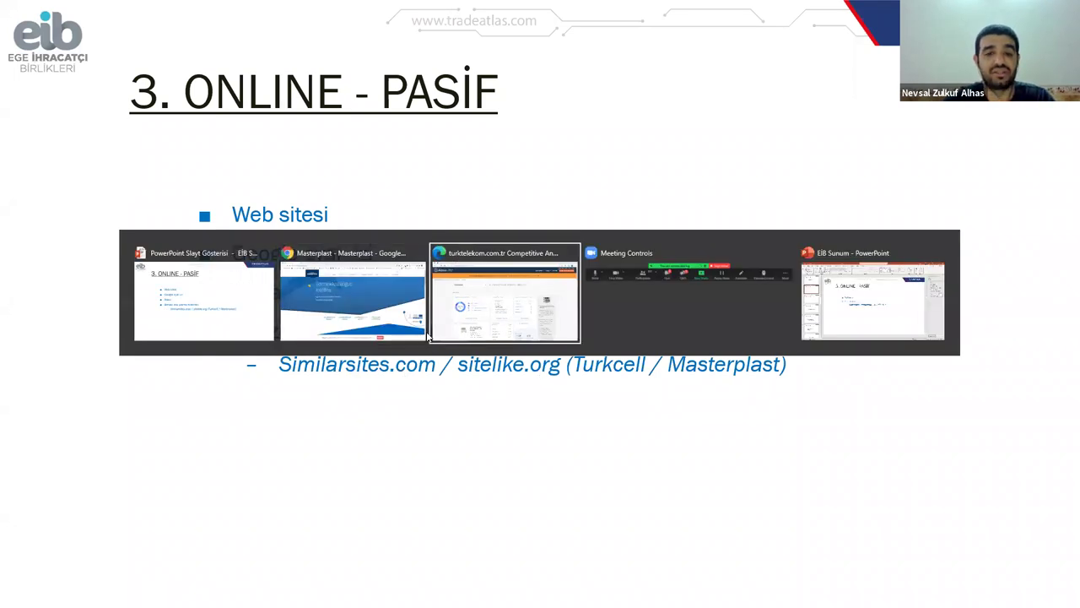
pyautogui.click(366, 26)
# Step: Search Google for 'similar sites' and open Similarsites.com
pyautogui.press('BackSpace')
pyautogui.write('similar sites')
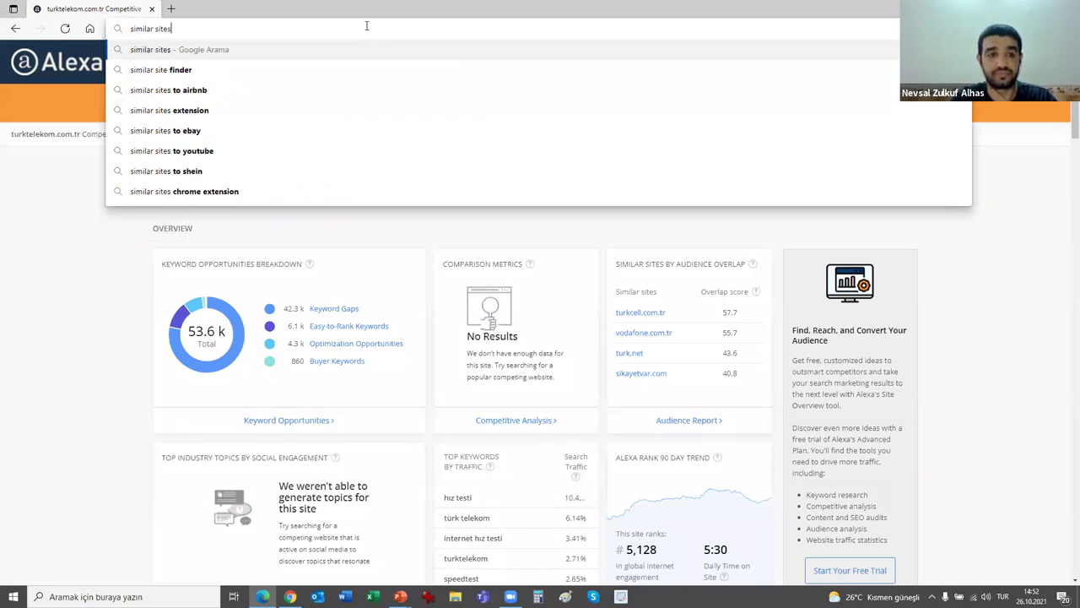
pyautogui.press('Return')
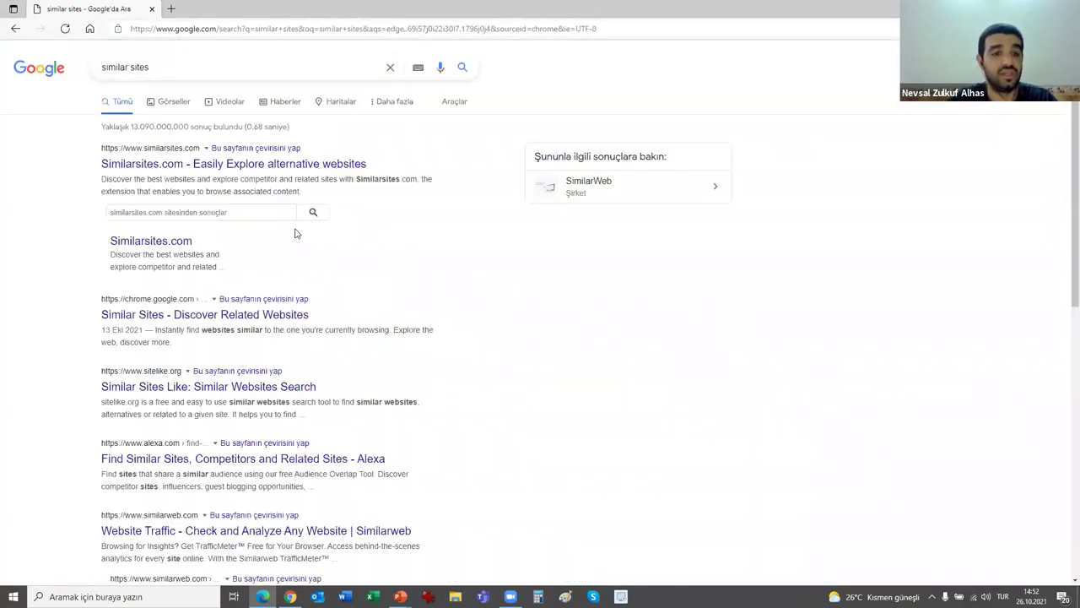
pyautogui.click(178, 169)
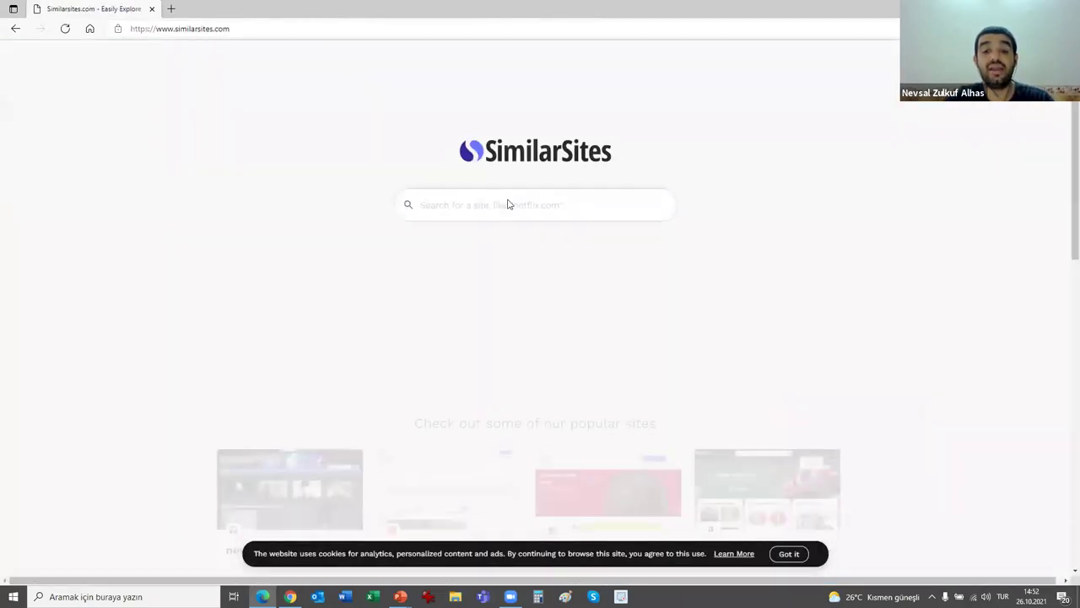
# Step: Replace 'masterplast' with 'turkce' in the SimilarSites search field
pyautogui.click(532, 205)
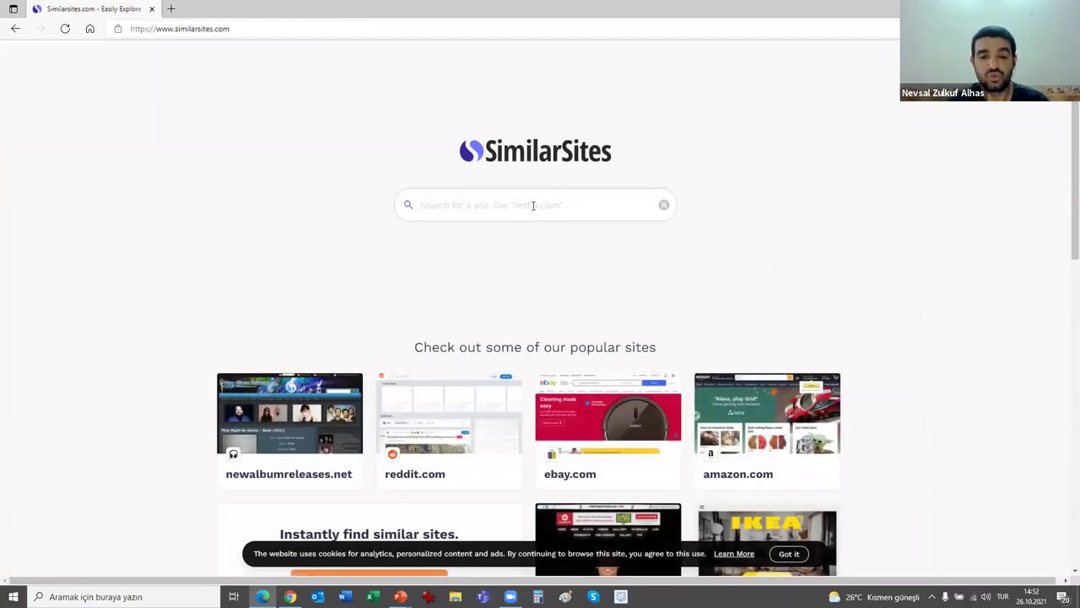
pyautogui.write('m')
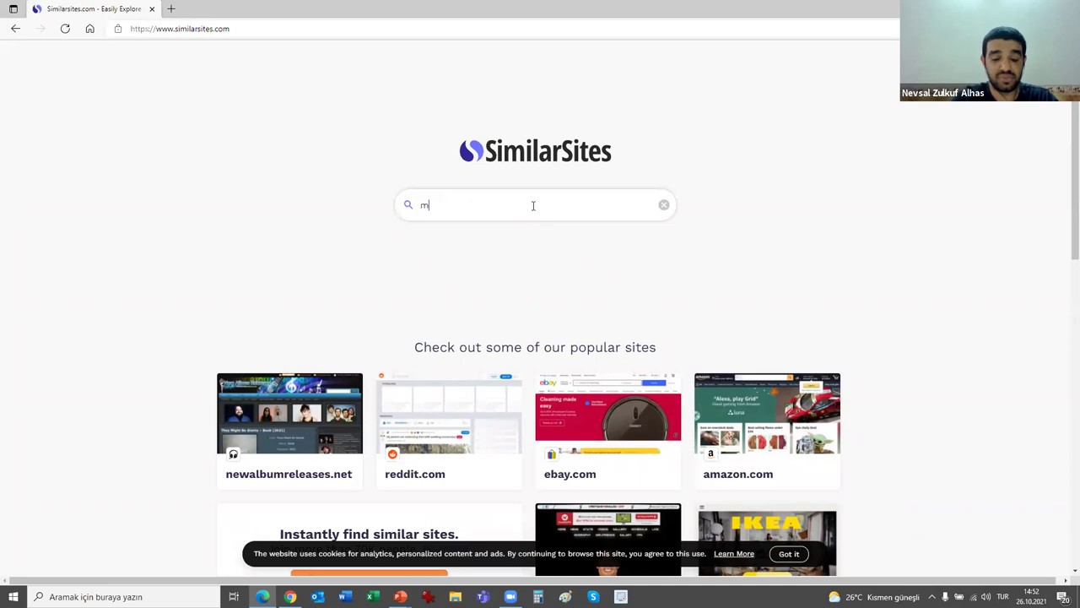
pyautogui.write('asterplast')
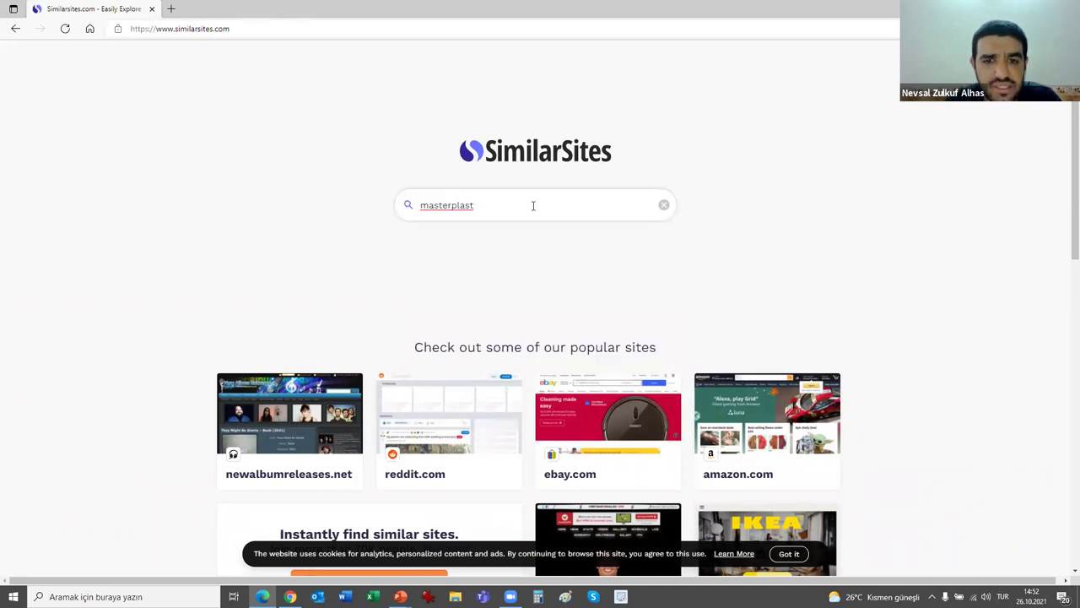
pyautogui.hotkey('ctrl', 'a')
pyautogui.press('BackSpace')
pyautogui.write('t')
pyautogui.press('BackSpace')
pyautogui.write('turkce')
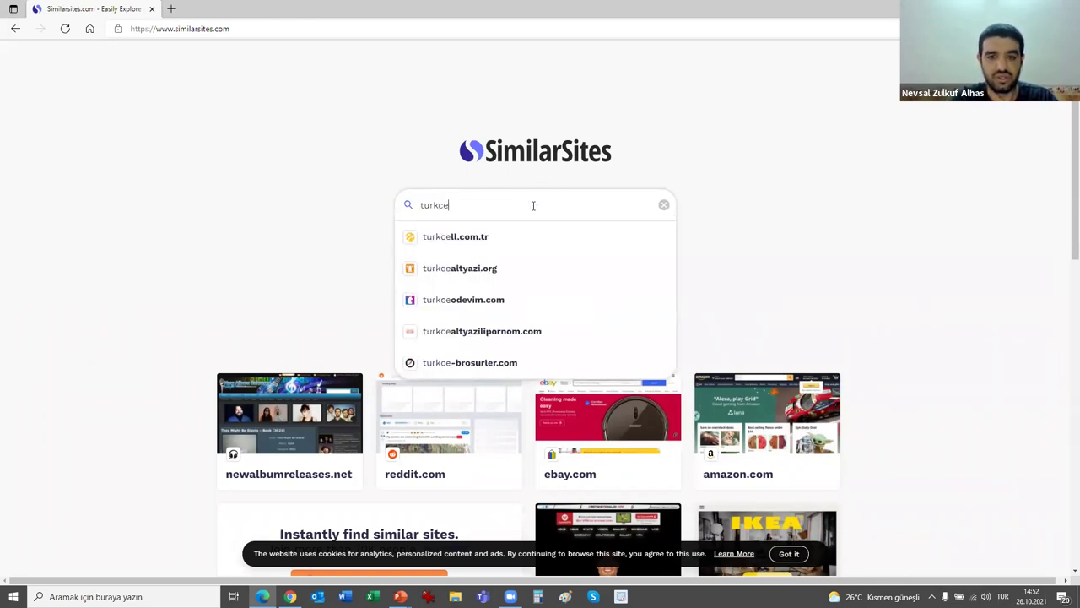
# Step: Open sites similar to turkcell.com.tr and browse the list, led by vodafone.com.tr at 95%
pyautogui.click(424, 238)
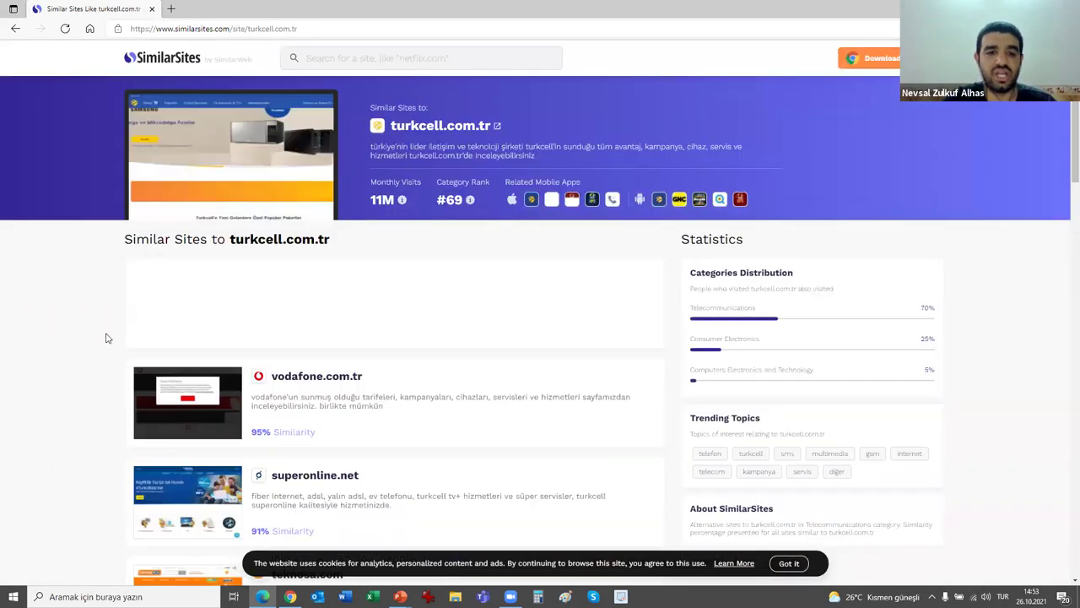
pyautogui.scroll(-3, 92, 340)
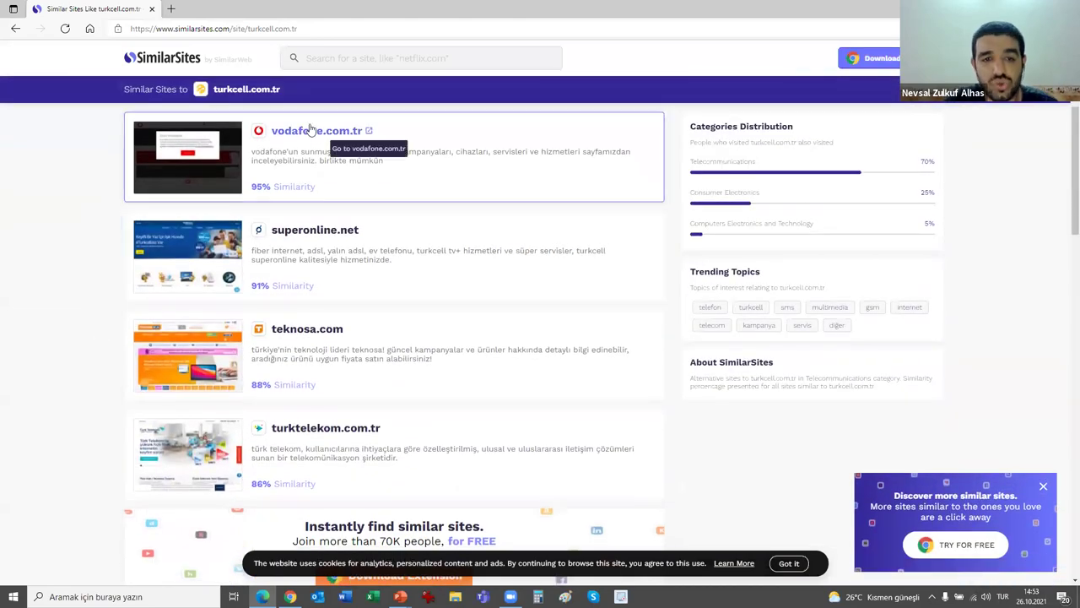
pyautogui.scroll(-1, 312, 168)
pyautogui.scroll(-15, 313, 210)
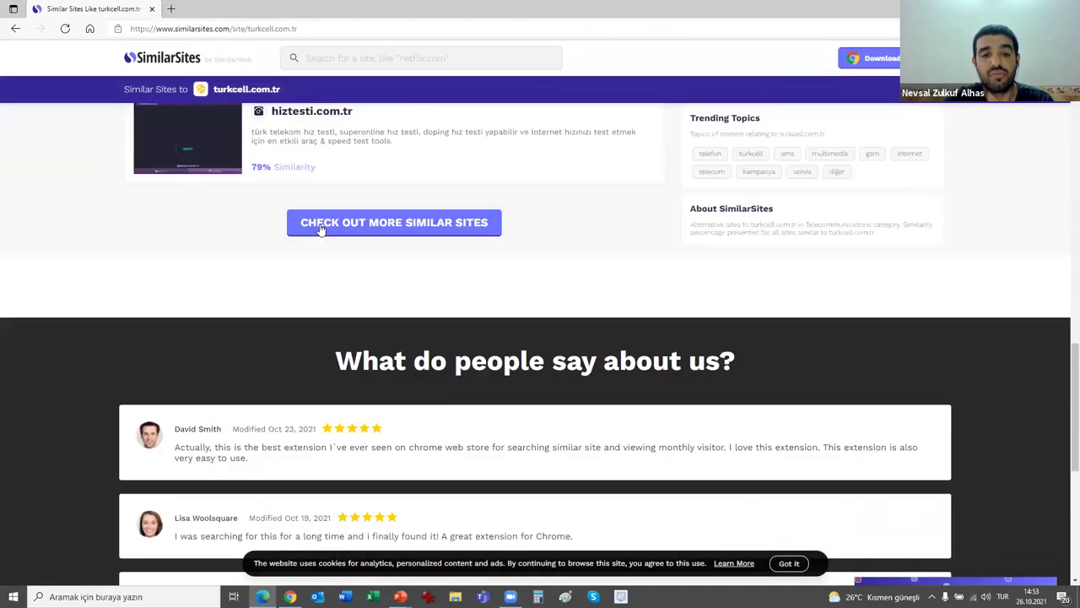
pyautogui.scroll(15, 350, 338)
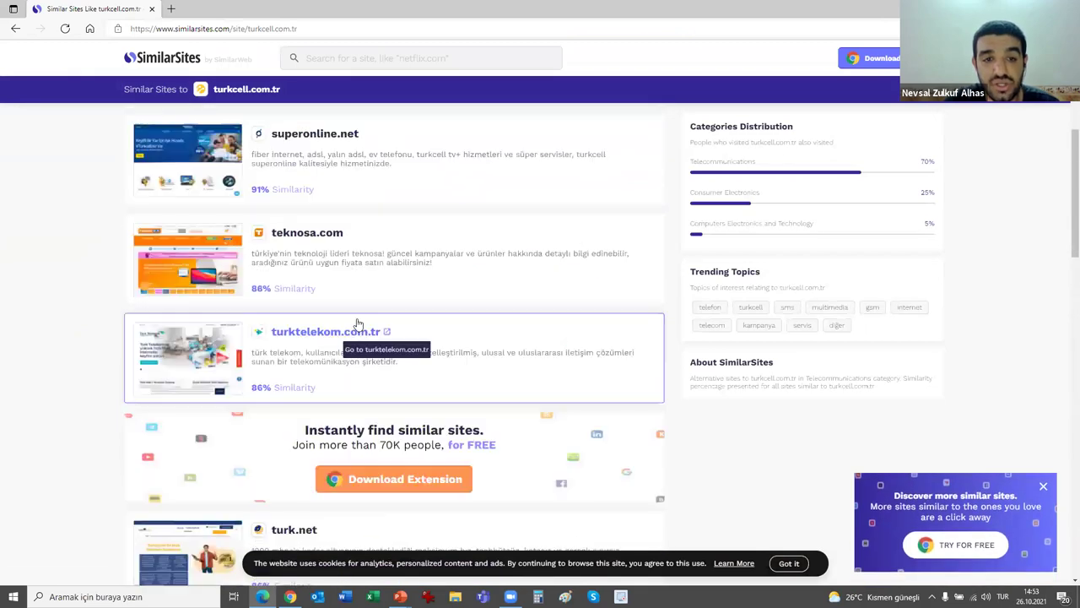
pyautogui.scroll(1, 364, 299)
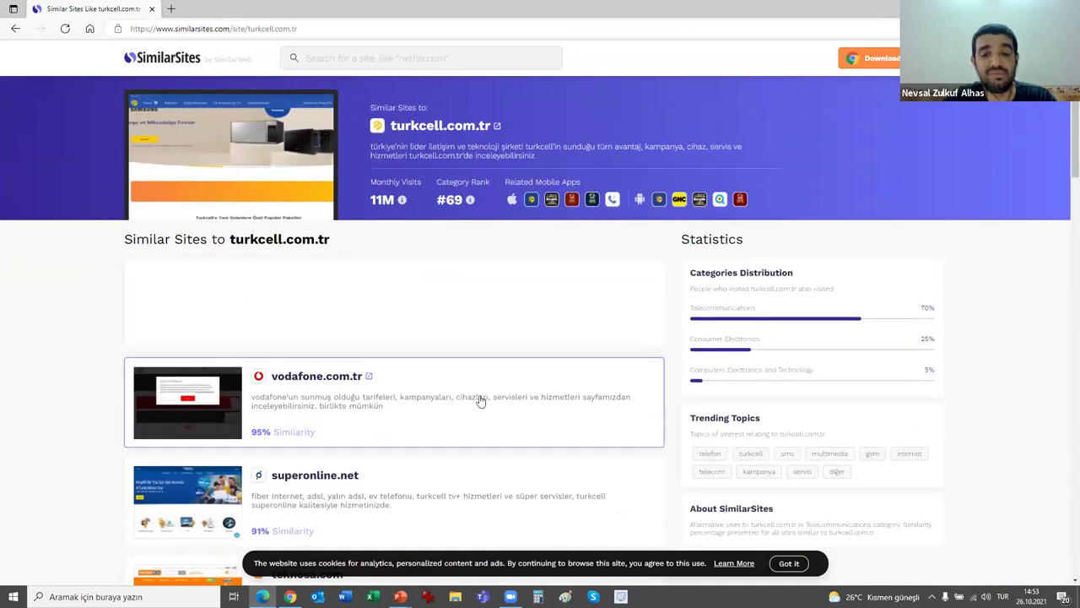
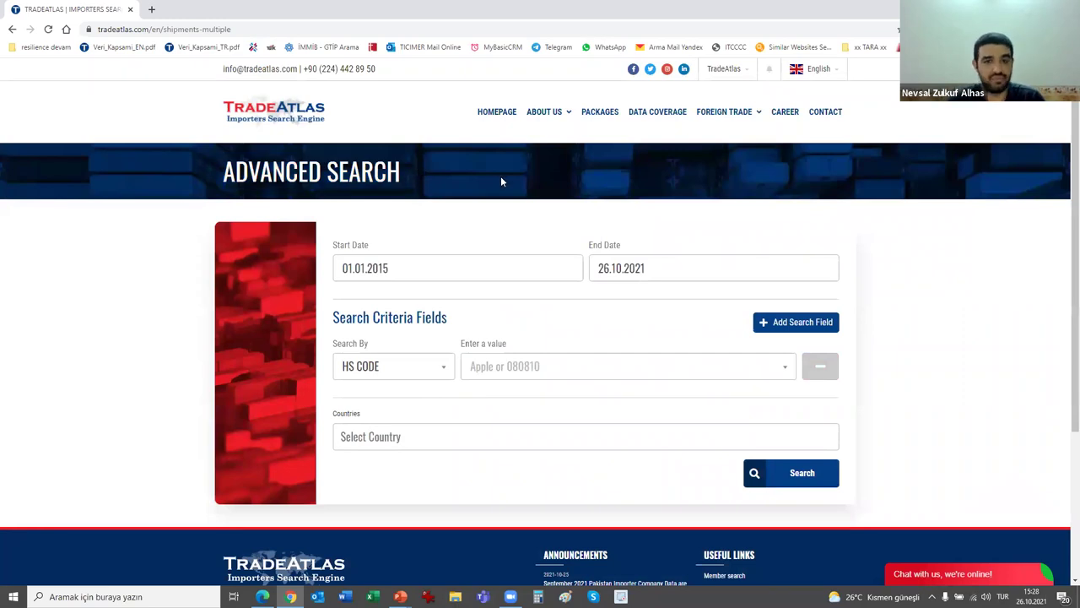
# Step: Set the search start date to 04.02.2020 in the calendar
pyautogui.scroll(-1, 197, 292)
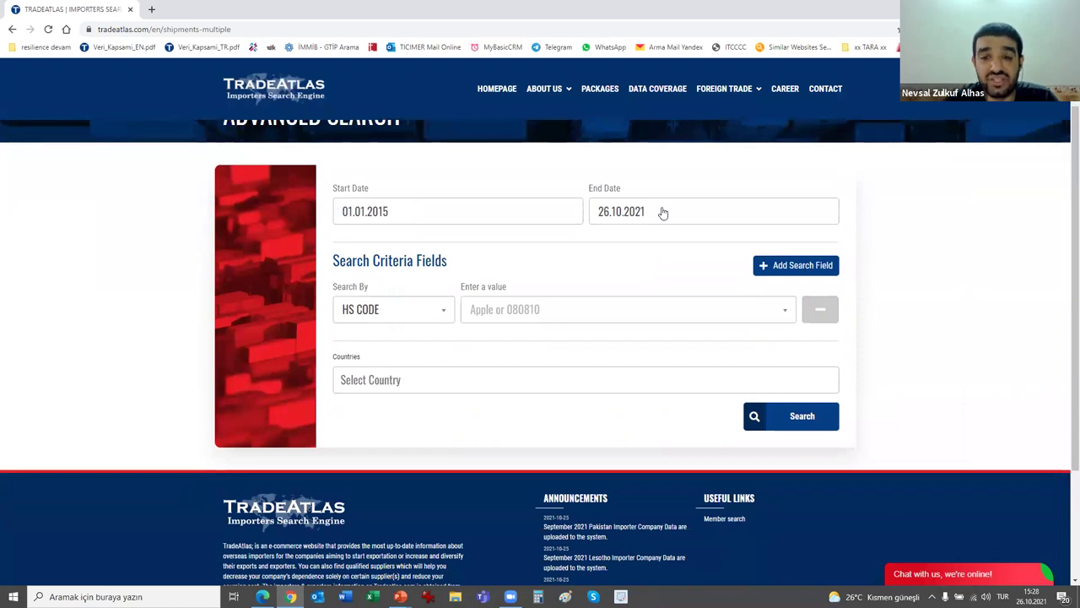
pyautogui.click(477, 212)
pyautogui.click(424, 173)
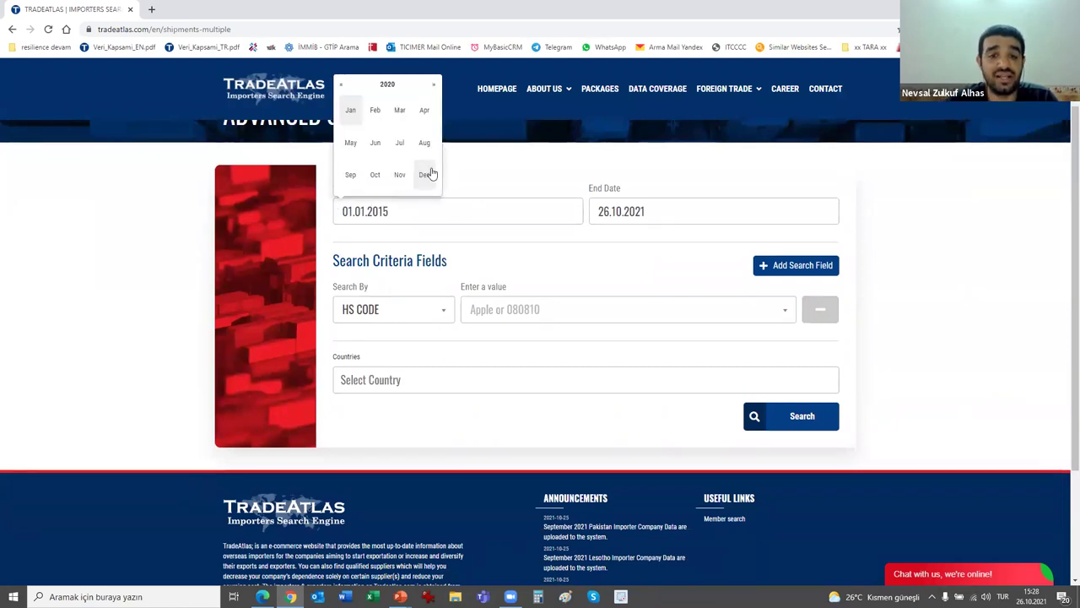
pyautogui.click(370, 113)
pyautogui.click(374, 124)
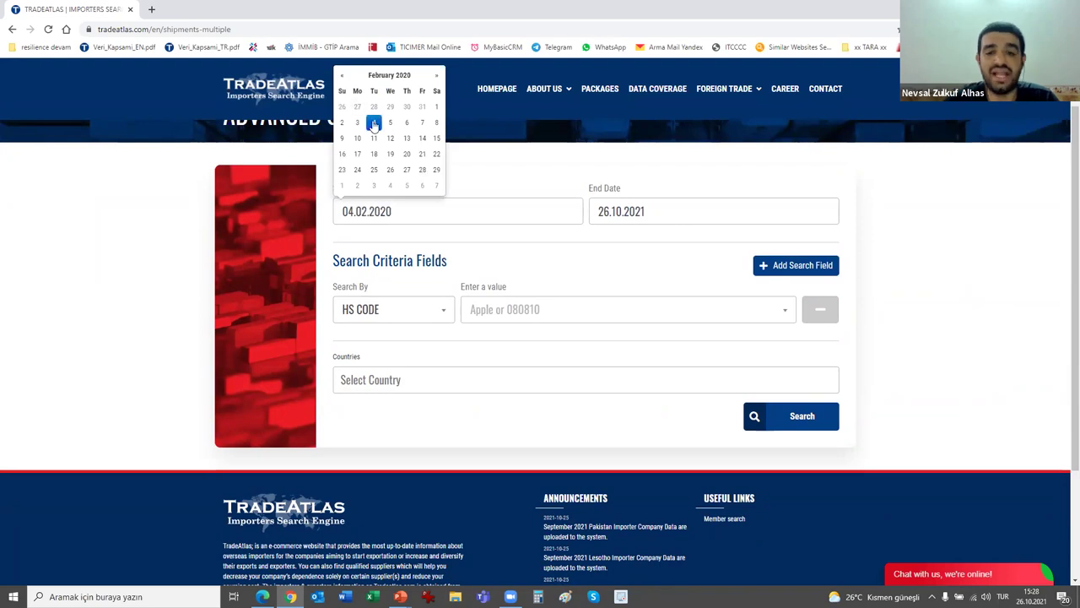
pyautogui.click(99, 261)
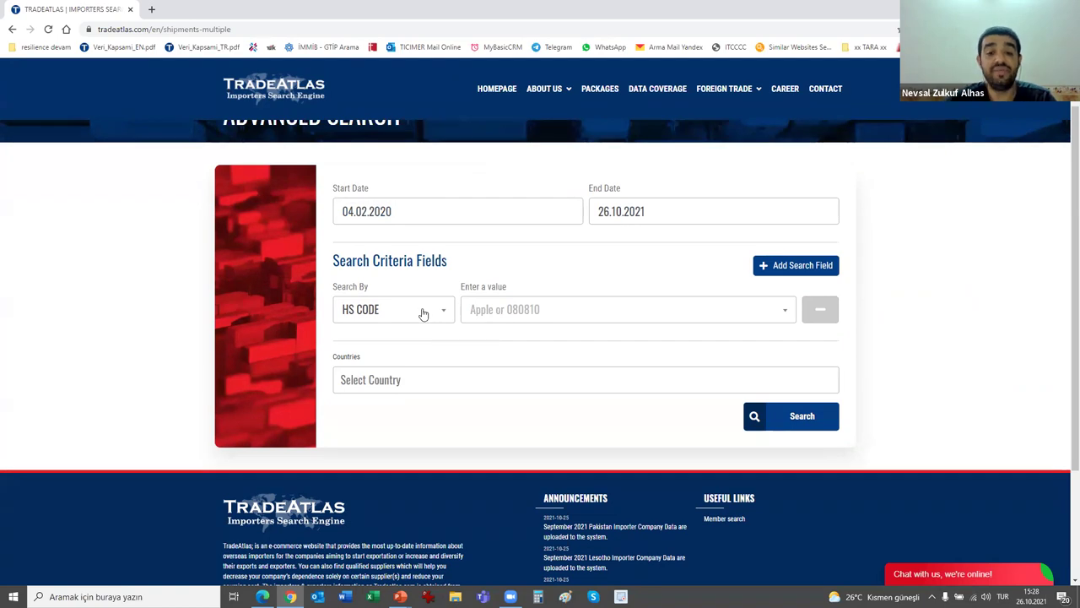
# Step: Search by importer companies with the value 'microsof'
pyautogui.hotkey('alt', 'Tab')
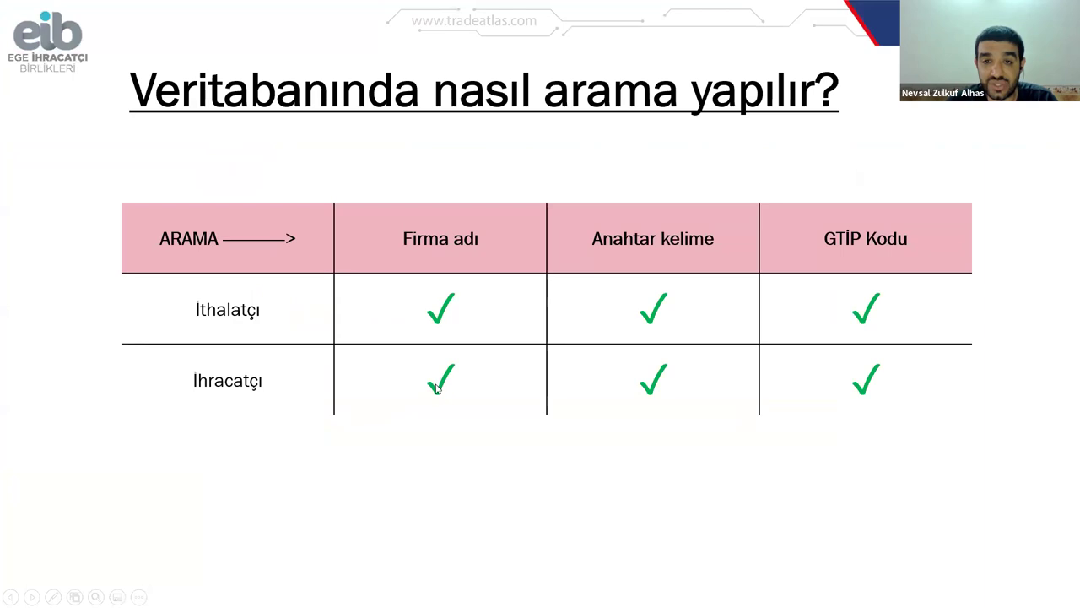
pyautogui.hotkey('alt', 'Tab')
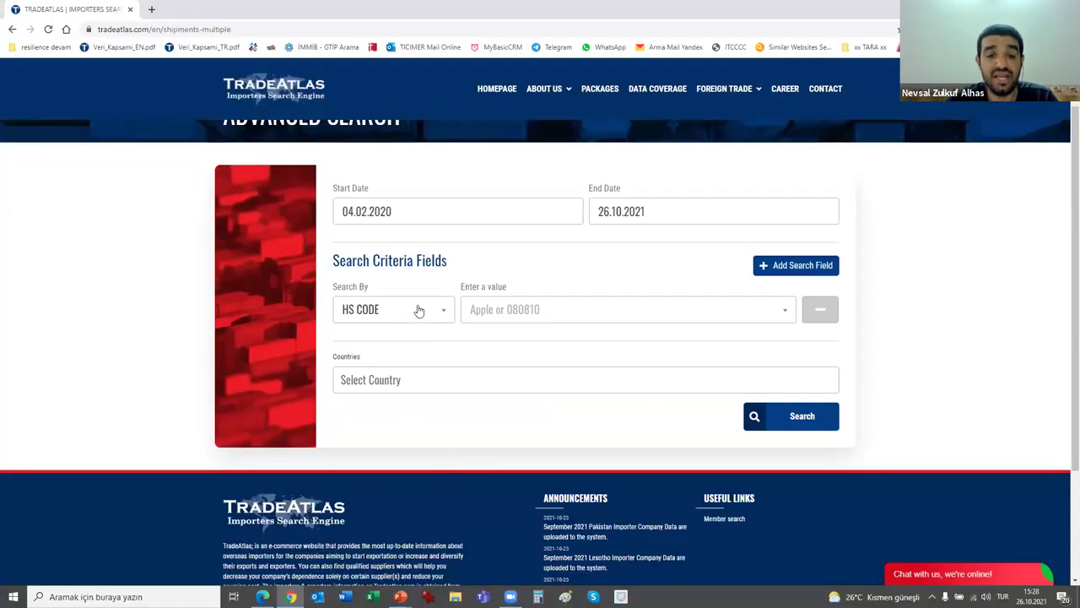
pyautogui.click(415, 310)
pyautogui.click(415, 353)
pyautogui.click(502, 312)
pyautogui.write('microsoft')
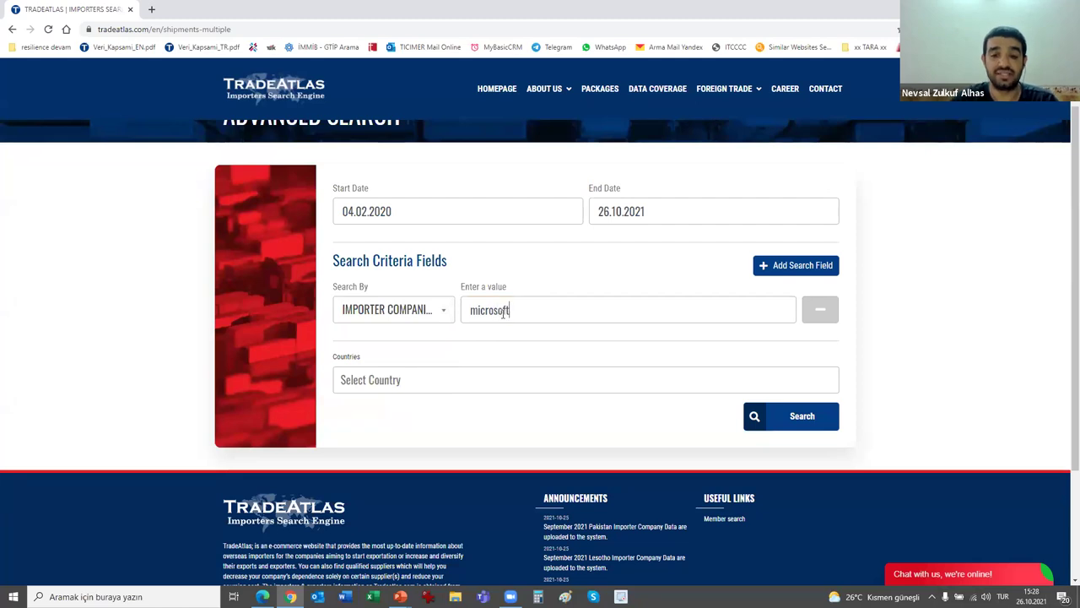
# Step: Set the country filter to All Countries, removing the accidental Angola filter
pyautogui.click(460, 384)
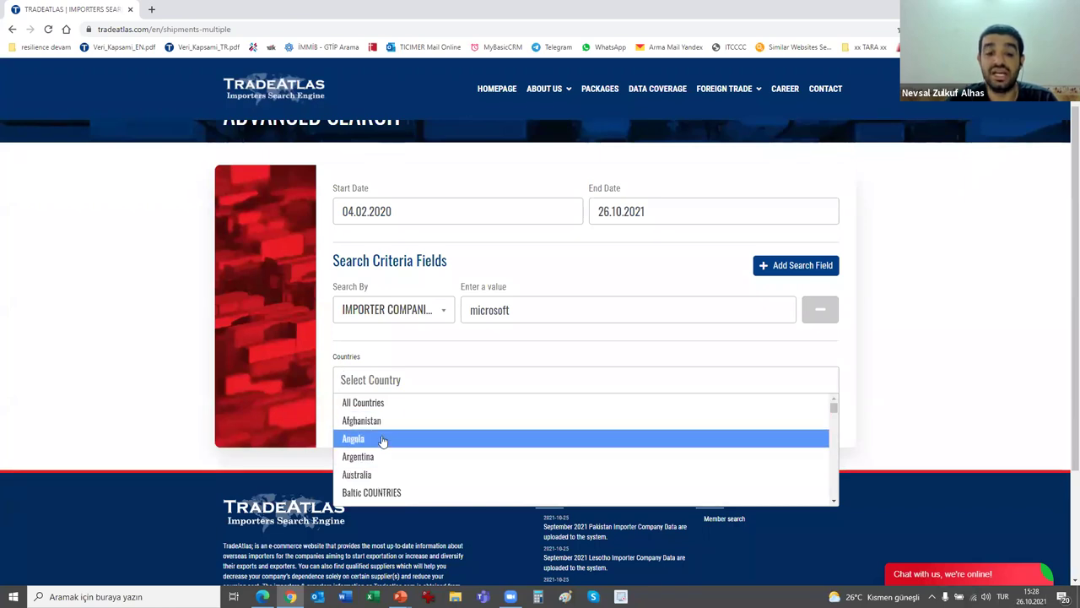
pyautogui.click(382, 438)
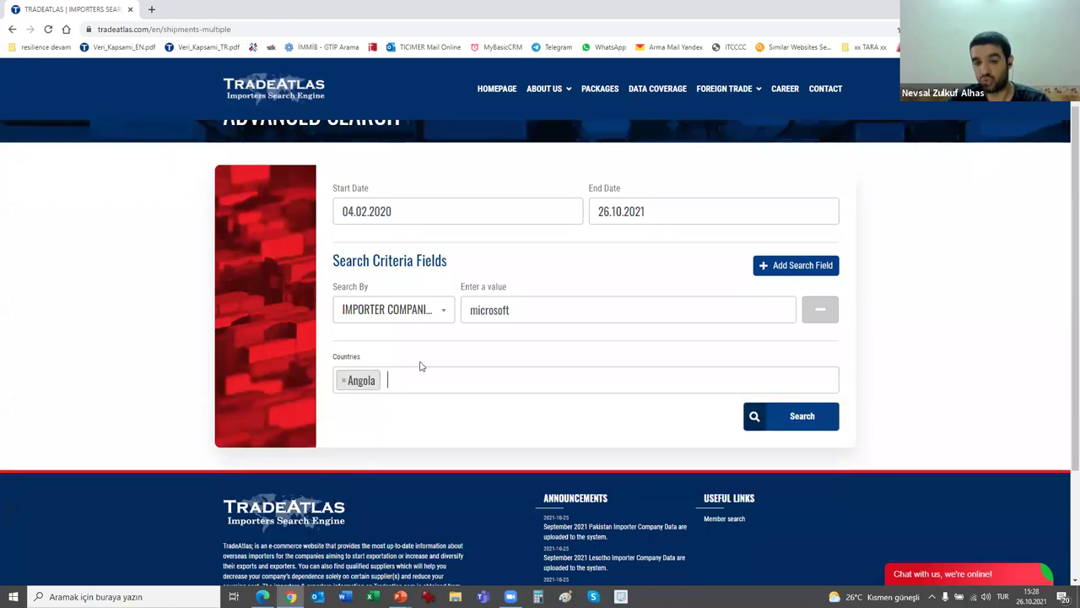
pyautogui.click(342, 381)
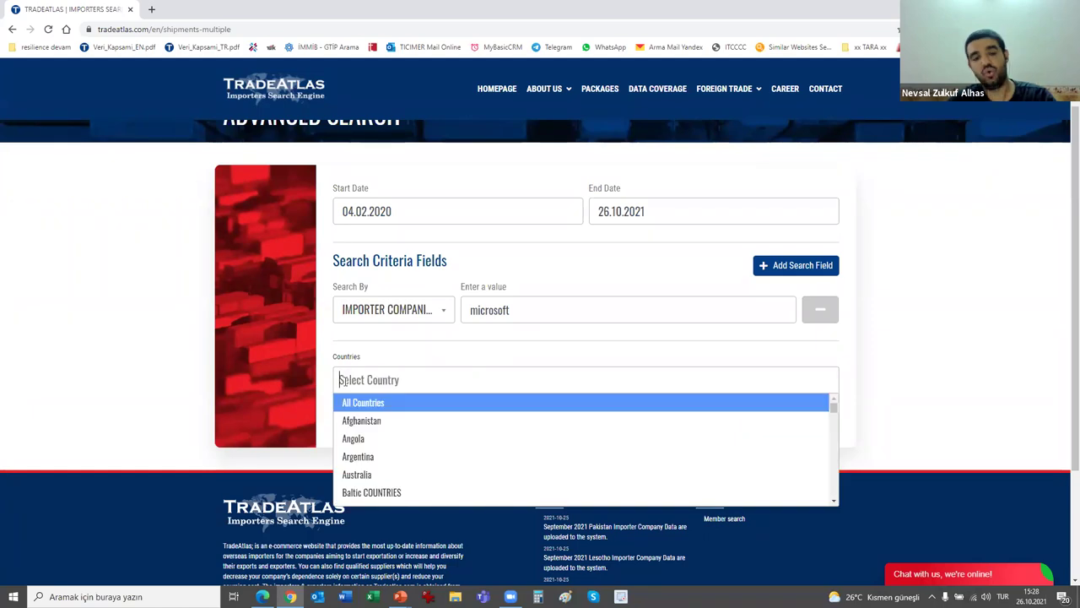
pyautogui.click(400, 405)
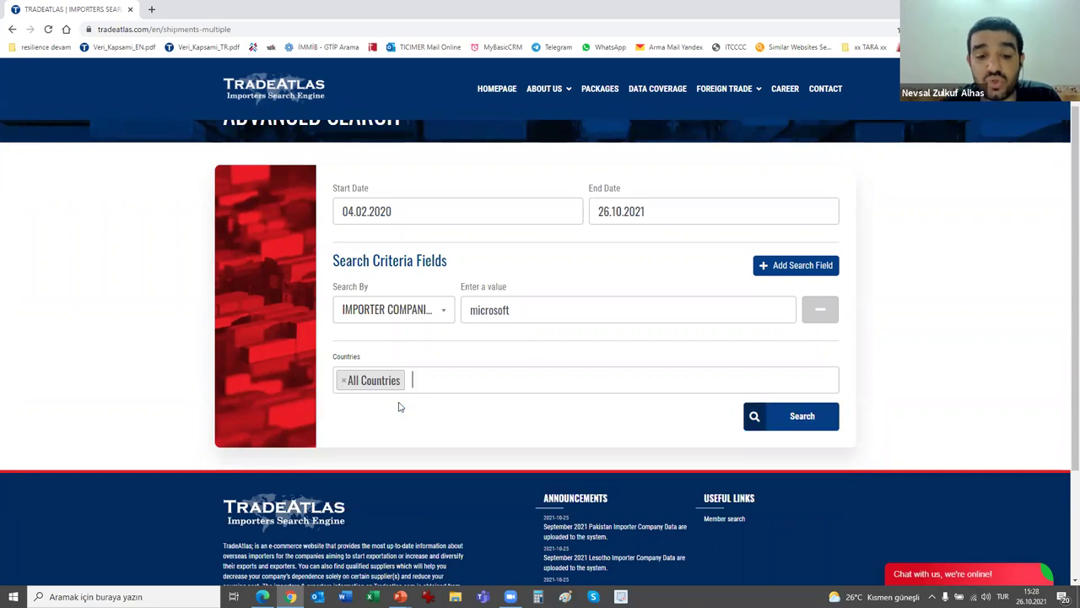
# Step: Run the microsoft importer company search
pyautogui.click(799, 423)
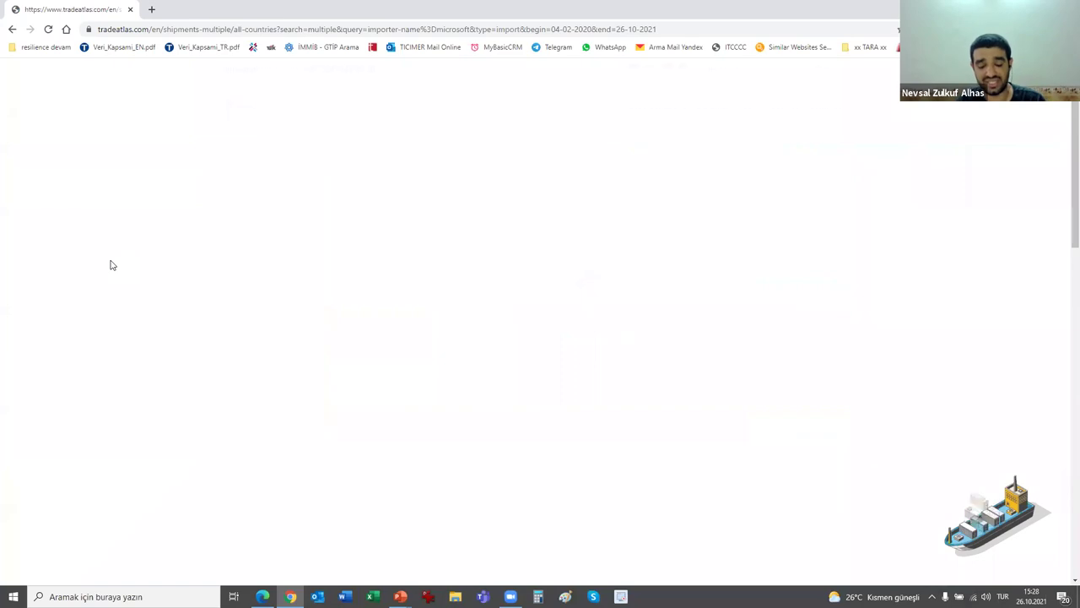
pyautogui.scroll(3, 131, 294)
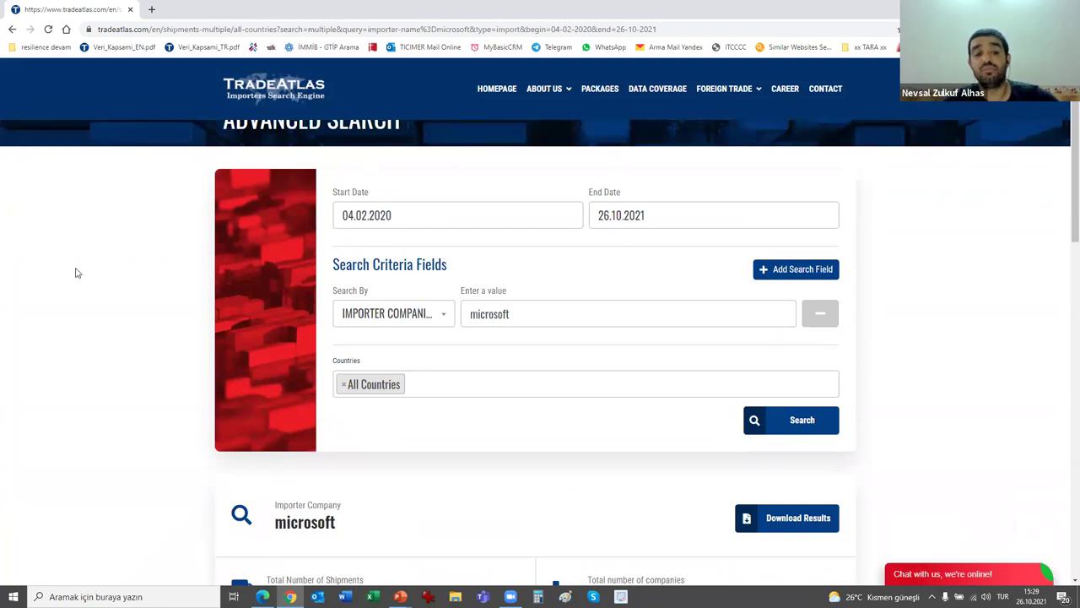
pyautogui.scroll(-3, 143, 287)
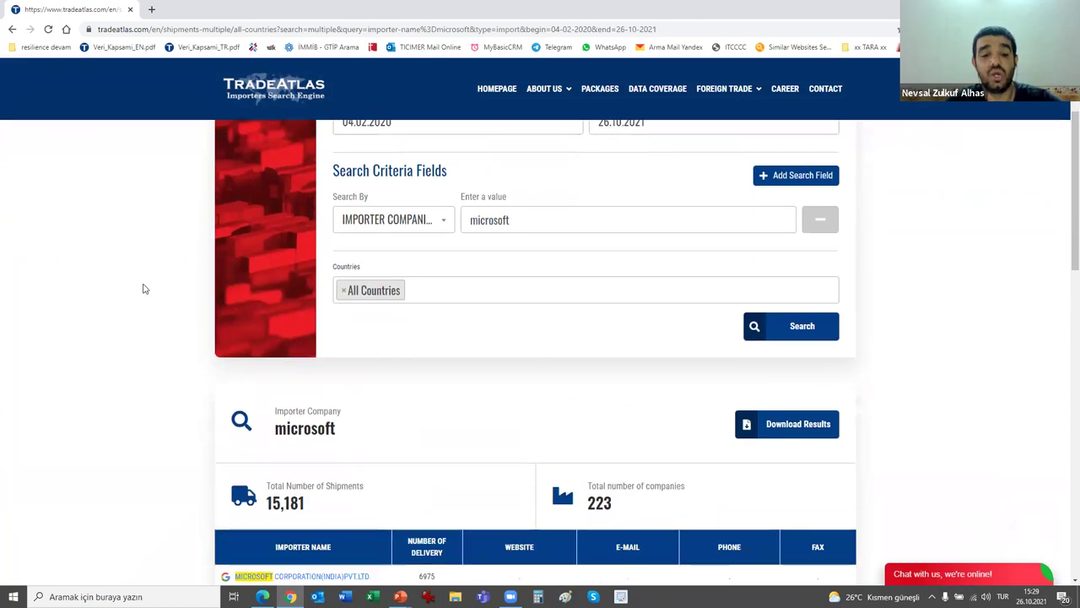
# Step: Highlight the 223 companies and 15,181 shipments totals in the results
pyautogui.moveTo(606, 317); pyautogui.dragTo(590, 315)
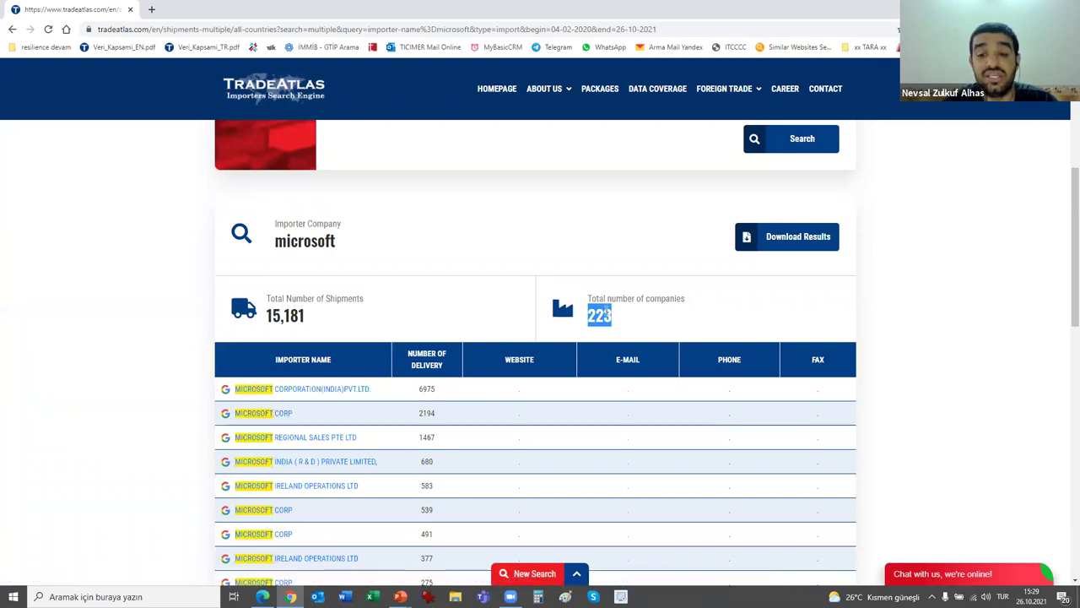
pyautogui.moveTo(268, 316); pyautogui.dragTo(303, 317)
pyautogui.click(95, 277)
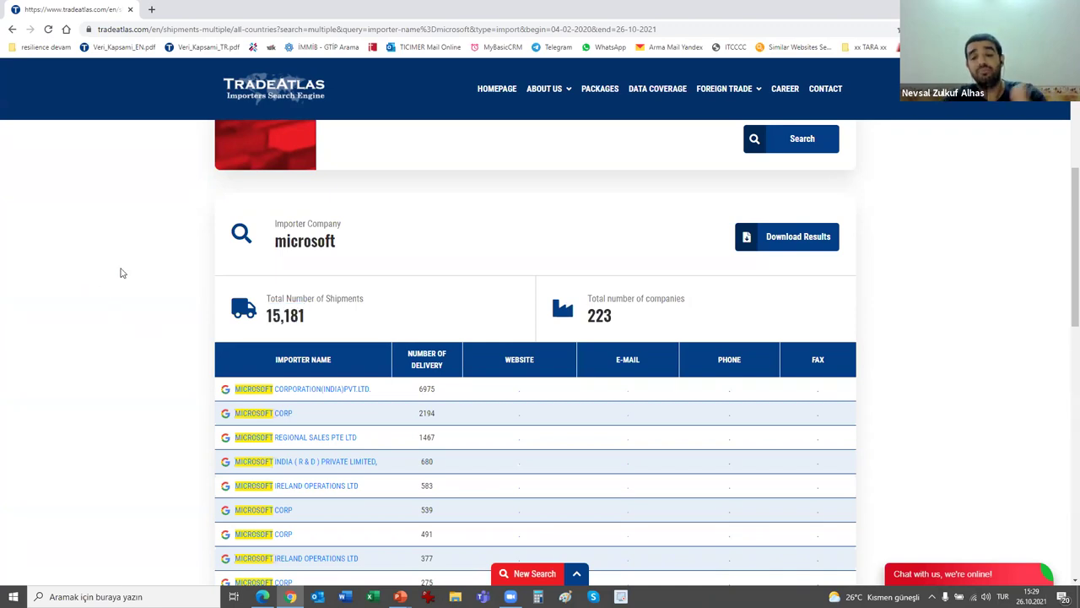
pyautogui.scroll(3, 394, 200)
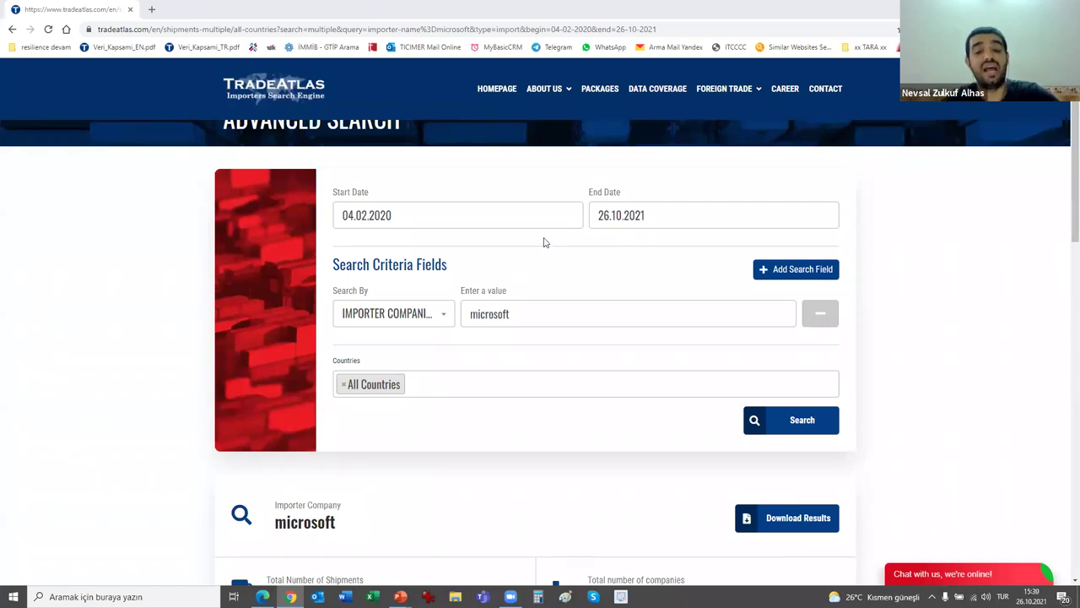
pyautogui.scroll(-2, 545, 243)
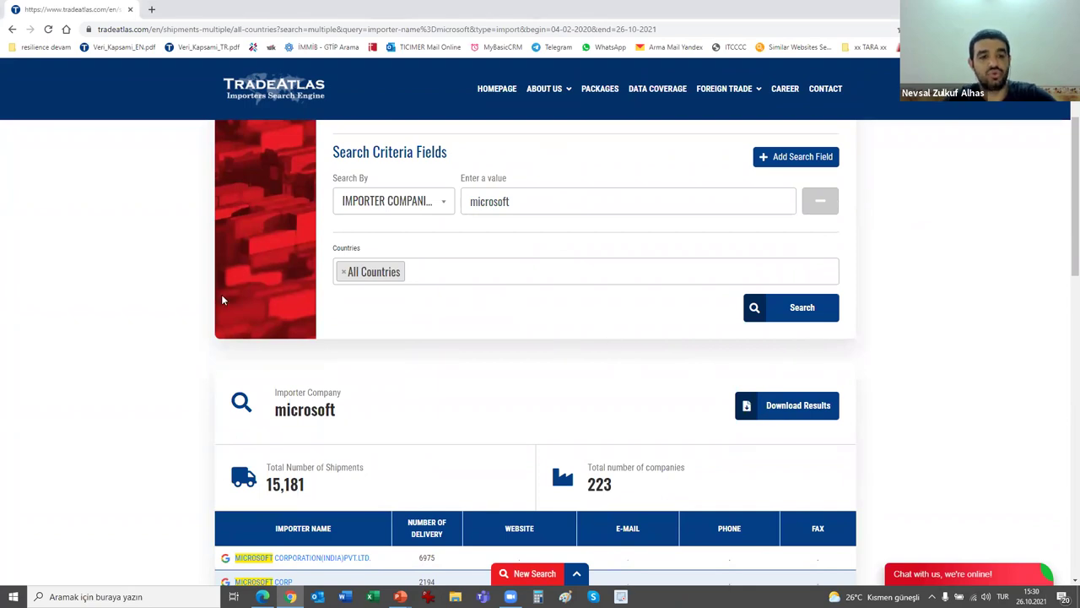
pyautogui.scroll(-1, 253, 283)
# Step: Download 200 records of the microsoft results as an Excel file and open it
pyautogui.click(796, 350)
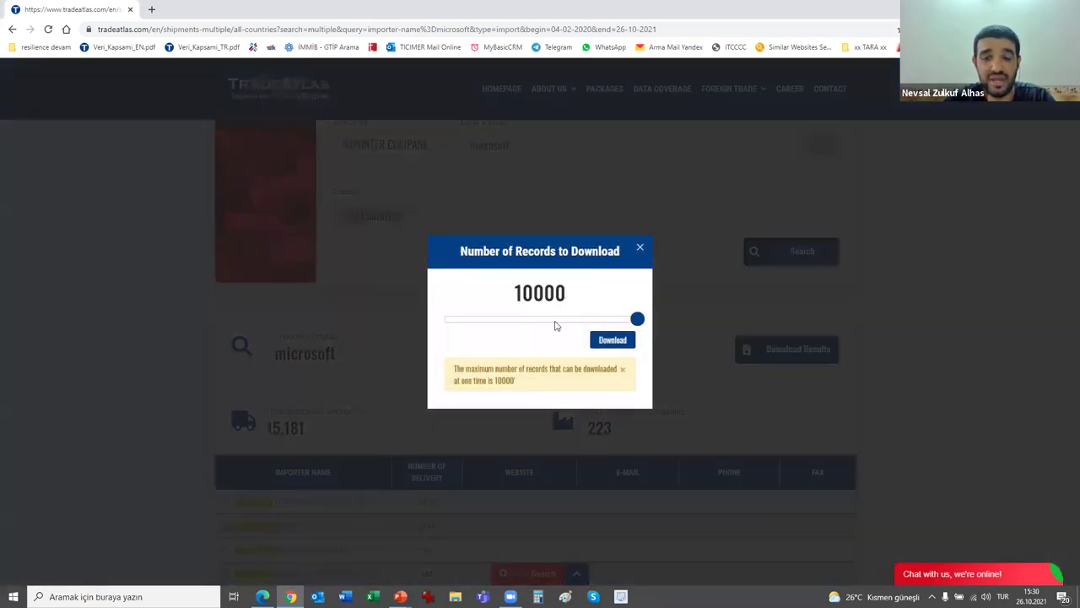
pyautogui.moveTo(555, 323); pyautogui.dragTo(448, 320)
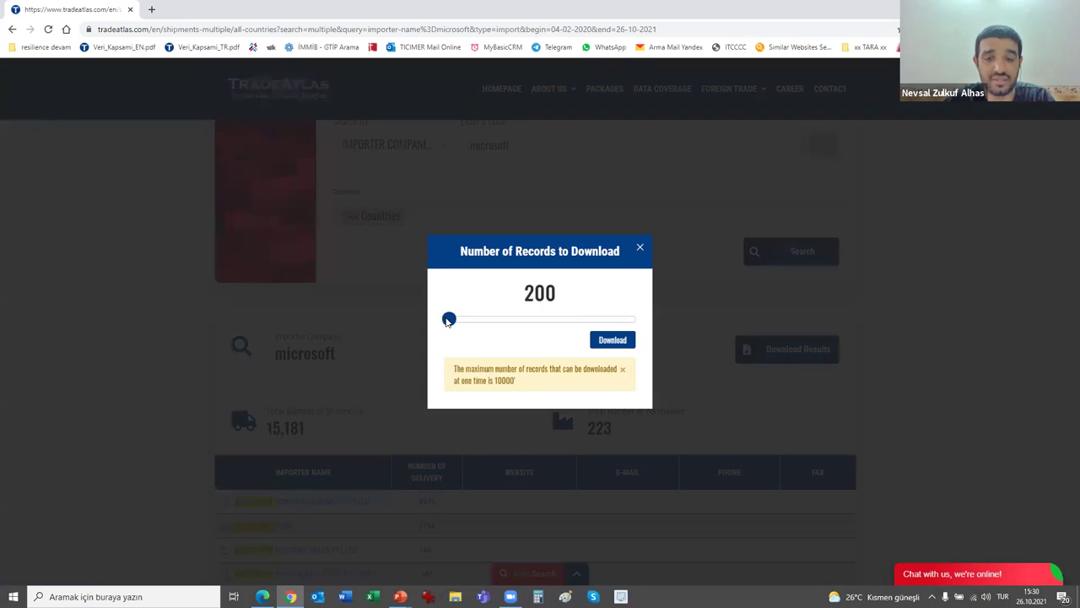
pyautogui.click(612, 339)
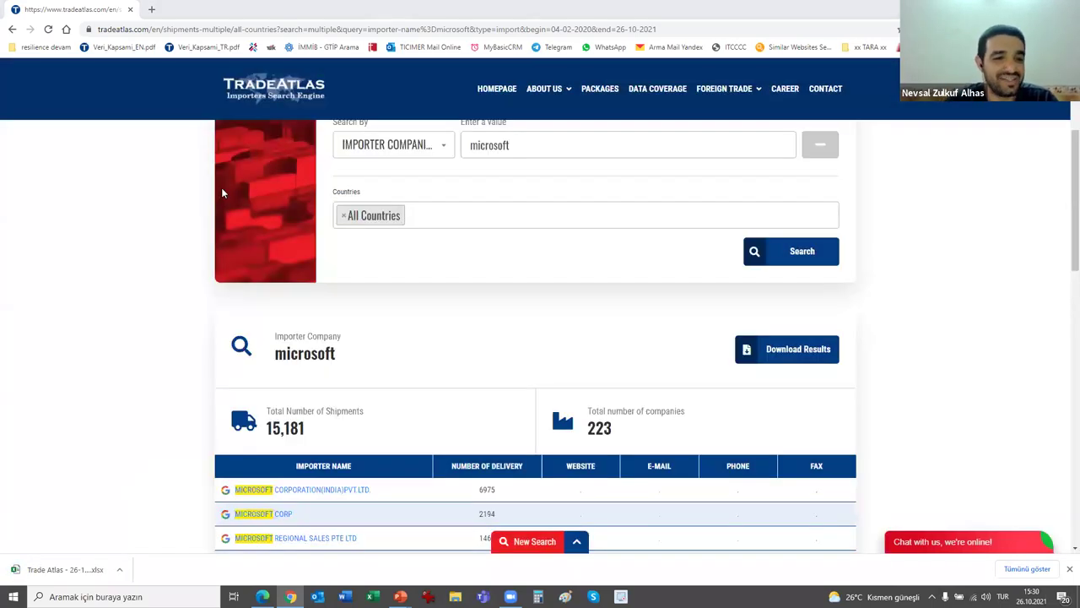
pyautogui.click(97, 570)
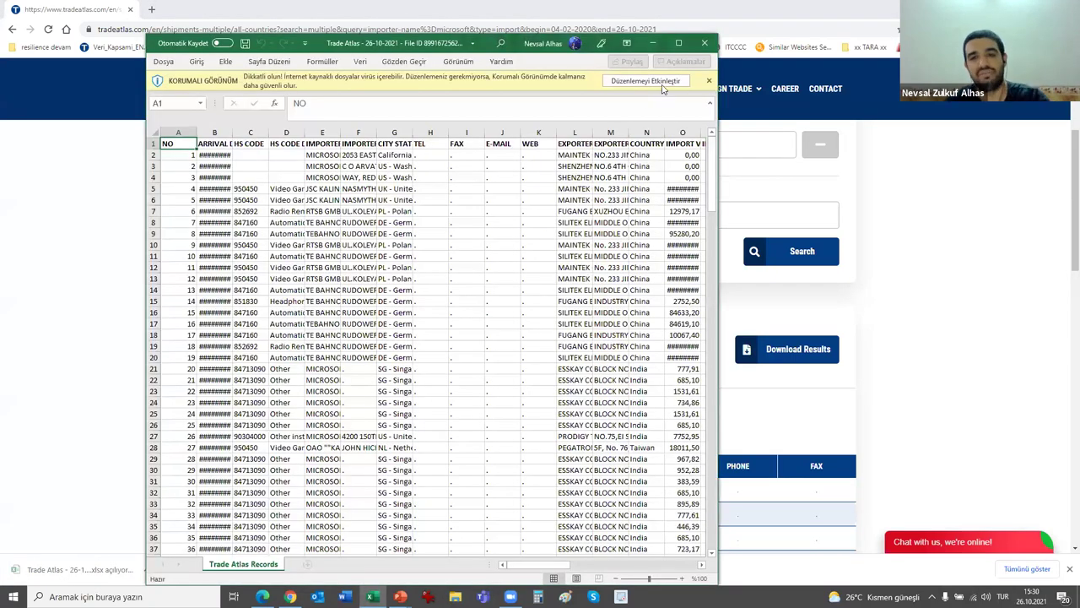
# Step: Maximize the workbook and autofit the IMPORTER NAME column after checking the first record
pyautogui.click(679, 43)
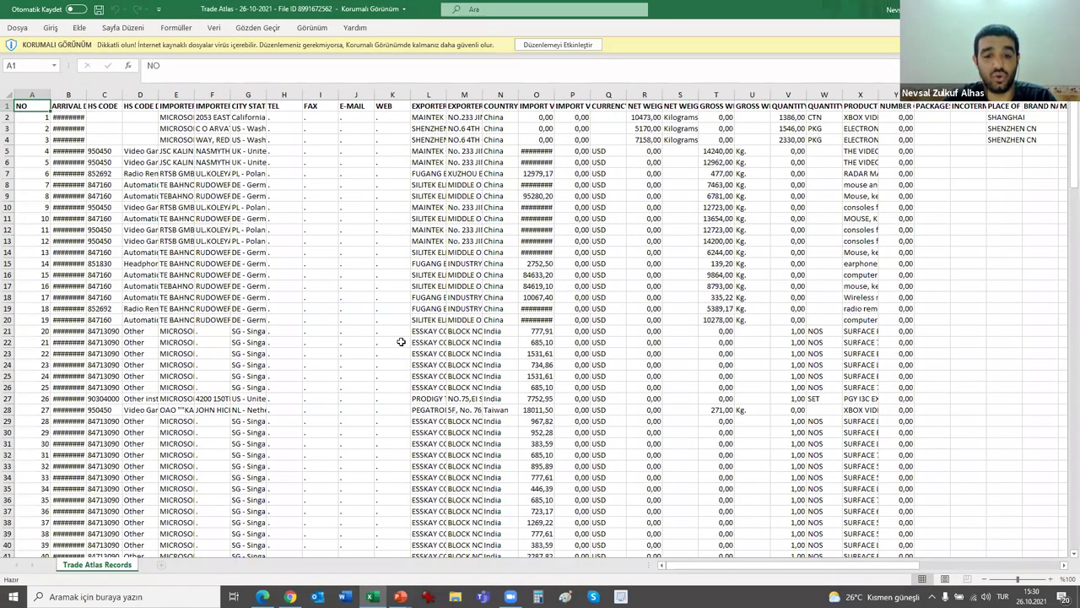
pyautogui.hotkey('alt', 'Tab')
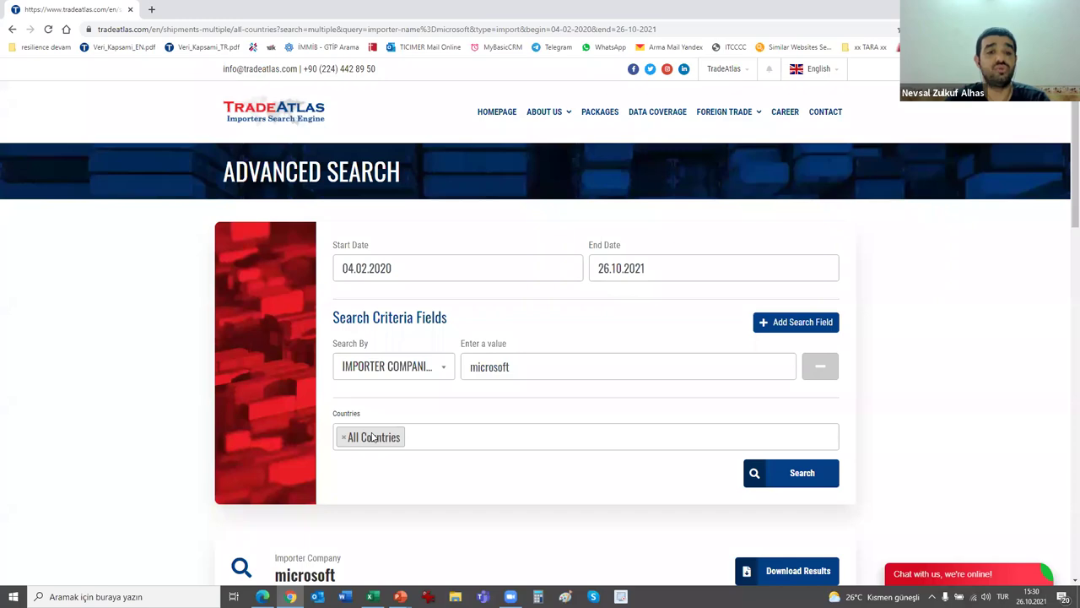
pyautogui.hotkey('alt', 'Tab')
pyautogui.click(90, 119)
pyautogui.click(194, 115)
pyautogui.click(277, 117)
pyautogui.click(214, 115)
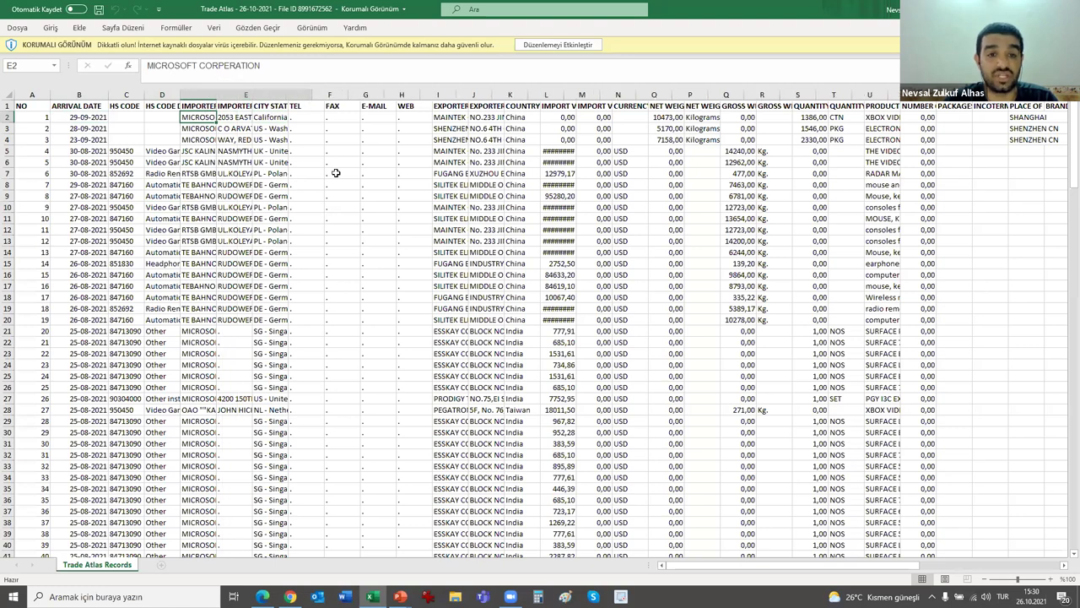
pyautogui.hotkey('alt', 'h')
pyautogui.press('o')
pyautogui.press('i')
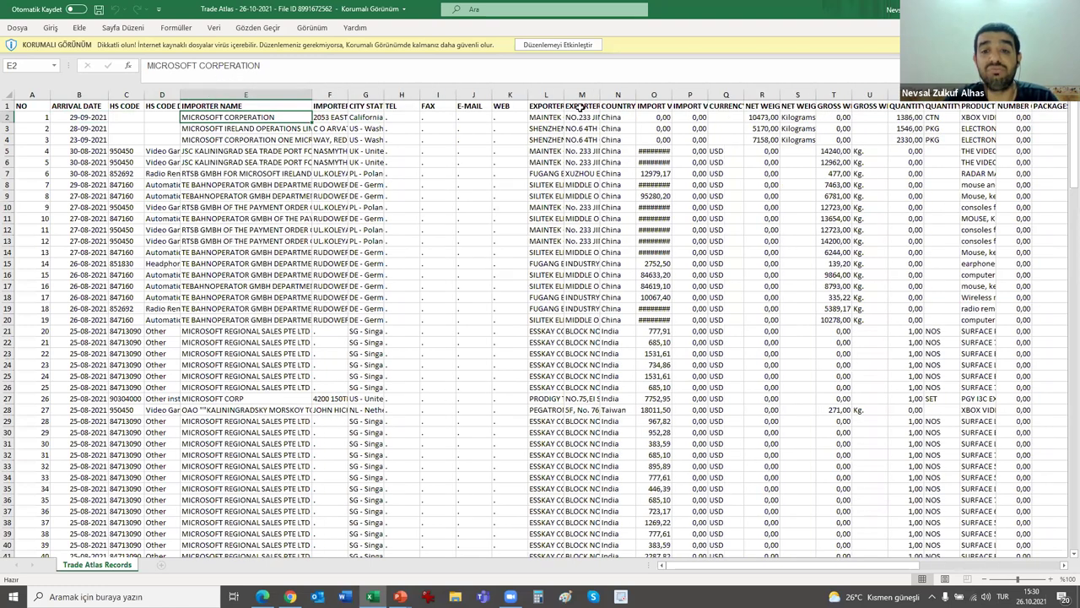
# Step: Review the first records' exporter, China origin, import values, net weight and CTN/PKG quantity units
pyautogui.click(557, 117)
pyautogui.click(616, 117)
pyautogui.moveTo(794, 569); pyautogui.dragTo(829, 564)
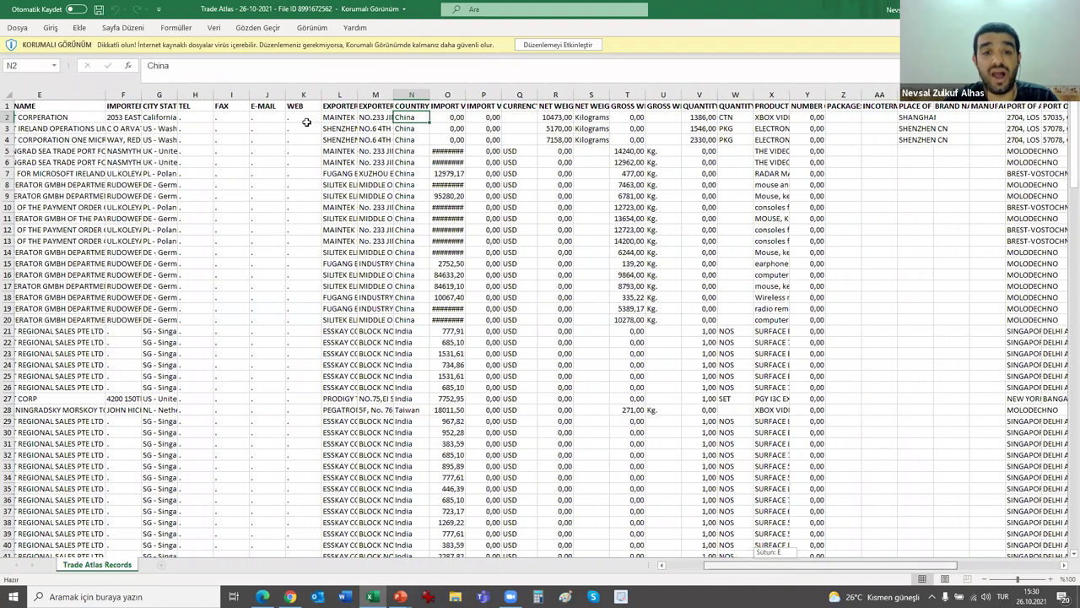
pyautogui.hscroll(2, 314, 116)
pyautogui.click(346, 139)
pyautogui.moveTo(287, 116); pyautogui.dragTo(287, 139)
pyautogui.click(327, 126)
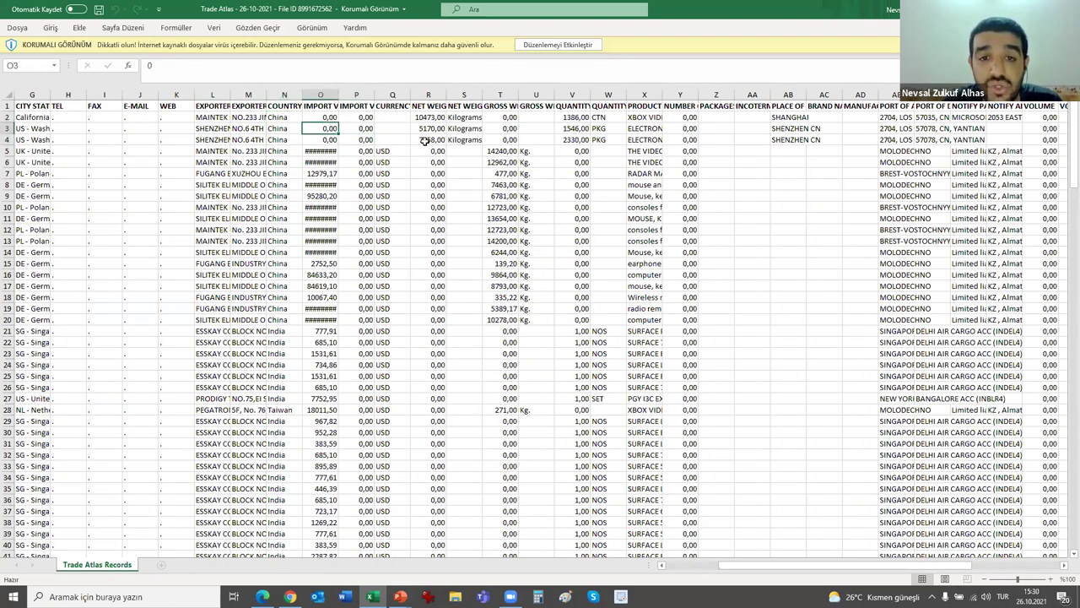
pyautogui.moveTo(428, 118); pyautogui.dragTo(470, 119)
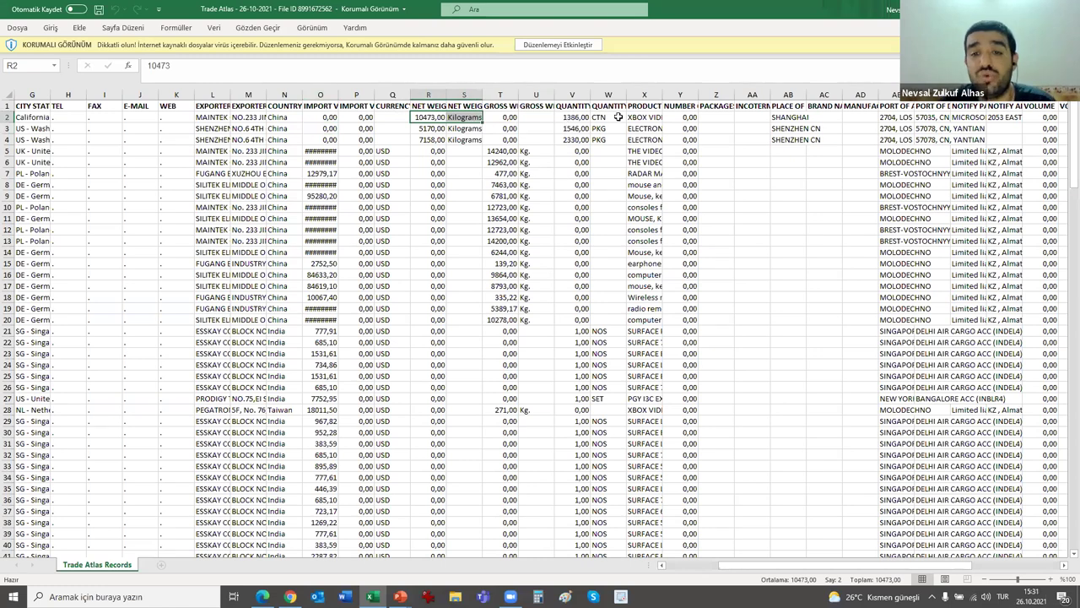
pyautogui.click(609, 119)
pyautogui.click(609, 128)
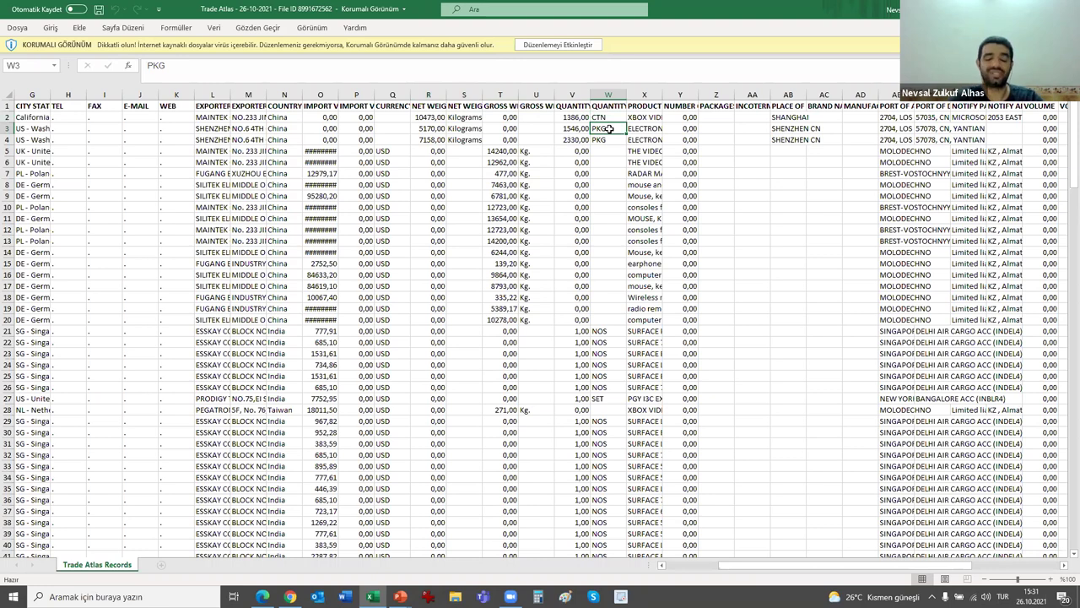
pyautogui.click(606, 336)
pyautogui.click(604, 398)
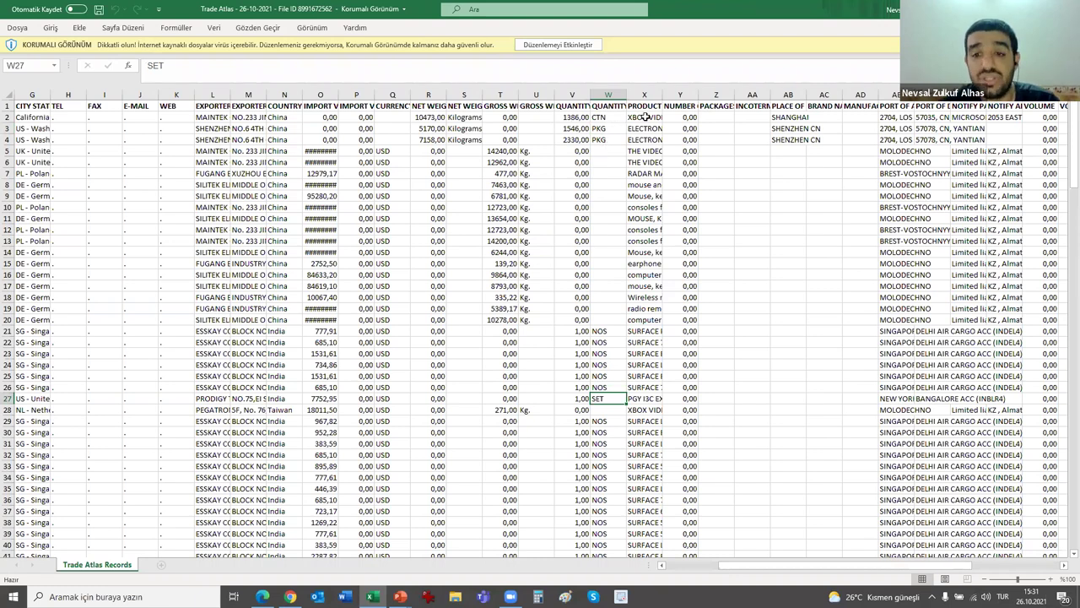
# Step: Widen the PRODUCT DETAILS column and enable editing of the workbook
pyautogui.click(645, 117)
pyautogui.moveTo(663, 95); pyautogui.dragTo(668, 95)
pyautogui.moveTo(785, 107); pyautogui.dragTo(869, 106)
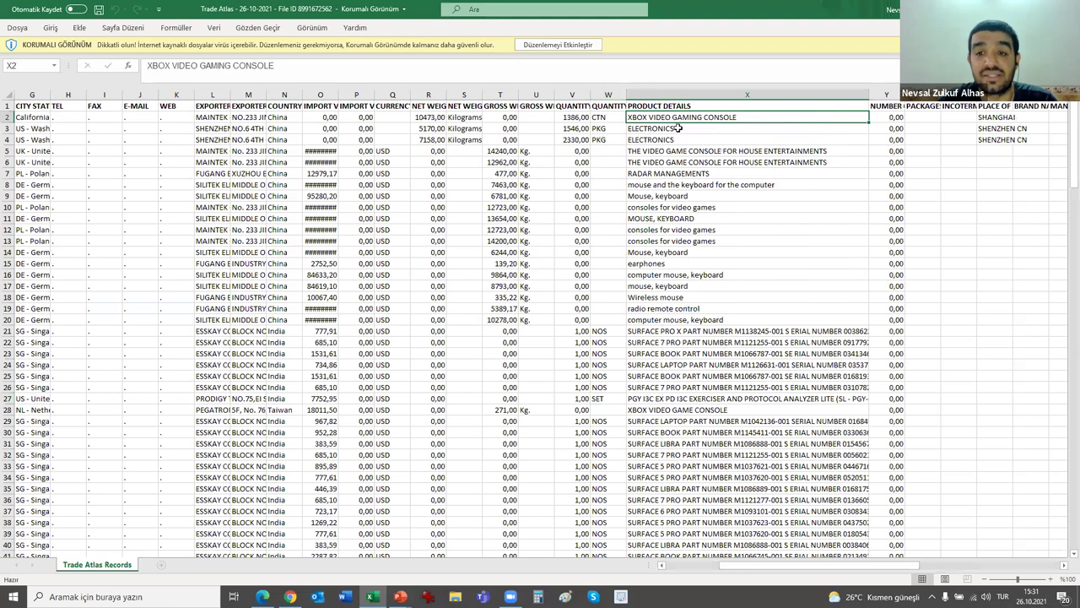
pyautogui.click(574, 116)
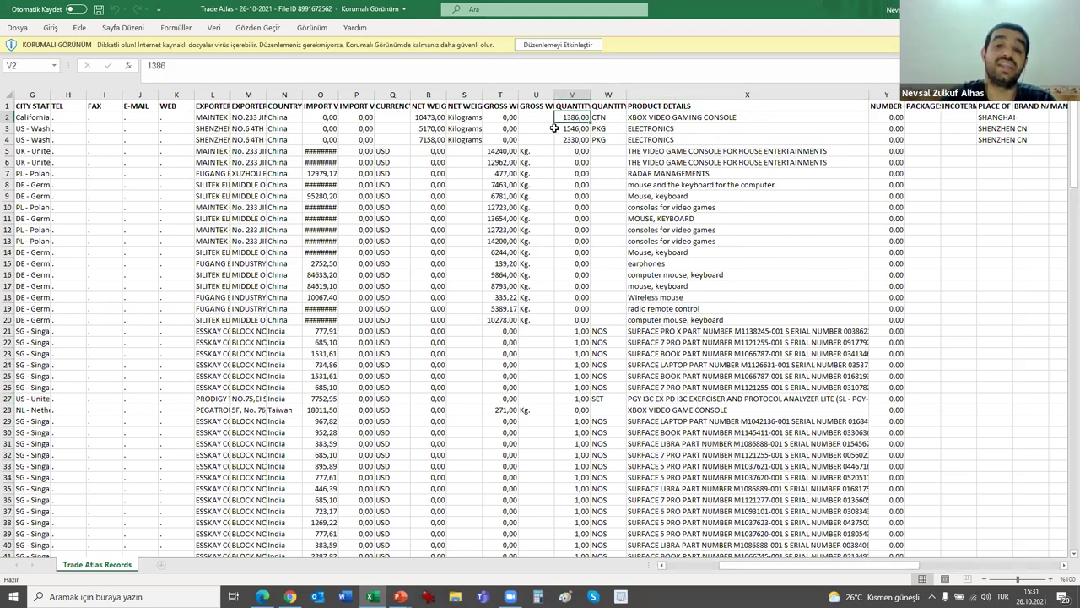
pyautogui.click(538, 117)
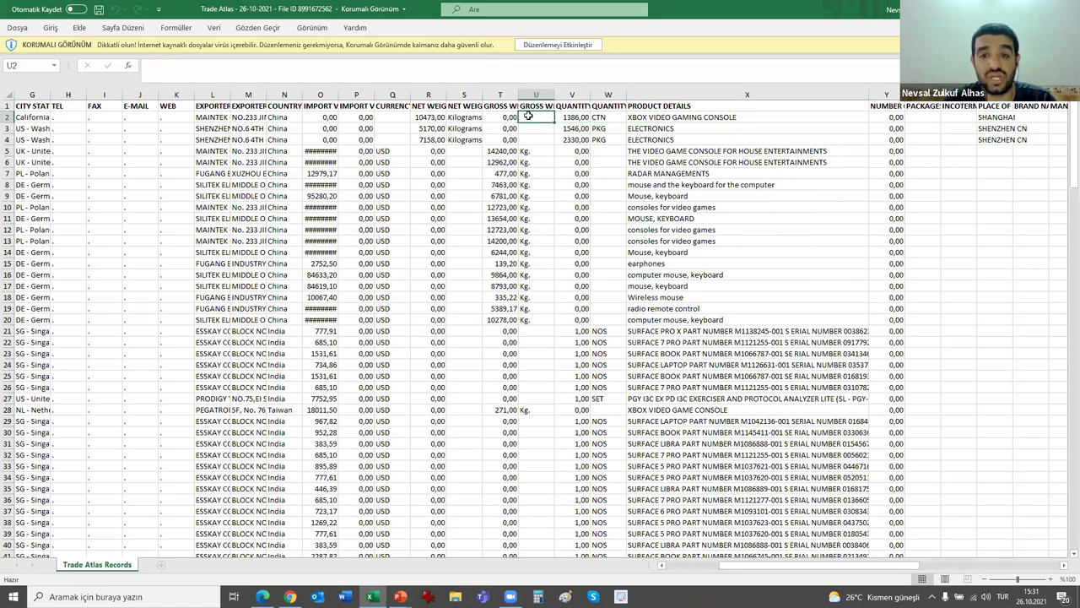
pyautogui.click(548, 45)
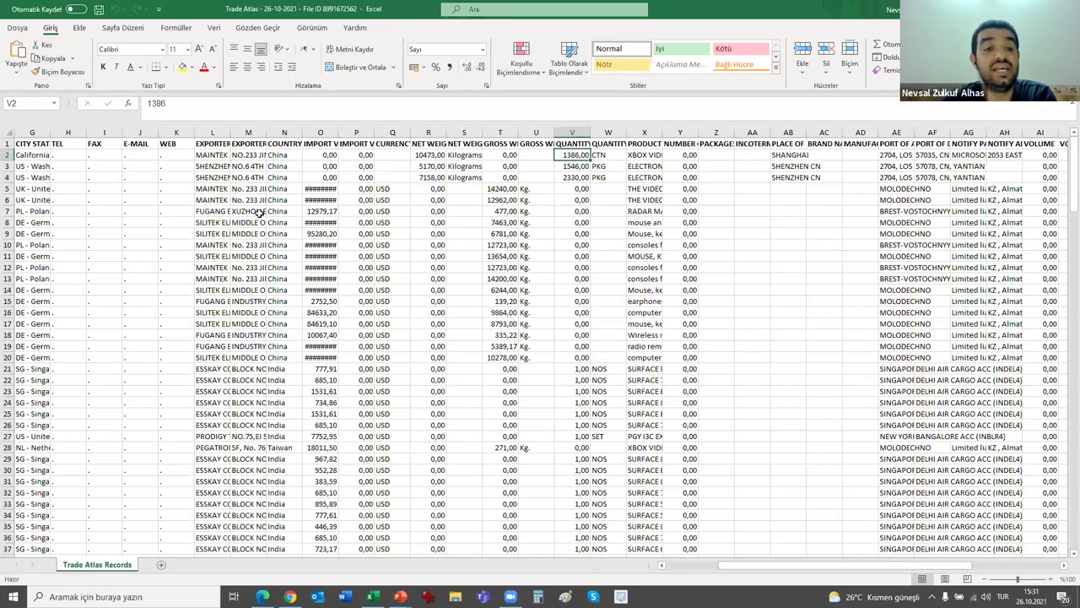
# Step: Inspect the first record's exporter, net weight 10473, lading and unlading ports, and notify party
pyautogui.click(217, 157)
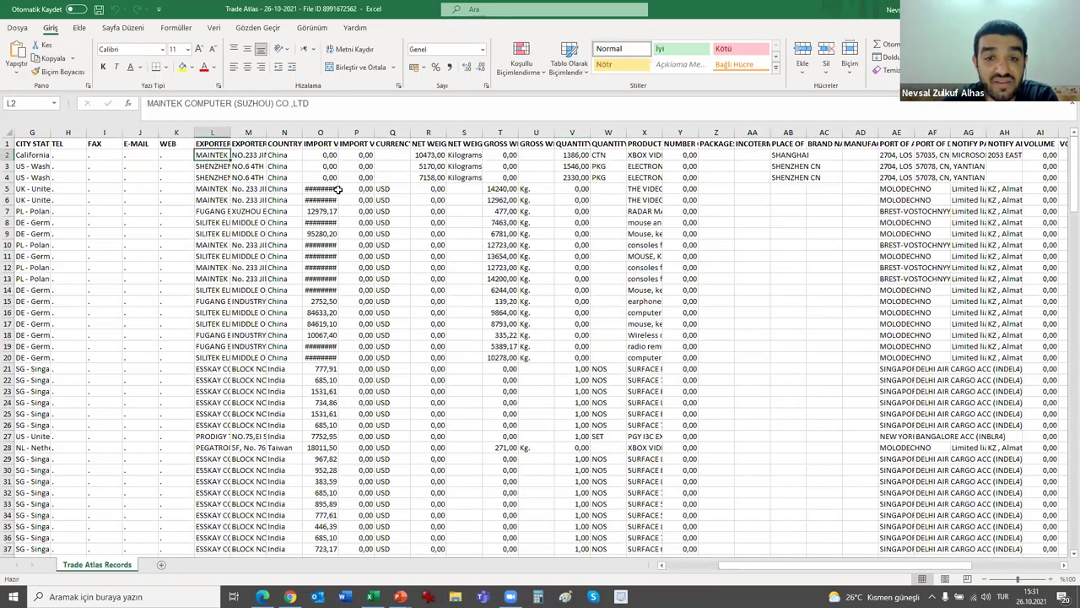
pyautogui.click(427, 155)
pyautogui.moveTo(785, 566); pyautogui.dragTo(750, 566)
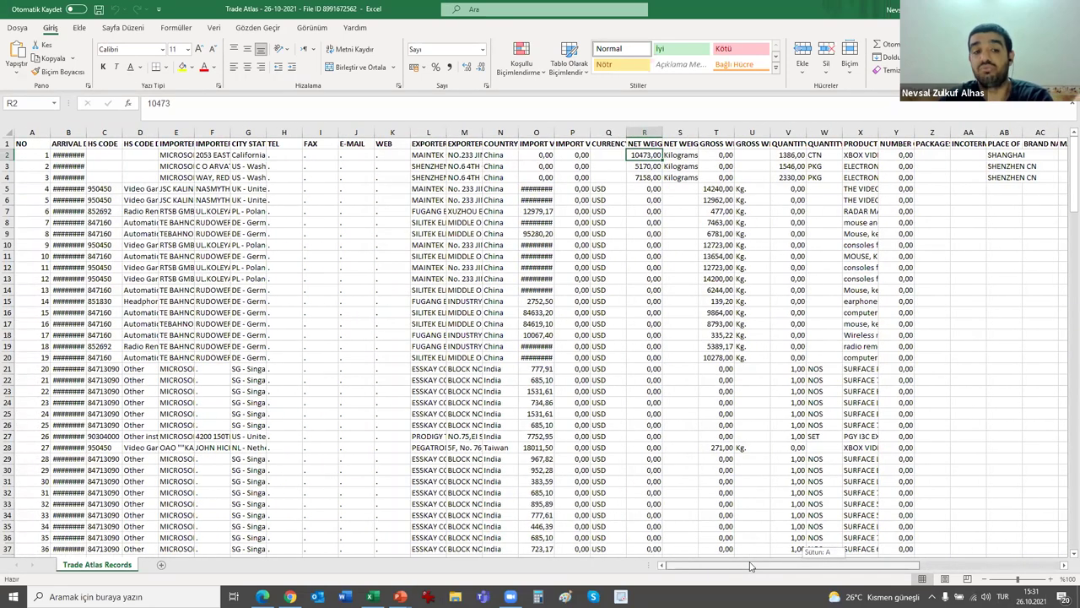
pyautogui.moveTo(750, 566); pyautogui.dragTo(751, 567)
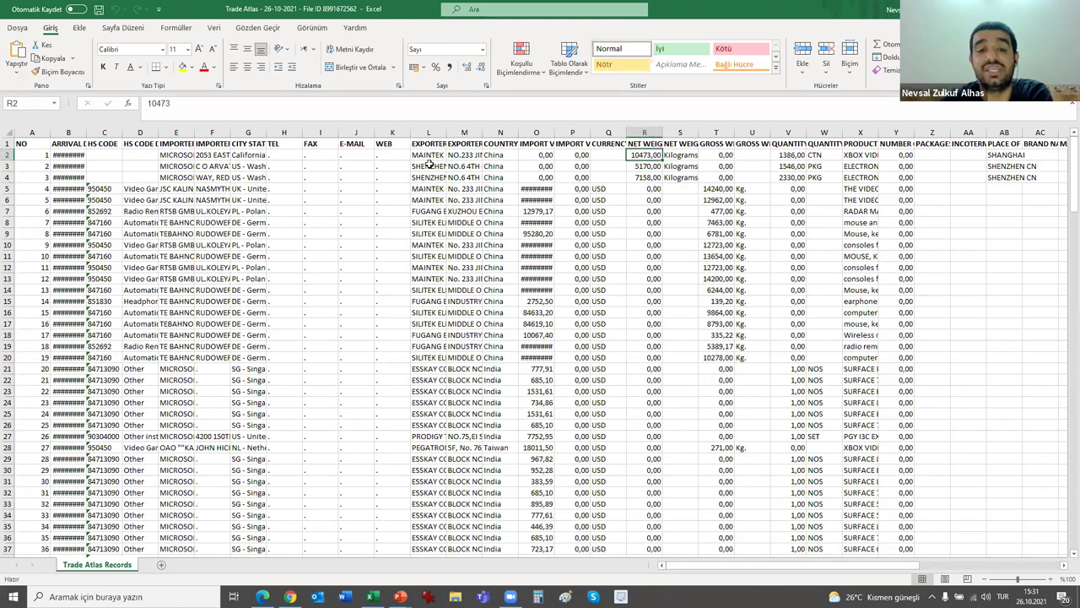
pyautogui.click(428, 154)
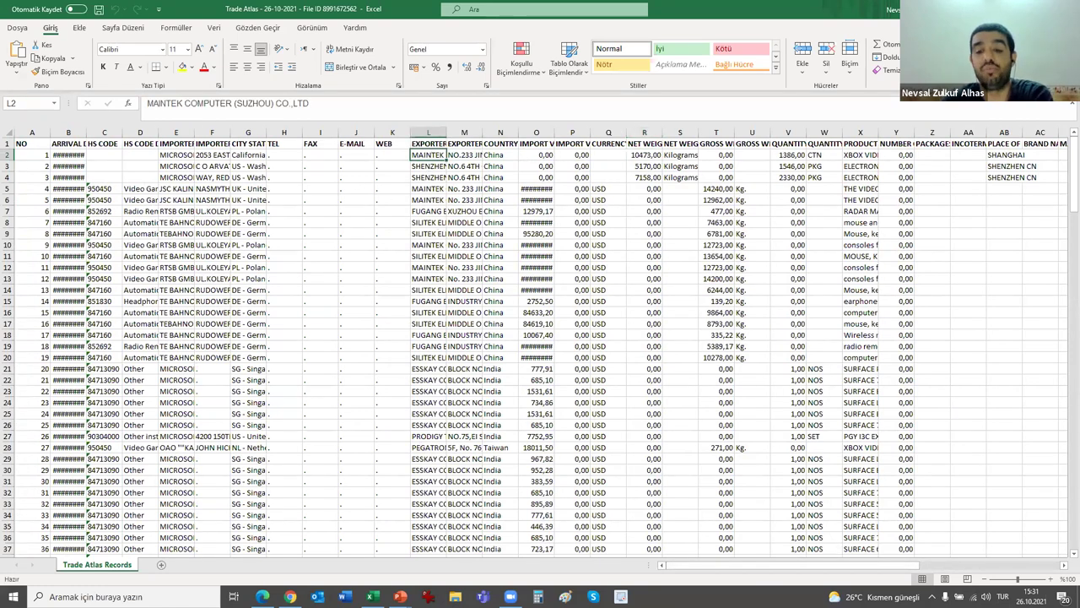
pyautogui.moveTo(755, 566); pyautogui.dragTo(901, 571)
pyautogui.click(676, 154)
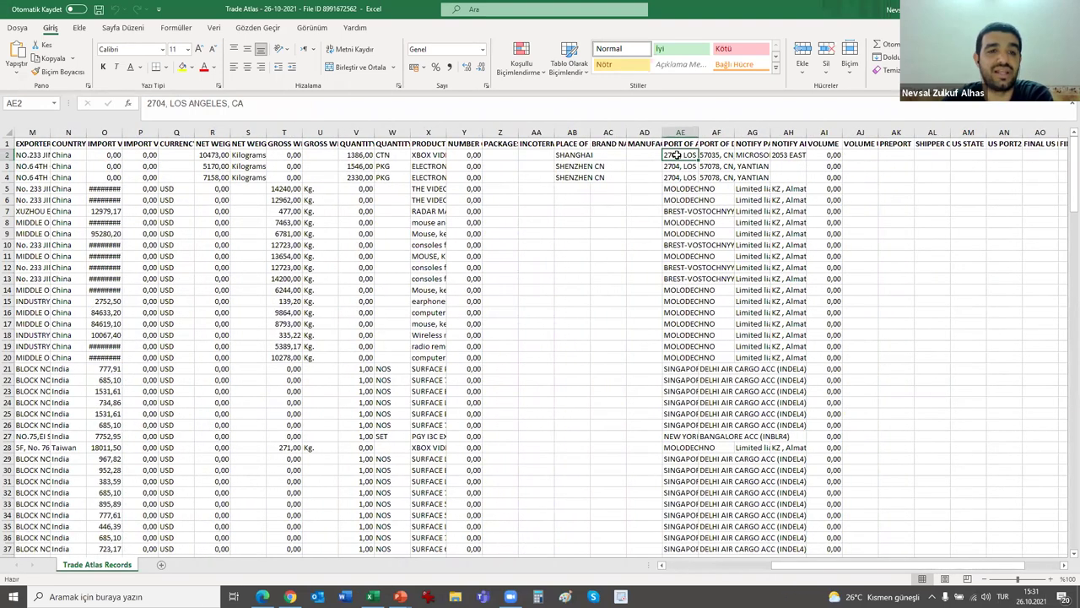
pyautogui.click(719, 155)
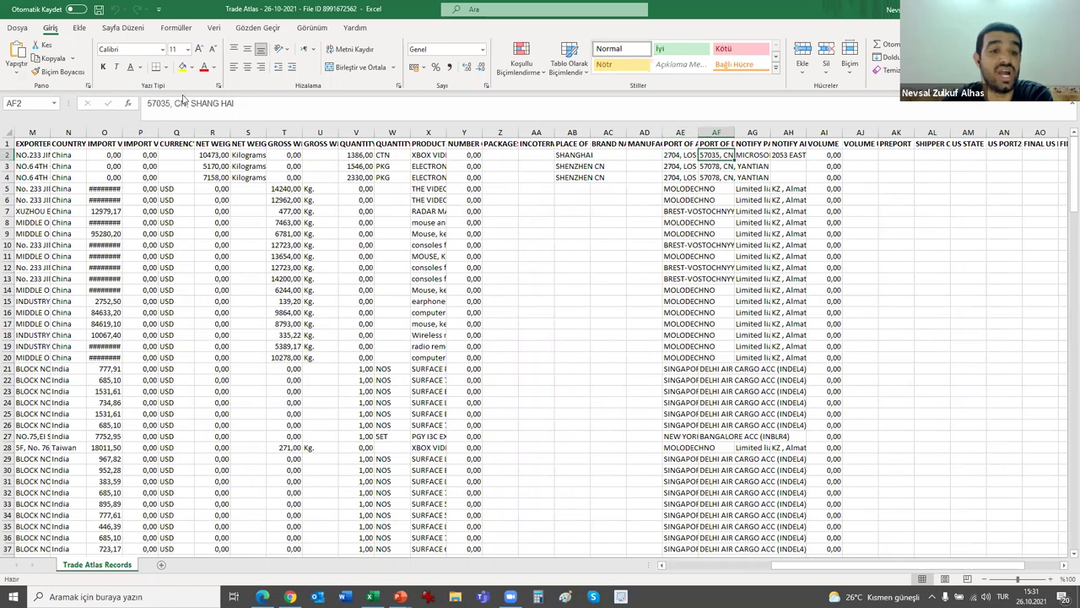
pyautogui.click(678, 156)
pyautogui.click(763, 155)
pyautogui.click(789, 156)
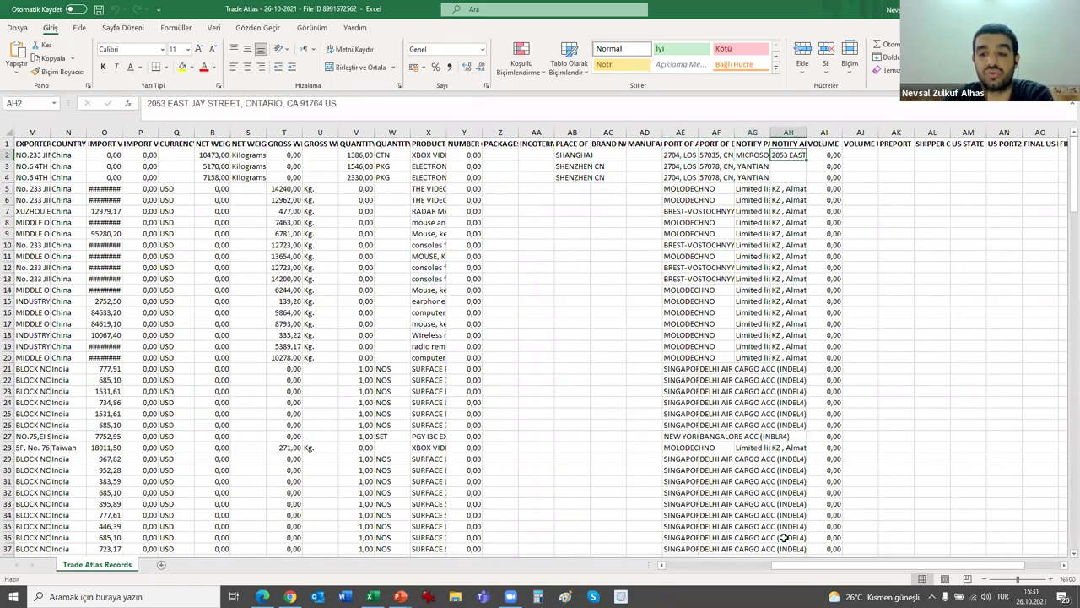
pyautogui.moveTo(842, 567); pyautogui.dragTo(736, 567)
# Step: Review importer names and origin countries (United Kingdom, China, Taiwan) down the list
pyautogui.click(312, 314)
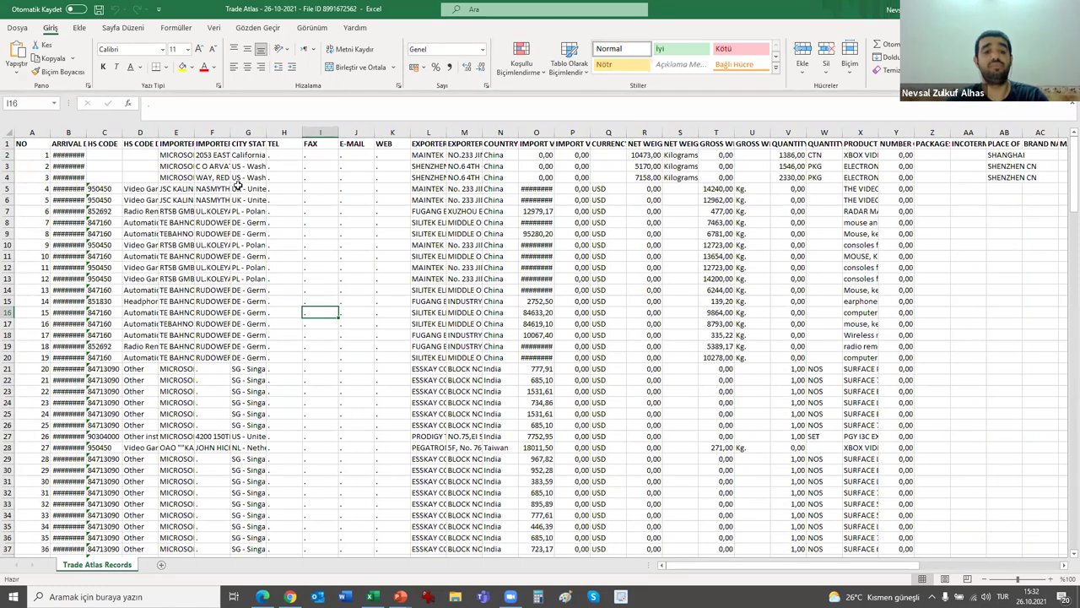
pyautogui.moveTo(176, 162); pyautogui.dragTo(176, 281)
pyautogui.moveTo(176, 189)
pyautogui.mouseDown()
pyautogui.moveTo(176, 222)
pyautogui.moveTo(177, 188)
pyautogui.mouseUp()
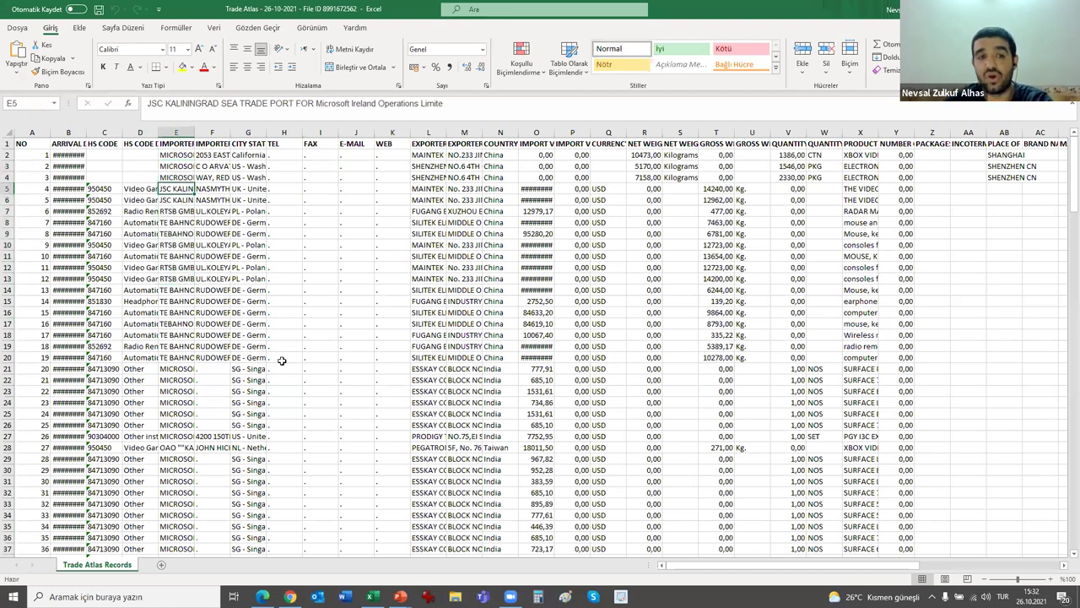
pyautogui.click(246, 190)
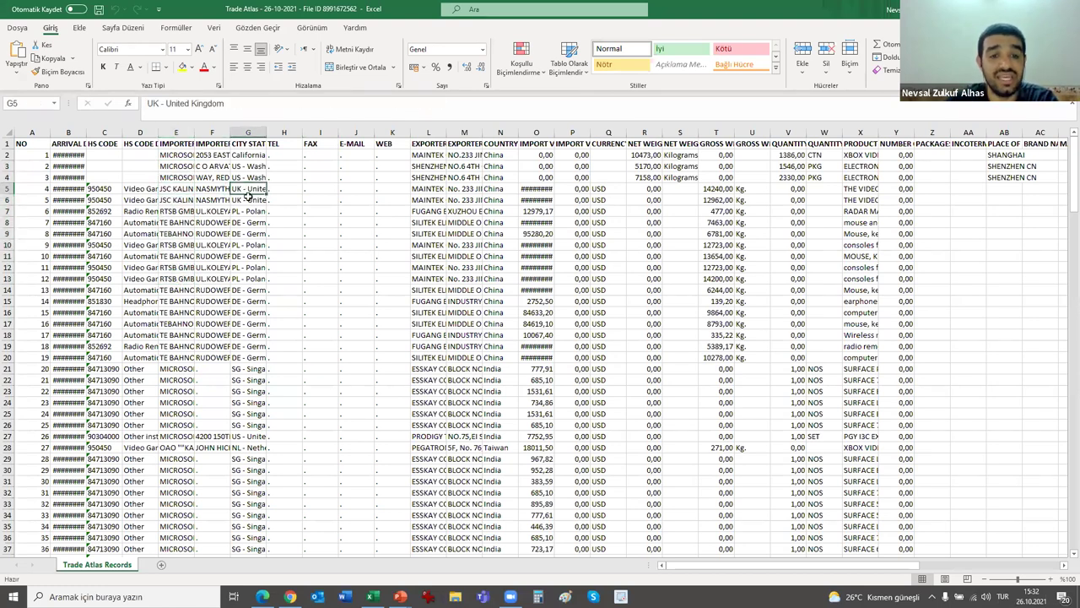
pyautogui.click(505, 189)
pyautogui.scroll(-2, 501, 333)
pyautogui.click(501, 278)
pyautogui.click(502, 324)
pyautogui.click(190, 334)
pyautogui.click(501, 379)
pyautogui.click(173, 382)
# Step: Autofit the IMPORT VALUE column so every amount shows in full
pyautogui.scroll(2, 545, 308)
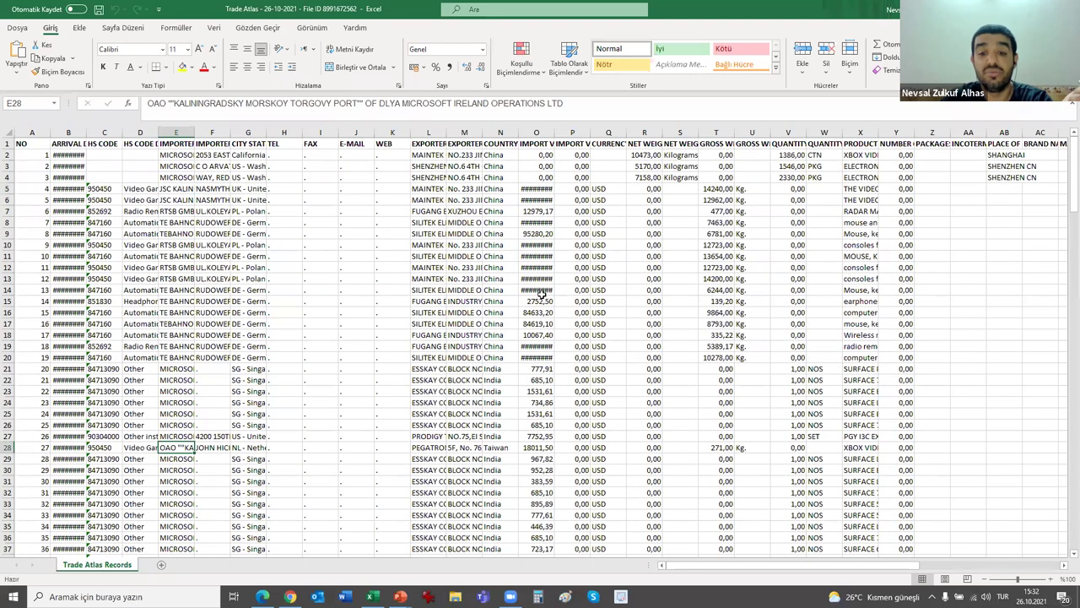
pyautogui.click(540, 222)
pyautogui.doubleClick(554, 135)
# Step: Widen the column and read the RADAR MANAGEMENTS and 'Mouse, keyboard' product details
pyautogui.moveTo(888, 135); pyautogui.dragTo(980, 135)
pyautogui.click(937, 208)
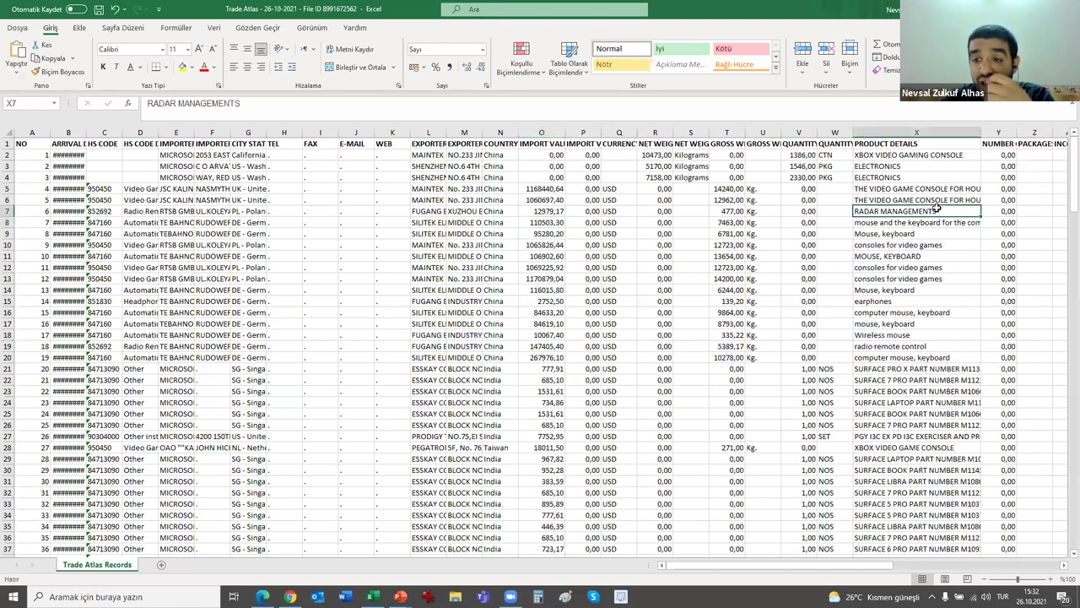
pyautogui.click(892, 233)
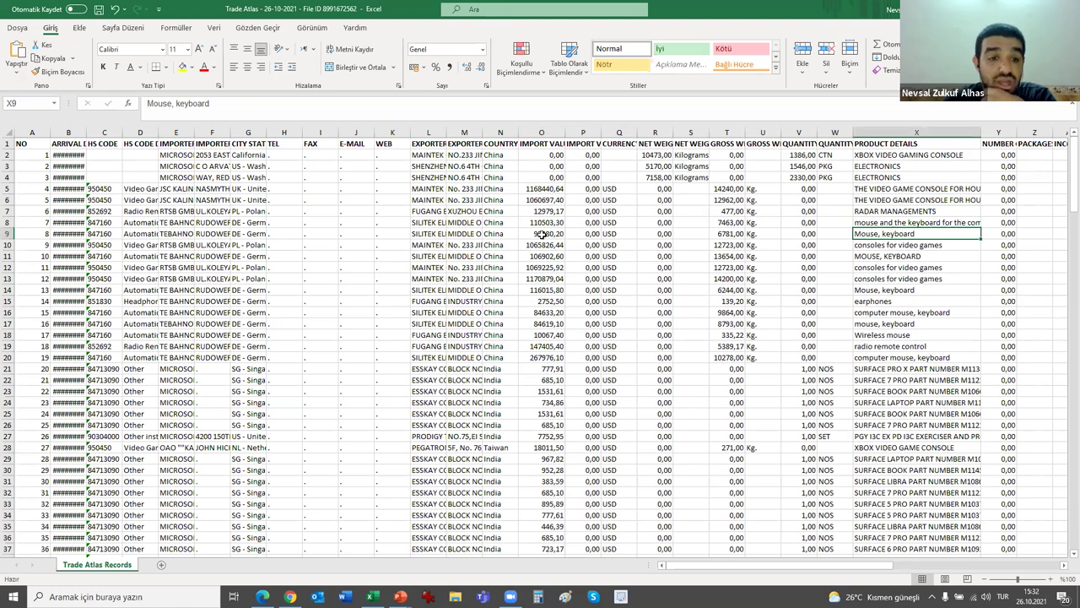
# Step: Inspect row 9's importer (Microsoft Ireland), country, product, gross weight, quantity and import value
pyautogui.click(181, 233)
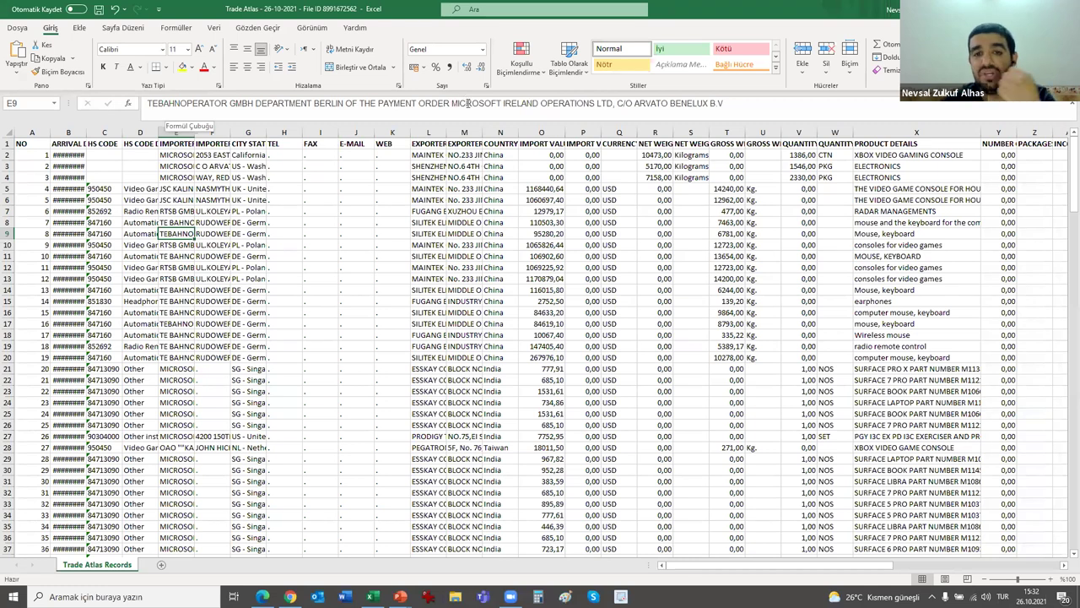
pyautogui.click(504, 102)
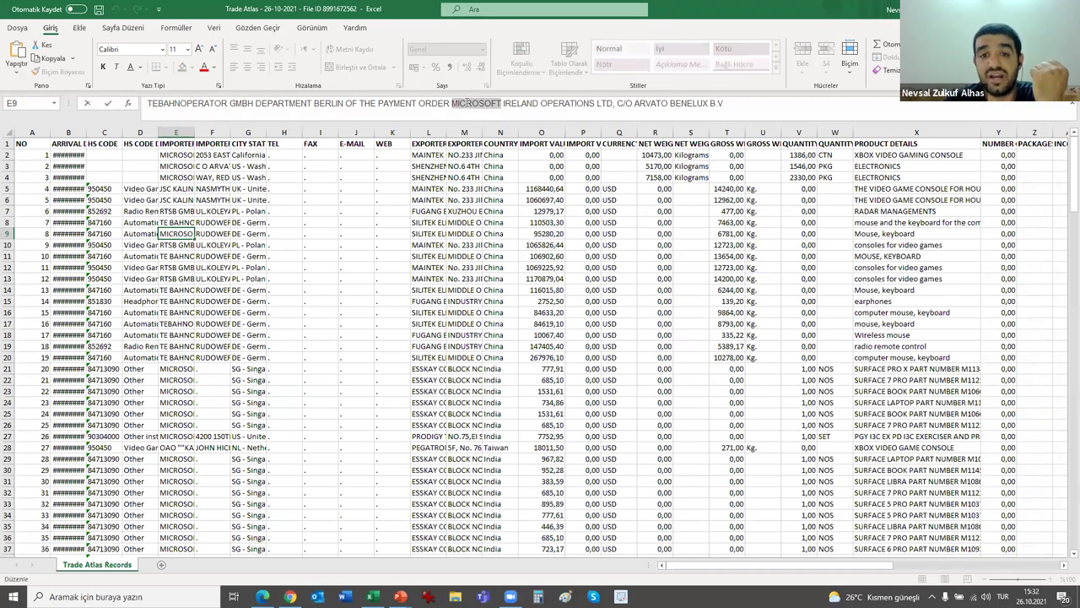
pyautogui.moveTo(538, 101); pyautogui.dragTo(463, 101)
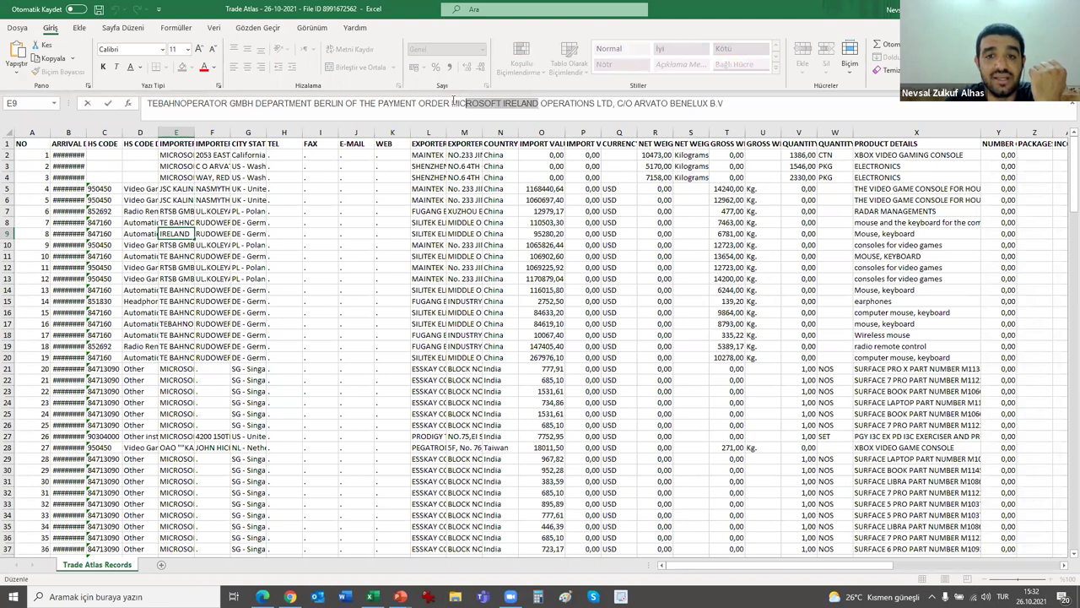
pyautogui.press('Escape')
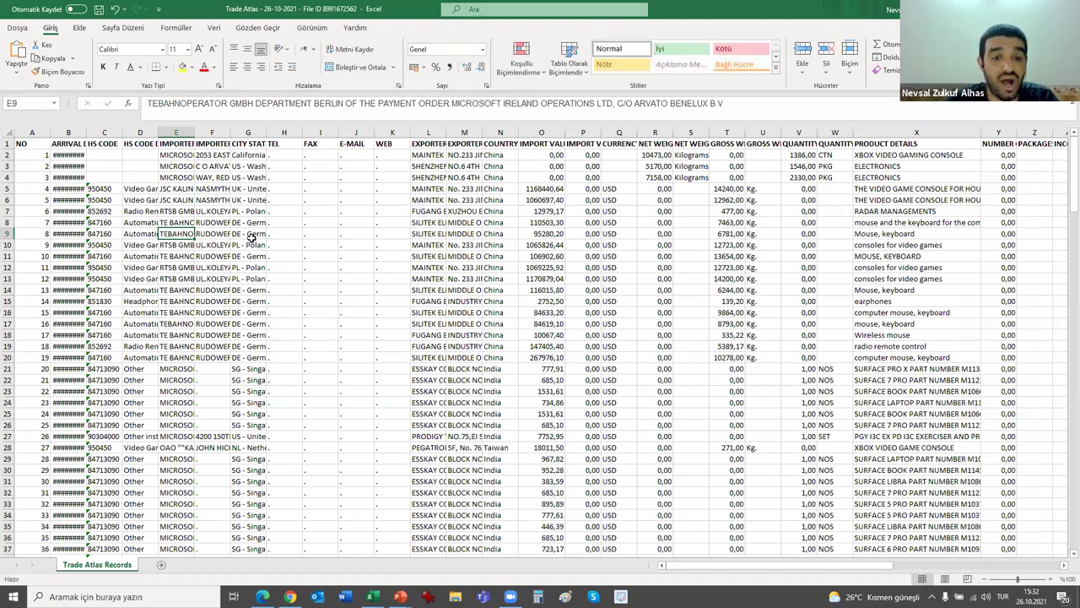
pyautogui.click(253, 235)
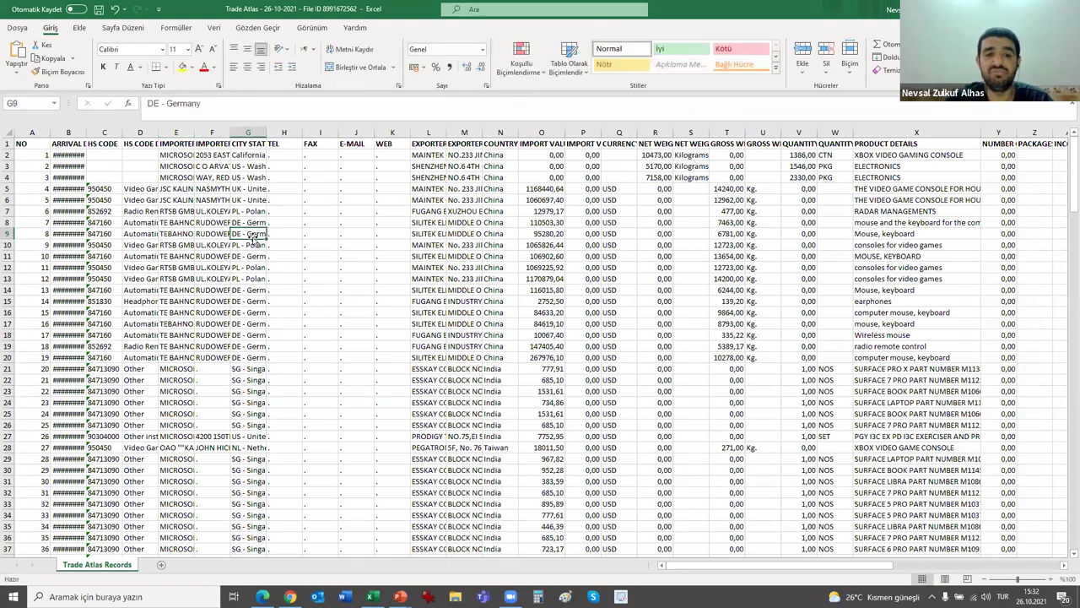
pyautogui.click(181, 233)
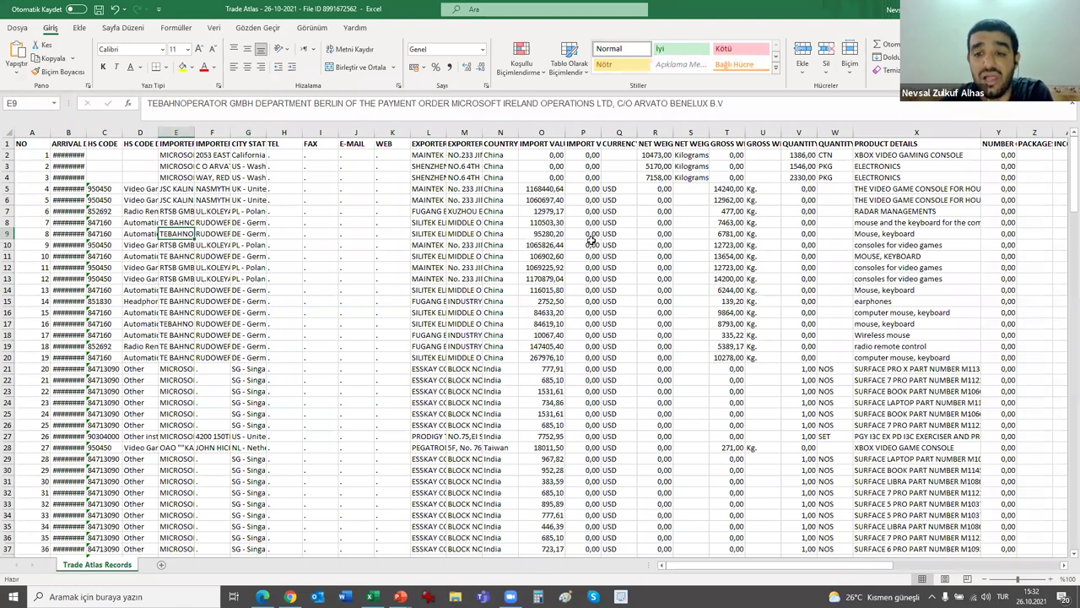
pyautogui.click(883, 234)
pyautogui.click(723, 233)
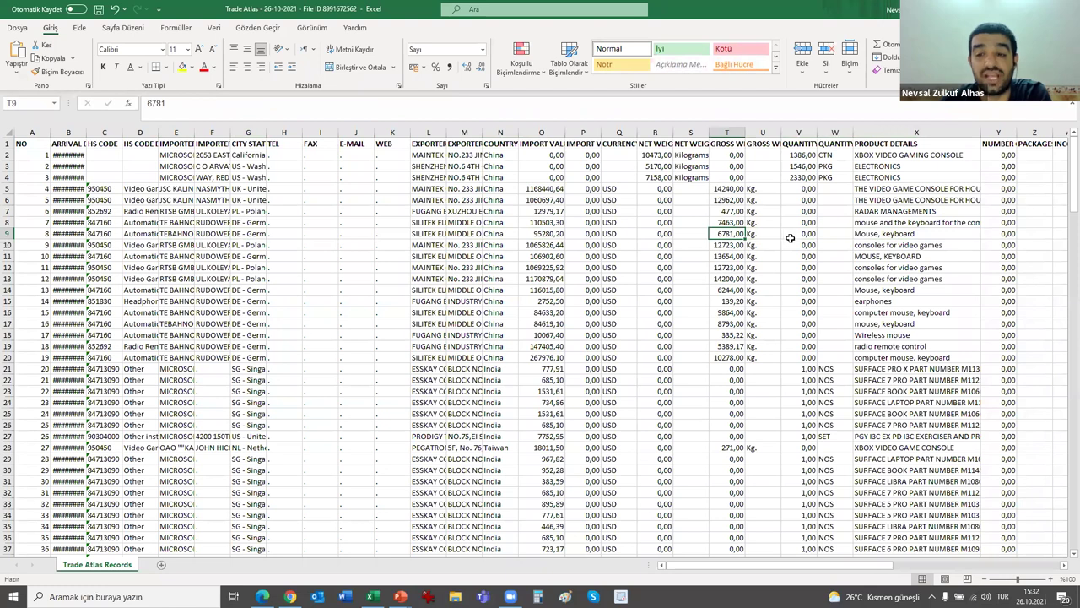
pyautogui.moveTo(811, 235); pyautogui.dragTo(832, 235)
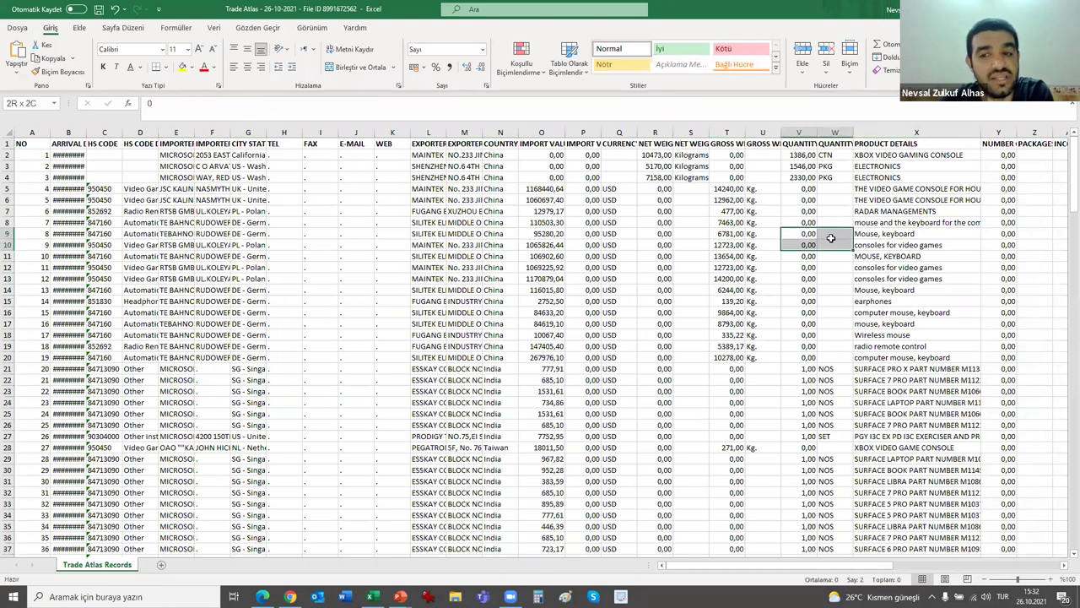
pyautogui.click(547, 235)
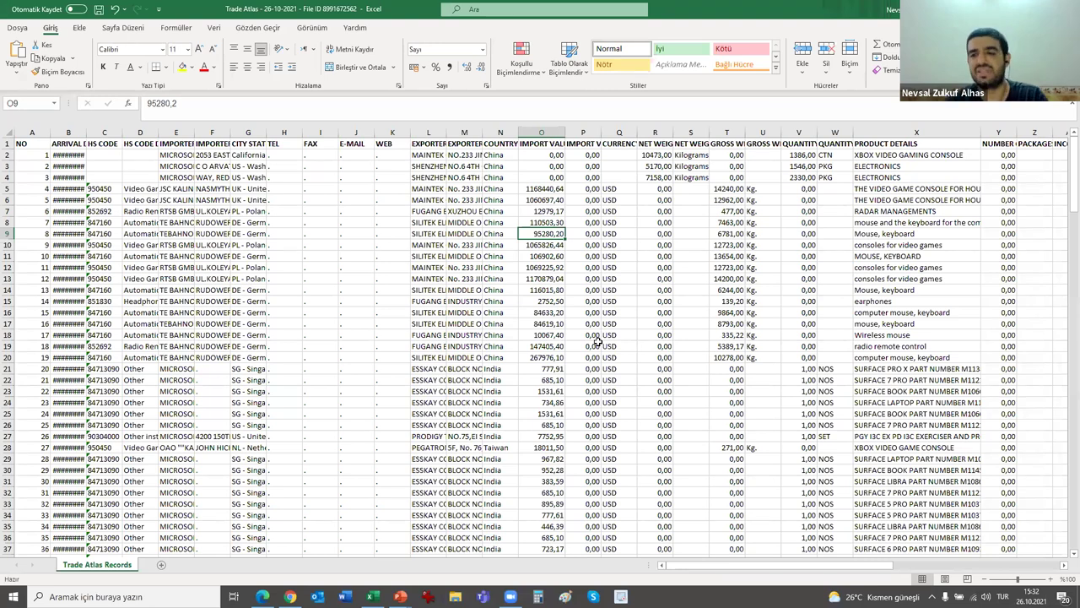
# Step: Scroll through the records, then return to the TradeAtlas search page
pyautogui.scroll(-3, 532, 274)
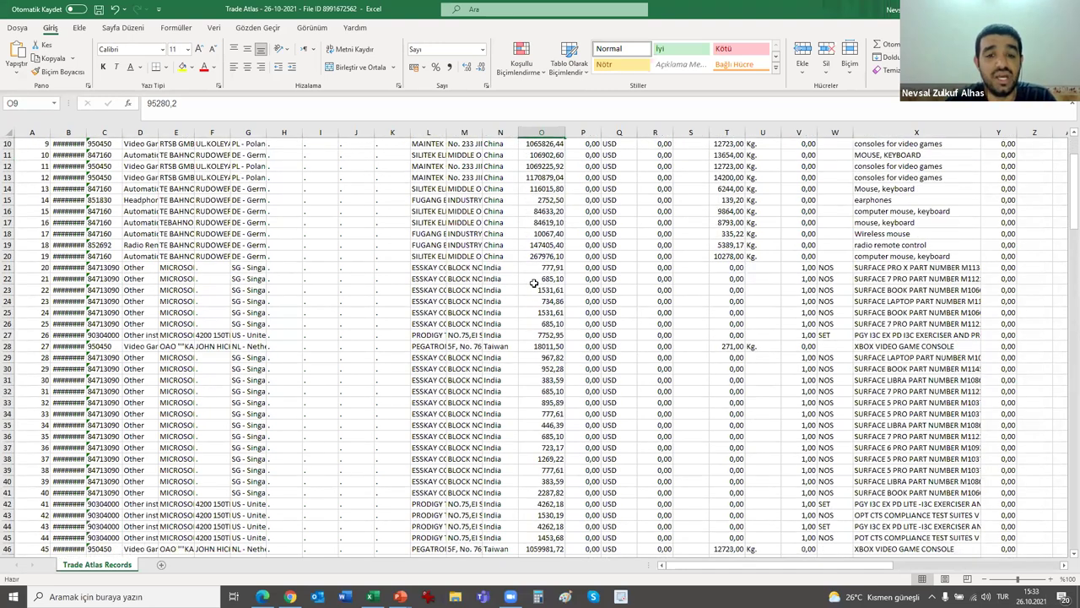
pyautogui.scroll(-9, 530, 285)
pyautogui.scroll(-3, 533, 337)
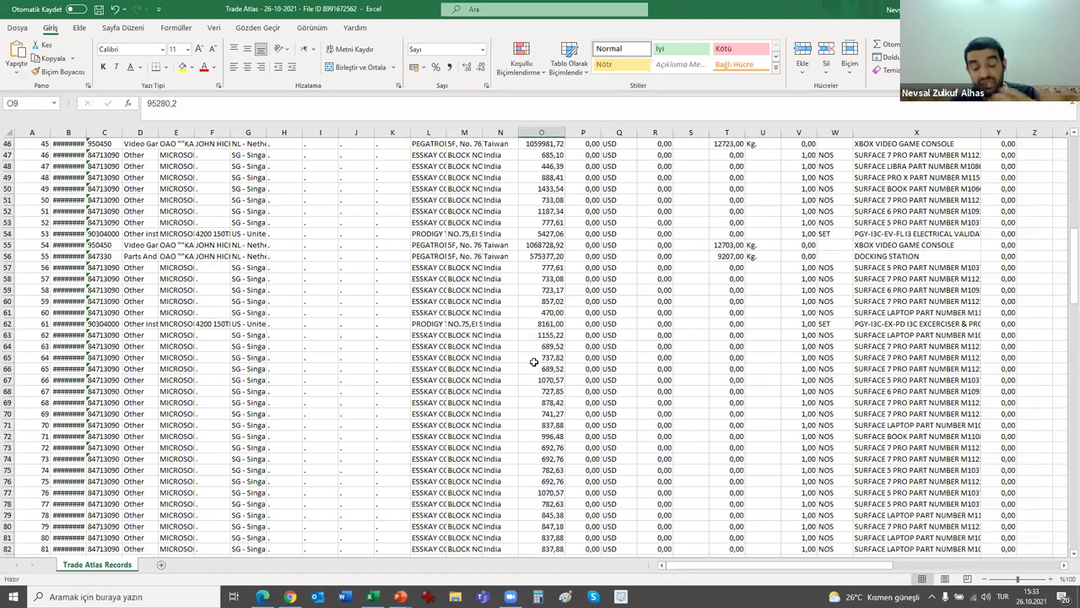
pyautogui.scroll(15, 534, 362)
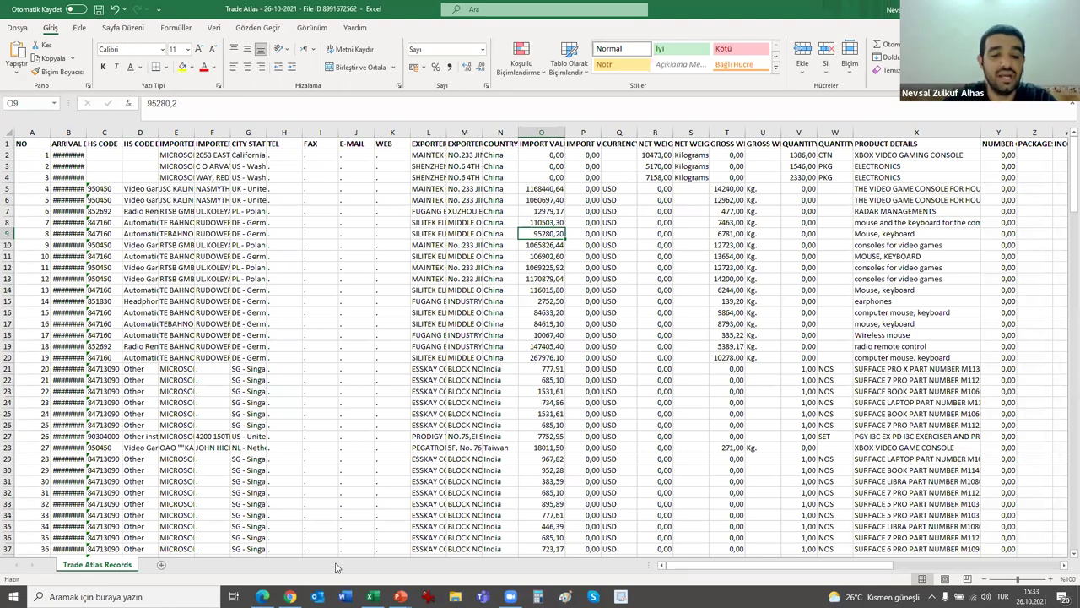
pyautogui.hotkey('alt', 'Tab')
# Step: Switch the search to exporter companies and run it for microsoft
pyautogui.click(397, 365)
pyautogui.click(395, 424)
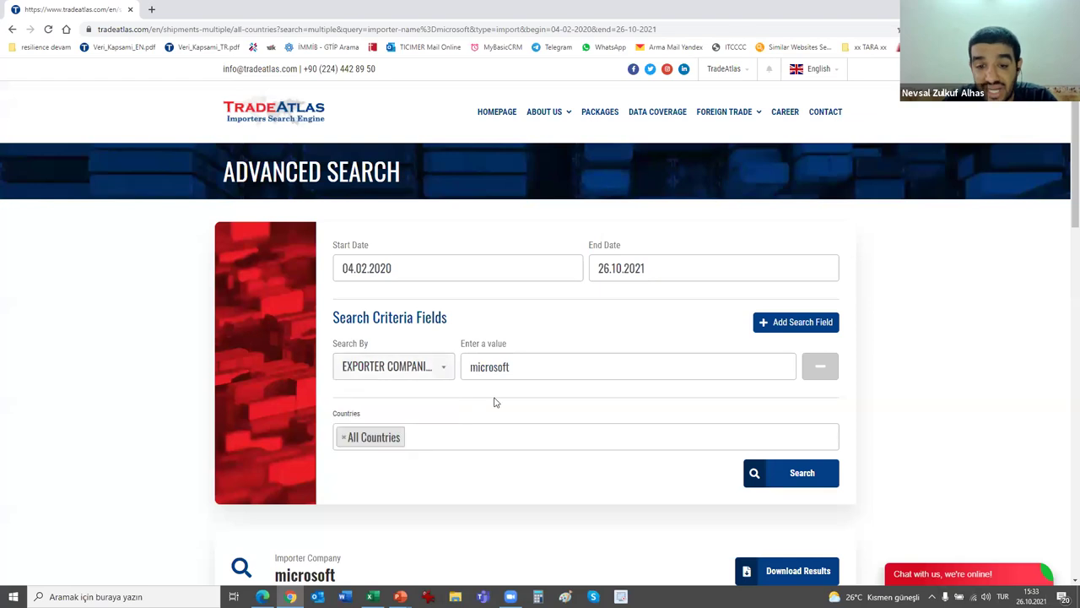
pyautogui.click(552, 369)
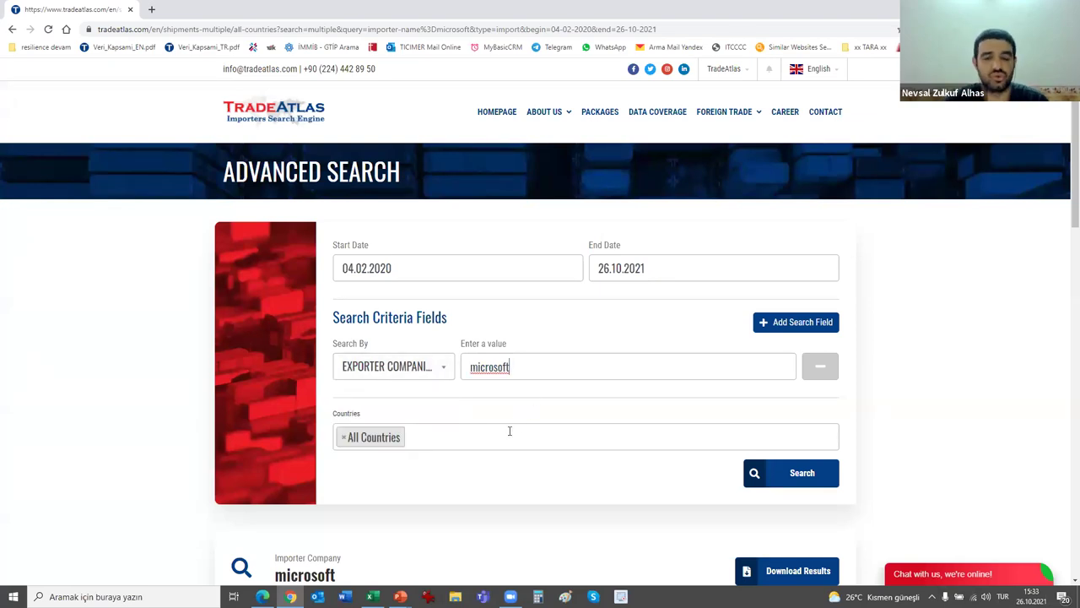
pyautogui.click(795, 478)
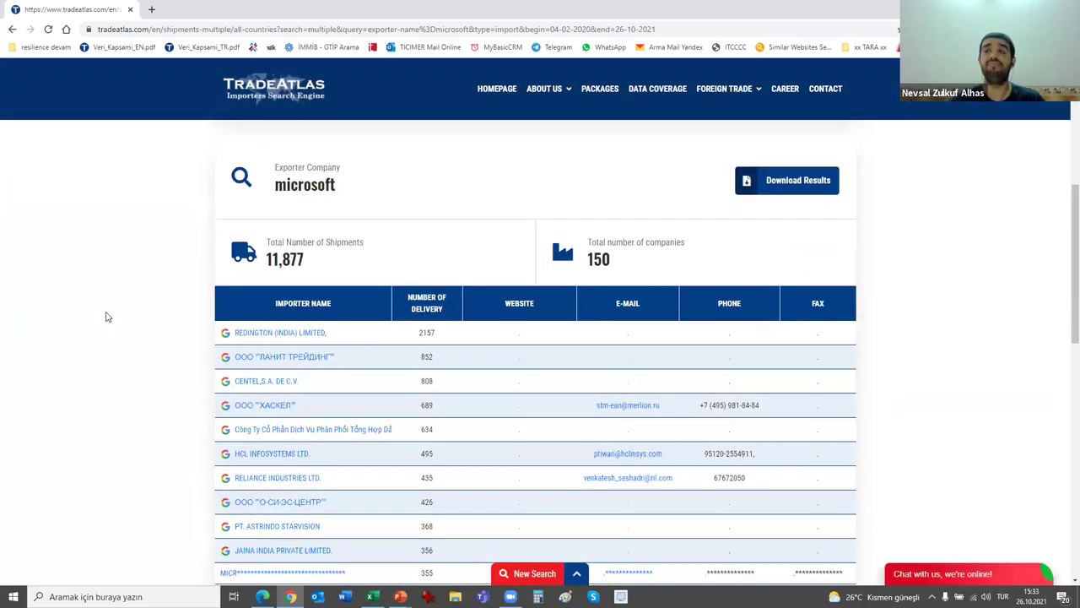
# Step: Review the exporter results, highlighting the search value and the 2157 delivery count
pyautogui.scroll(1, 108, 346)
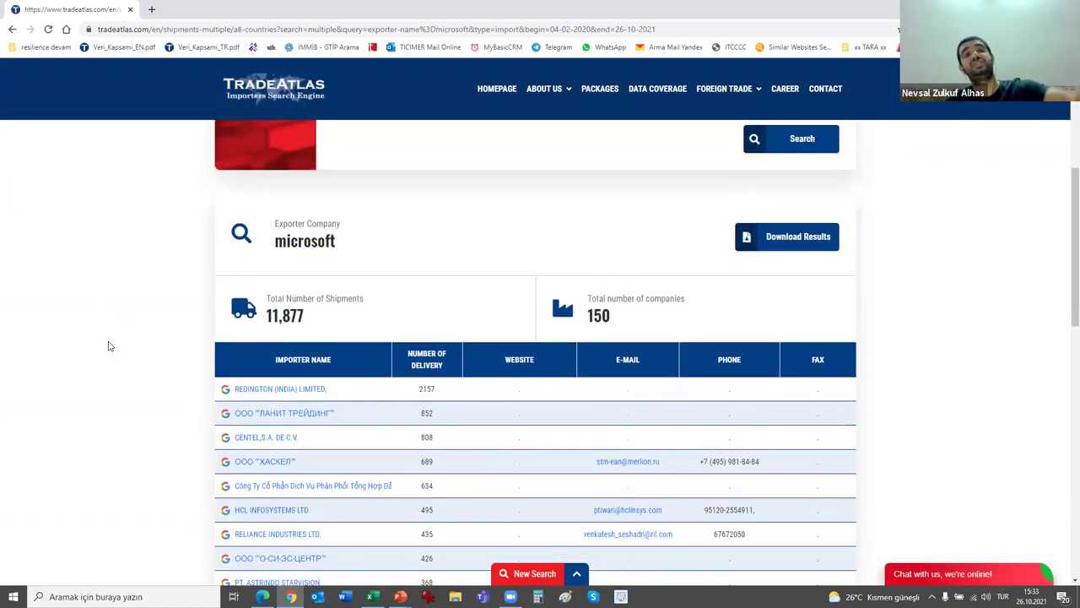
pyautogui.scroll(2, 386, 304)
pyautogui.moveTo(541, 200); pyautogui.dragTo(458, 203)
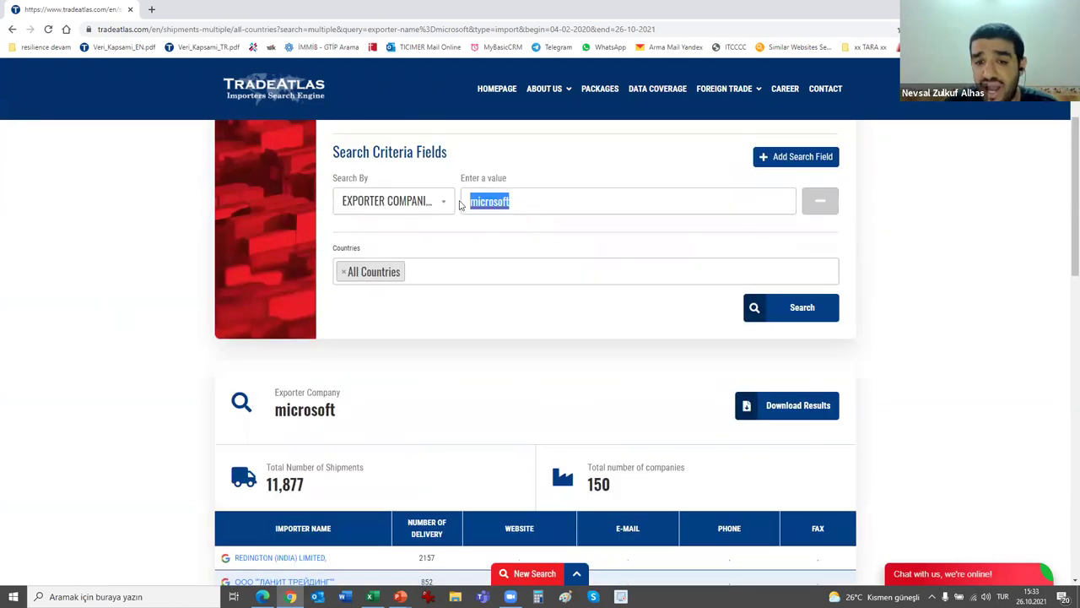
pyautogui.click(92, 302)
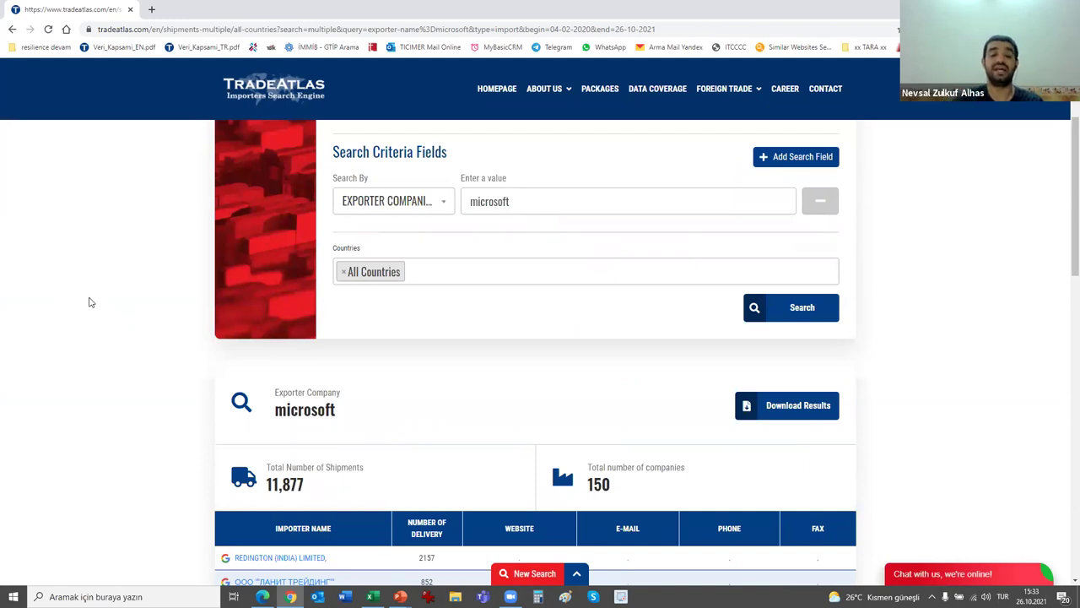
pyautogui.scroll(-1, 98, 345)
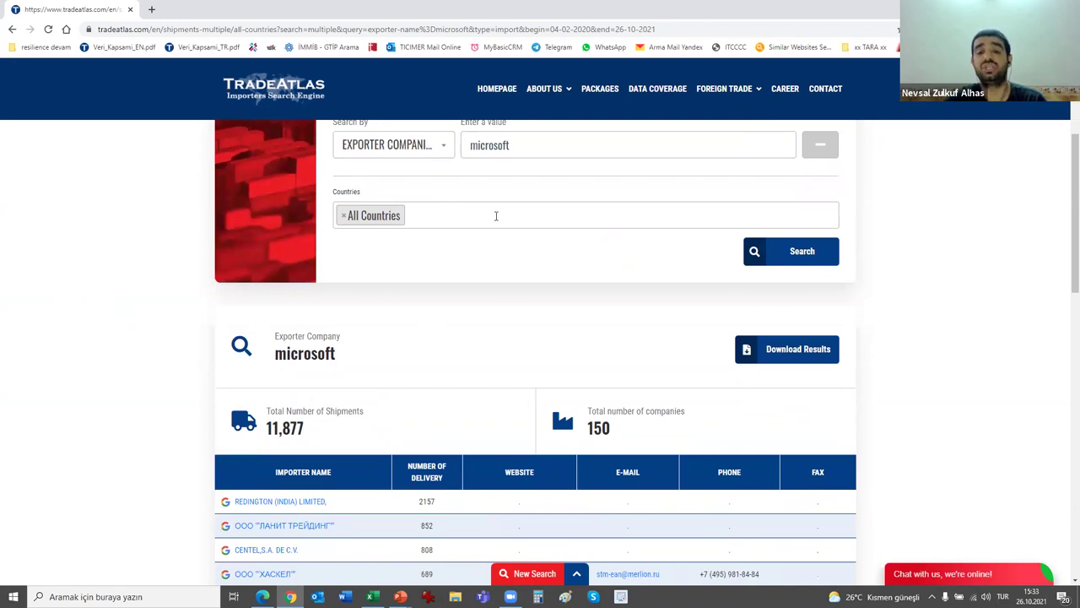
pyautogui.scroll(-2, 458, 291)
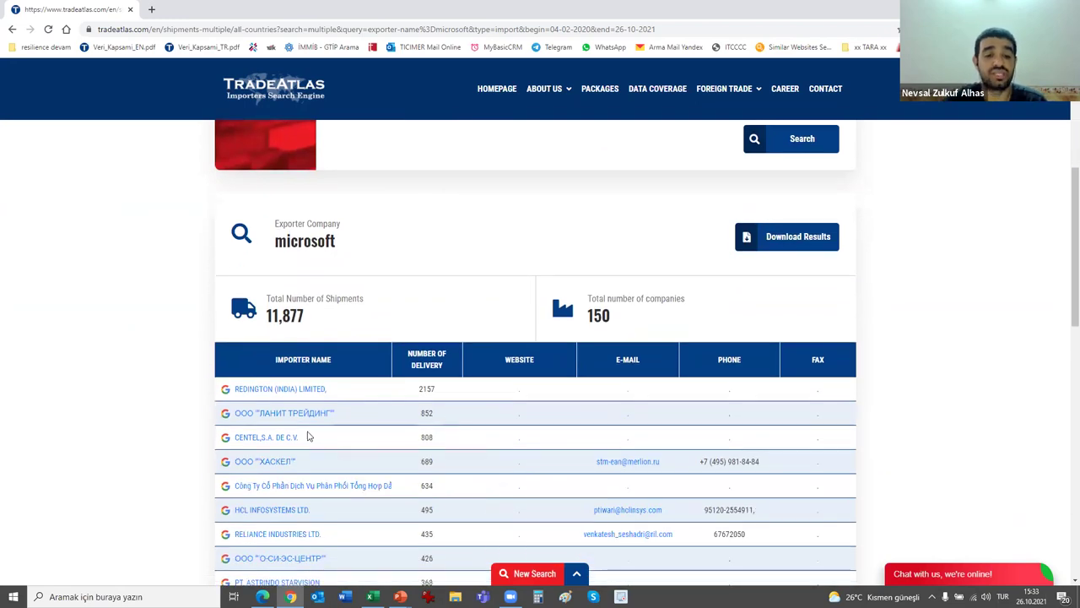
pyautogui.doubleClick(427, 388)
pyautogui.click(98, 289)
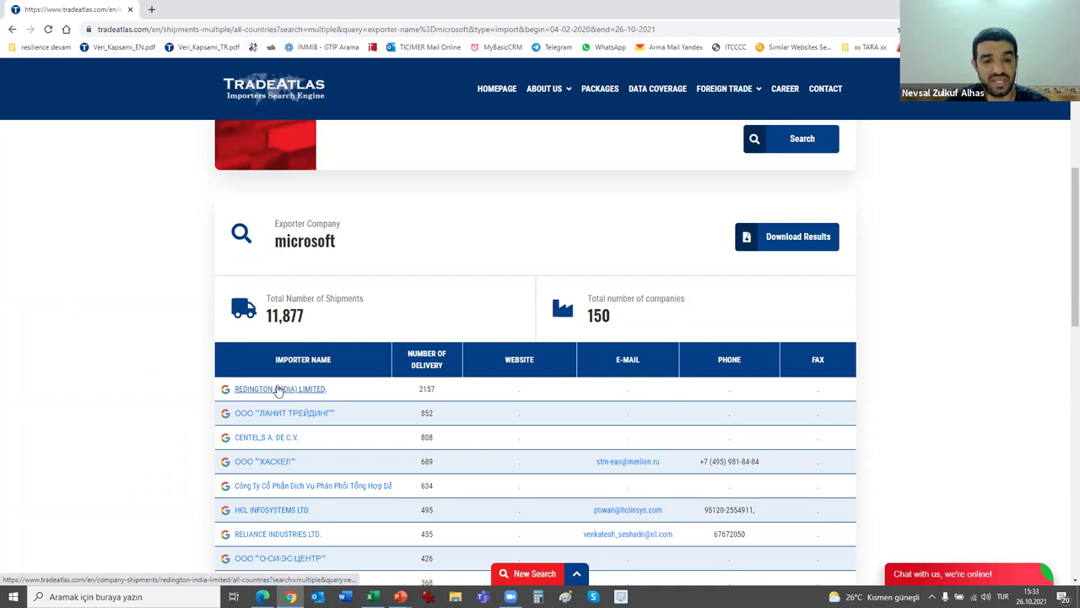
# Step: Download 100 records of the exporter results
pyautogui.click(798, 238)
pyautogui.moveTo(638, 319); pyautogui.dragTo(447, 320)
pyautogui.click(613, 339)
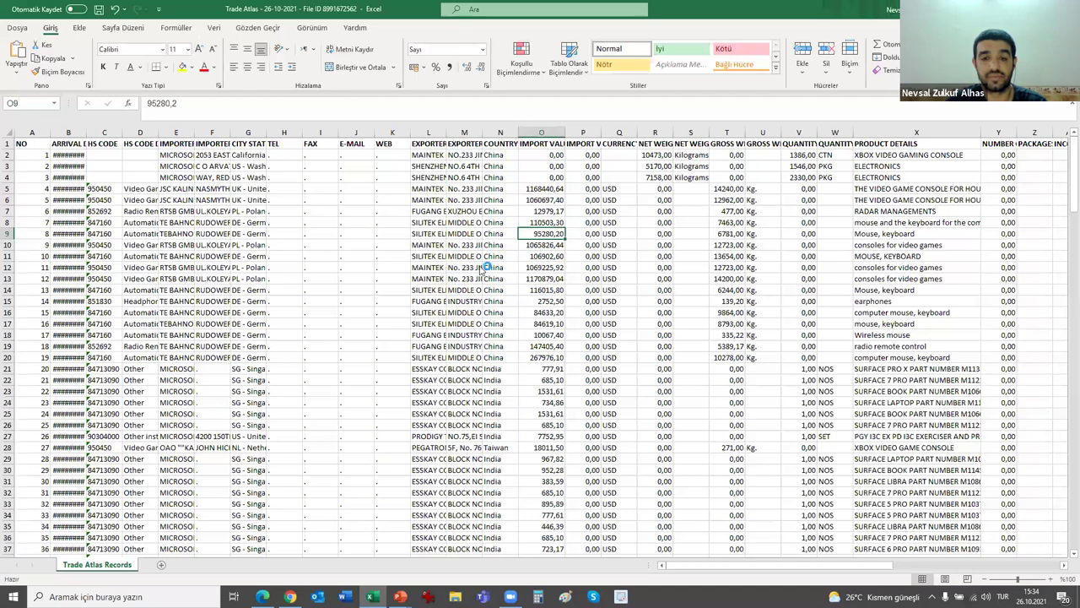
# Step: Open the downloaded 100-record workbook and enable editing
pyautogui.click(481, 268)
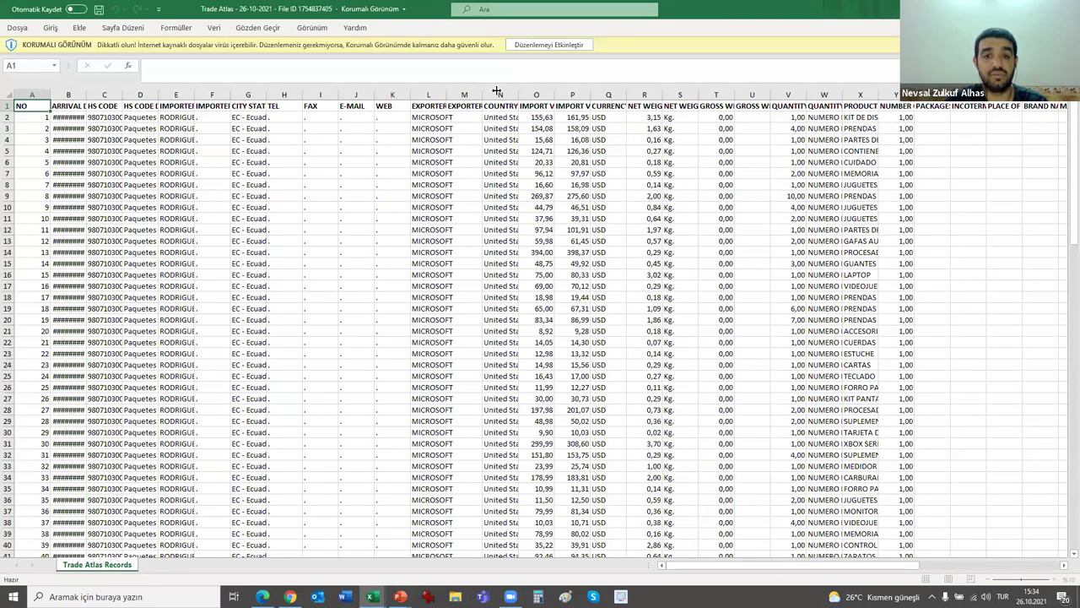
pyautogui.click(460, 150)
pyautogui.click(554, 140)
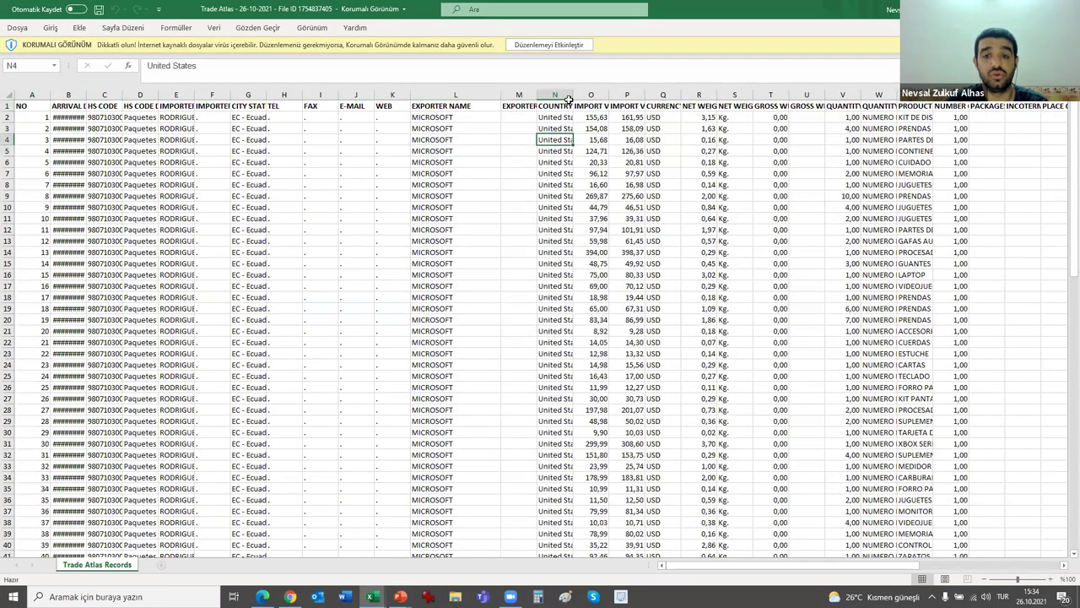
pyautogui.click(569, 46)
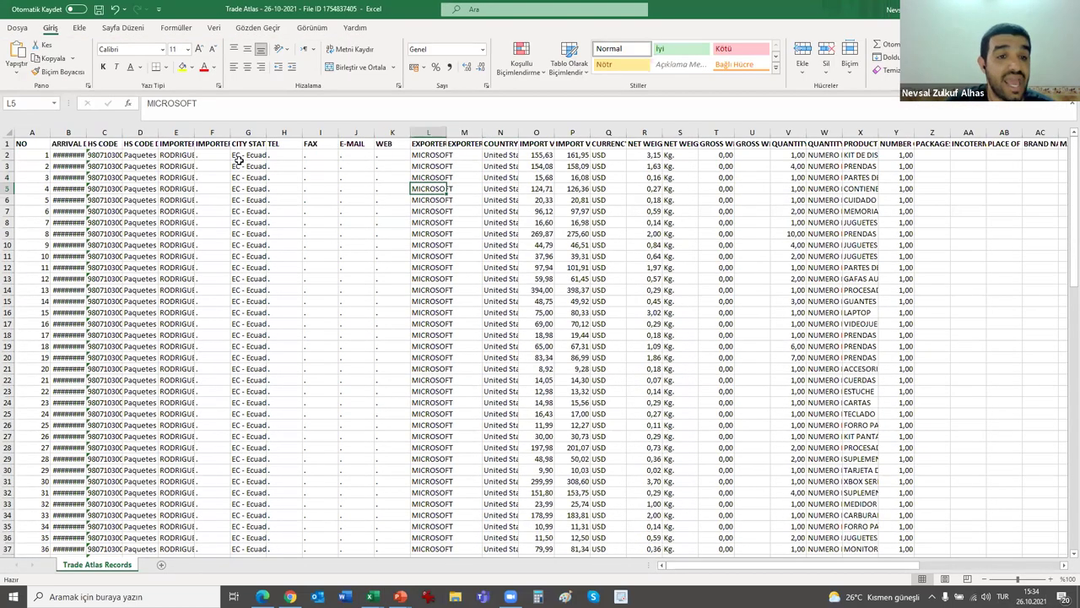
# Step: Widen columns E and X and review importers, values, currency and PROCESADOR, LAPTOP, VIDEOJUEGOS products
pyautogui.click(174, 155)
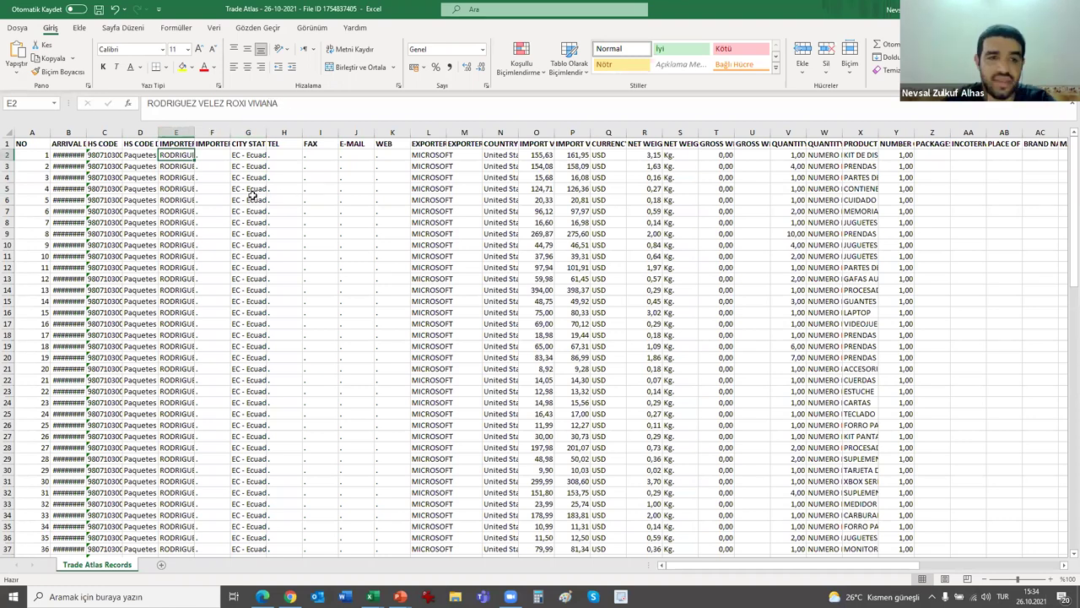
pyautogui.moveTo(193, 133); pyautogui.dragTo(241, 133)
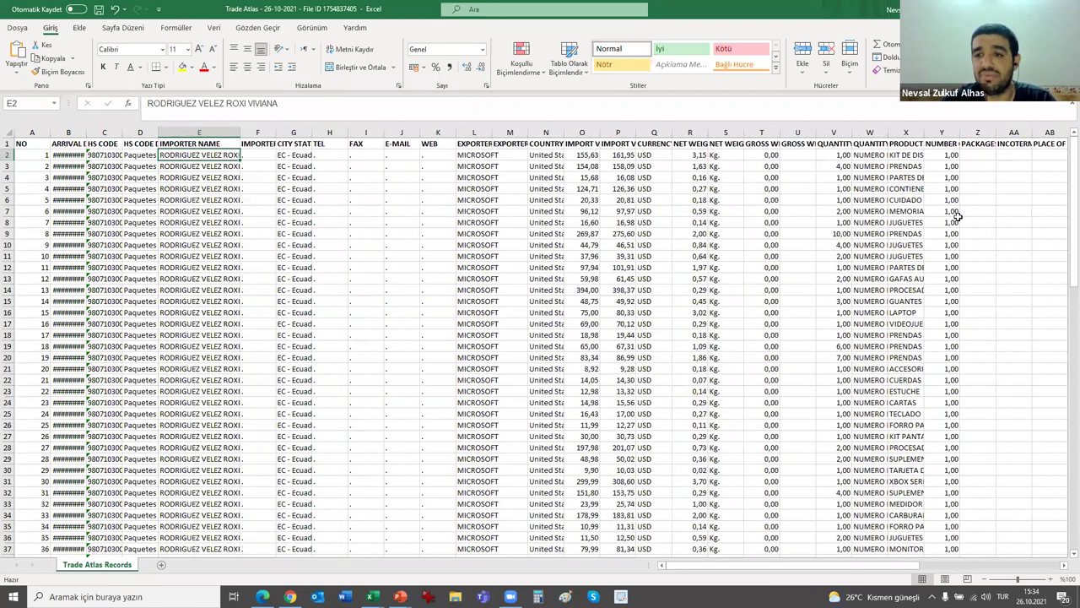
pyautogui.moveTo(583, 156); pyautogui.dragTo(654, 155)
pyautogui.click(654, 155)
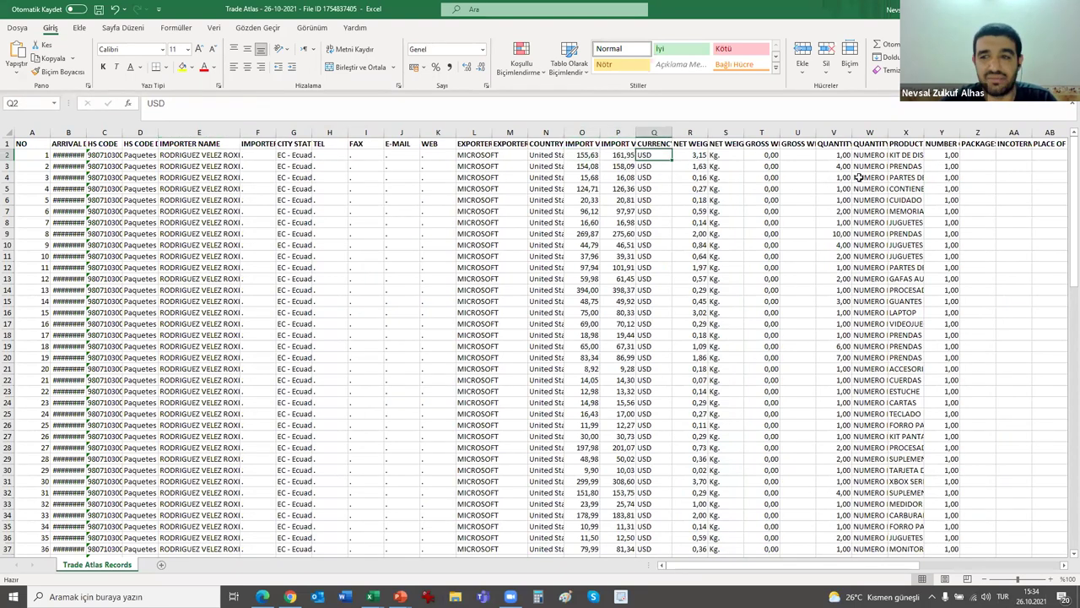
pyautogui.click(908, 155)
pyautogui.moveTo(925, 132); pyautogui.dragTo(1002, 133)
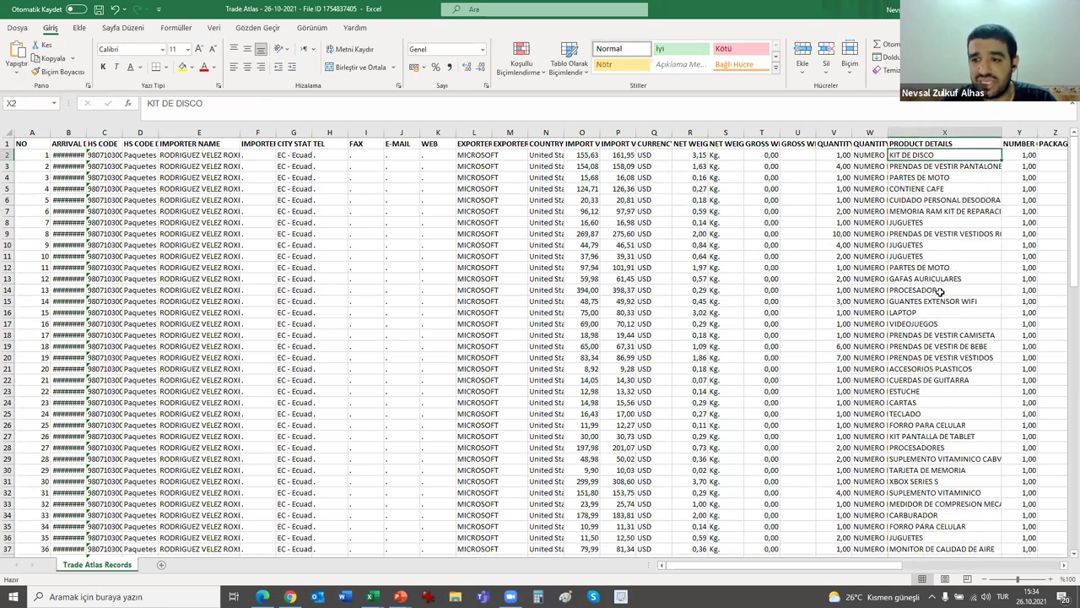
pyautogui.click(940, 290)
pyautogui.click(921, 314)
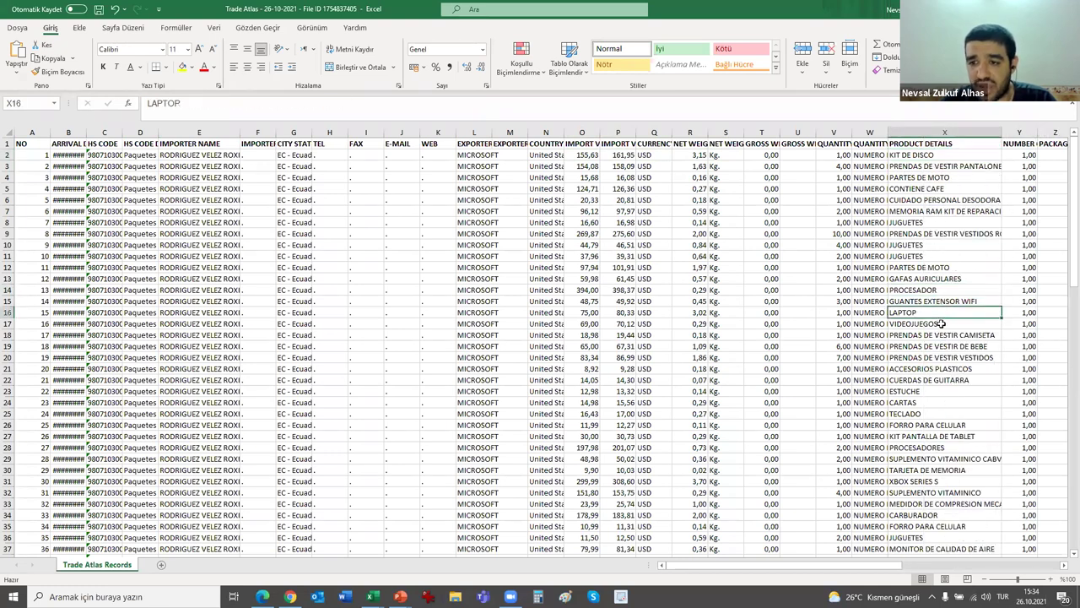
pyautogui.click(926, 323)
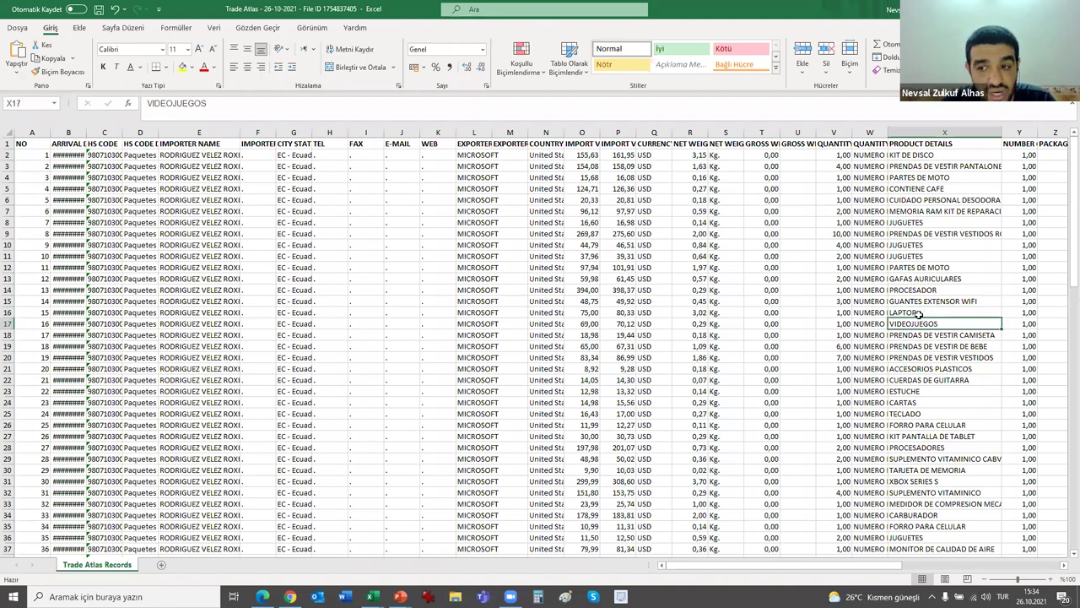
# Step: Autofit column B to show arrival dates, then highlight the 11,877 shipments total in TradeAtlas
pyautogui.scroll(-20, 203, 304)
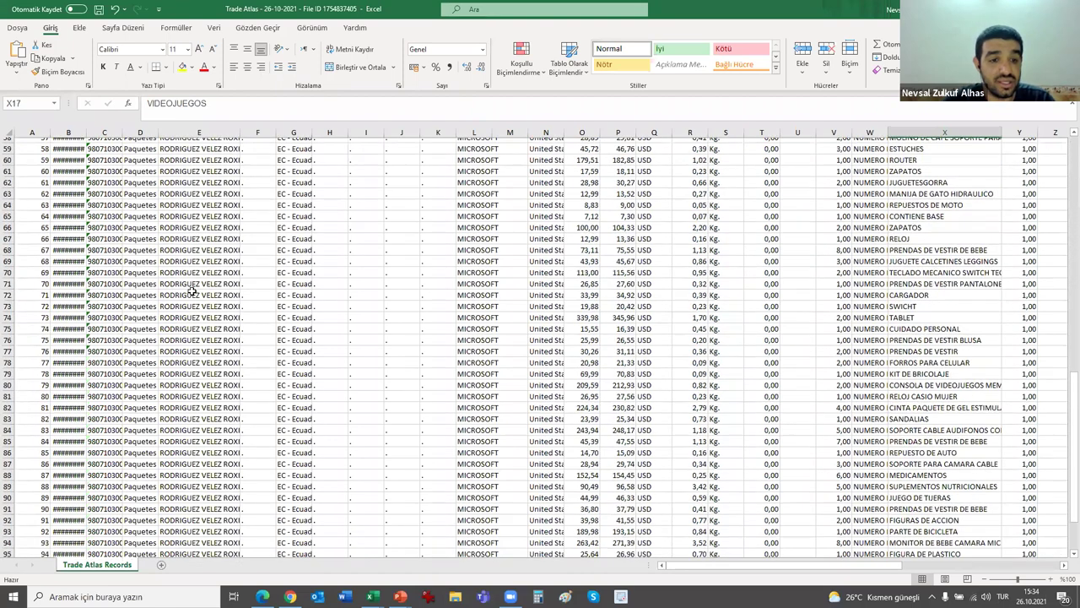
pyautogui.scroll(18, 192, 363)
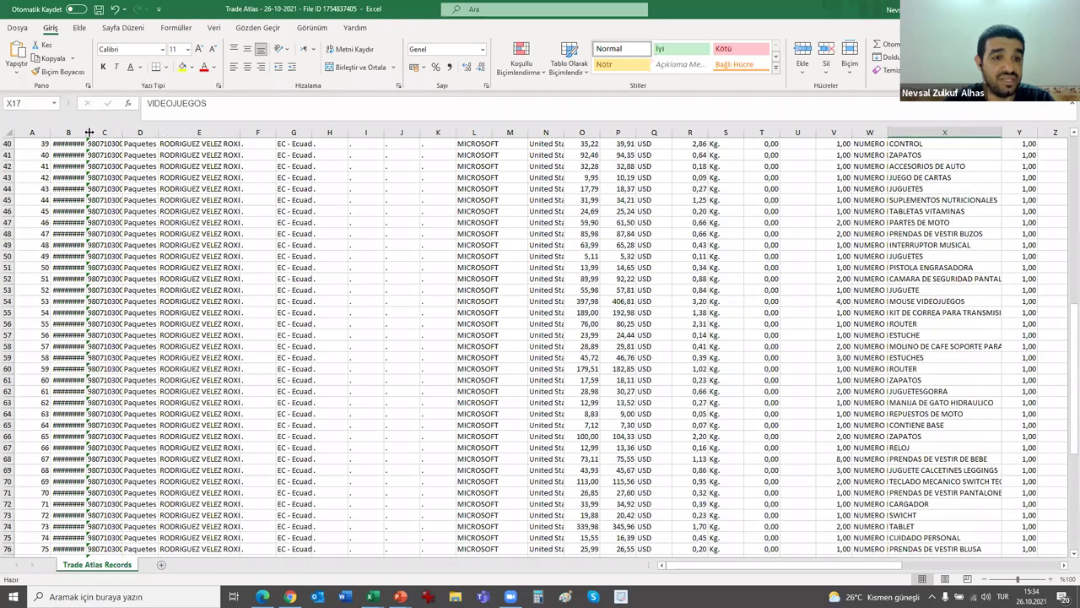
pyautogui.doubleClick(86, 133)
pyautogui.scroll(10, 274, 264)
pyautogui.scroll(-11, 282, 307)
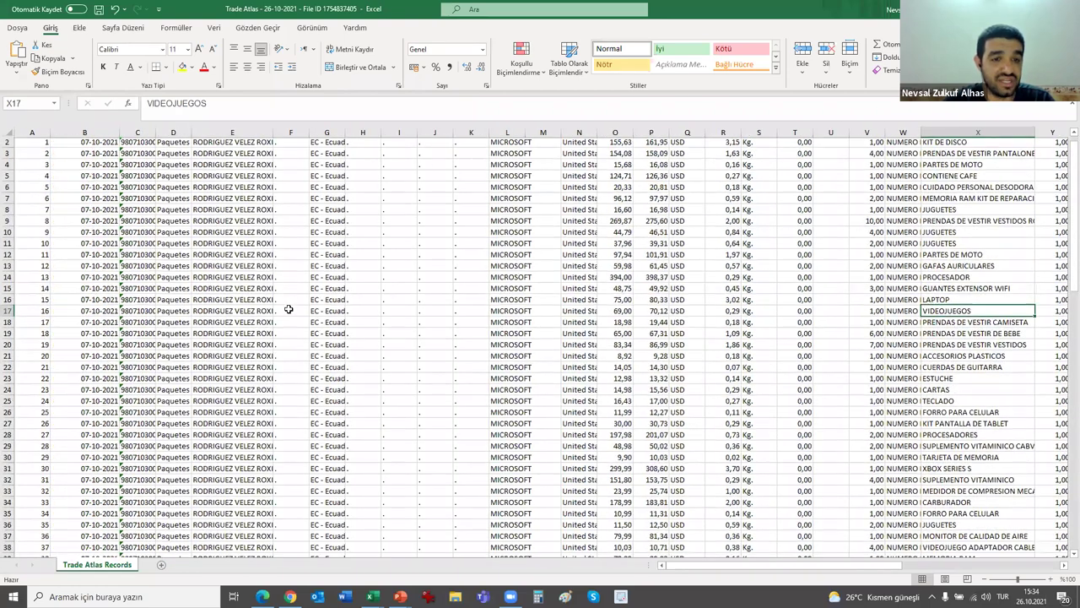
pyautogui.scroll(-16, 281, 307)
pyautogui.scroll(4, 309, 518)
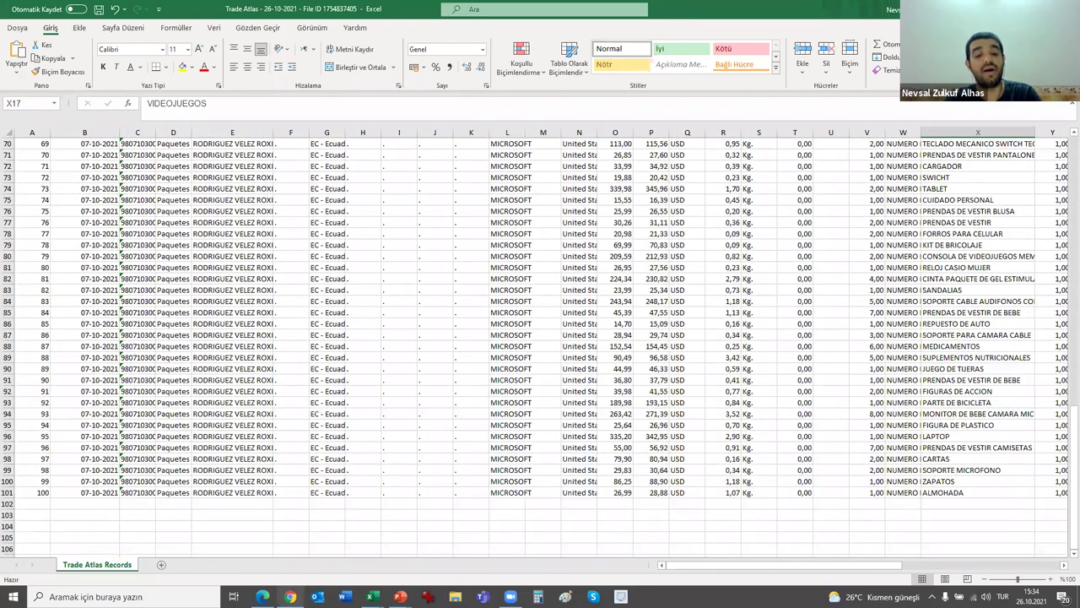
pyautogui.hotkey('alt', 'Tab')
pyautogui.moveTo(268, 314); pyautogui.dragTo(310, 323)
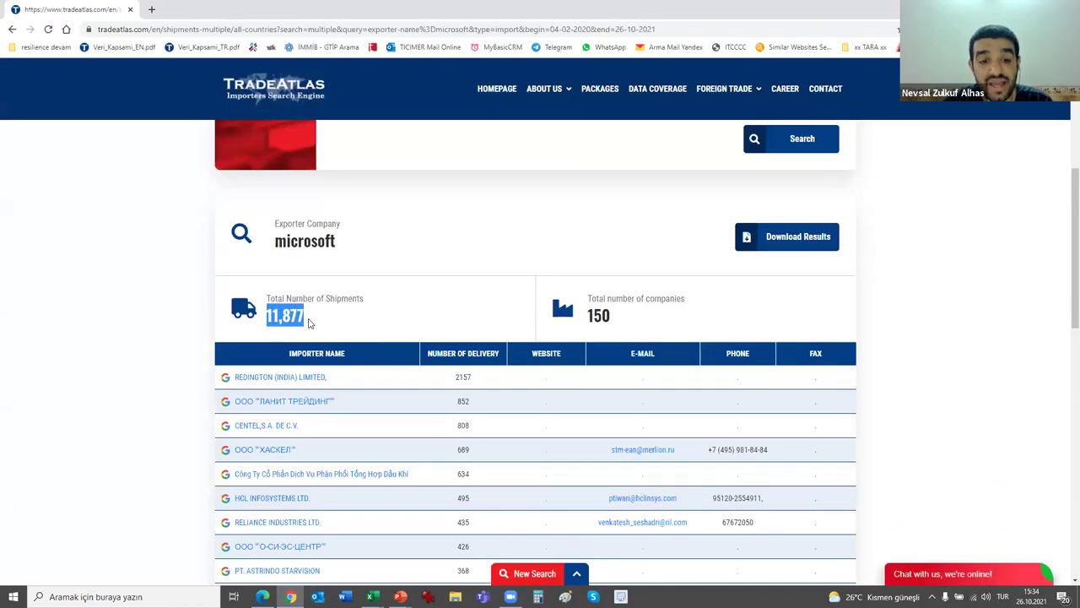
# Step: Highlight the 150 companies count in the results summary, then clear the highlights
pyautogui.click(314, 319)
pyautogui.moveTo(611, 321); pyautogui.dragTo(587, 321)
pyautogui.click(625, 317)
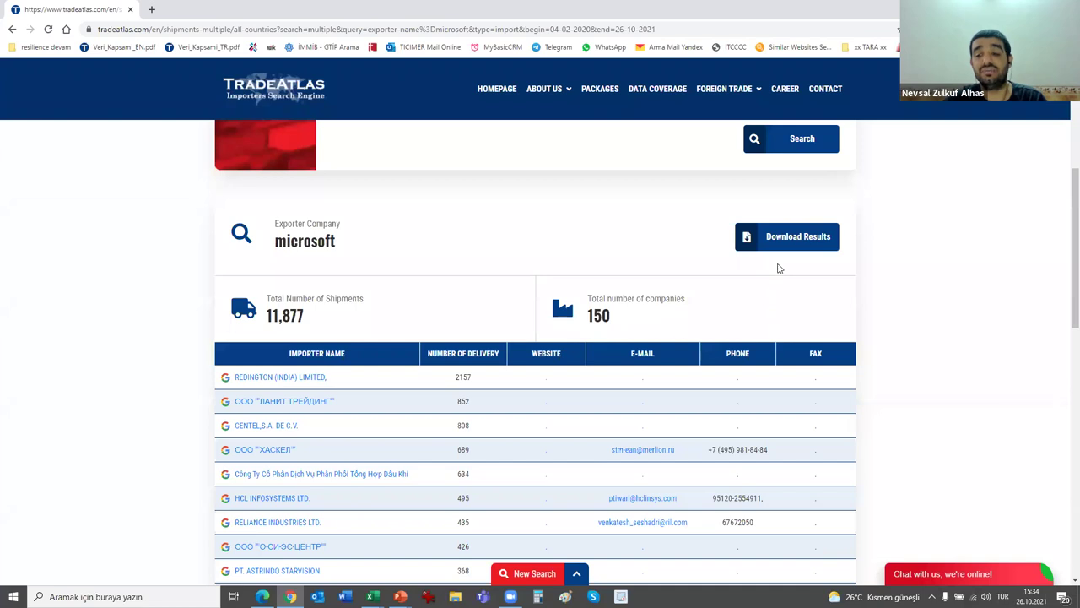
# Step: Export 10000 result records to an .xlsx workbook and open the downloaded file
pyautogui.click(797, 239)
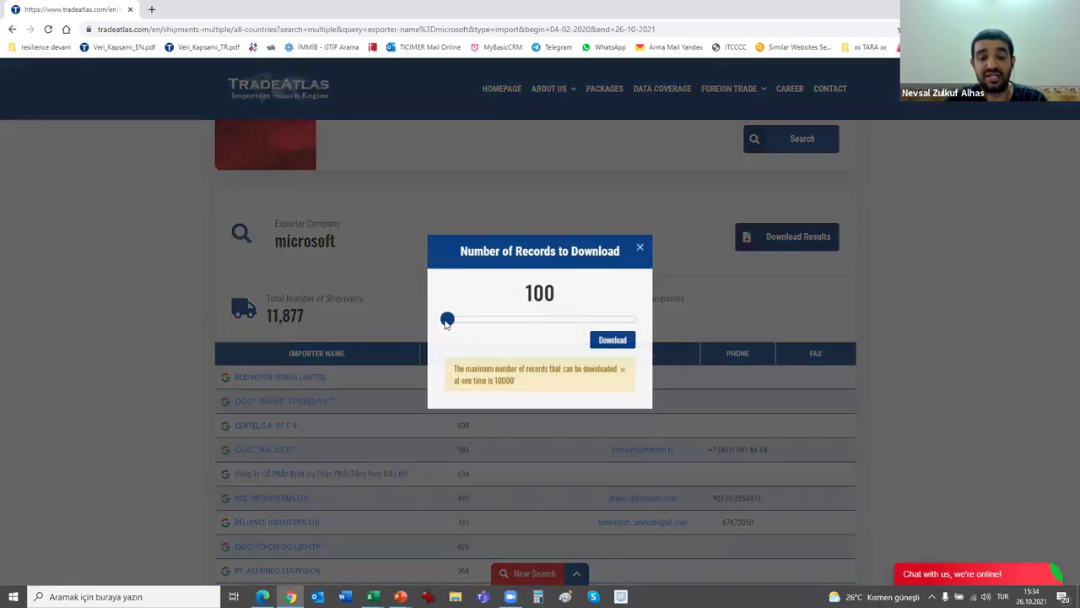
pyautogui.moveTo(446, 323); pyautogui.dragTo(639, 319)
pyautogui.click(612, 340)
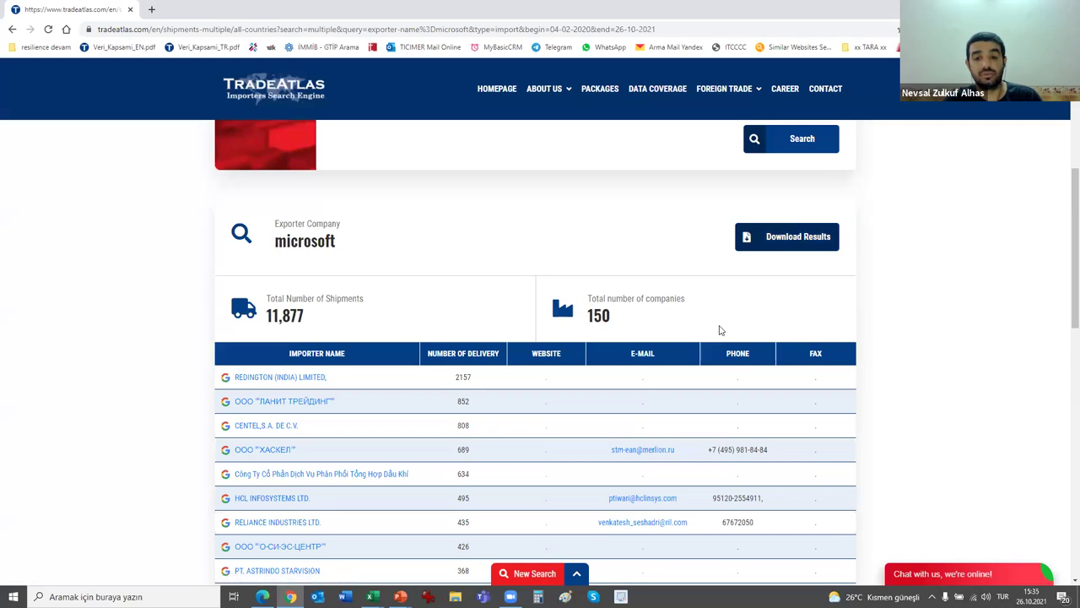
pyautogui.click(796, 239)
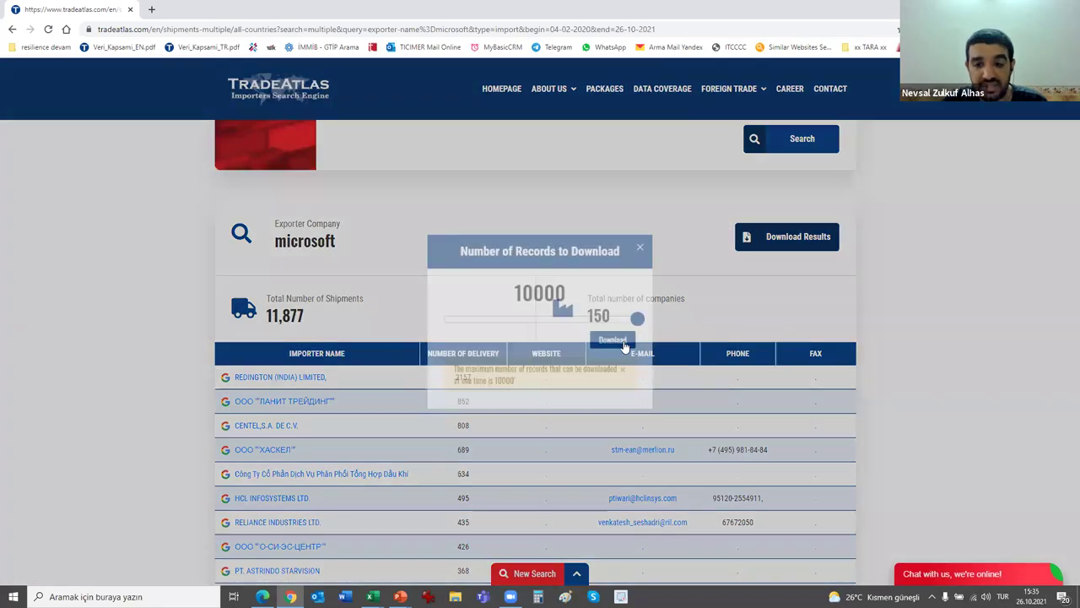
pyautogui.click(628, 342)
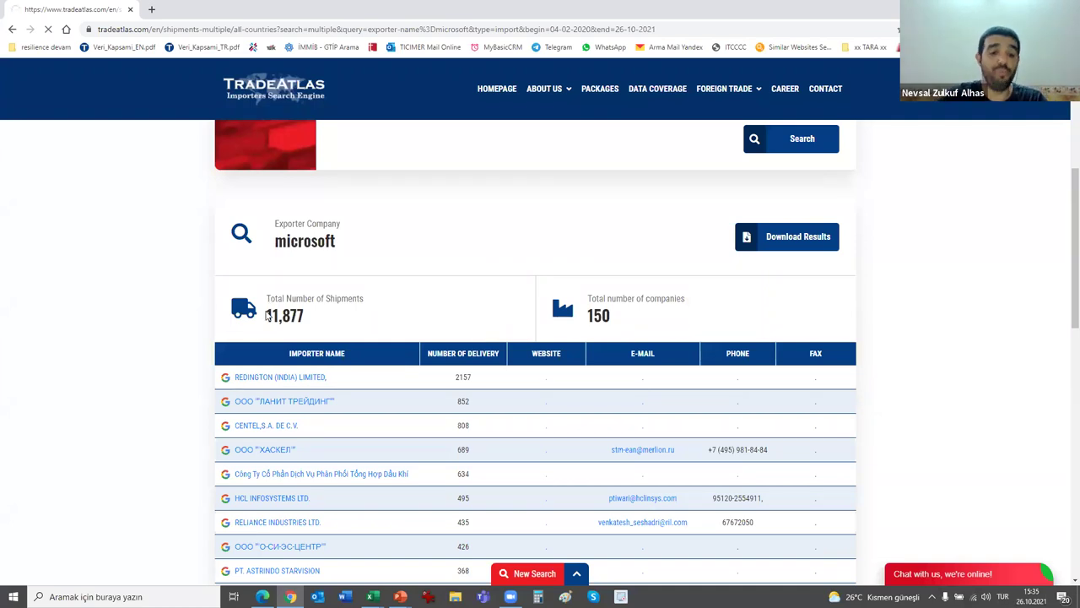
pyautogui.scroll(3, 125, 295)
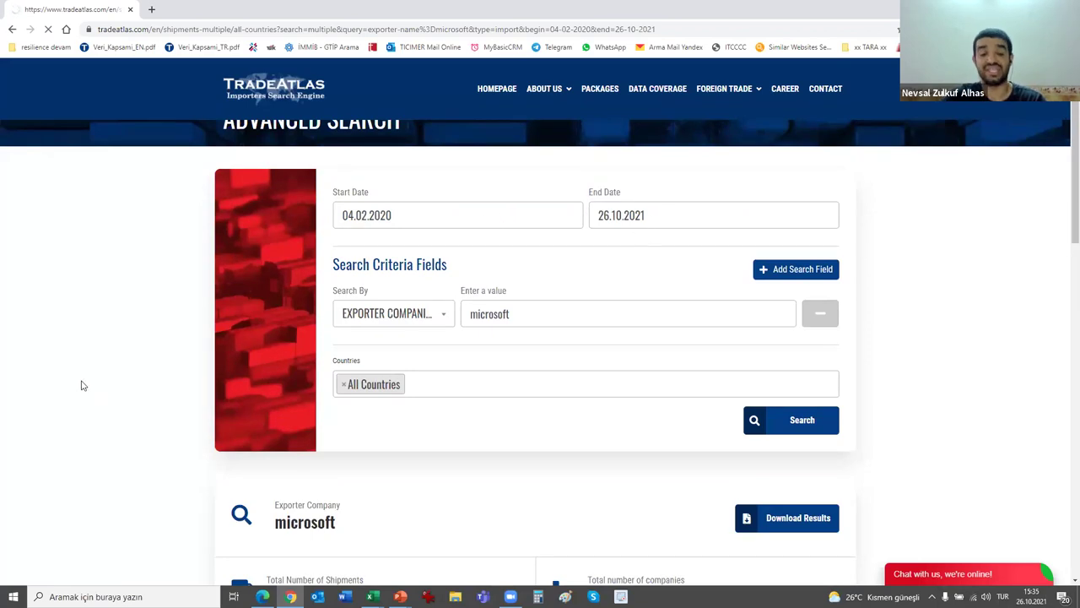
pyautogui.scroll(-3, 88, 379)
pyautogui.scroll(-1, 88, 379)
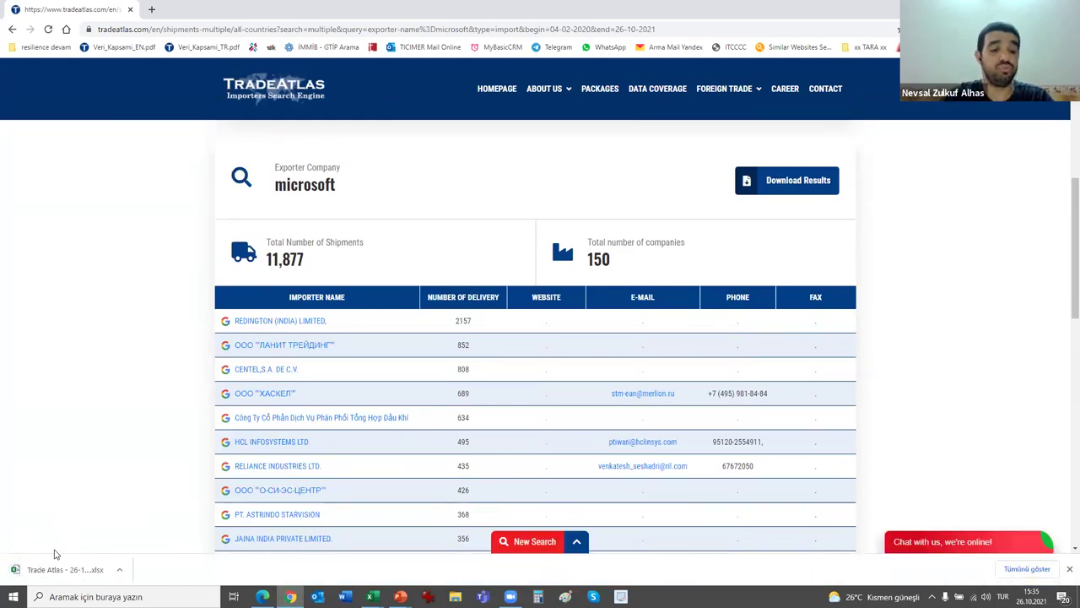
pyautogui.click(55, 569)
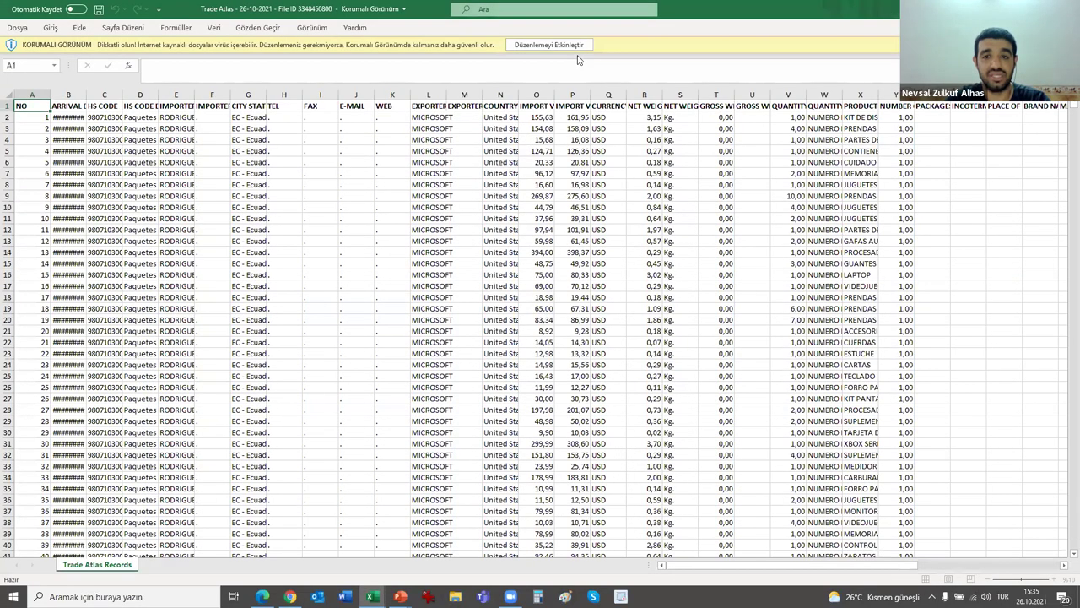
# Step: Enable editing, scroll down to row 1849, and autofit column B to show full dates
pyautogui.click(557, 45)
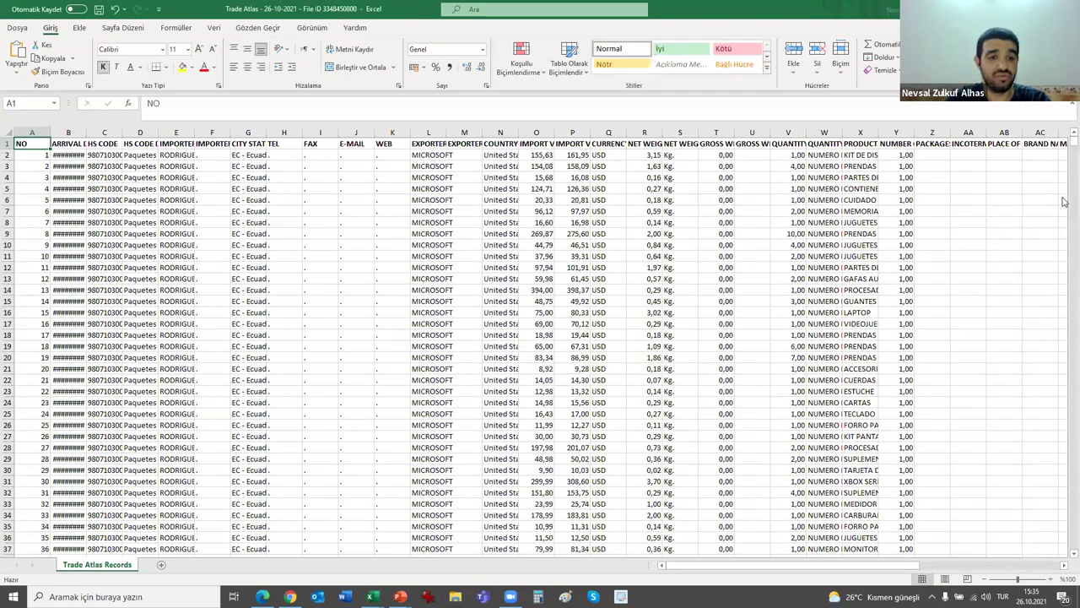
pyautogui.scroll(-20, 285, 317)
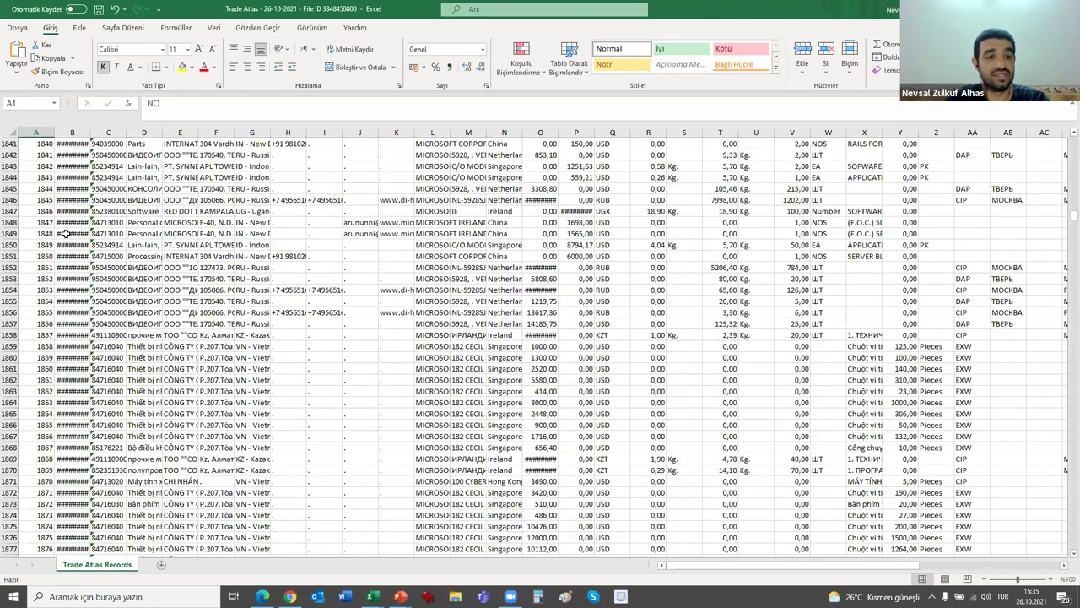
pyautogui.click(72, 233)
pyautogui.doubleClick(118, 134)
# Step: Inspect row 1848's HS code, company name, city, import value, product description and quantity
pyautogui.click(142, 223)
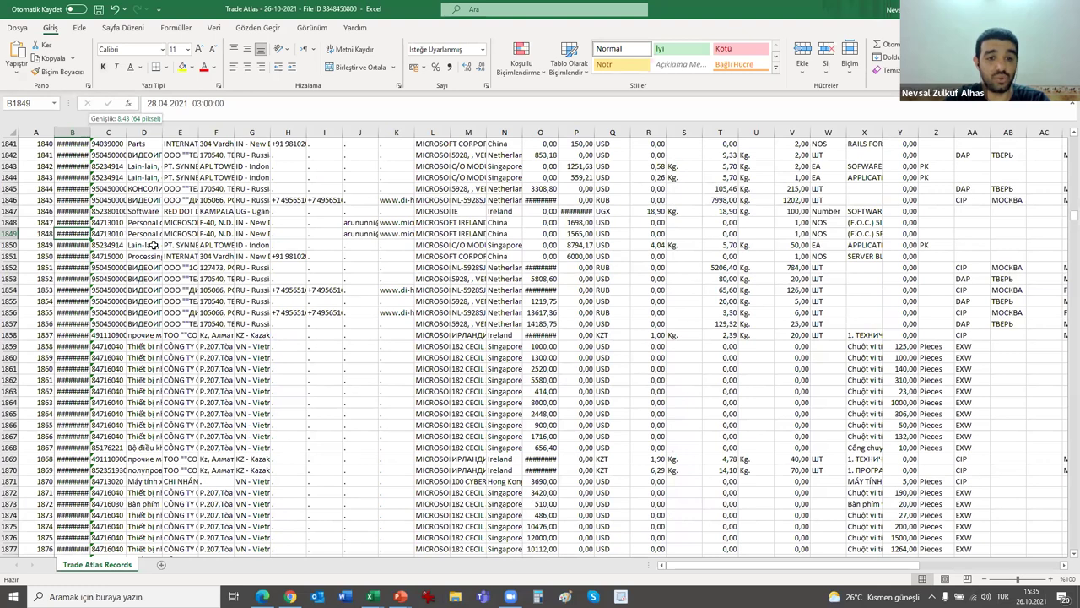
pyautogui.click(218, 223)
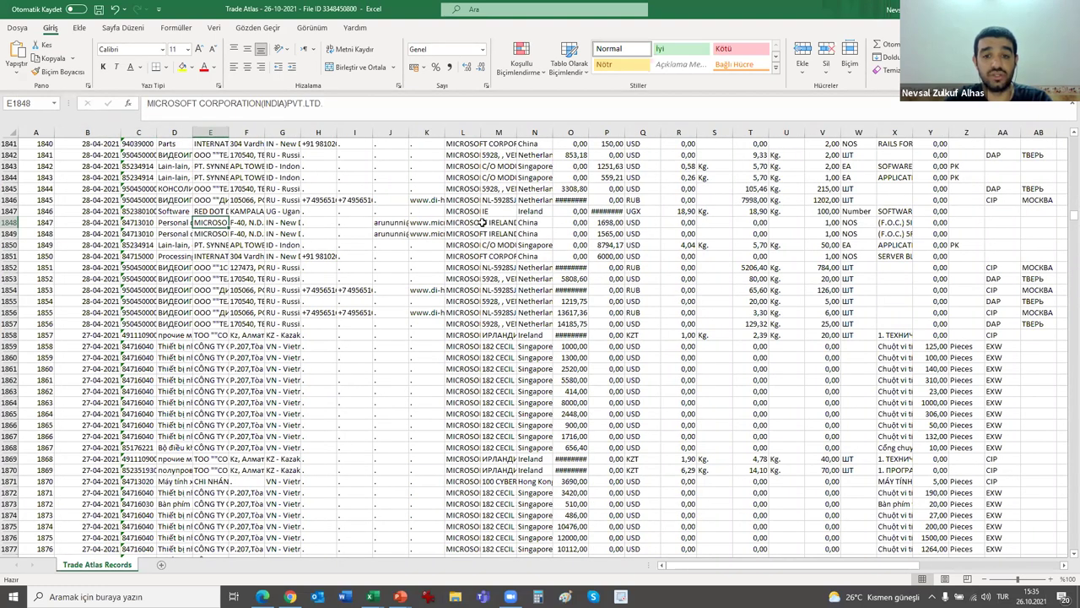
pyautogui.moveTo(531, 222); pyautogui.dragTo(456, 223)
pyautogui.keyDown('ctrl'); pyautogui.click(211, 223); pyautogui.keyUp('ctrl')
pyautogui.keyDown('ctrl'); pyautogui.click(279, 222); pyautogui.keyUp('ctrl')
pyautogui.moveTo(620, 222); pyautogui.dragTo(645, 223)
pyautogui.click(896, 223)
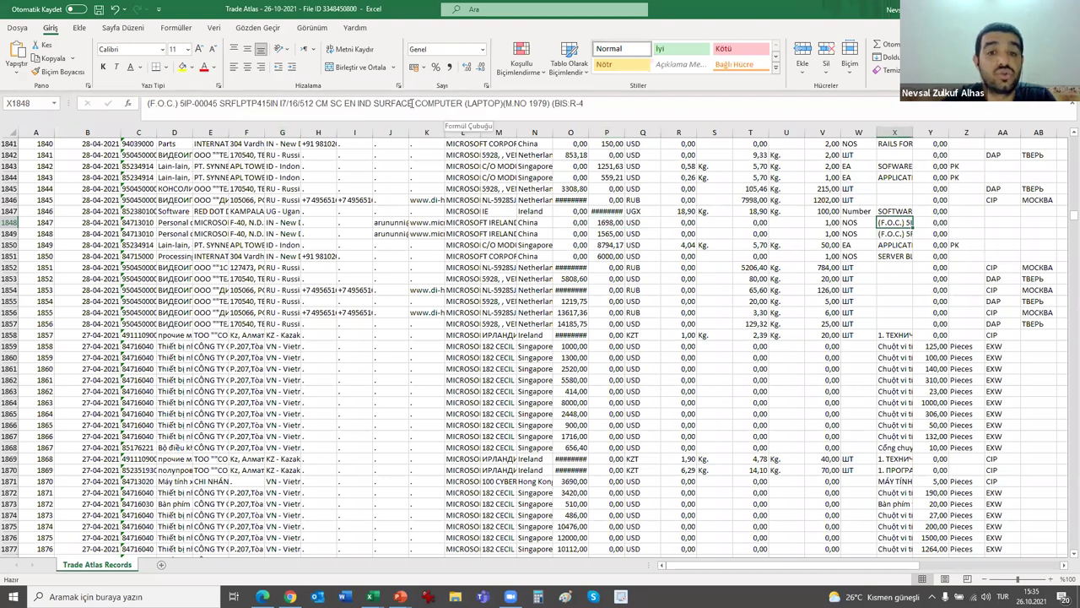
pyautogui.moveTo(854, 222); pyautogui.dragTo(823, 222)
pyautogui.click(895, 222)
pyautogui.click(823, 223)
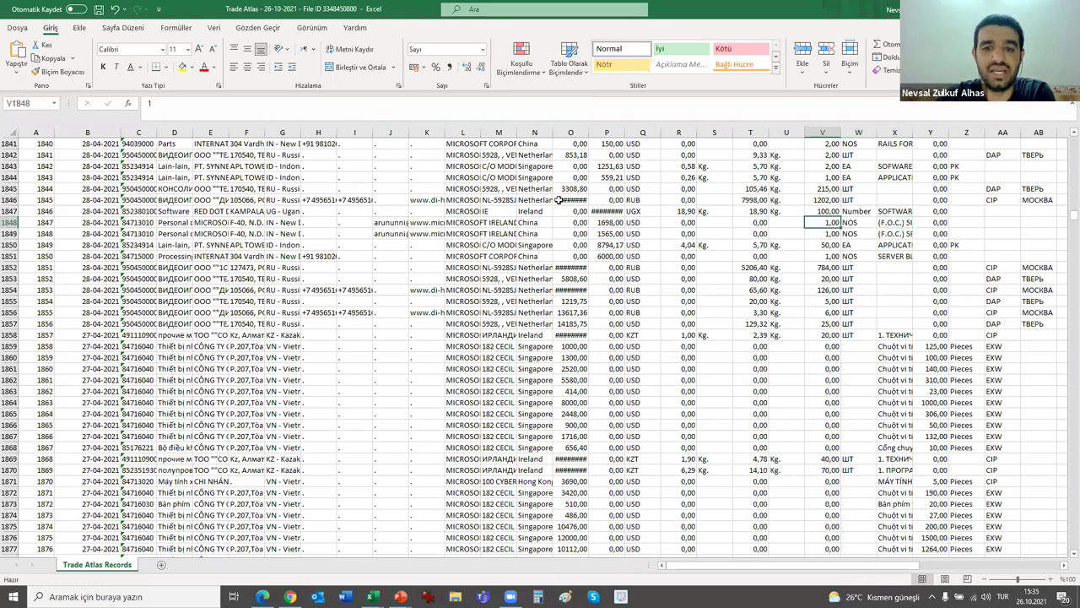
# Step: Widen column O to show full numbers, check row 1852's values, then return to the slideshow
pyautogui.click(570, 233)
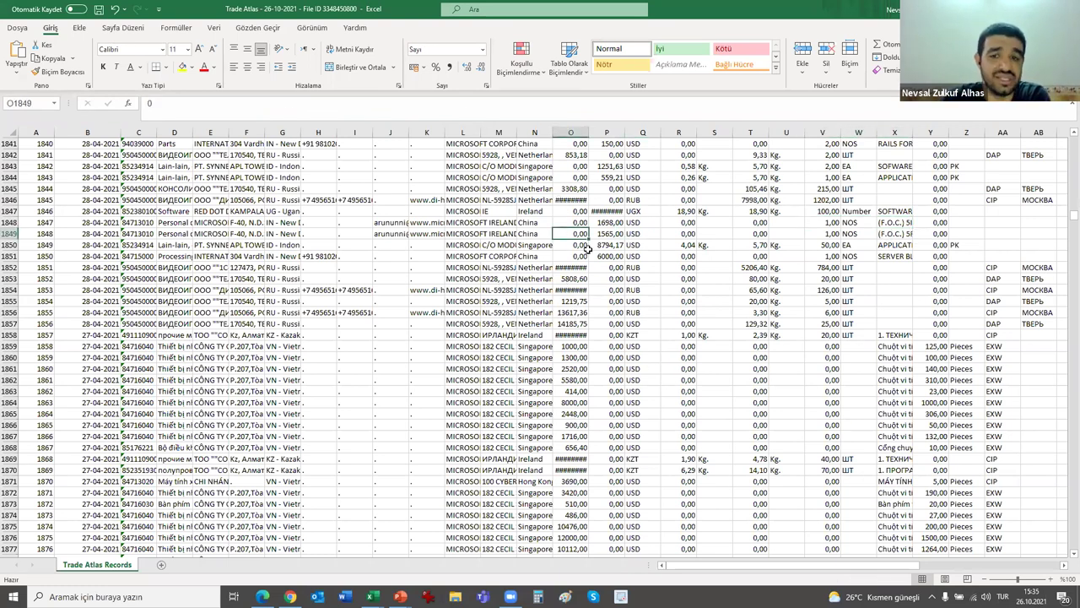
pyautogui.moveTo(589, 131); pyautogui.dragTo(612, 131)
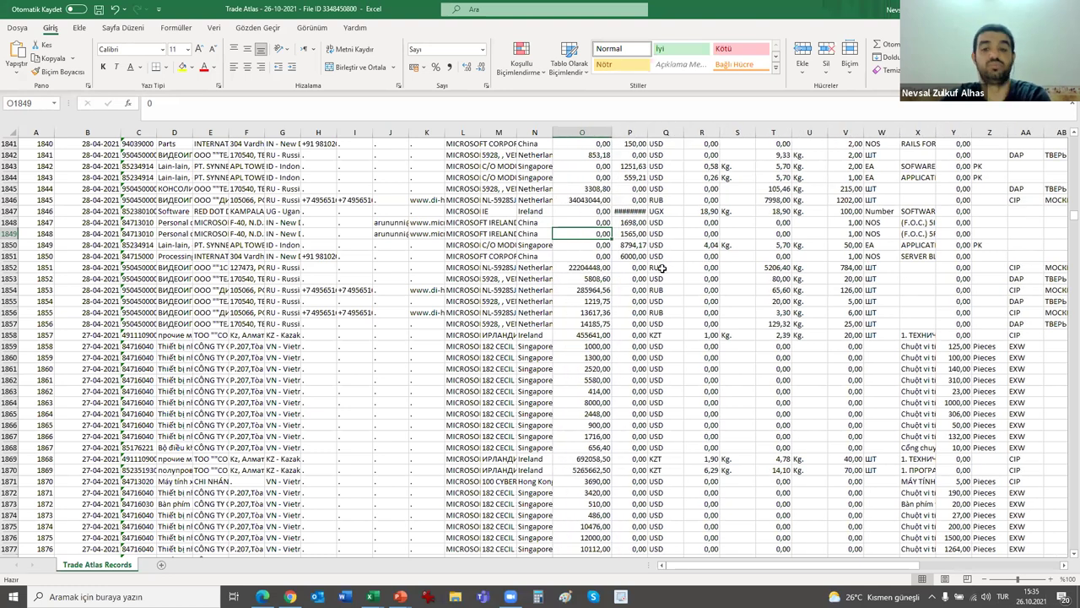
pyautogui.click(584, 266)
pyautogui.moveTo(584, 267)
pyautogui.mouseDown()
pyautogui.moveTo(662, 266)
pyautogui.moveTo(579, 268)
pyautogui.mouseUp()
pyautogui.click(662, 267)
pyautogui.click(576, 267)
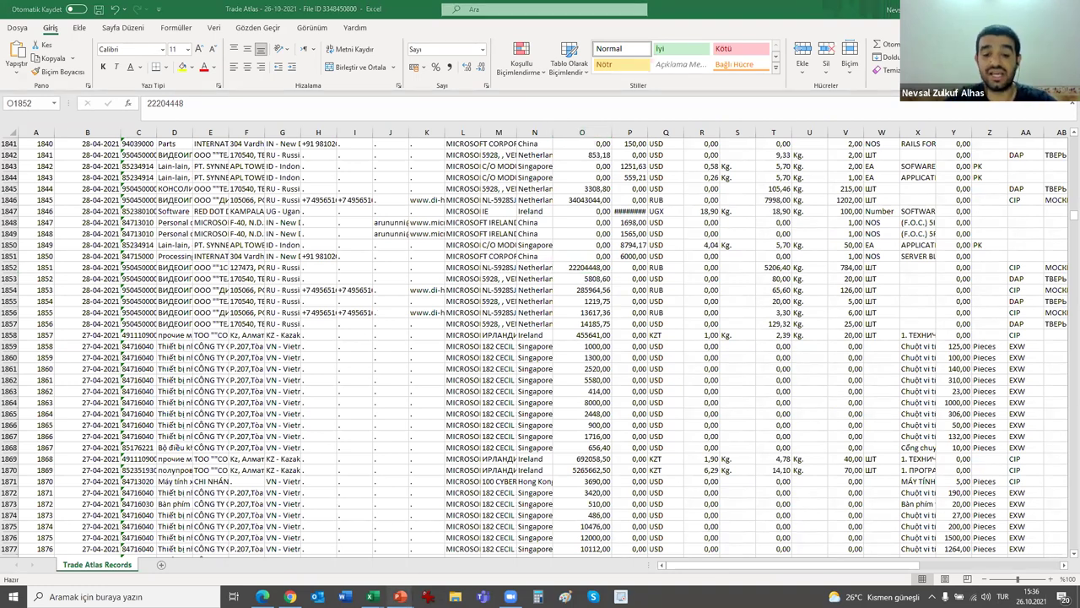
pyautogui.click(400, 597)
pyautogui.click(469, 546)
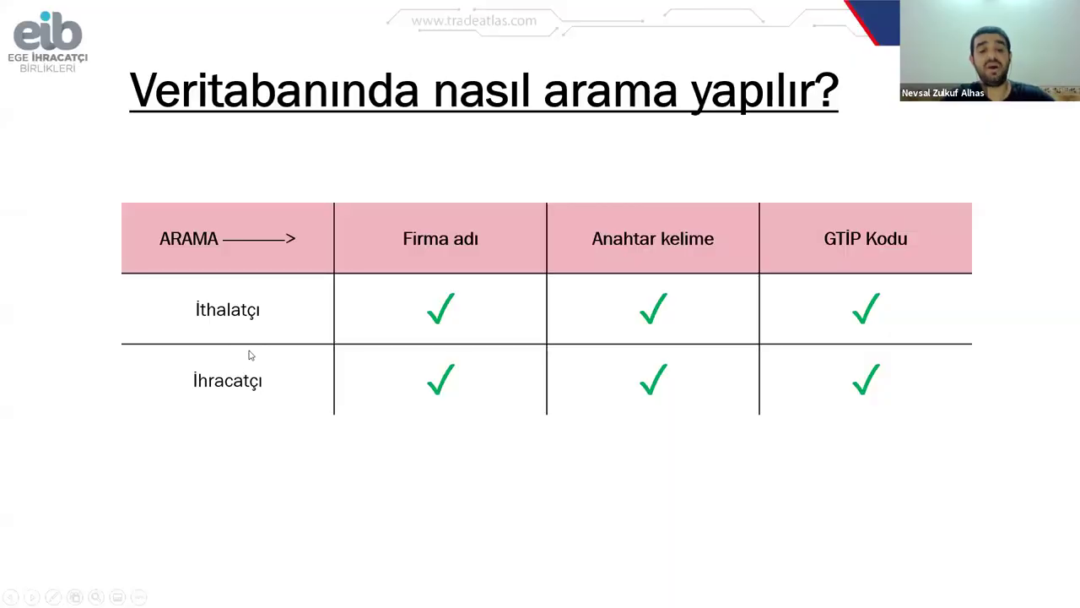
# Step: Move forward to the 'Firma Arama' slide, briefly step past it, and come back
pyautogui.click(67, 237)
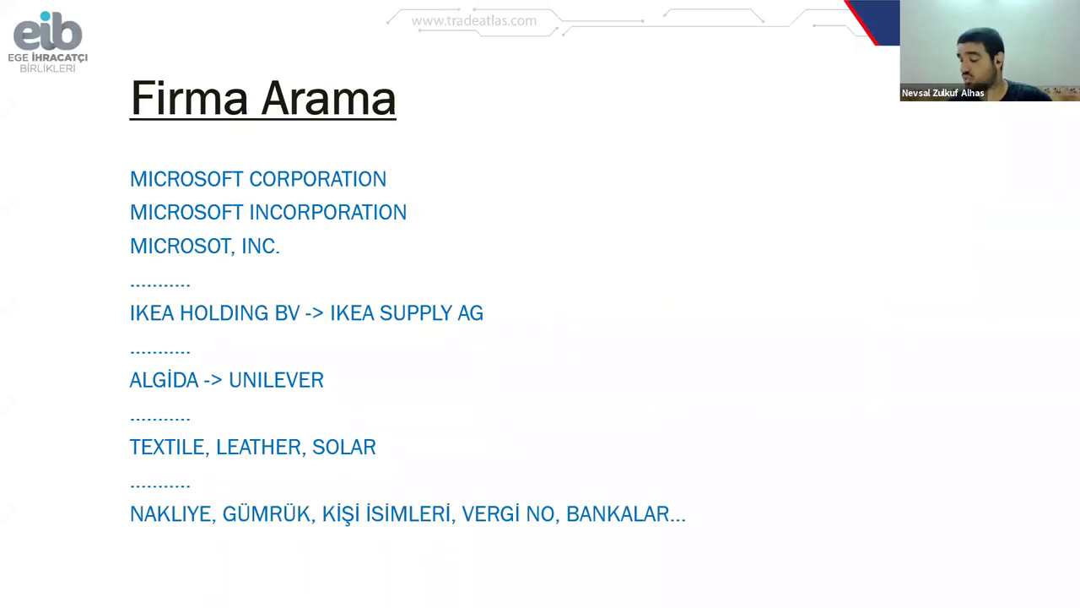
pyautogui.press('Right')
pyautogui.press('Left')
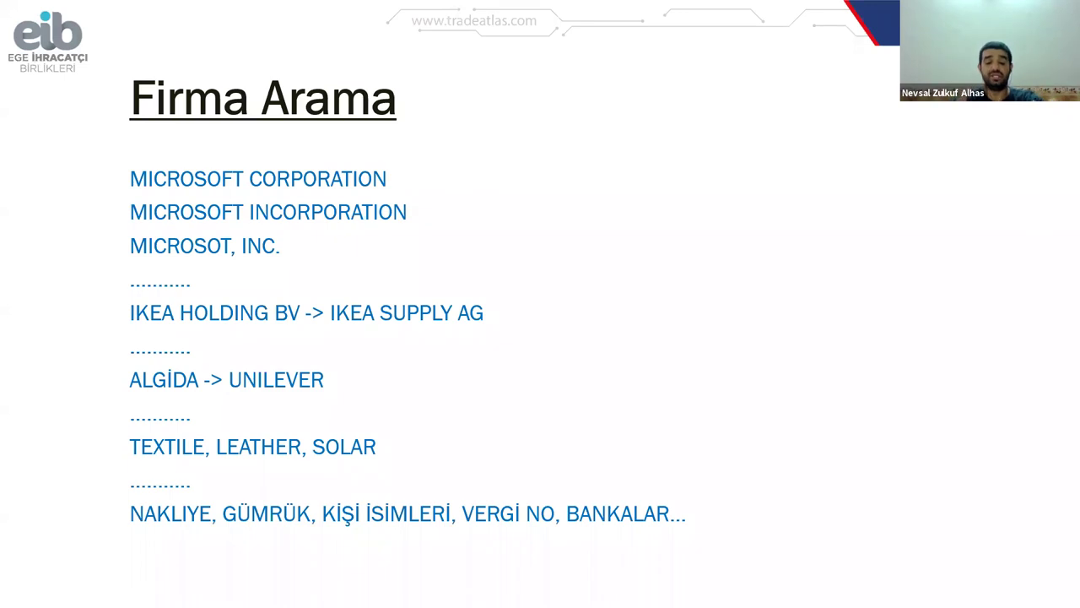
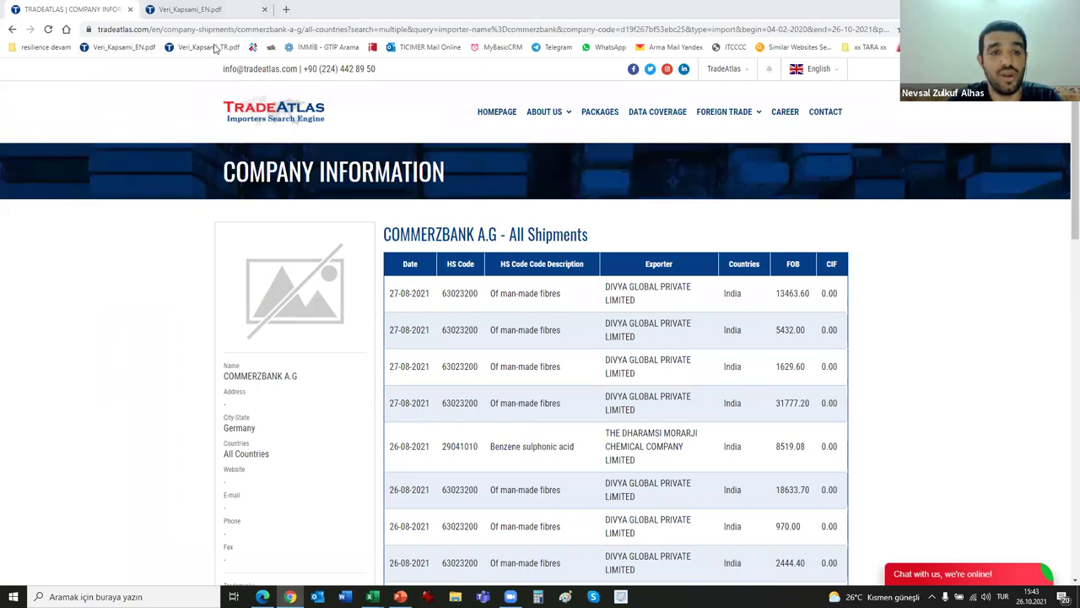
# Step: Review the Asia & Pacific import coverage in Veri_Kapsami_EN.pdf, then bring up the exported Trade Atlas workbook
pyautogui.click(211, 10)
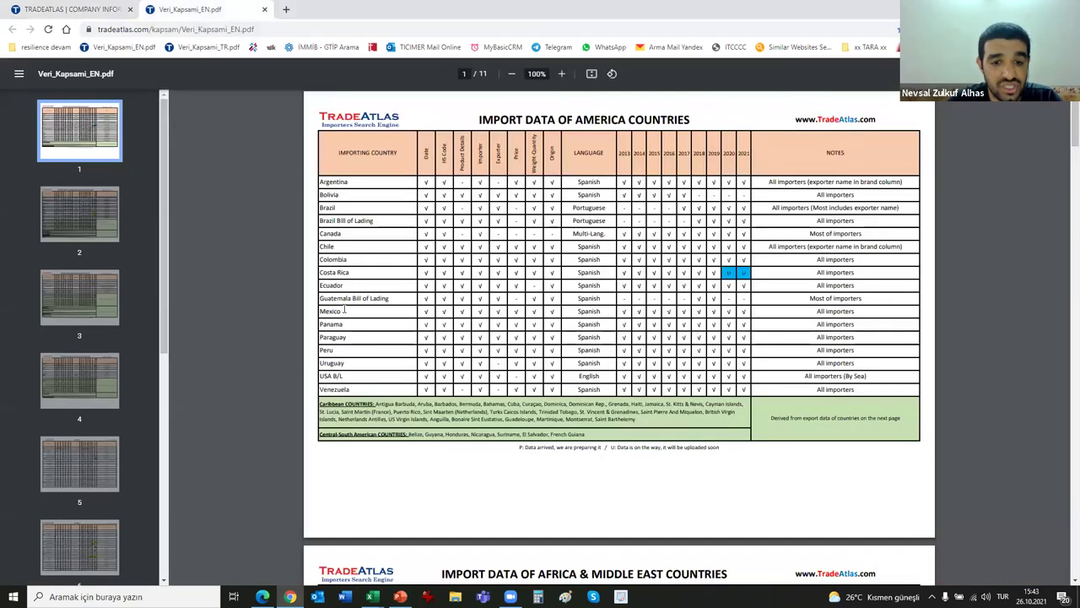
pyautogui.scroll(-10, 345, 309)
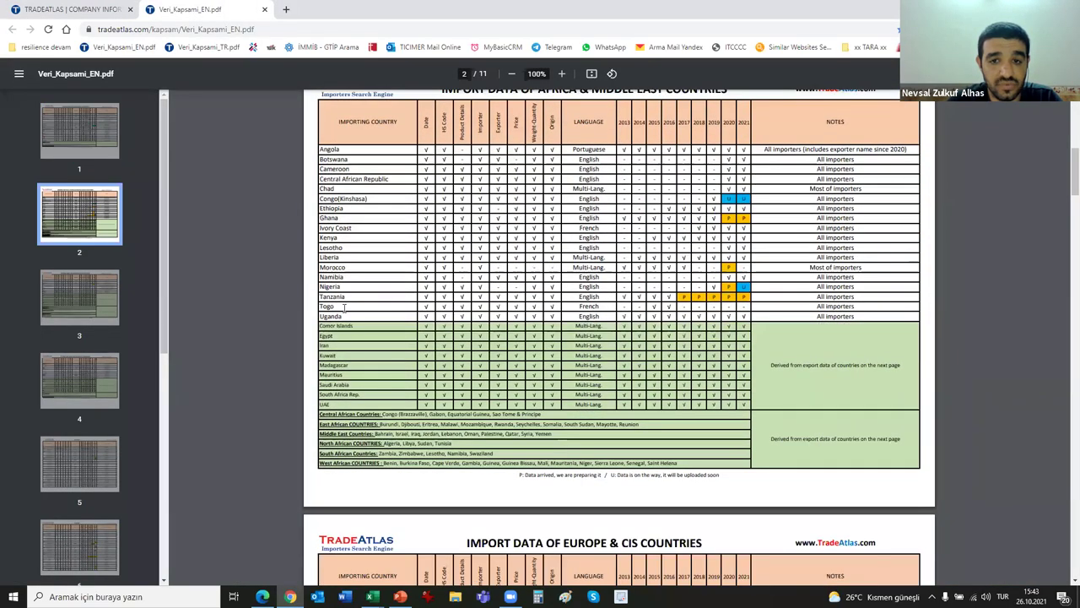
pyautogui.scroll(-5, 345, 310)
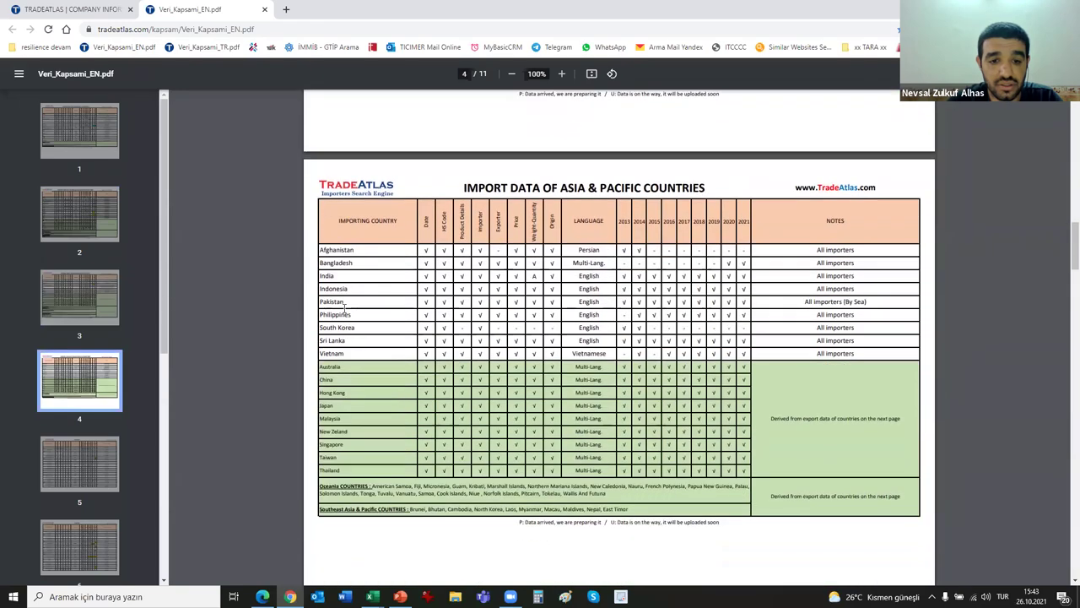
pyautogui.moveTo(320, 324); pyautogui.dragTo(621, 327)
pyautogui.click(622, 327)
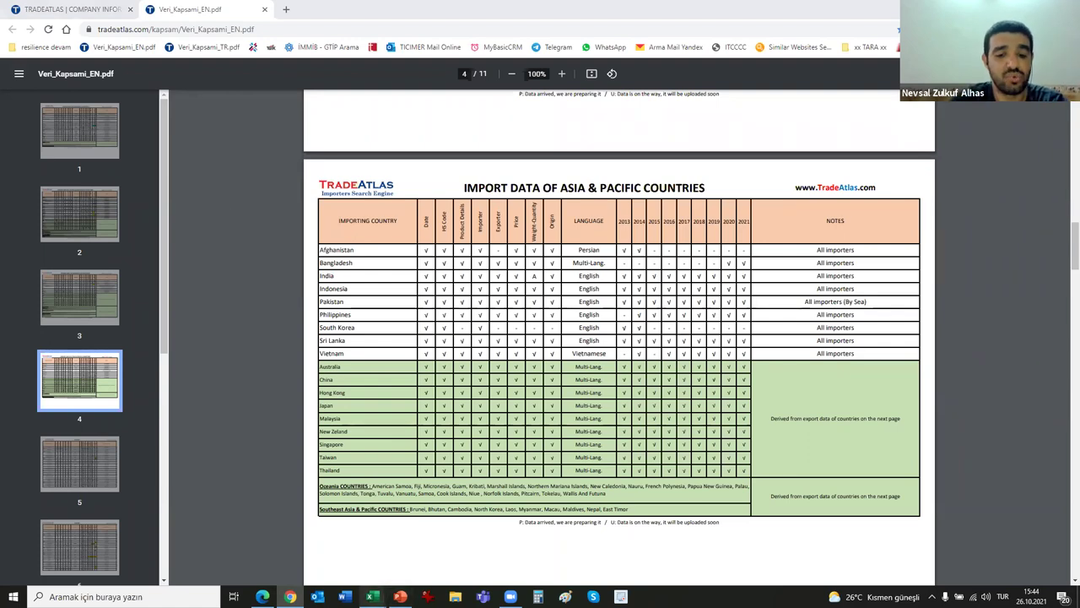
pyautogui.moveTo(372, 597)
pyautogui.click(478, 547)
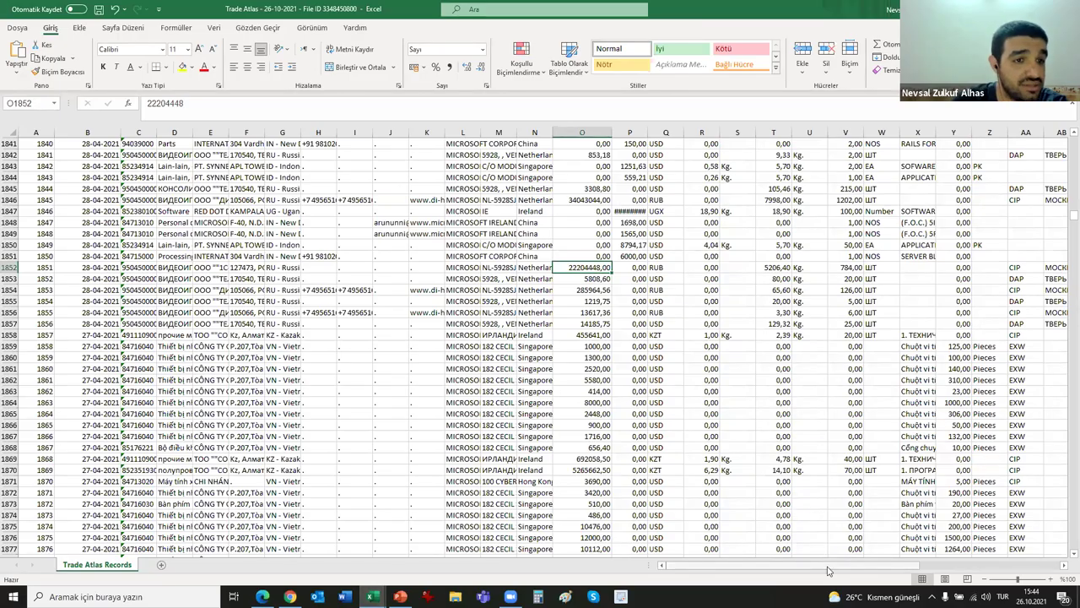
# Step: Jump to the top of the Trade Atlas Records sheet and check the PORT OF DEPARTURE header
pyautogui.moveTo(830, 567); pyautogui.dragTo(909, 564)
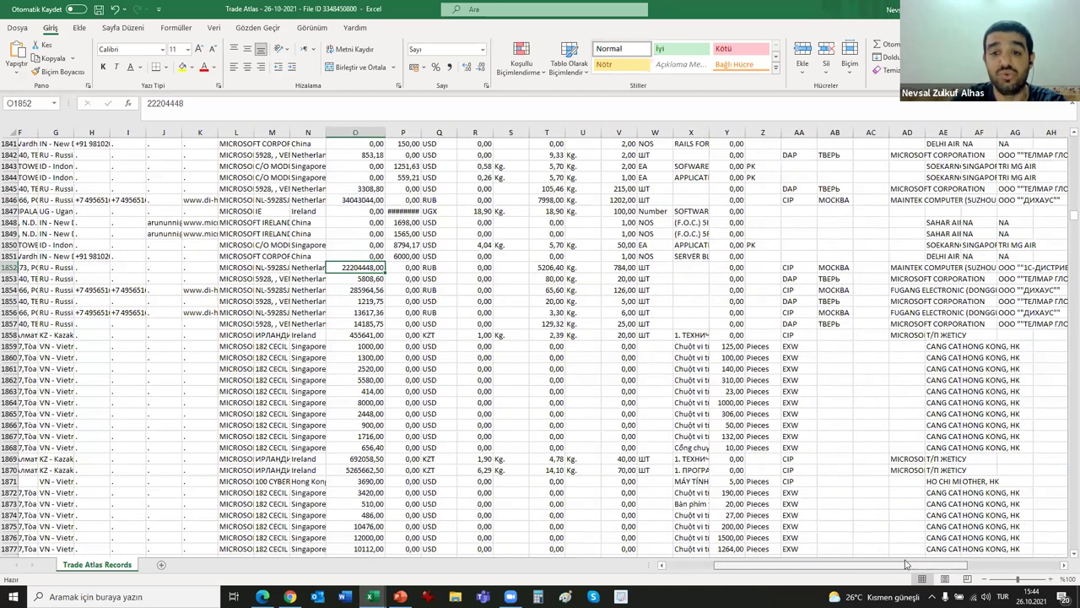
pyautogui.scroll(19, 897, 378)
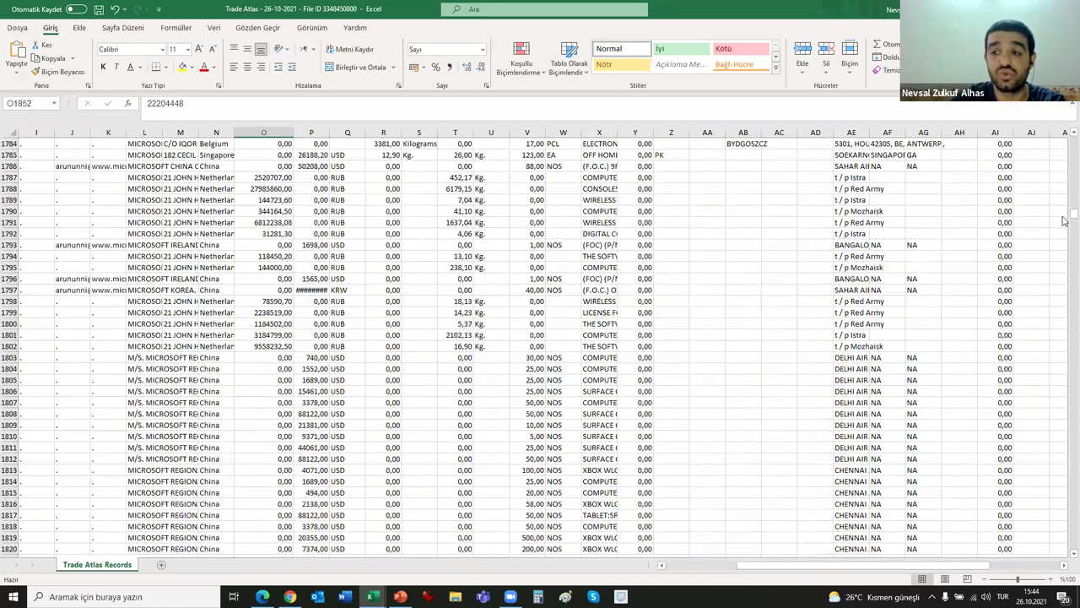
pyautogui.hotkey('ctrl', 'Up')
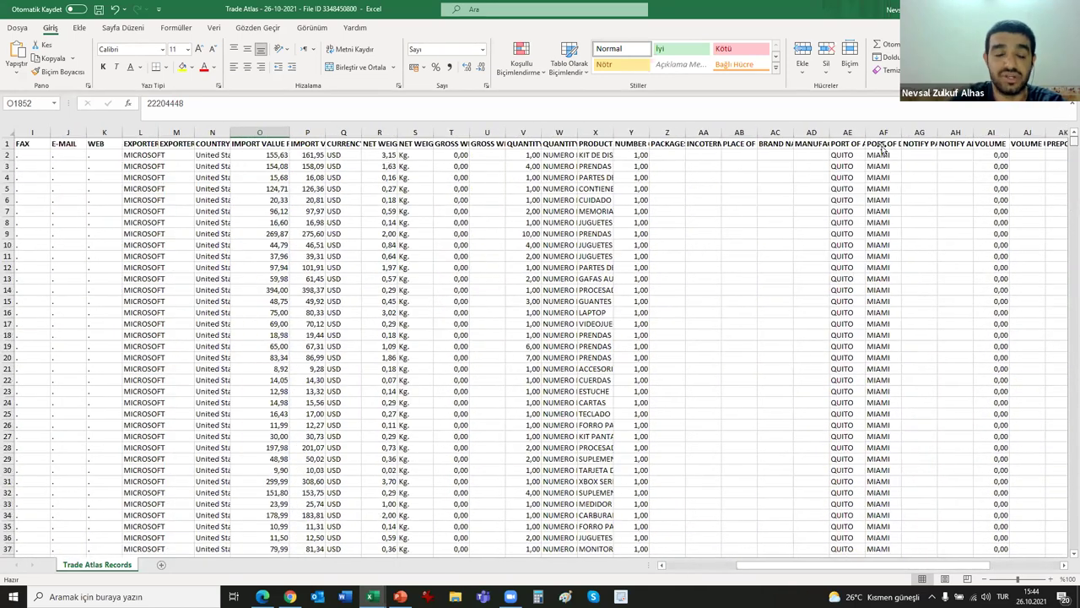
pyautogui.click(883, 144)
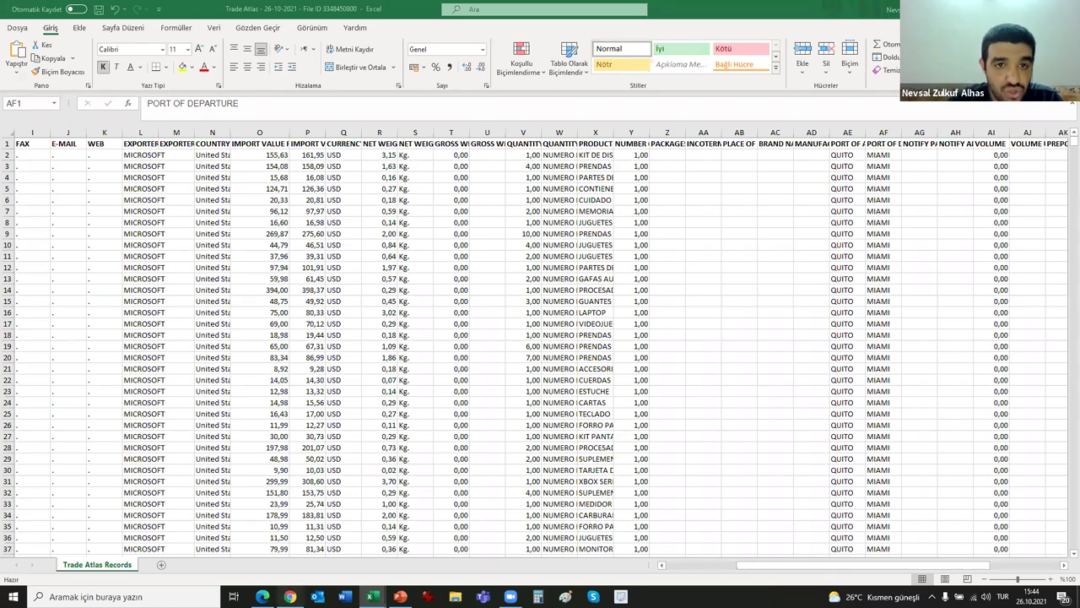
pyautogui.click(290, 596)
# Step: Search Google for HS code 190531, which identifies it as sweet biscuits
pyautogui.click(324, 17)
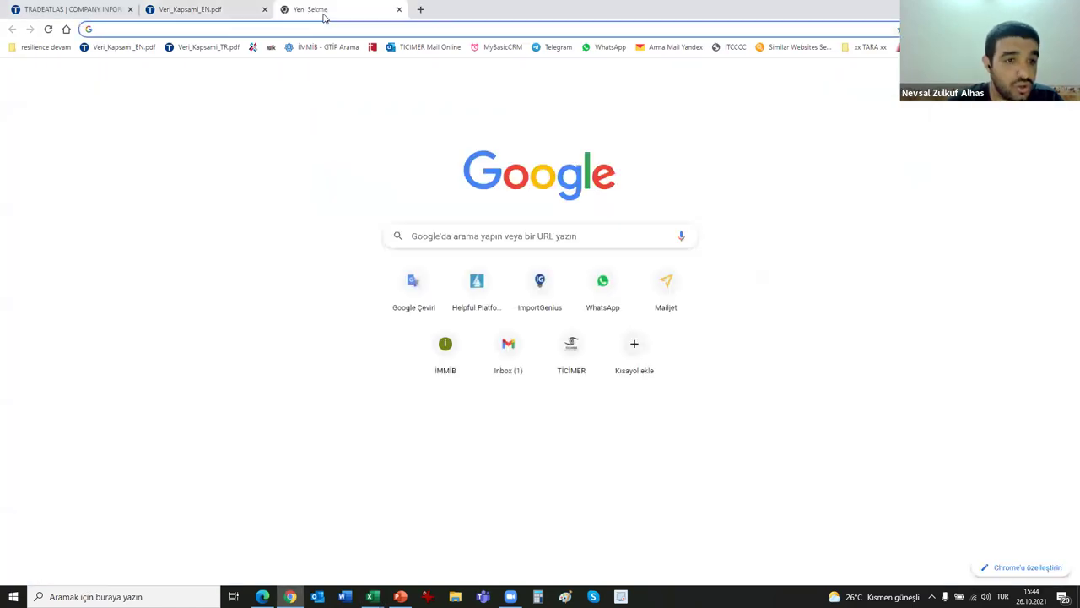
pyautogui.write('190531')
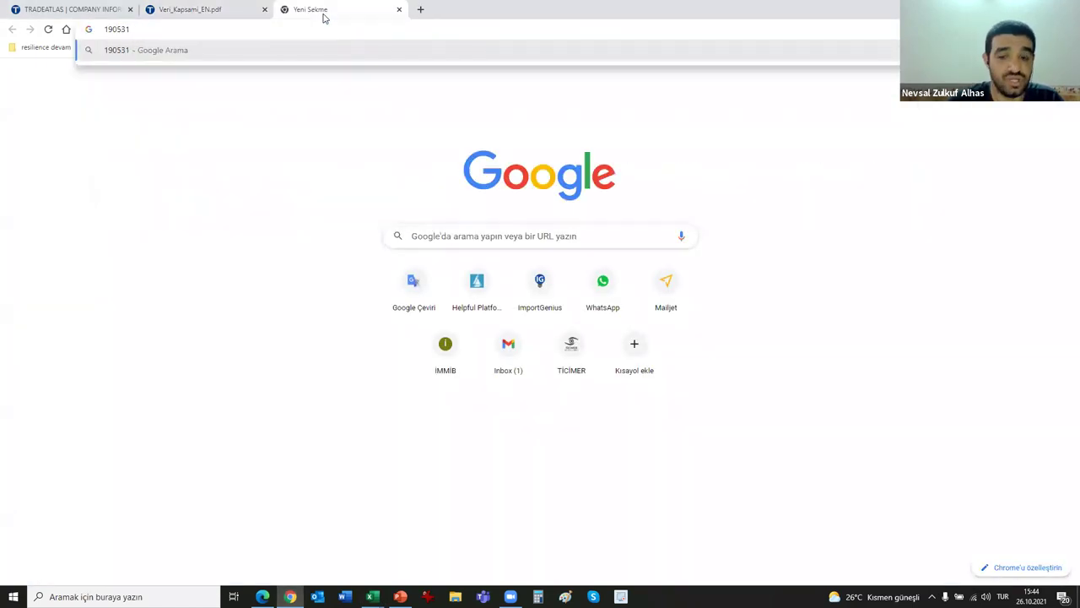
pyautogui.press('Return')
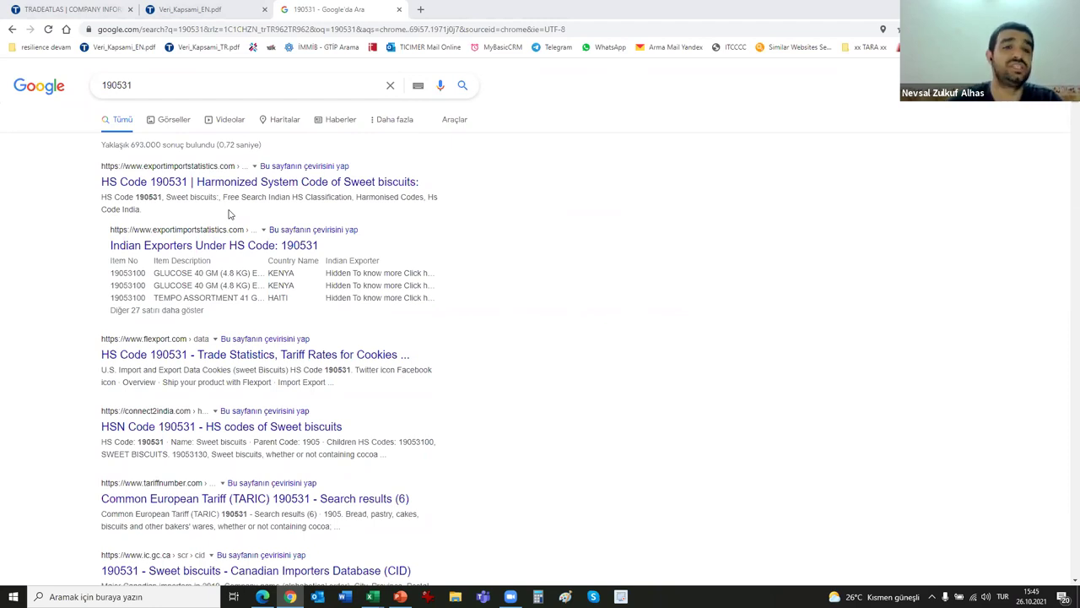
pyautogui.click(50, 10)
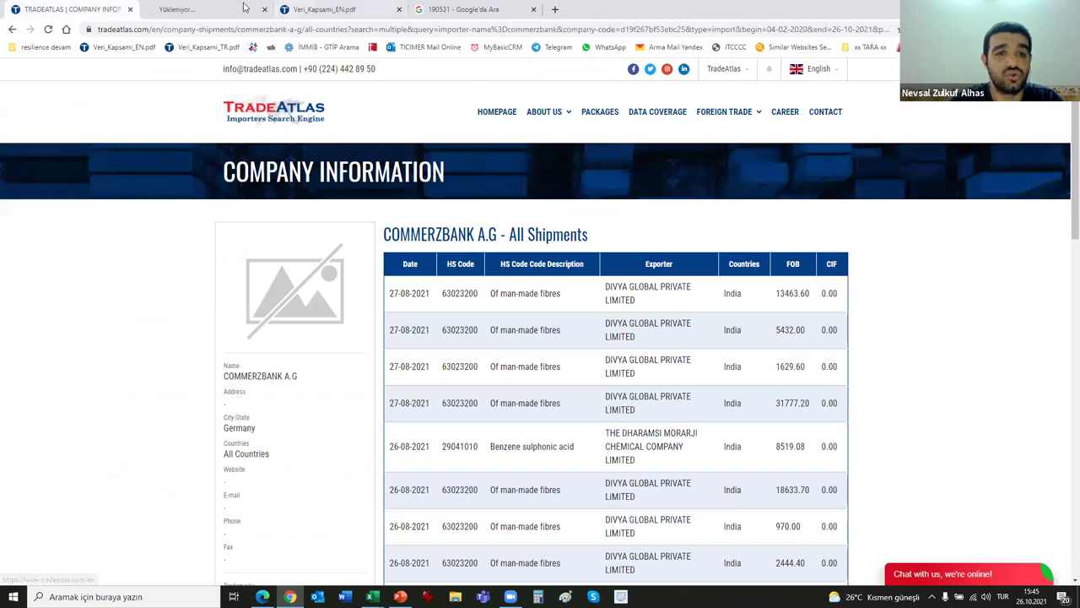
# Step: Highlight the homepage totals: 18,629,295 importers, 13,985,312 exporters and 1,652,322,534 shipments
pyautogui.click(253, 9)
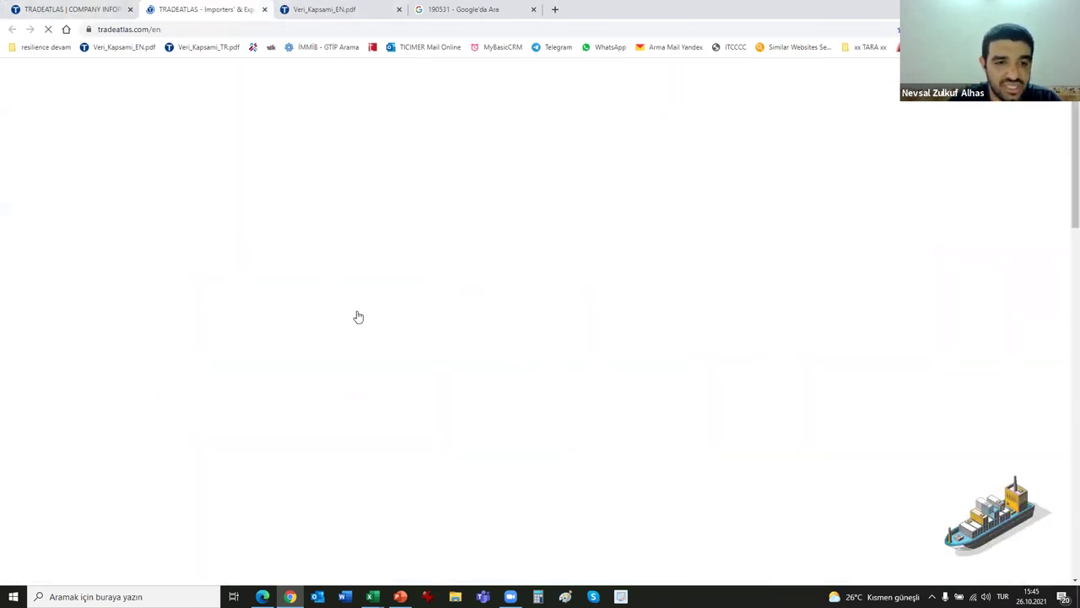
pyautogui.scroll(-1, 372, 311)
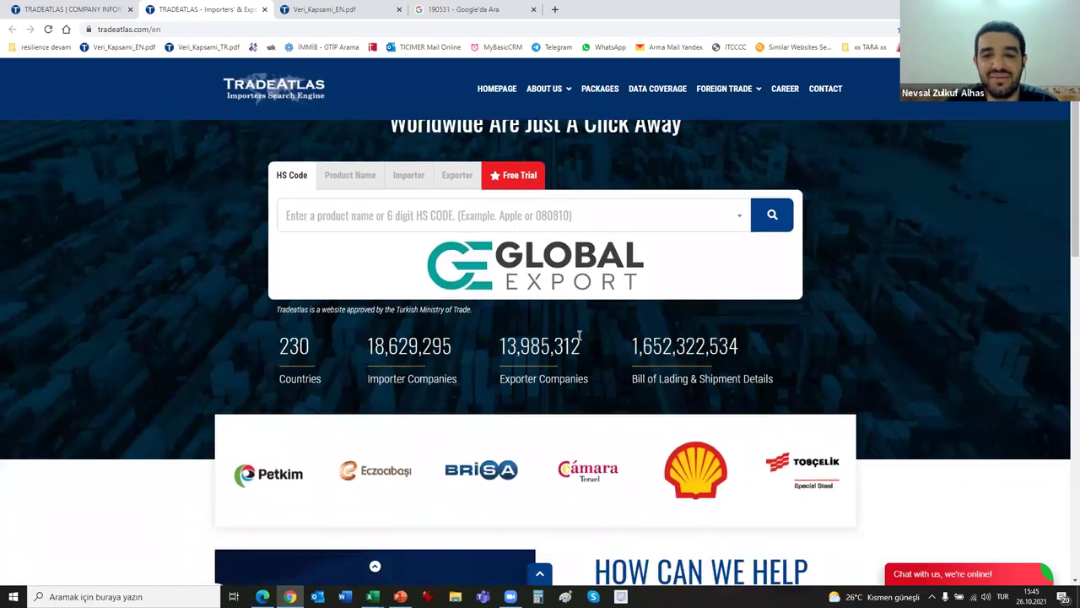
pyautogui.scroll(-1, 559, 381)
pyautogui.moveTo(500, 327); pyautogui.dragTo(582, 329)
pyautogui.moveTo(369, 324); pyautogui.dragTo(449, 327)
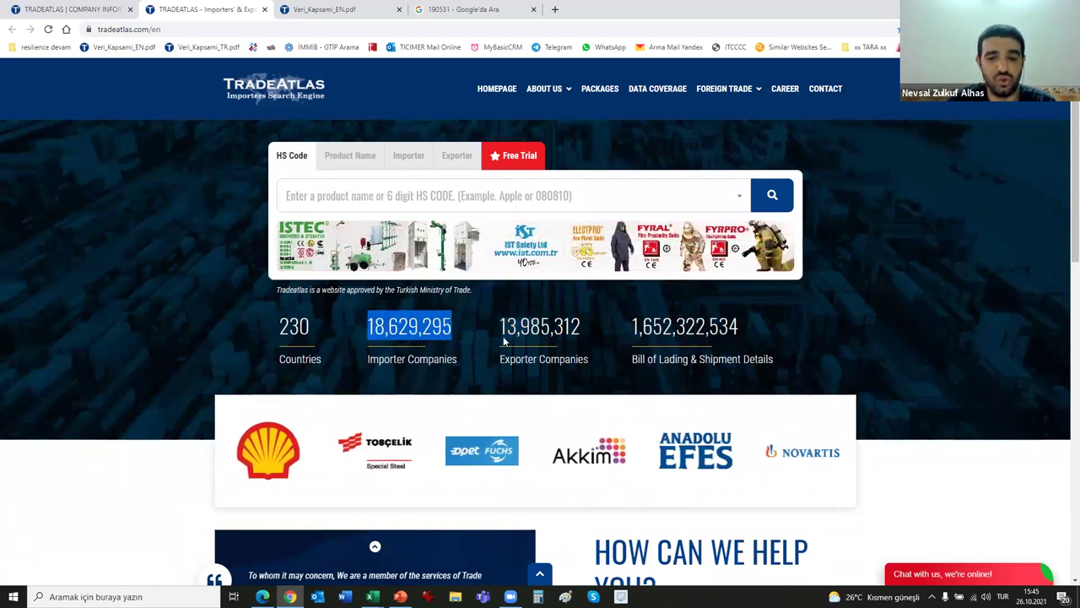
pyautogui.moveTo(632, 326); pyautogui.dragTo(739, 328)
pyautogui.click(506, 287)
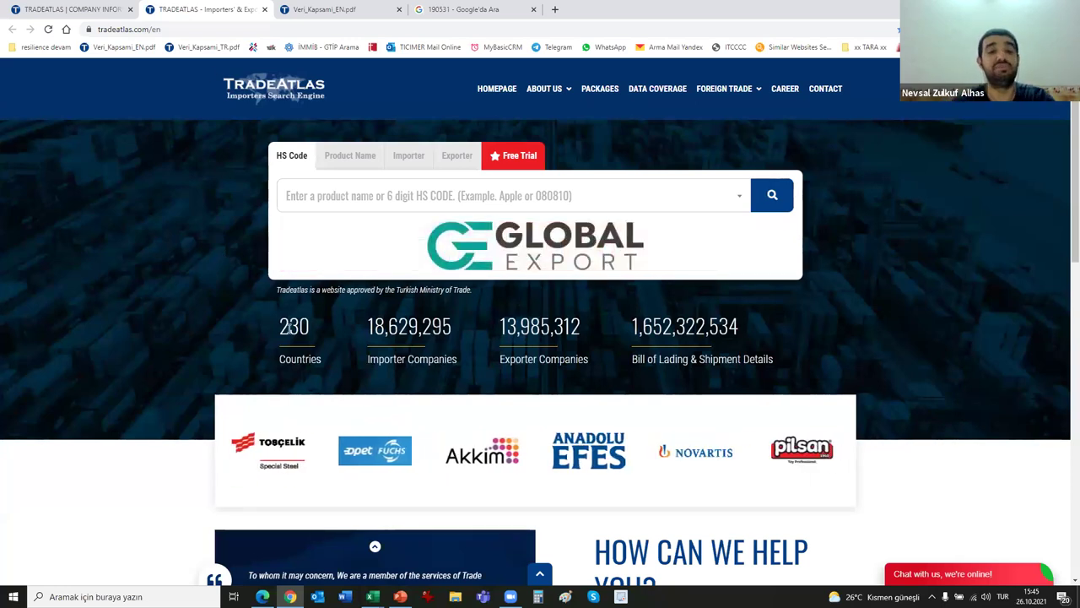
# Step: Bring the Commerzbank tab back to the TradeAtlas homepage and open the account menu
pyautogui.click(72, 9)
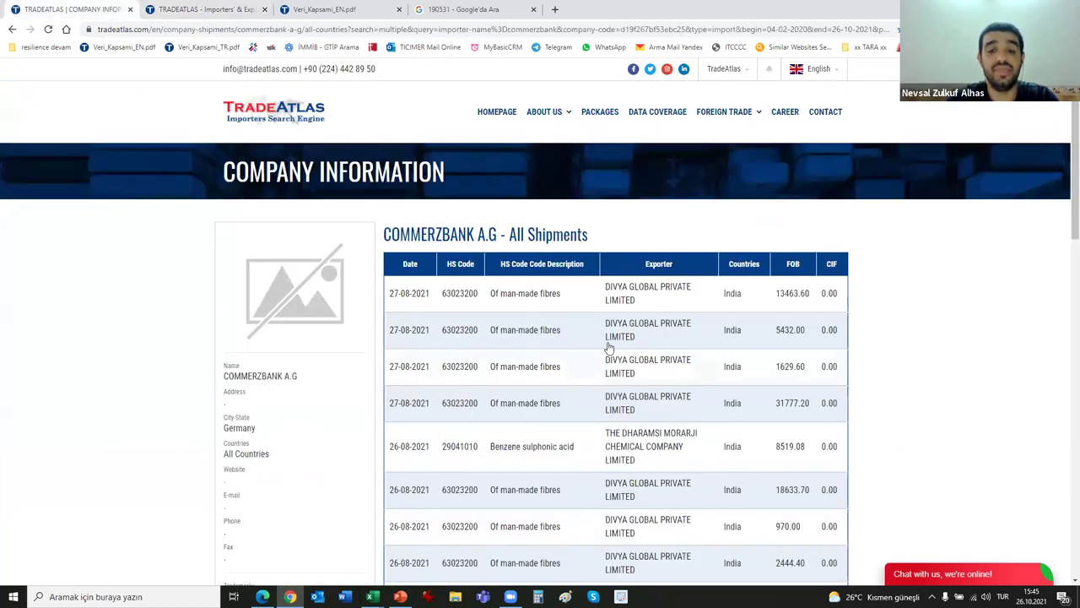
pyautogui.click(264, 106)
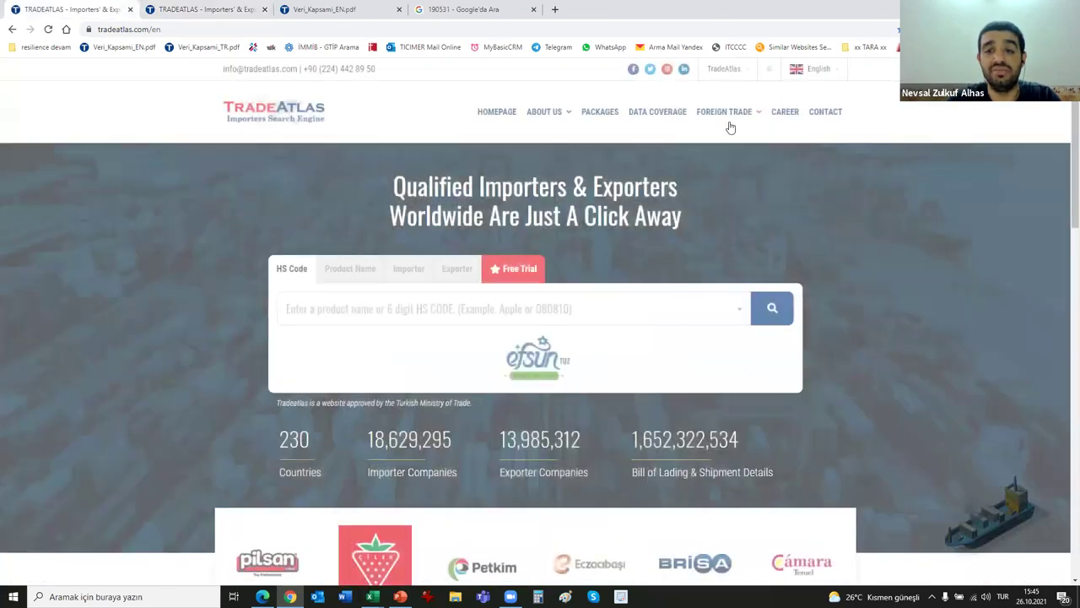
pyautogui.click(724, 68)
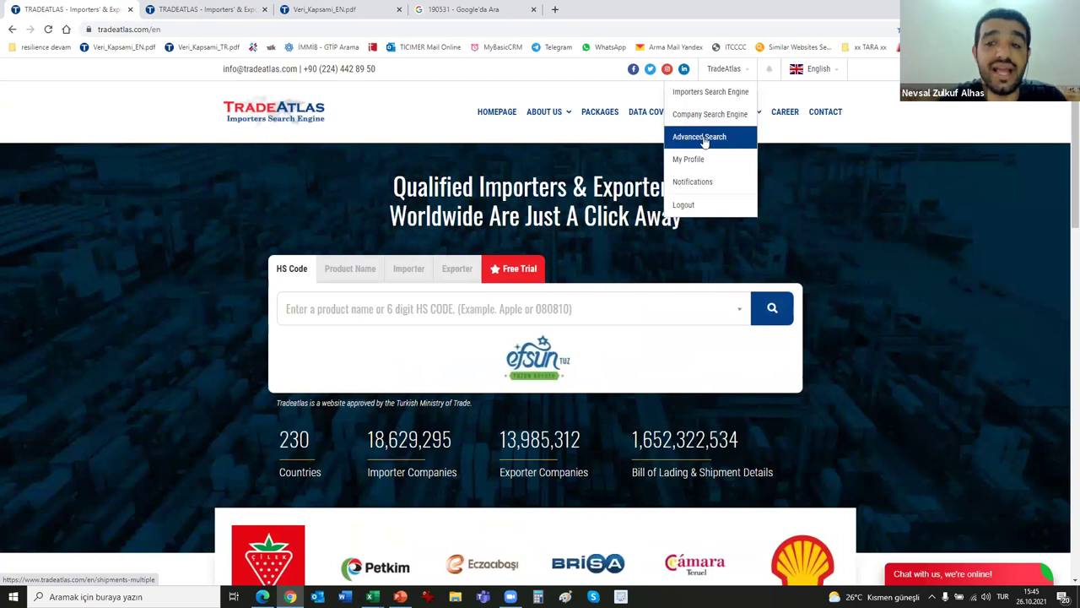
# Step: In Advanced Search, set Product Detail to 'textile' and the country to Russian Federation
pyautogui.click(701, 138)
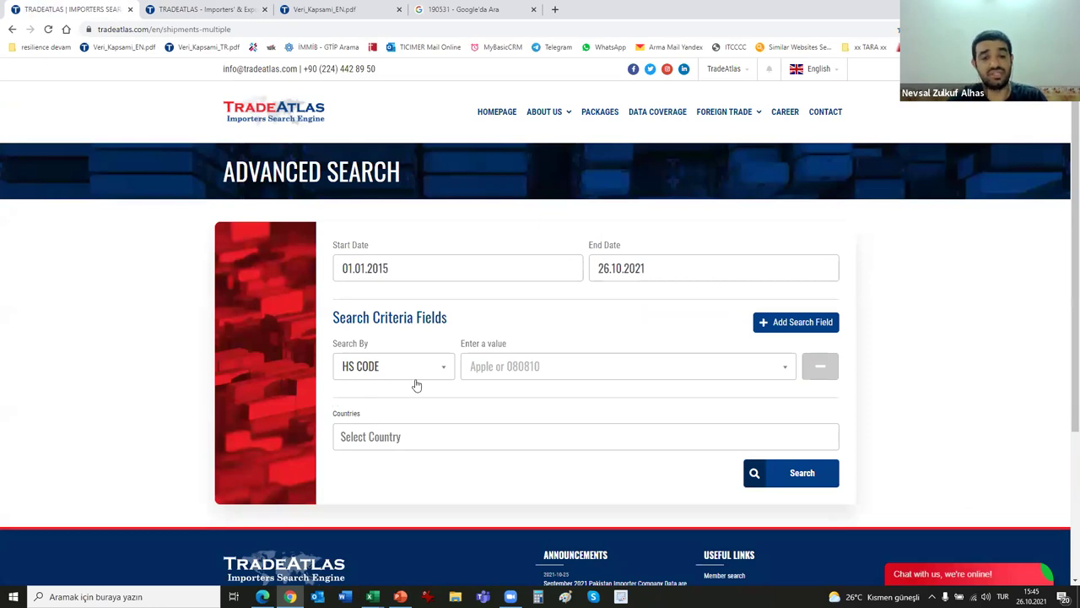
pyautogui.scroll(-1, 470, 309)
pyautogui.click(410, 257)
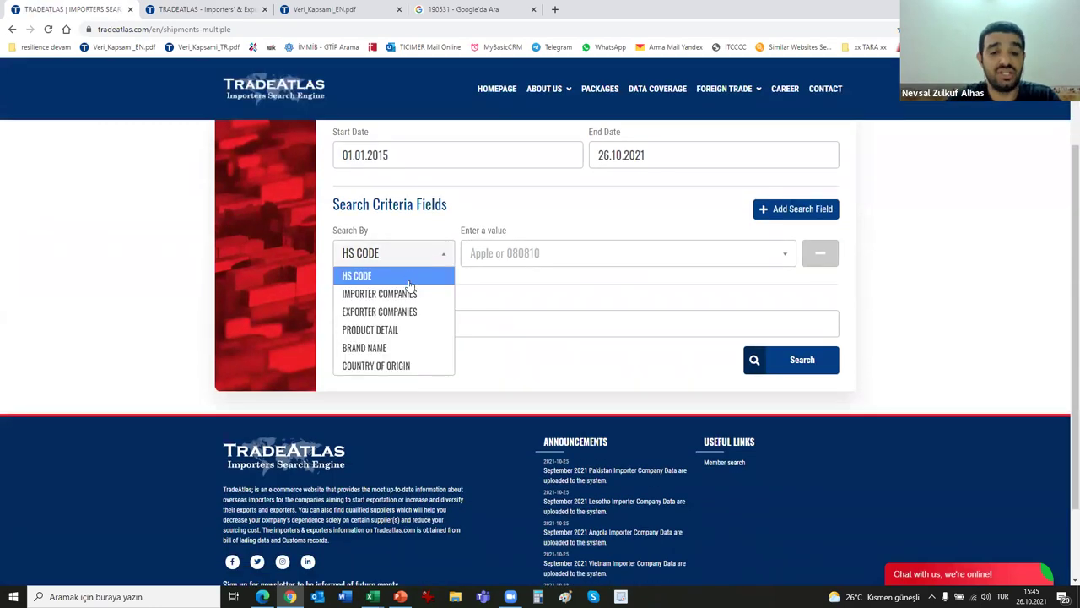
pyautogui.click(417, 331)
pyautogui.click(547, 252)
pyautogui.write('textile')
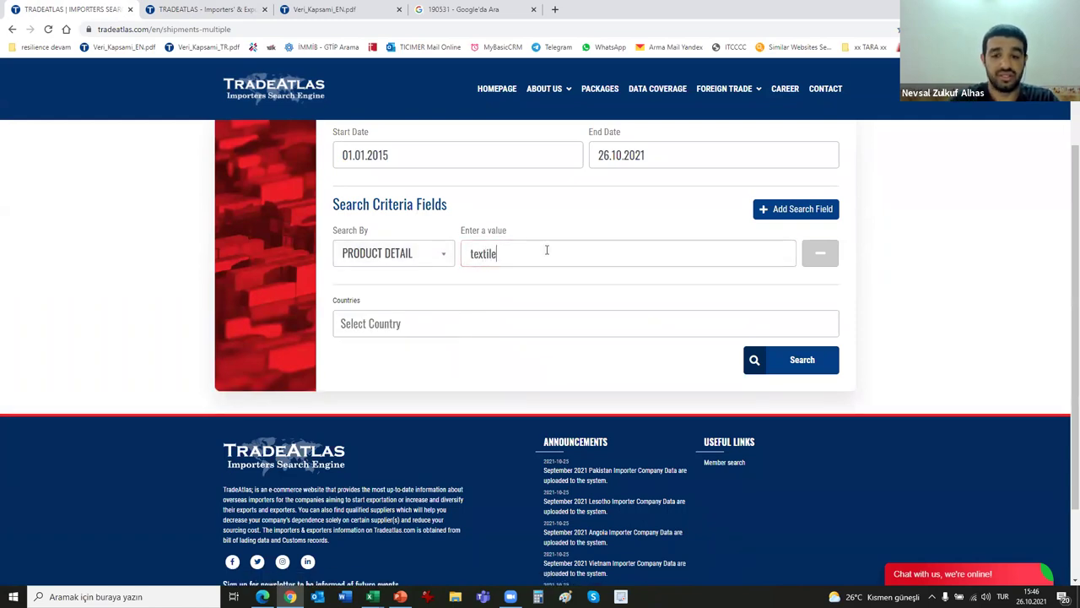
pyautogui.click(479, 315)
pyautogui.write('rus')
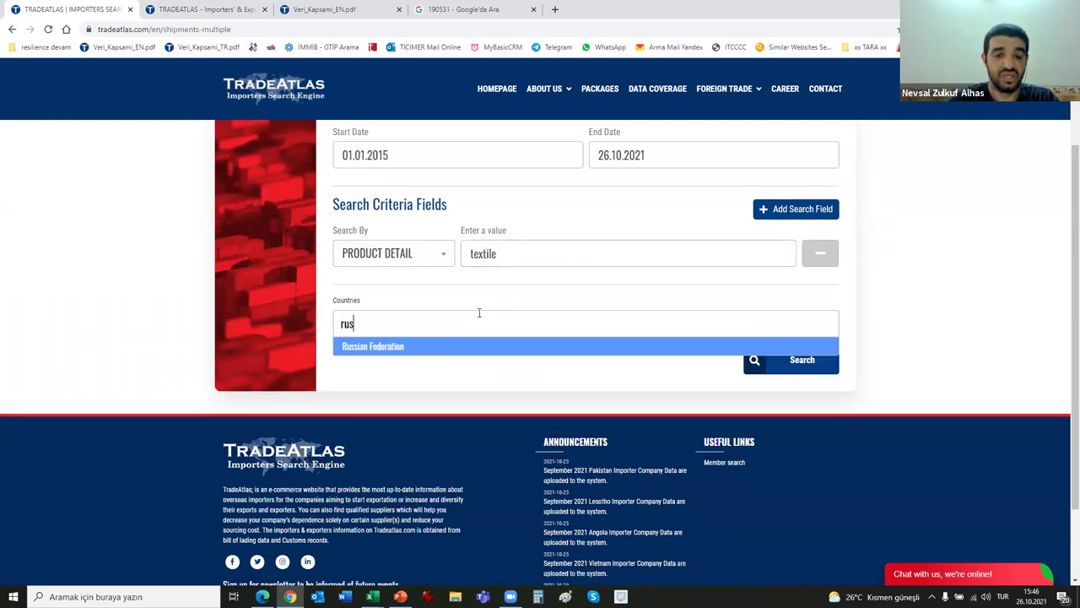
pyautogui.click(489, 347)
# Step: Add a Country of Origin criterion set to Turkey and run the search
pyautogui.click(794, 213)
pyautogui.click(408, 309)
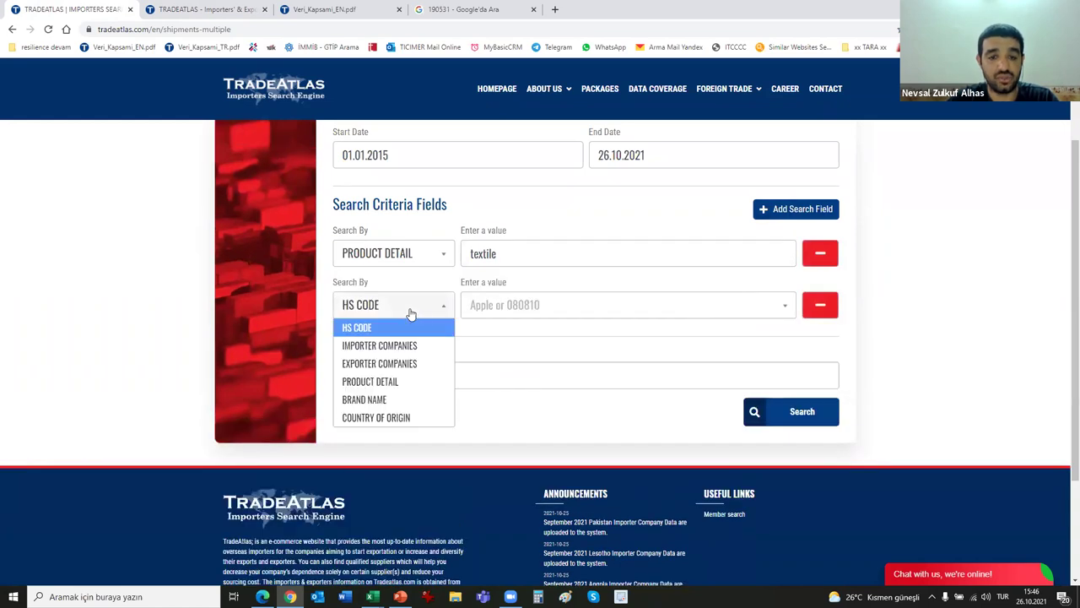
pyautogui.click(408, 418)
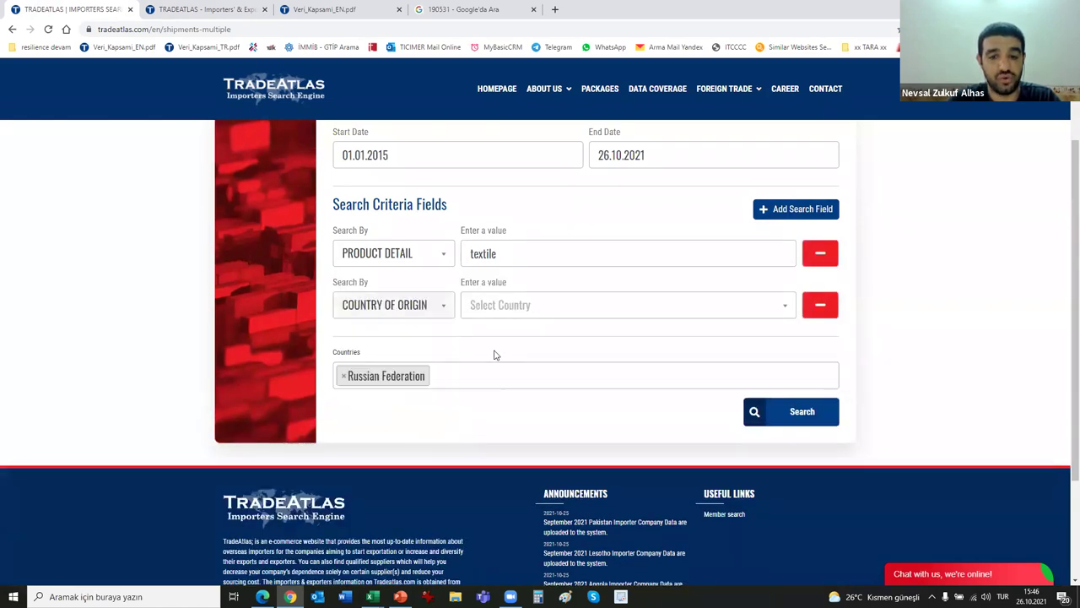
pyautogui.click(533, 304)
pyautogui.write('turk')
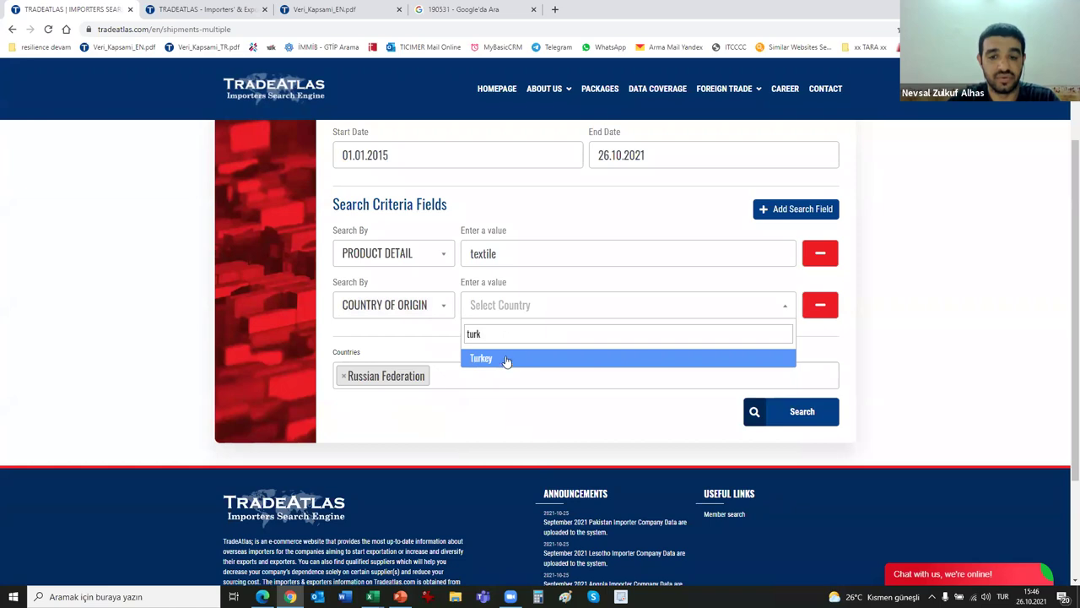
pyautogui.click(505, 358)
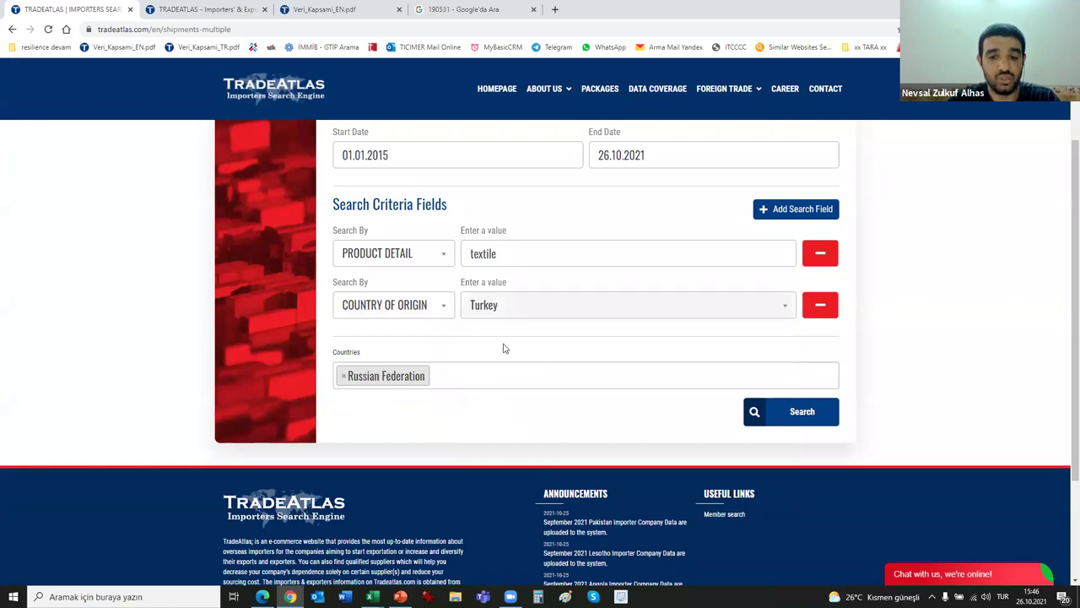
pyautogui.click(805, 411)
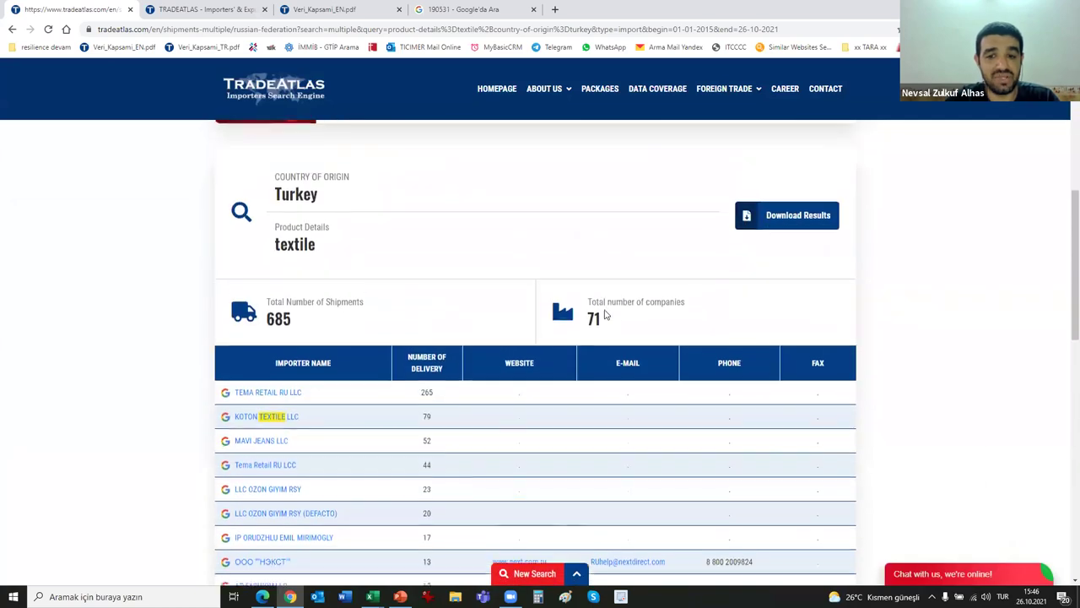
# Step: Note the 71 importer companies and download 150 records of the textile results
pyautogui.doubleClick(602, 311)
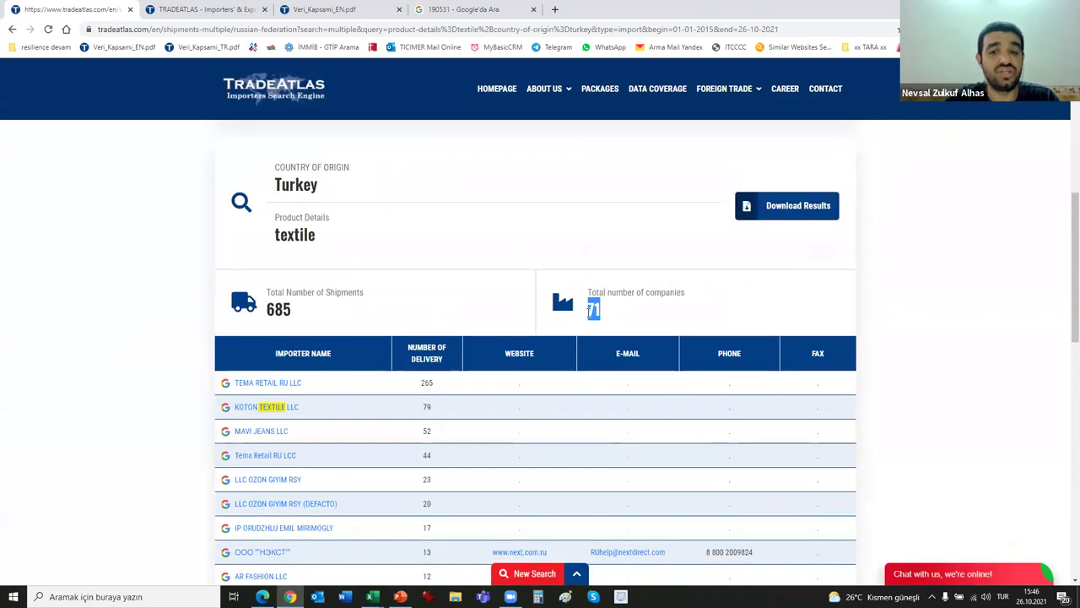
pyautogui.click(462, 255)
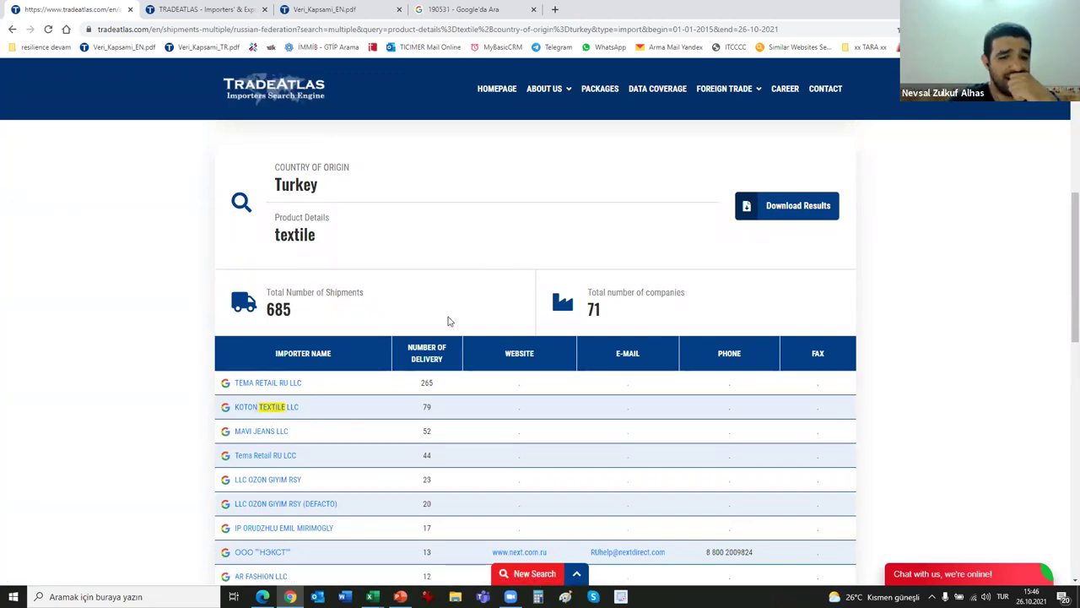
pyautogui.click(794, 211)
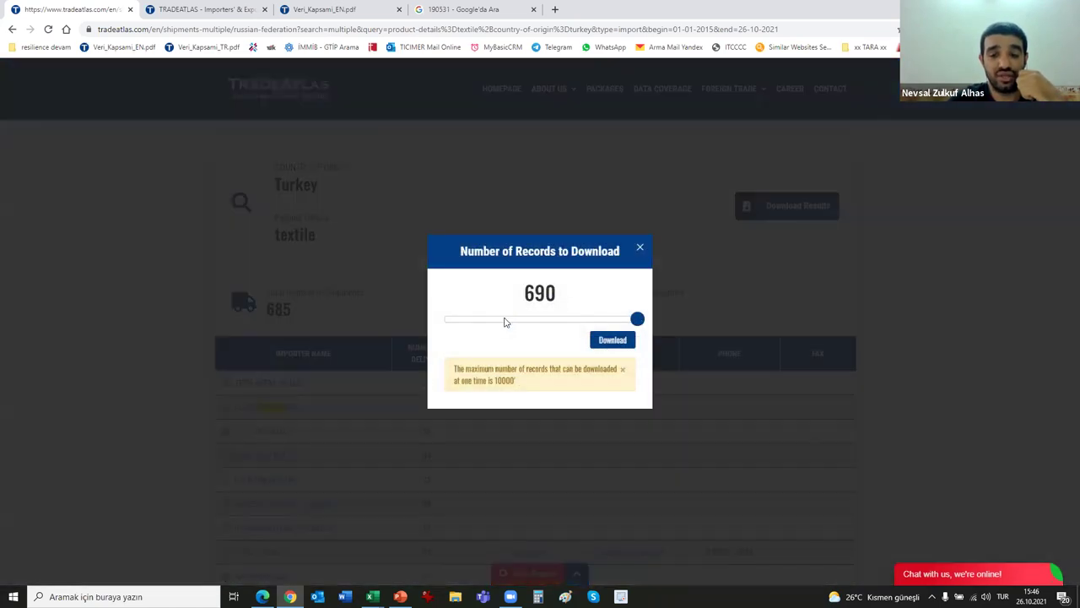
pyautogui.click(464, 319)
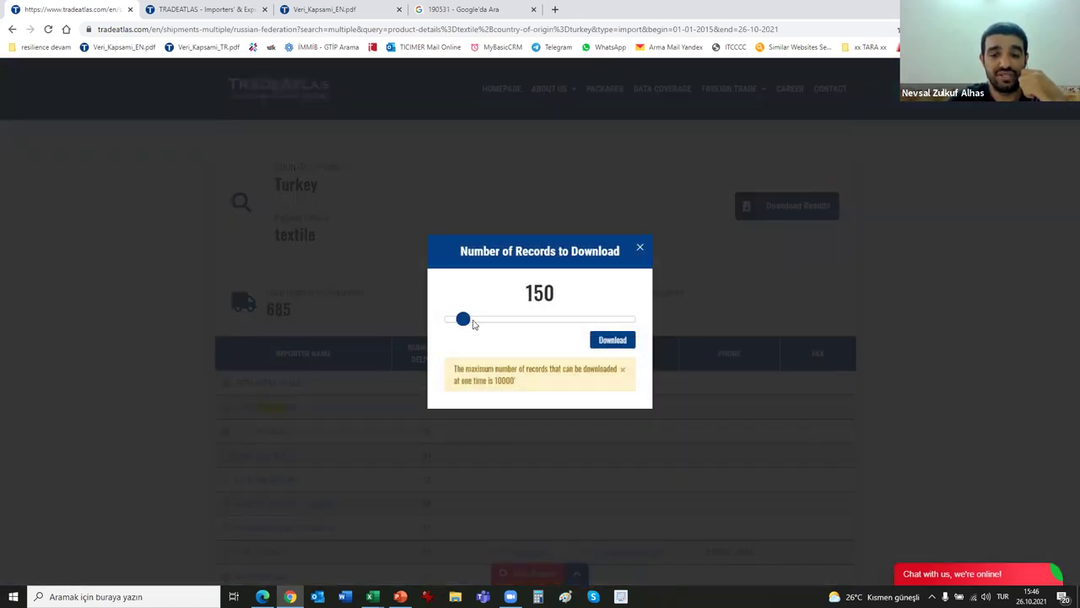
pyautogui.click(614, 340)
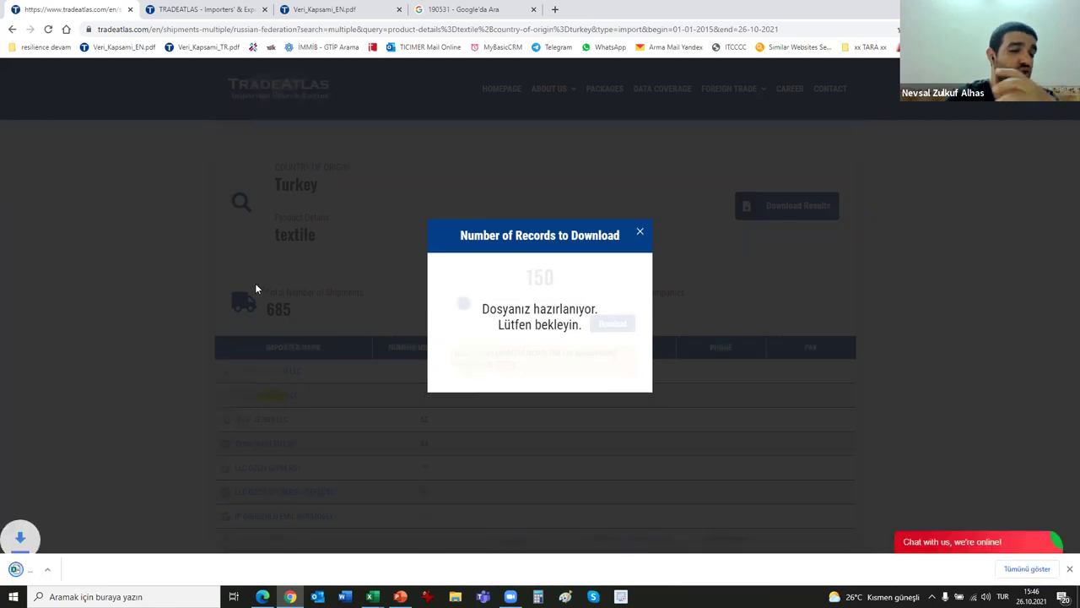
# Step: Close the download dialog once the Trade Atlas spreadsheet is prepared
pyautogui.click(128, 460)
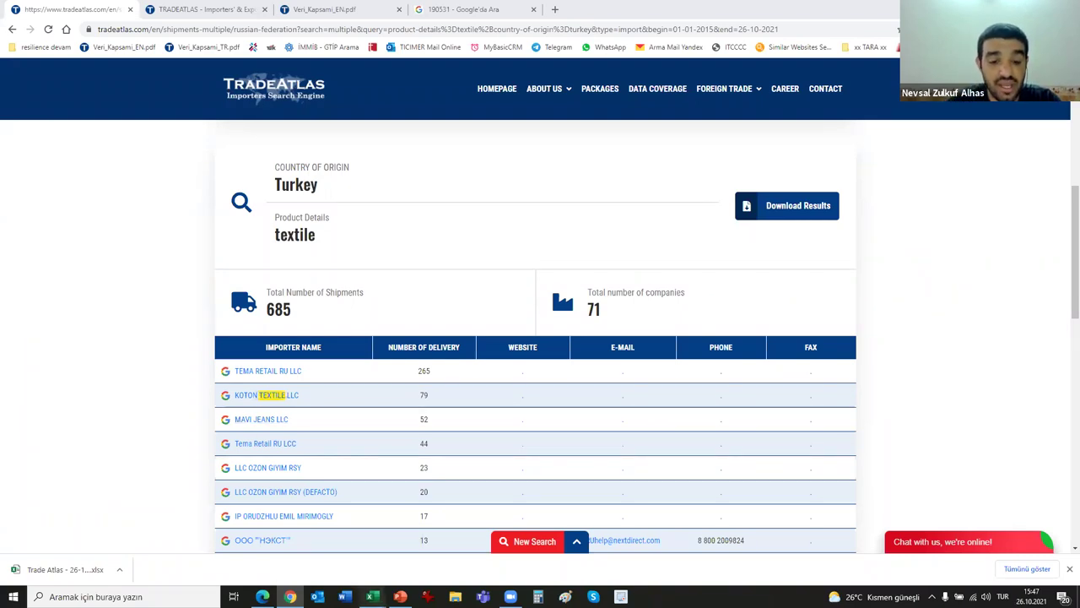
# Step: In the downloaded workbook, autofit the arrival date column and inspect the first row's details
pyautogui.moveTo(371, 597)
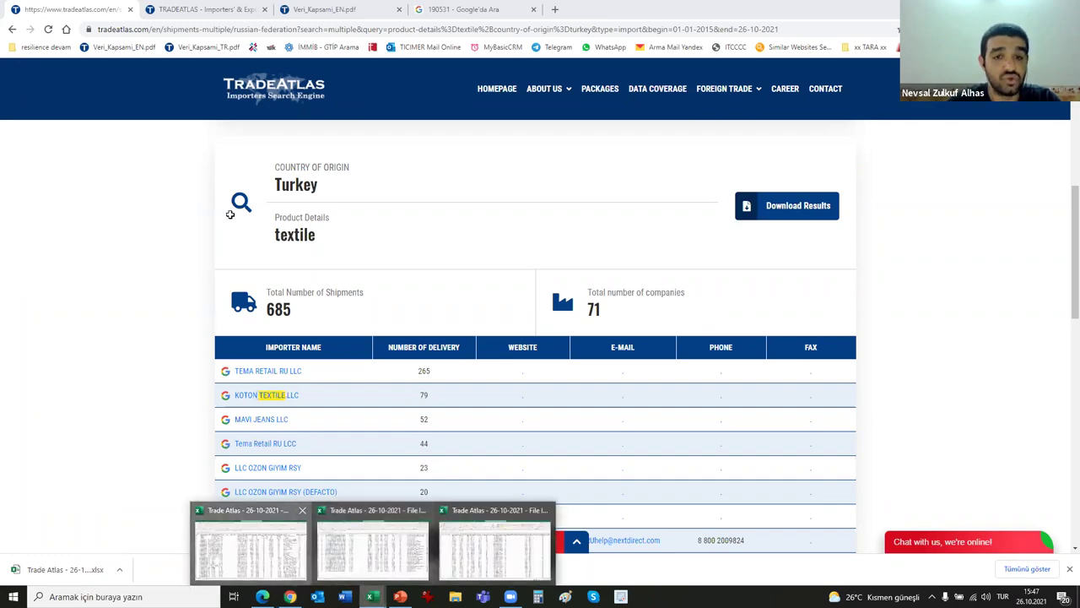
pyautogui.hotkey('alt', 'Tab')
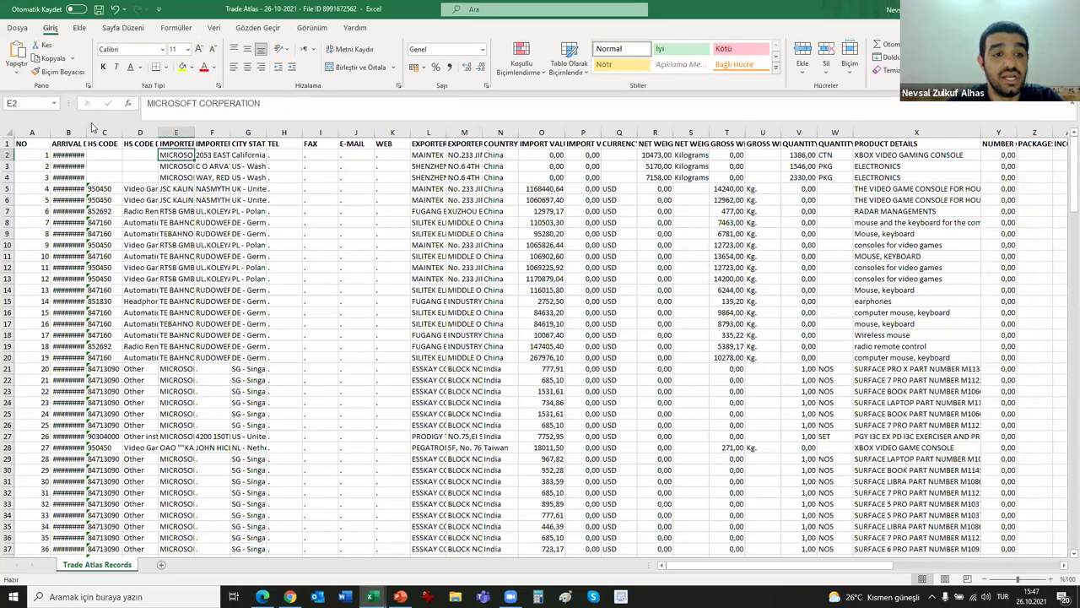
pyautogui.doubleClick(87, 132)
pyautogui.click(89, 155)
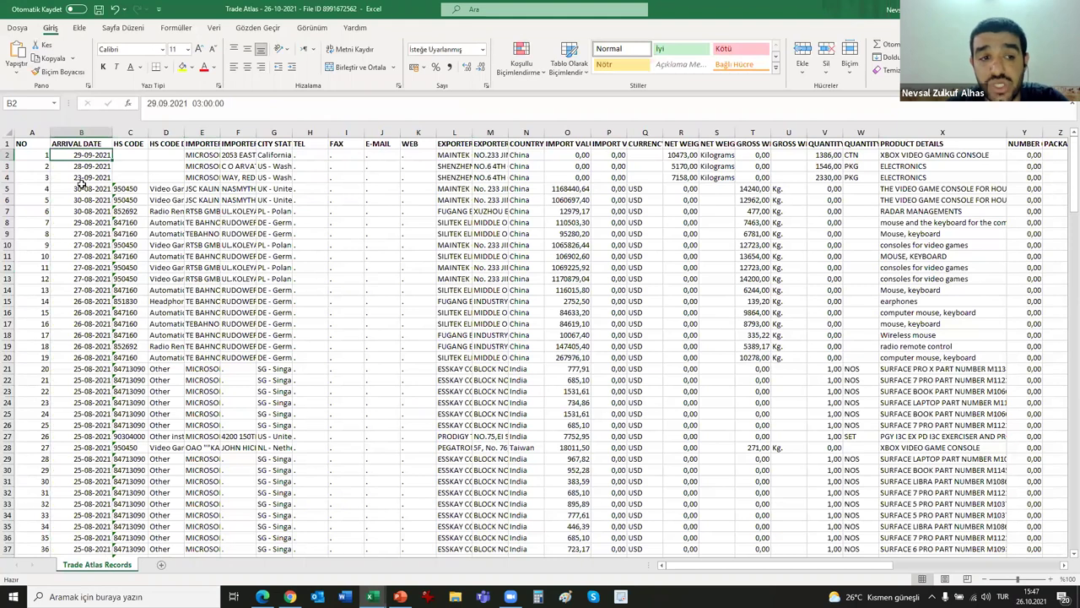
pyautogui.click(454, 154)
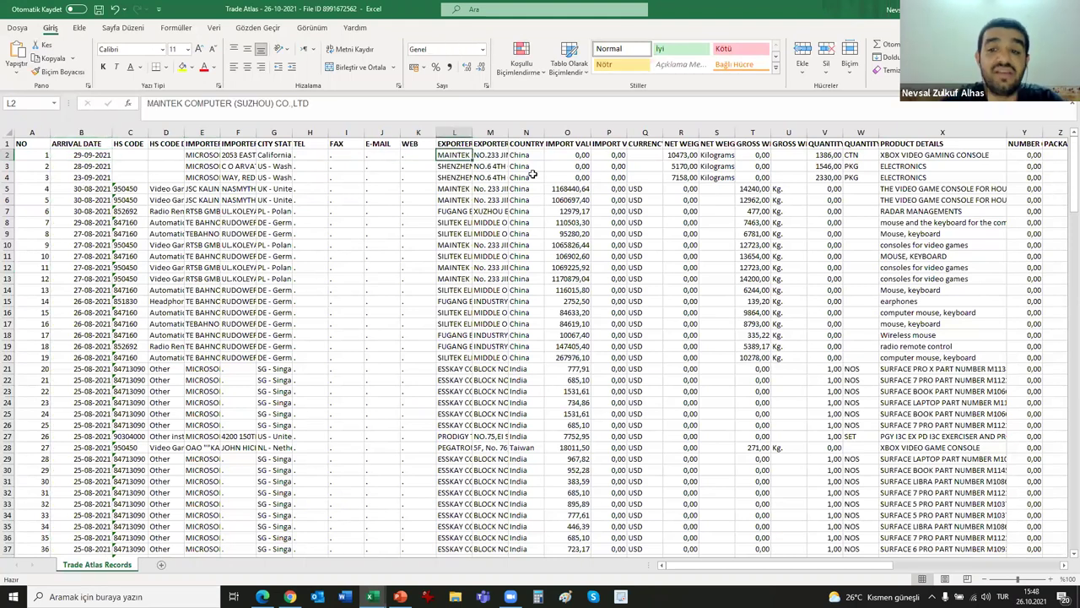
pyautogui.click(923, 158)
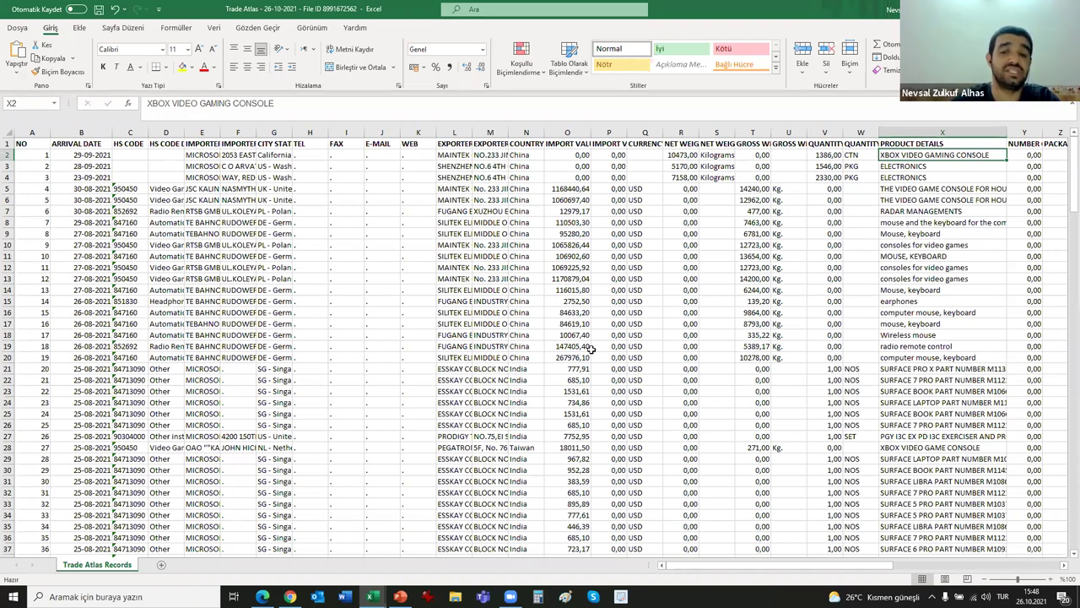
# Step: Select the exporter names and product details in rows 2–30, then return to TradeAtlas
pyautogui.click(456, 154)
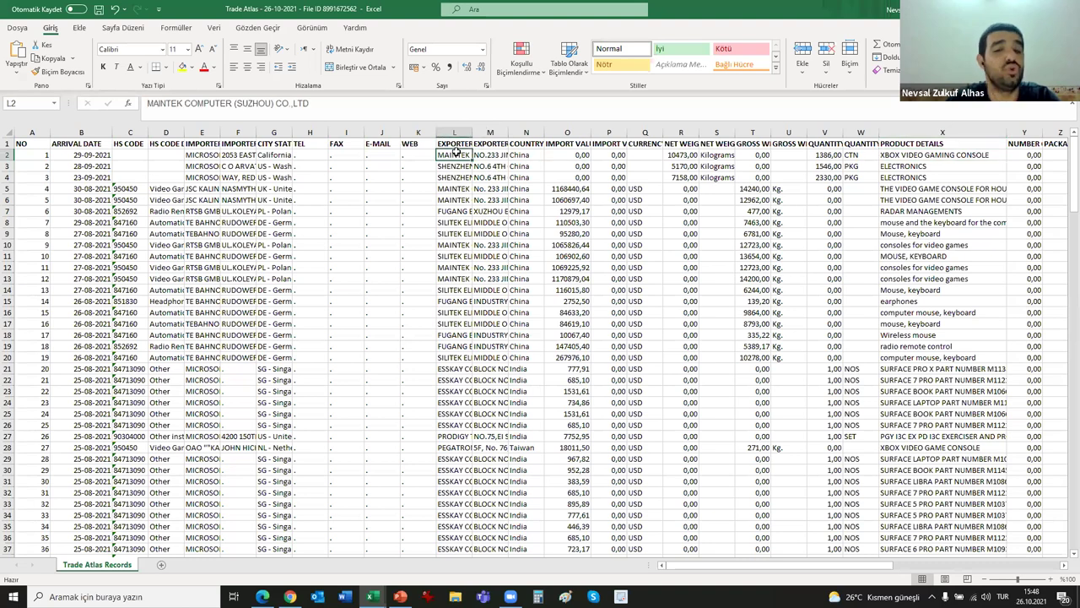
pyautogui.moveTo(457, 153); pyautogui.dragTo(456, 458)
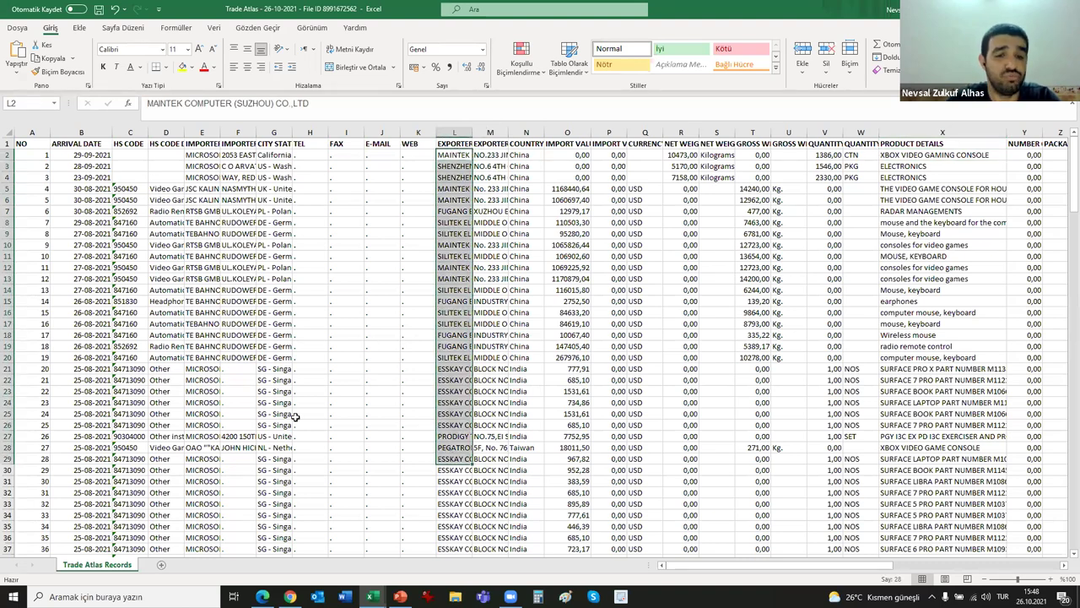
pyautogui.moveTo(935, 154); pyautogui.dragTo(922, 470)
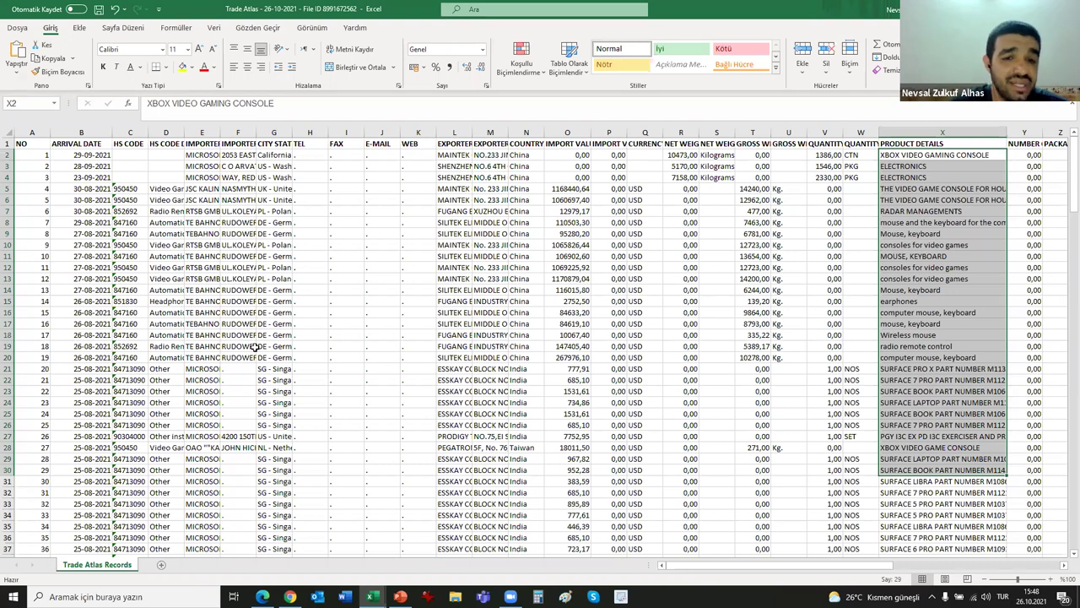
pyautogui.click(46, 326)
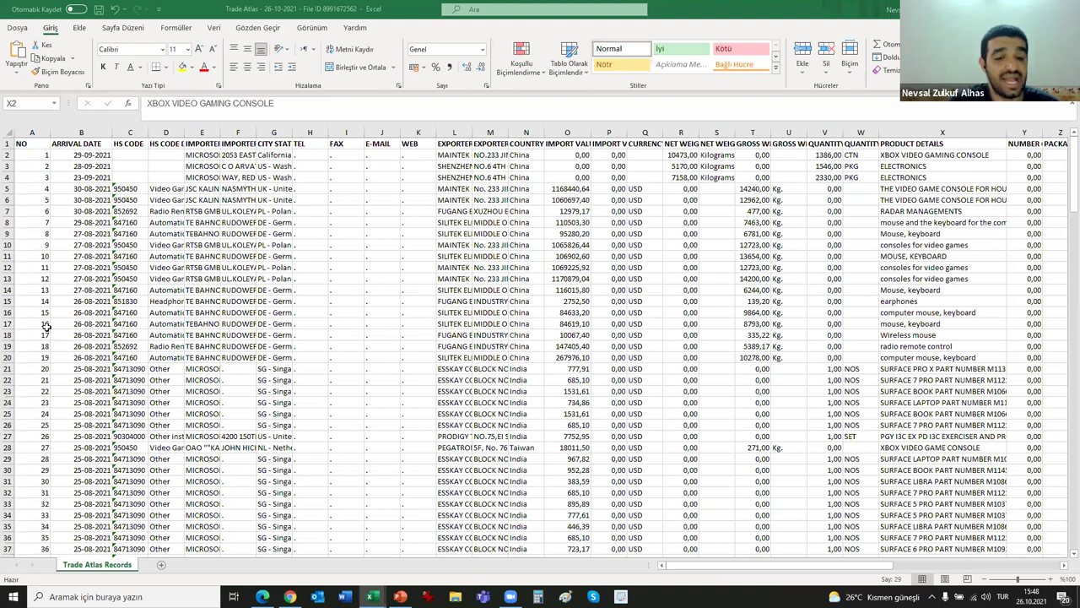
pyautogui.click(290, 596)
pyautogui.scroll(4, 518, 284)
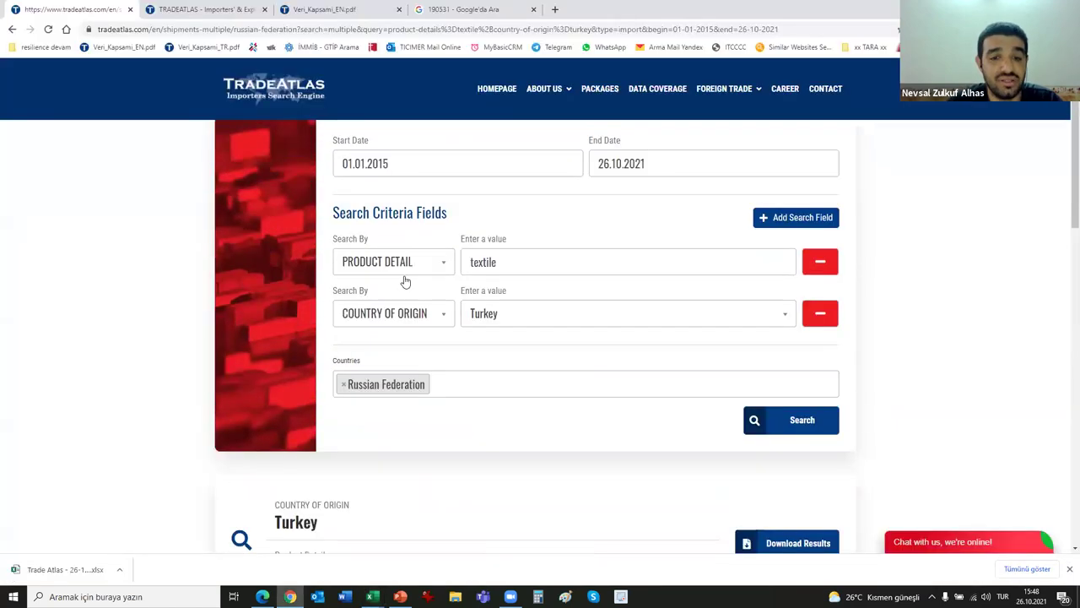
# Step: Drop the origin filter and search Importer Companies for 'dhl', yielding 2,070 shipments
pyautogui.click(819, 313)
pyautogui.click(376, 262)
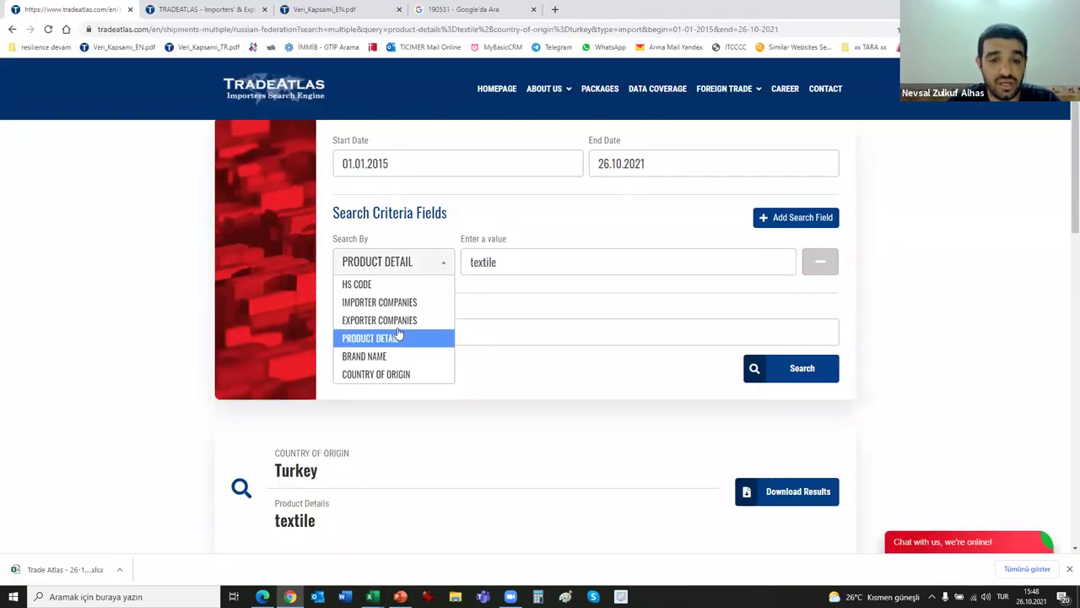
pyautogui.click(379, 302)
pyautogui.doubleClick(485, 261)
pyautogui.write('dhl')
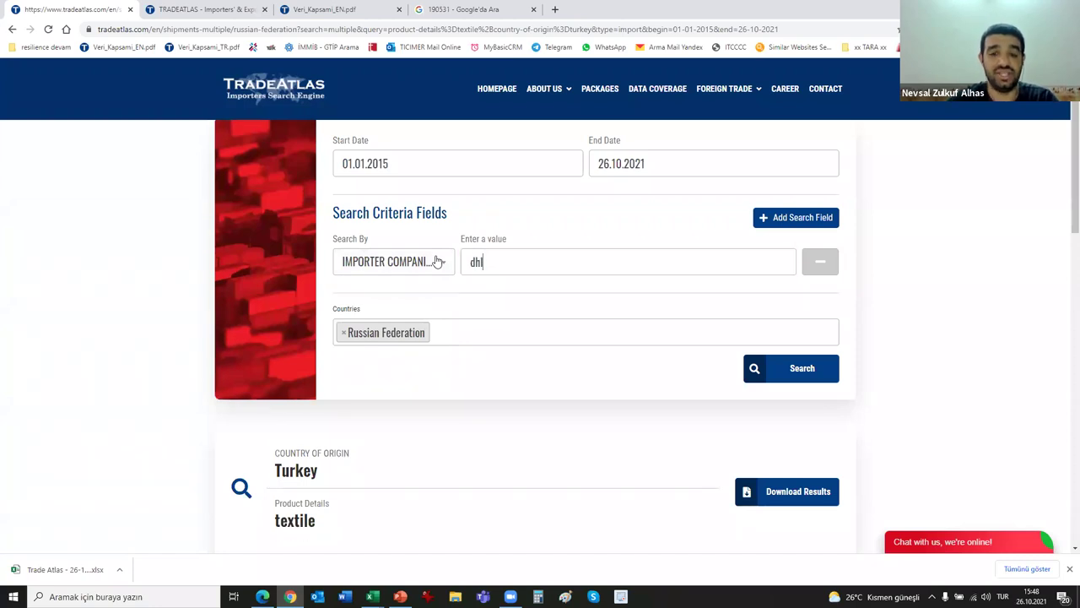
pyautogui.click(791, 377)
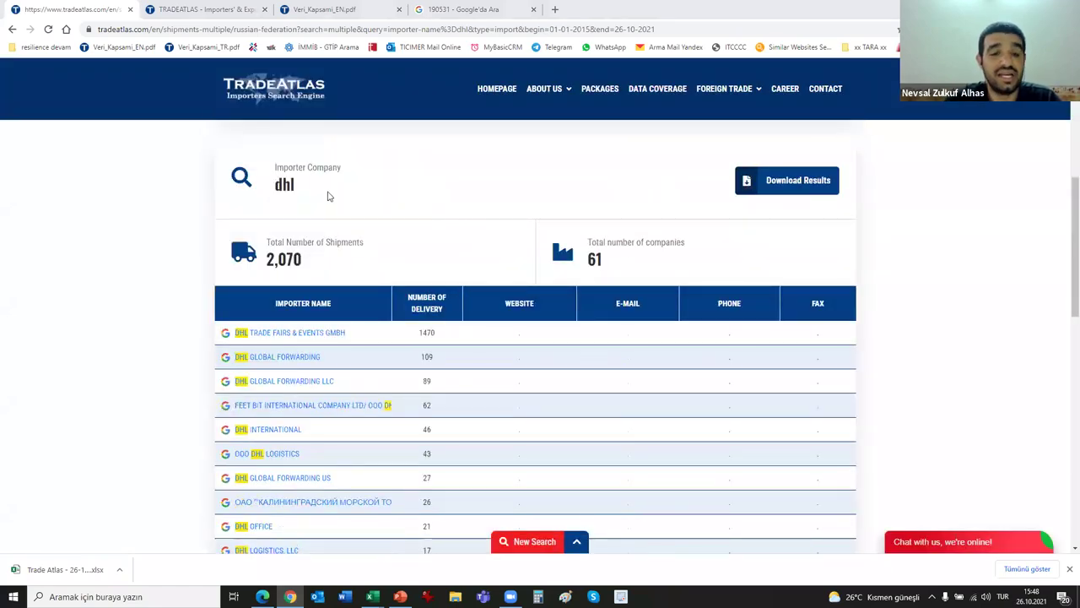
pyautogui.moveTo(267, 263); pyautogui.dragTo(311, 267)
pyautogui.click(318, 266)
# Step: Rerun the dhl importer search across All Countries and review the 7,867,540 shipments total
pyautogui.scroll(4, 532, 257)
pyautogui.click(343, 388)
pyautogui.click(393, 422)
pyautogui.click(808, 422)
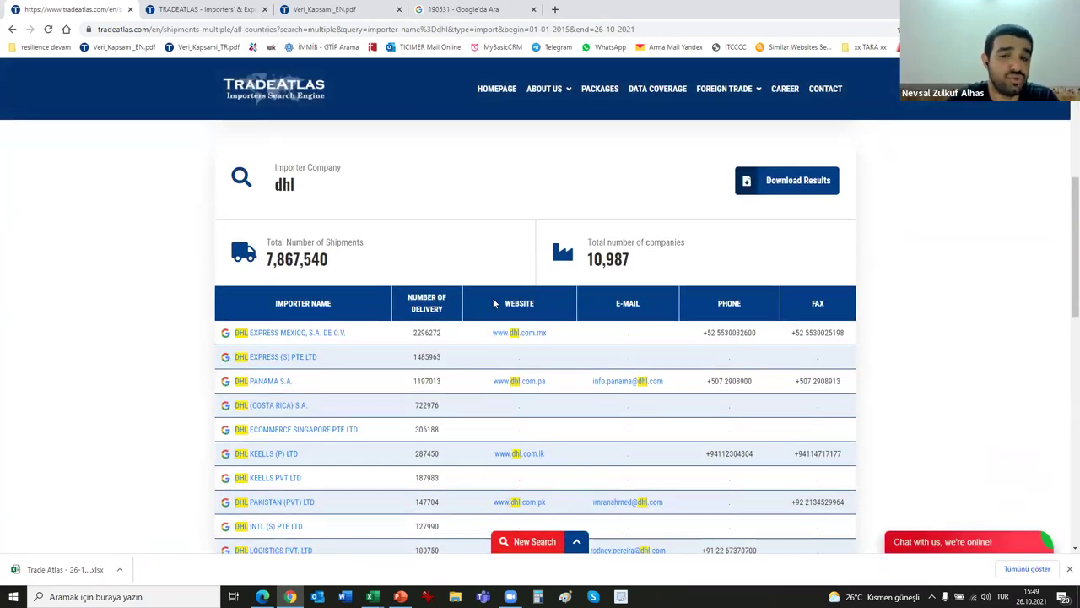
pyautogui.scroll(2, 498, 287)
pyautogui.scroll(-1, 498, 287)
pyautogui.scroll(-2, 498, 287)
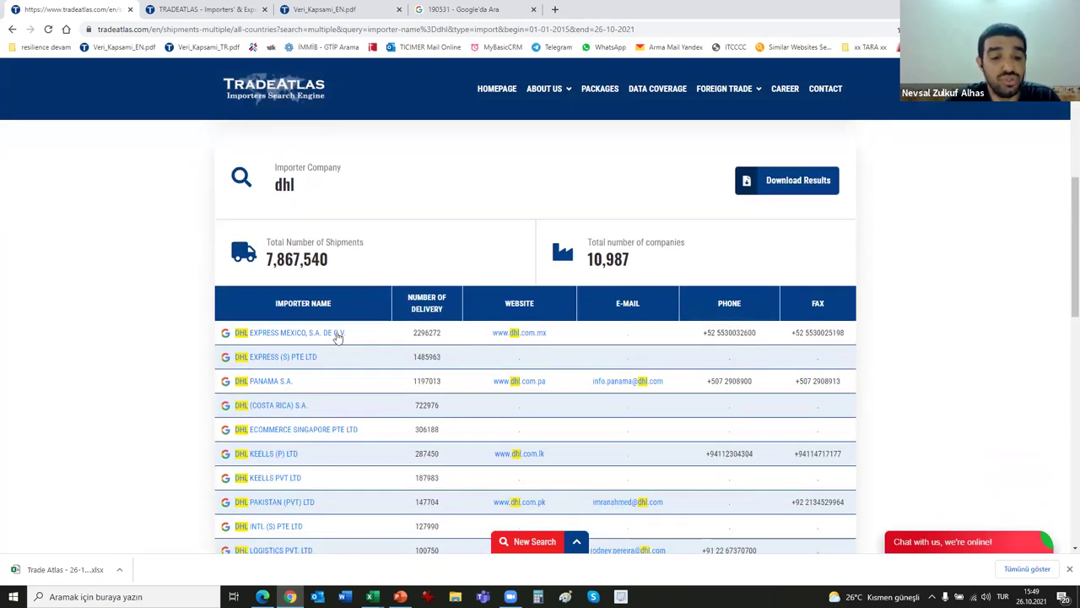
pyautogui.scroll(3, 431, 380)
pyautogui.scroll(5, 440, 372)
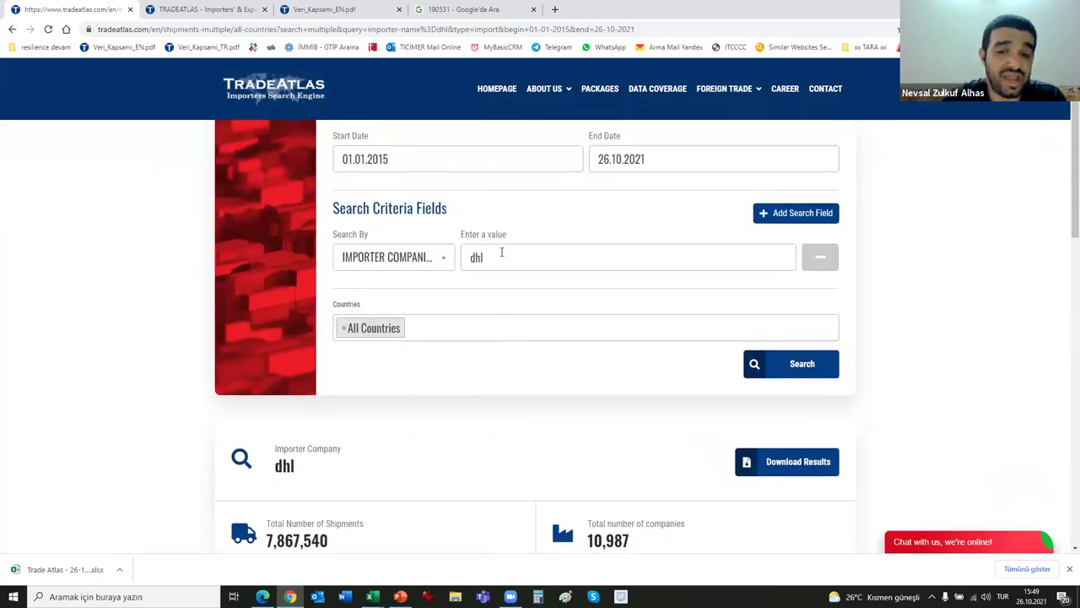
pyautogui.moveTo(501, 259); pyautogui.dragTo(470, 257)
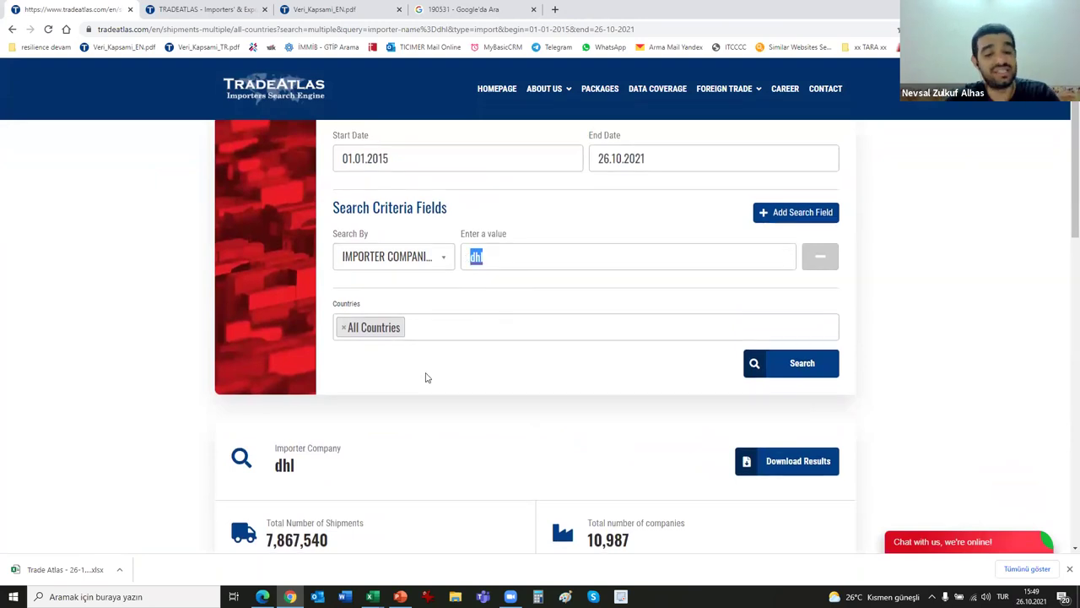
pyautogui.scroll(-3, 363, 354)
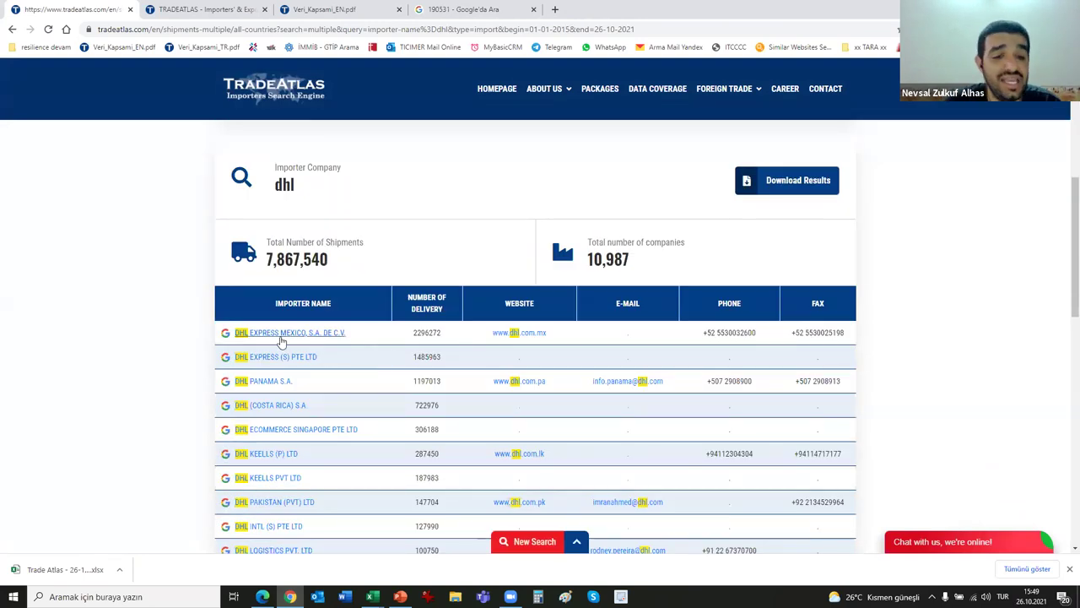
pyautogui.scroll(3, 363, 323)
pyautogui.scroll(-2, 458, 345)
pyautogui.moveTo(268, 427); pyautogui.dragTo(268, 405)
pyautogui.click(270, 406)
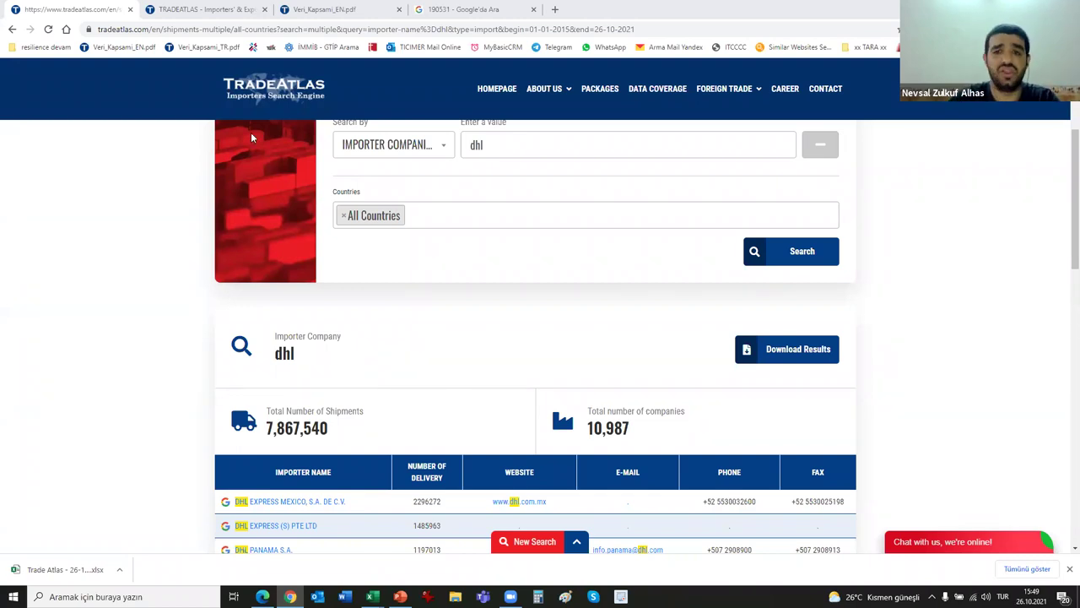
# Step: Search Google for 'tobb alım talepleri' and open the TOBB2B result
pyautogui.click(554, 10)
pyautogui.write('tobb alım ')
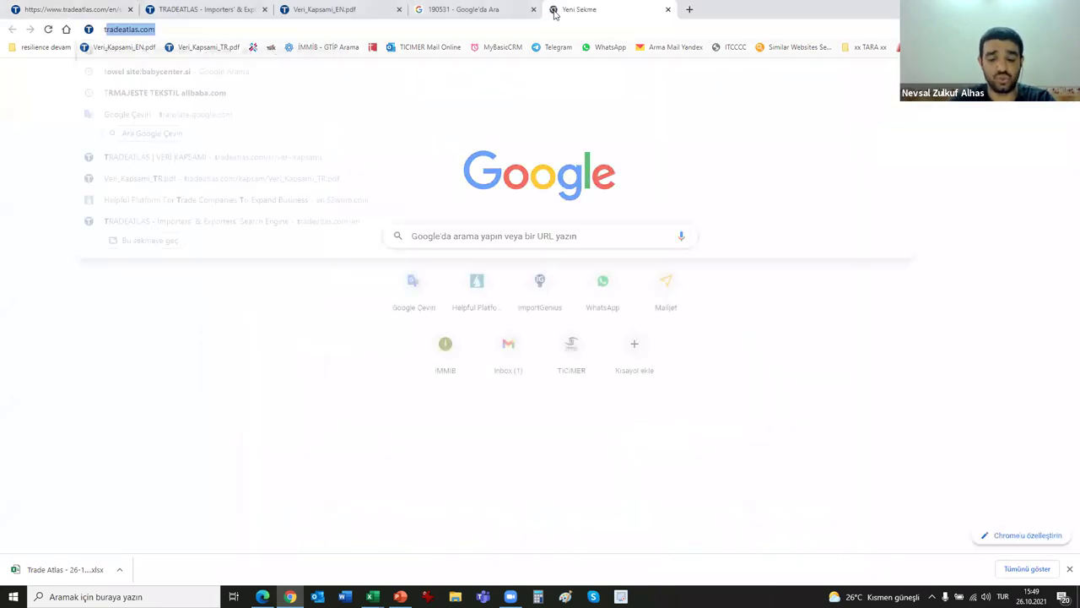
pyautogui.write('talepleri')
pyautogui.press('Return')
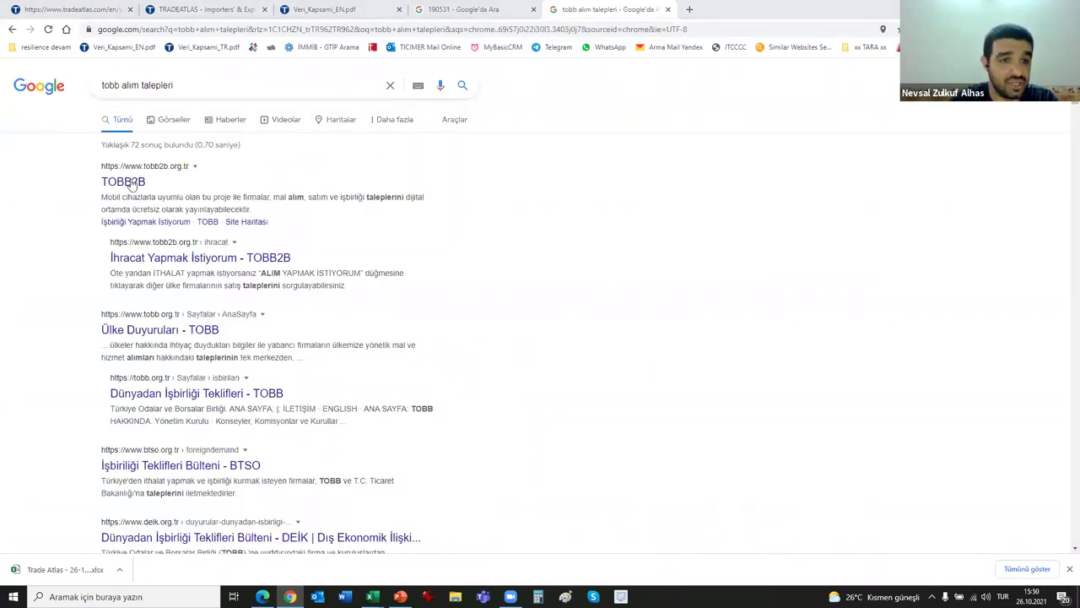
pyautogui.click(125, 184)
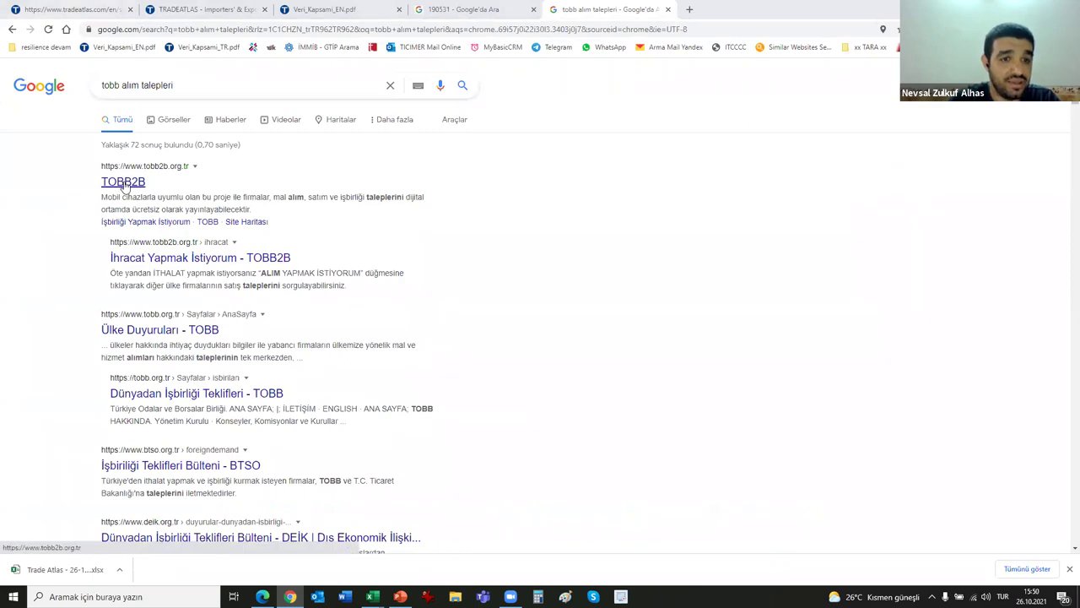
pyautogui.scroll(-3, 139, 211)
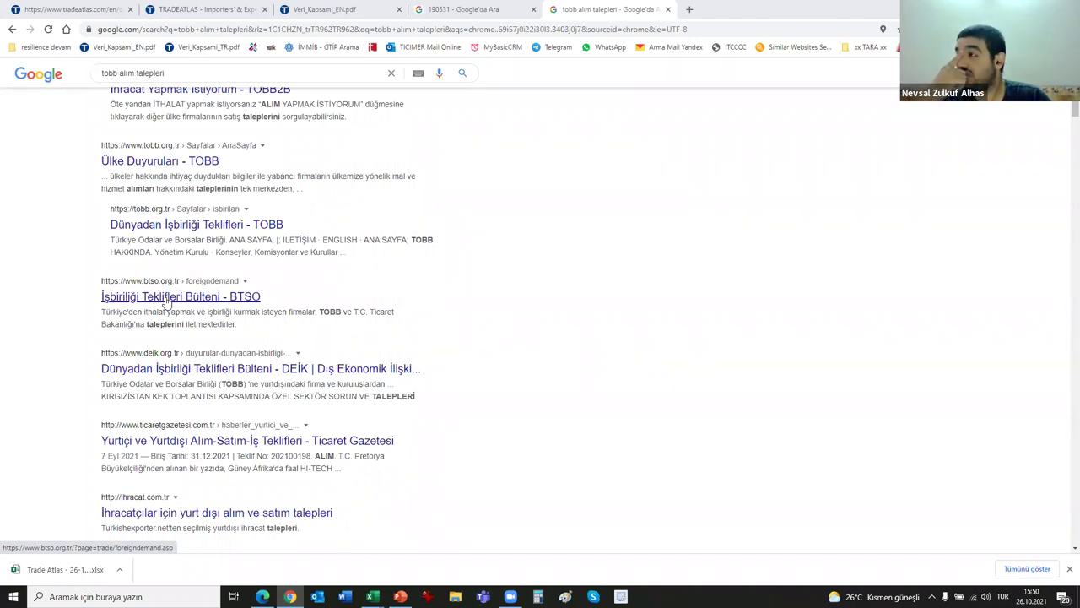
# Step: Search Google for 'kolay ihracat' from the address bar
pyautogui.hotkey('ctrl', 'l')
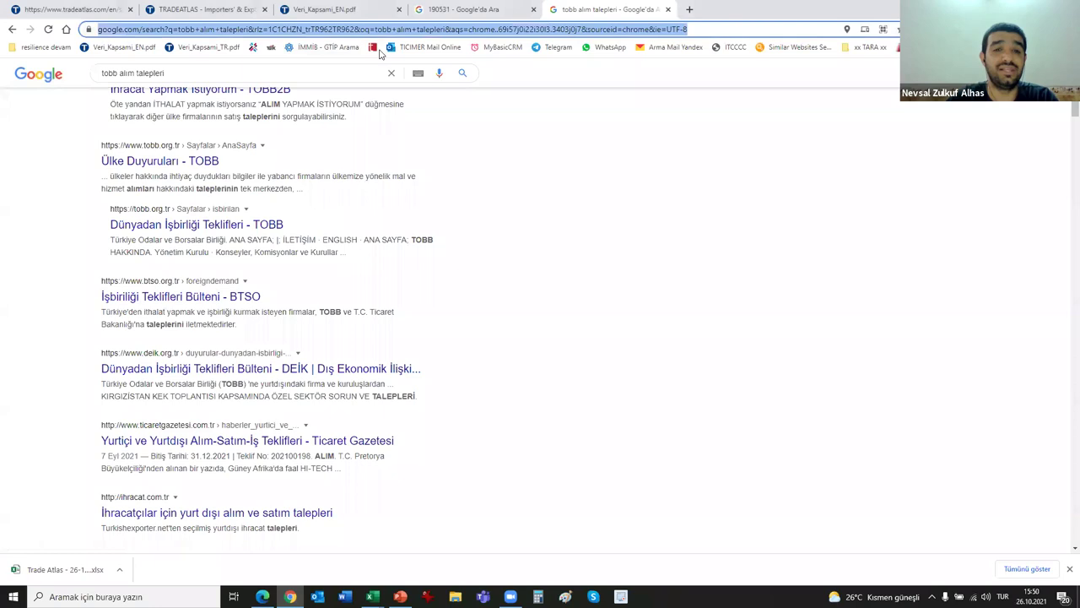
pyautogui.write('ko')
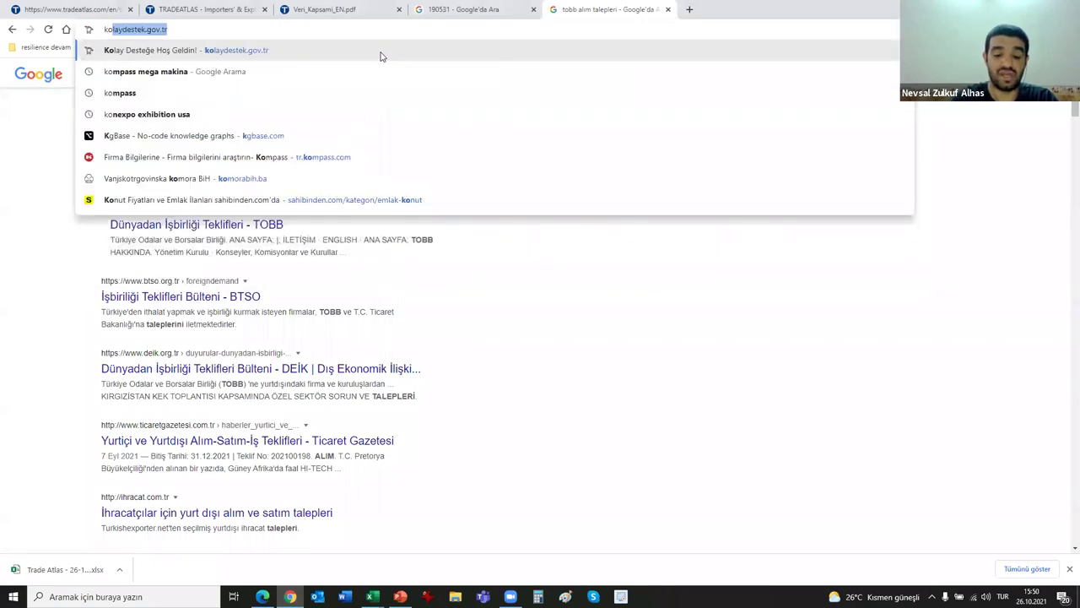
pyautogui.write('lay ihracat')
pyautogui.press('Return')
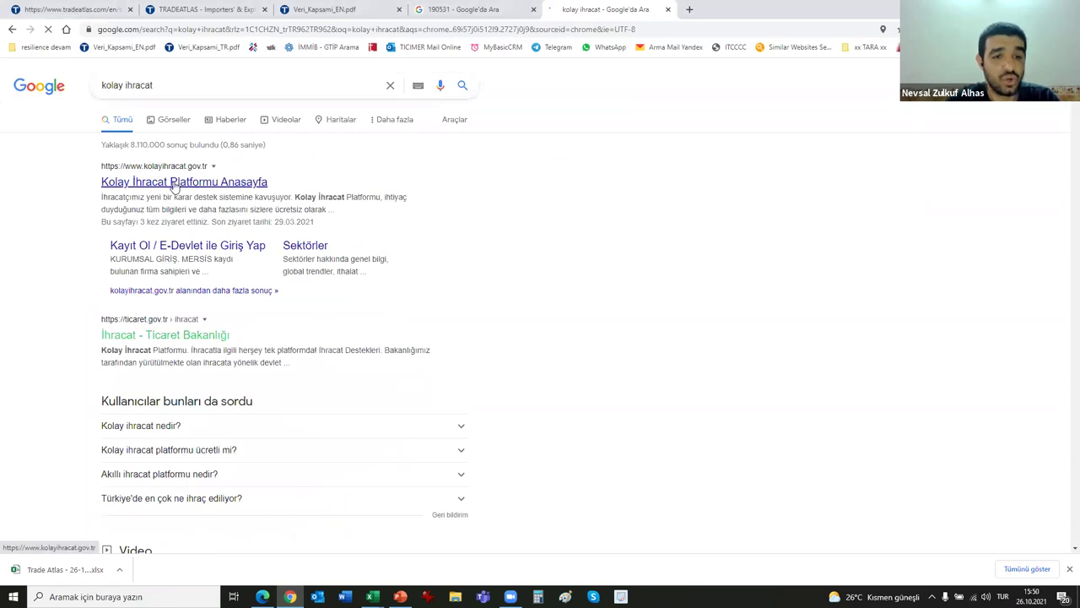
# Step: Open kolayihracat.gov.tr from the first search result, then return to the presentation
pyautogui.click(174, 184)
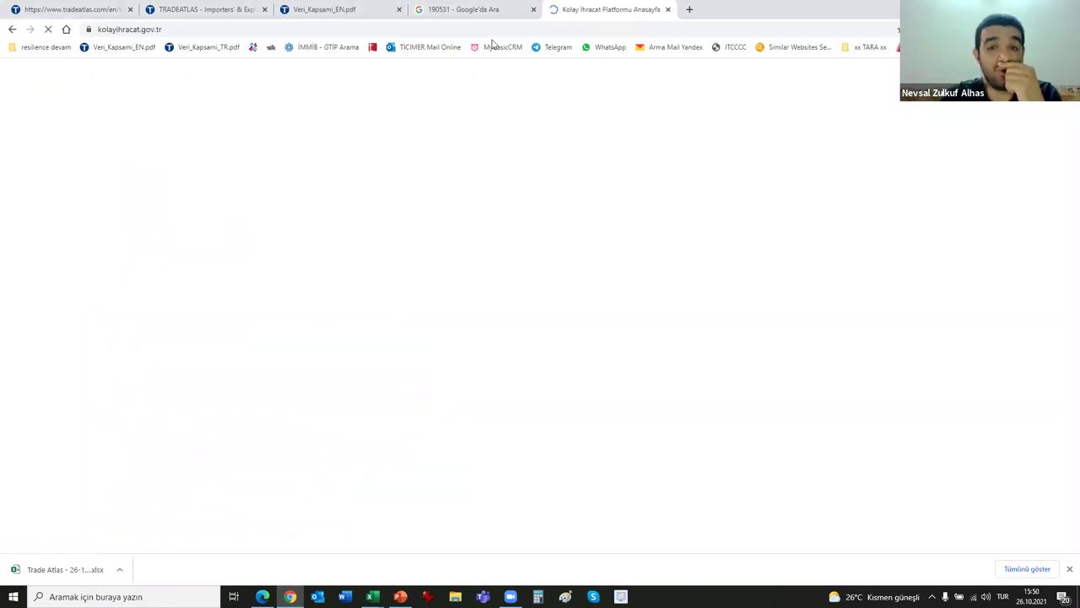
pyautogui.click(661, 32)
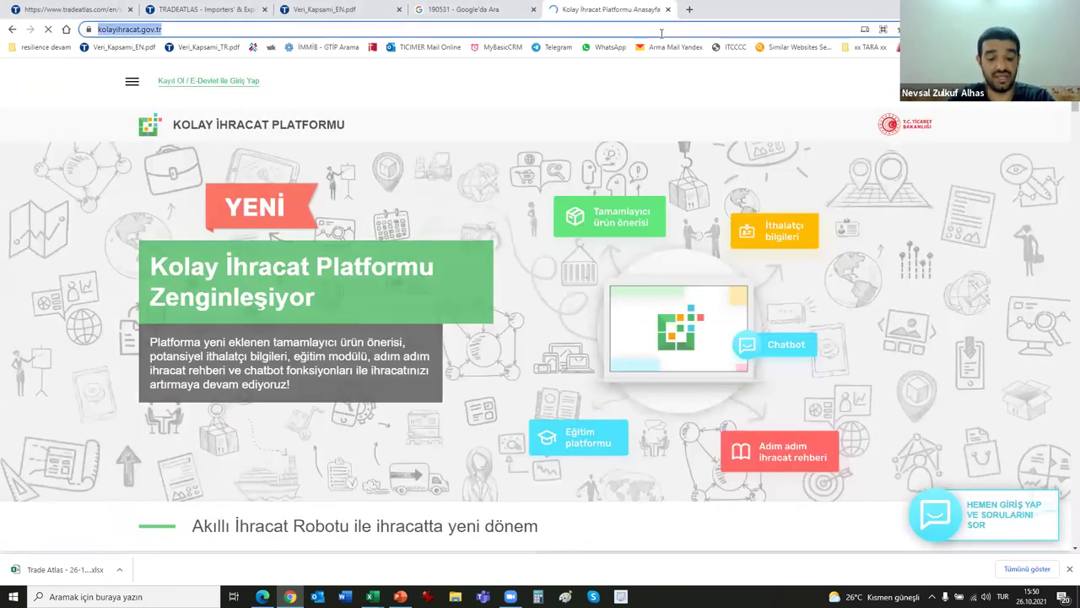
pyautogui.write('ticaret')
pyautogui.hotkey('ctrl', 'a')
pyautogui.press('BackSpace')
pyautogui.press('Escape')
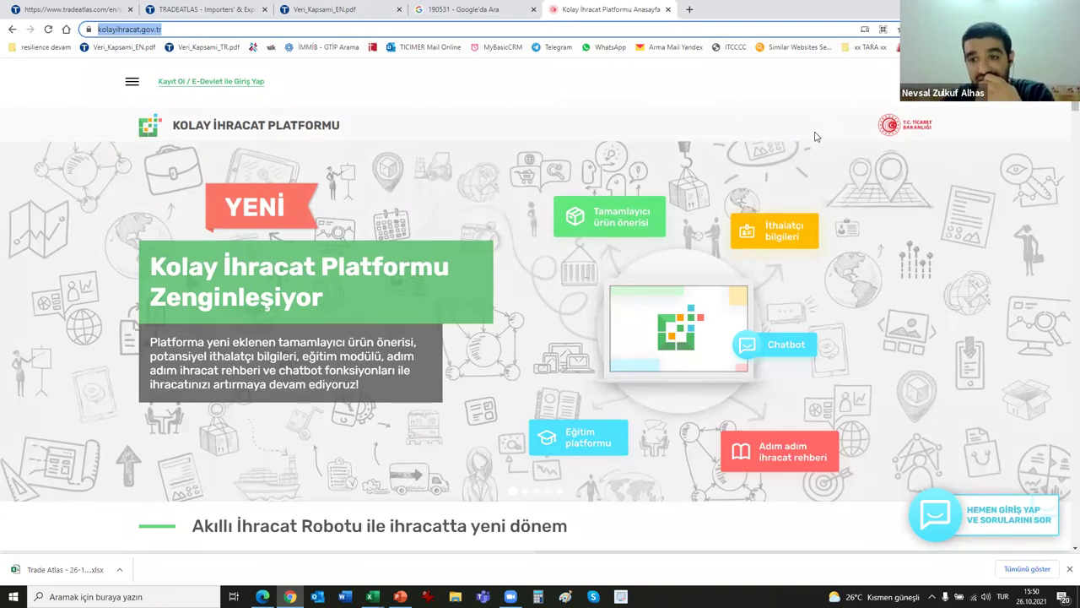
pyautogui.click(816, 136)
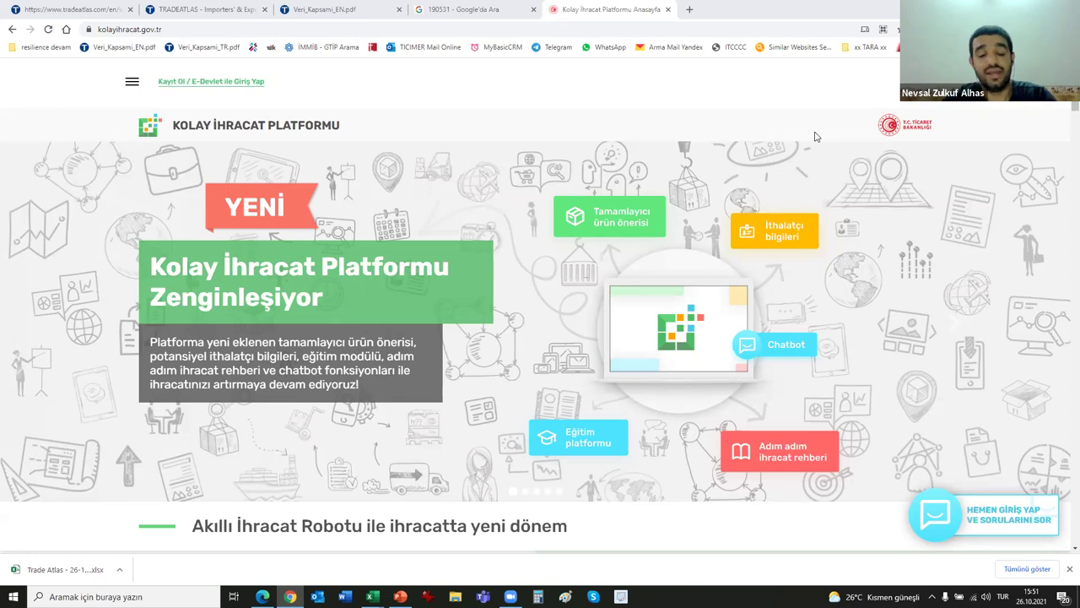
pyautogui.hotkey('alt', 'Tab')
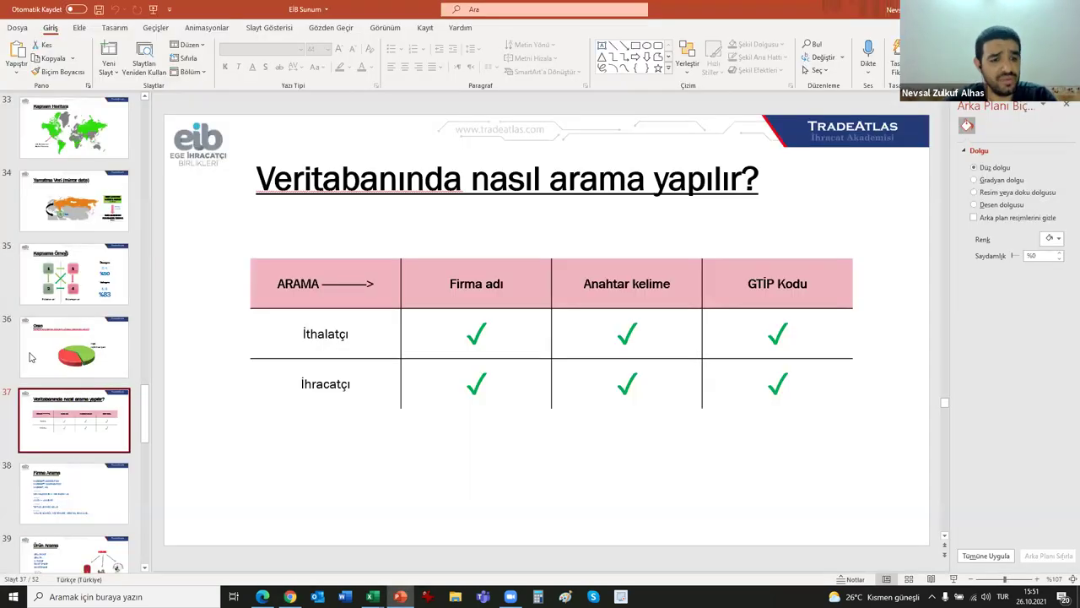
# Step: Go to slide 49 with the website links in the deck
pyautogui.scroll(-5, 61, 293)
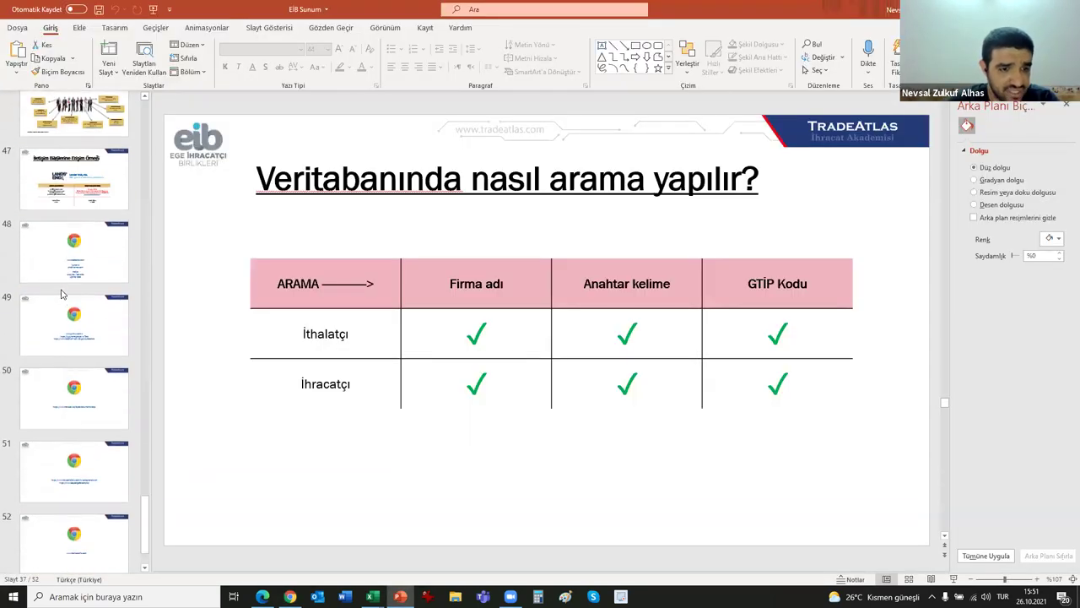
pyautogui.scroll(-1, 61, 293)
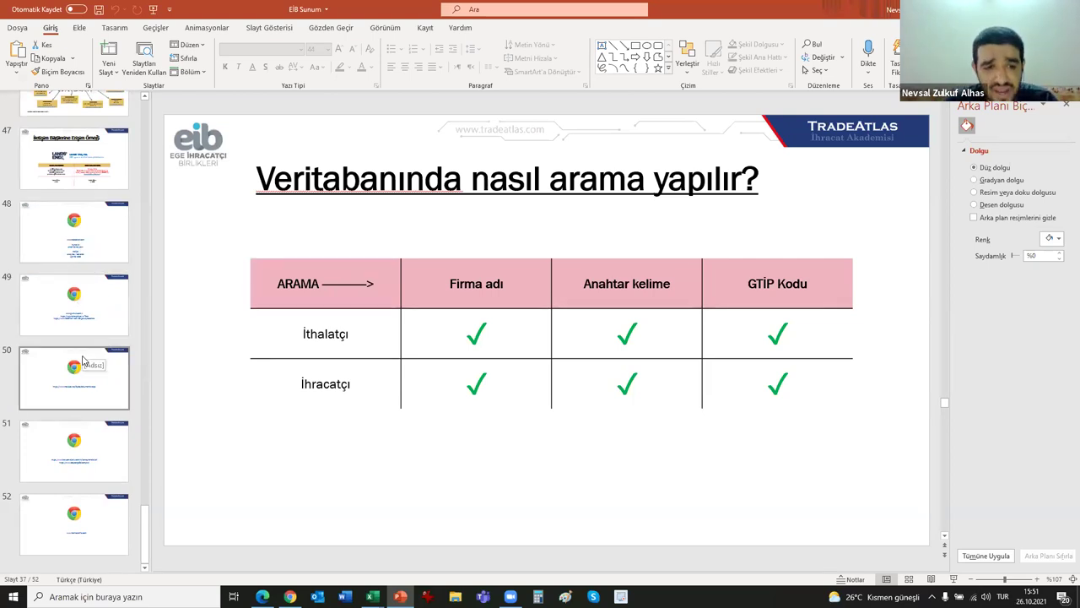
pyautogui.click(76, 244)
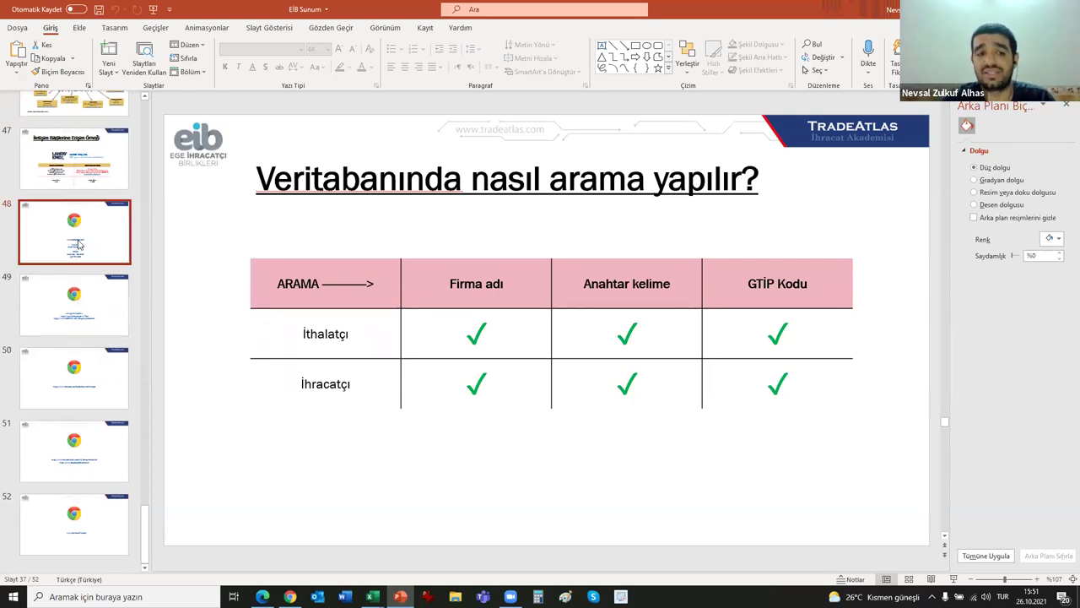
pyautogui.click(83, 311)
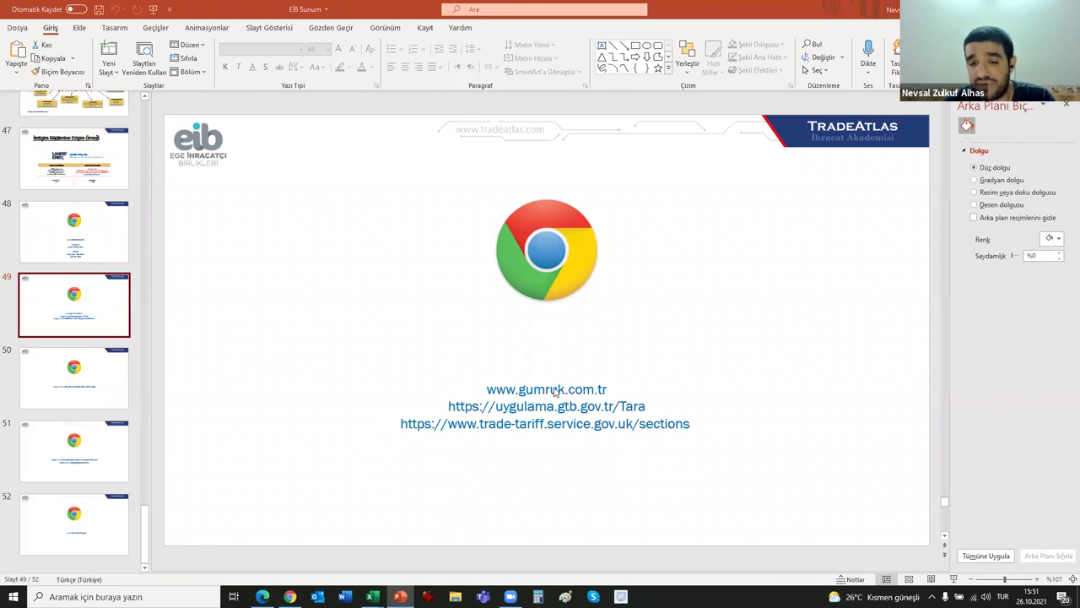
# Step: Copy the trade-tariff.service.gov.uk/sections link and load it in a new Chrome tab
pyautogui.moveTo(479, 424); pyautogui.dragTo(665, 424)
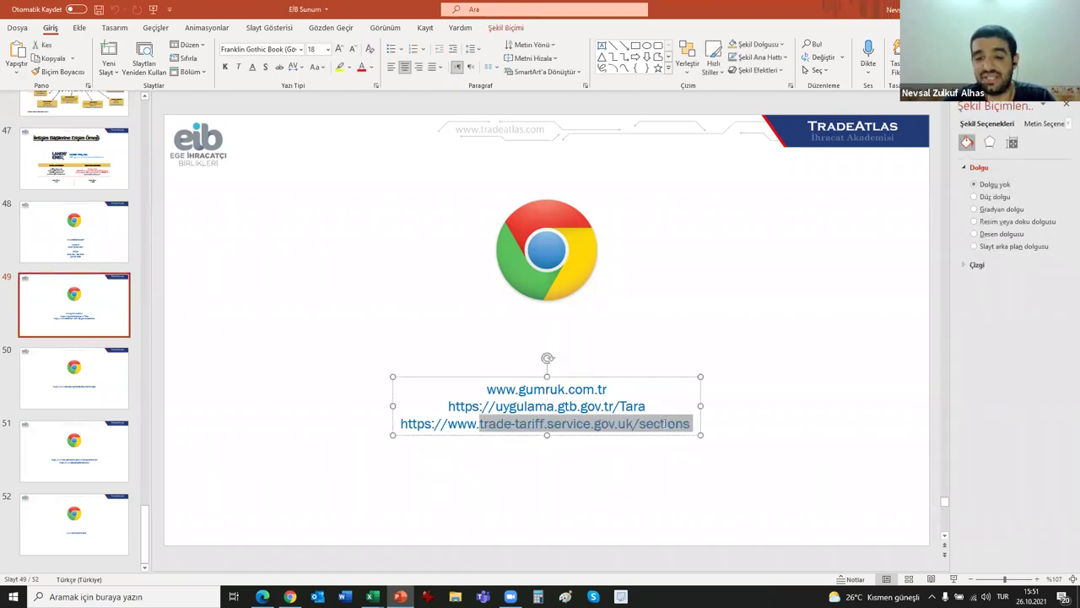
pyautogui.tripleClick(665, 423)
pyautogui.hotkey('ctrl', 'c')
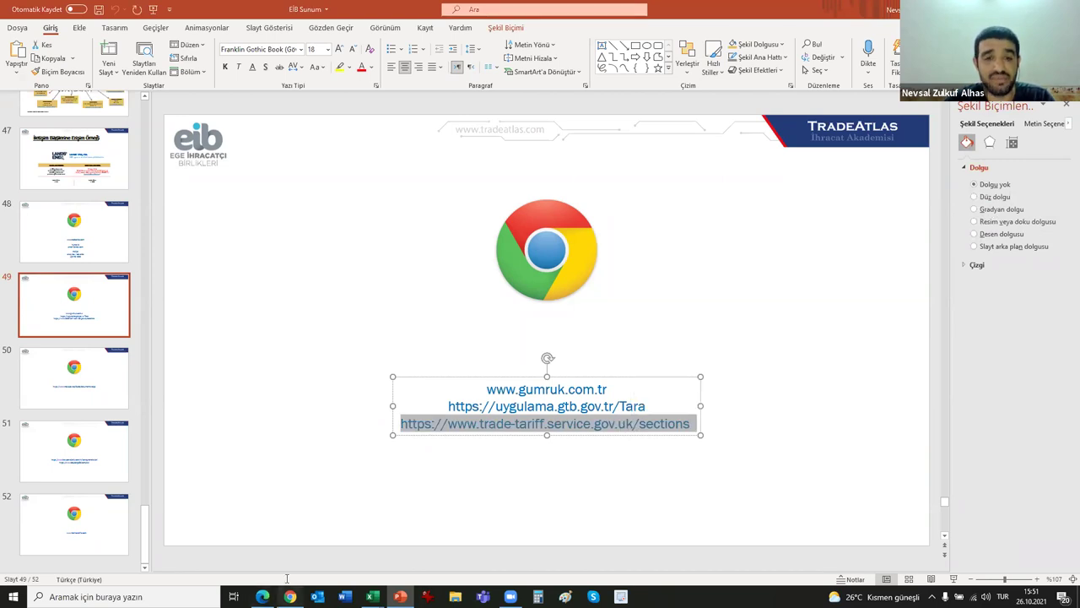
pyautogui.click(289, 597)
pyautogui.click(690, 9)
pyautogui.hotkey('ctrl', 'v')
pyautogui.press('Return')
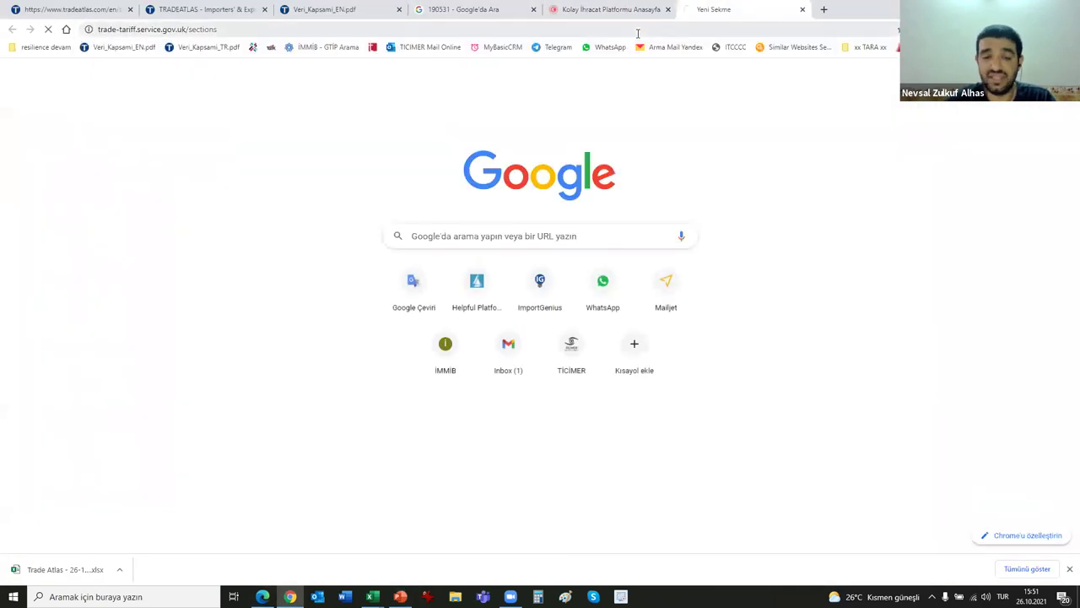
# Step: Open the Mineral products section and chapter 25 on salt, earths and stone
pyautogui.scroll(-5, 148, 282)
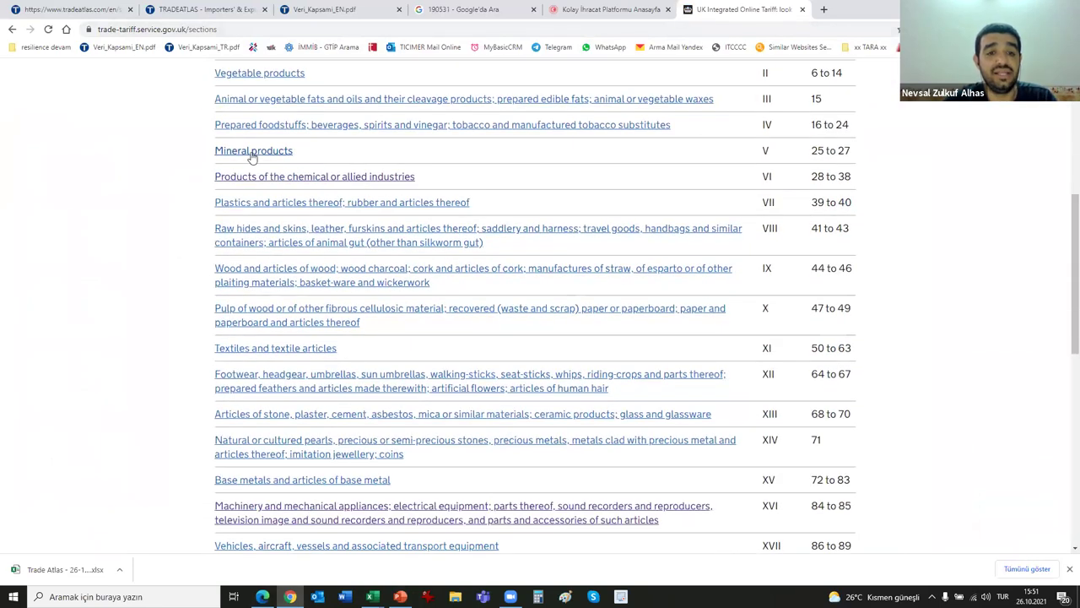
pyautogui.click(251, 152)
pyautogui.scroll(-3, 152, 308)
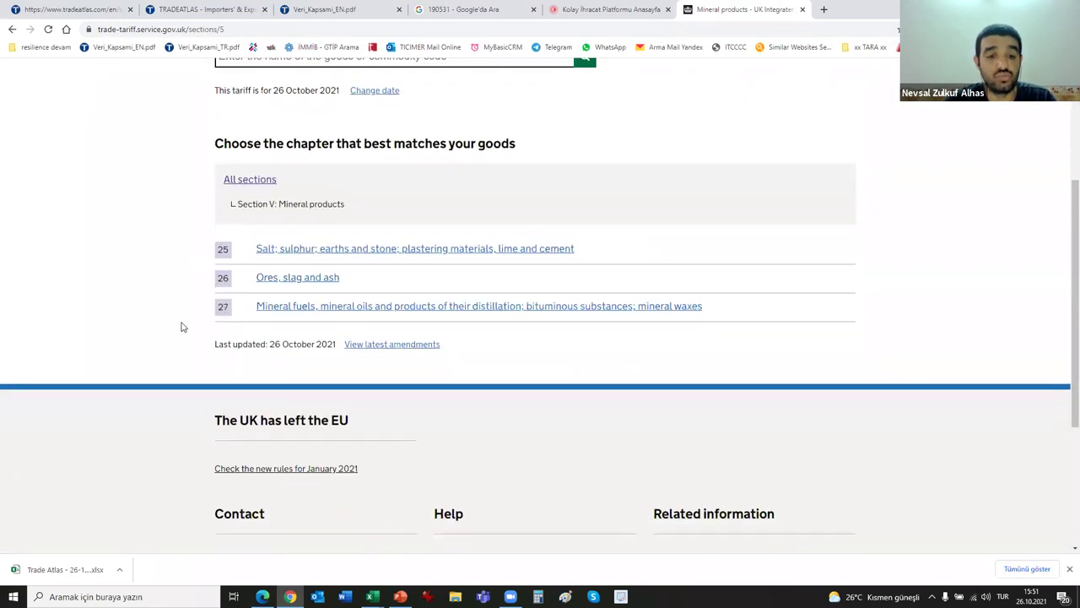
pyautogui.click(382, 250)
# Step: Open heading 2516 for granite and building stone, then return to PowerPoint
pyautogui.scroll(-4, 77, 309)
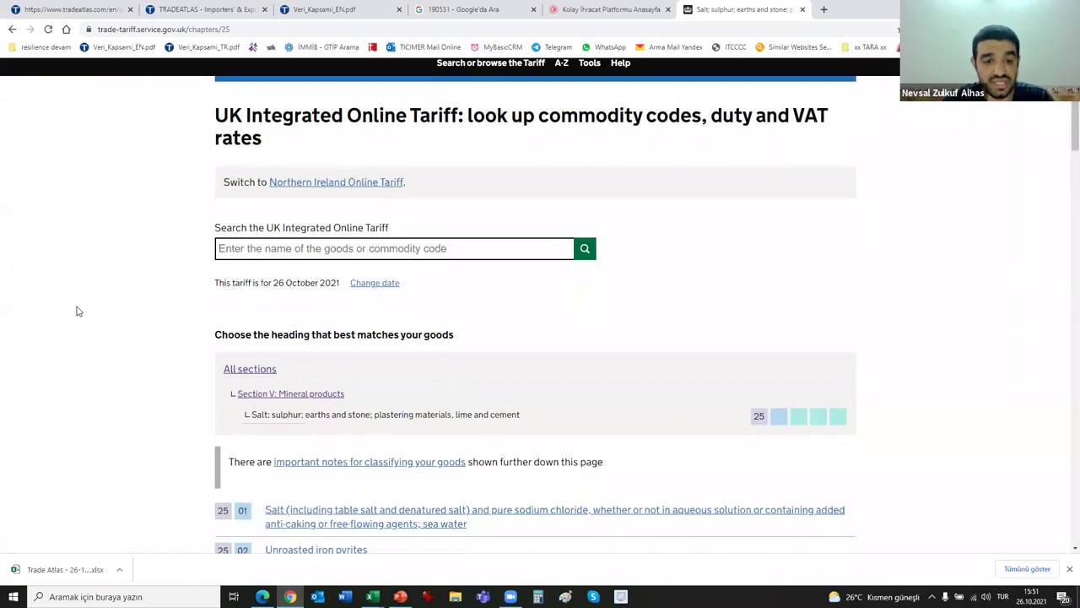
pyautogui.scroll(-3, 321, 224)
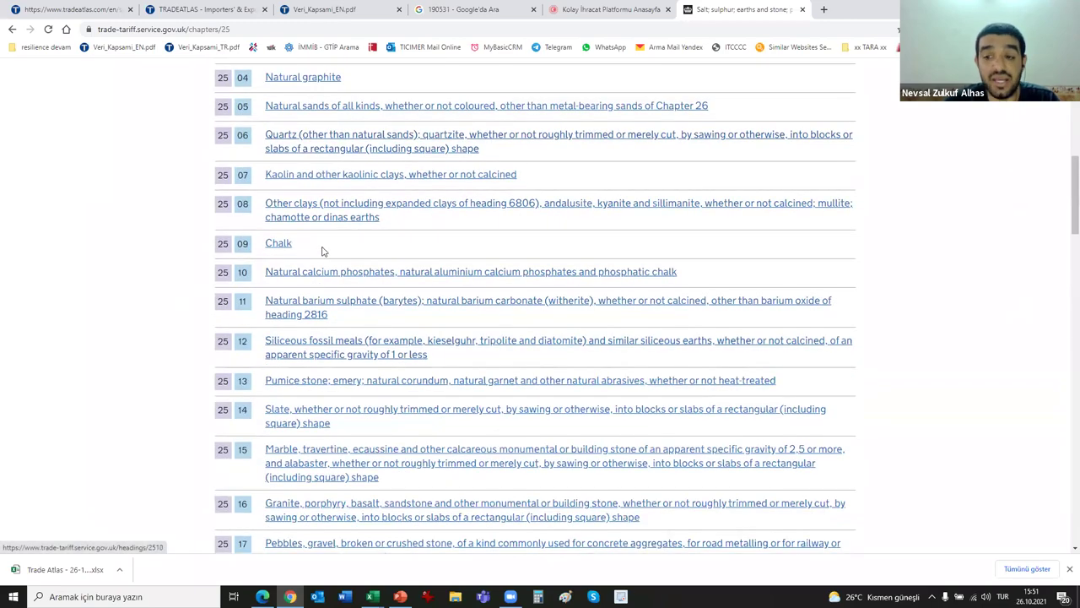
pyautogui.scroll(-2, 324, 253)
pyautogui.scroll(-6, 322, 253)
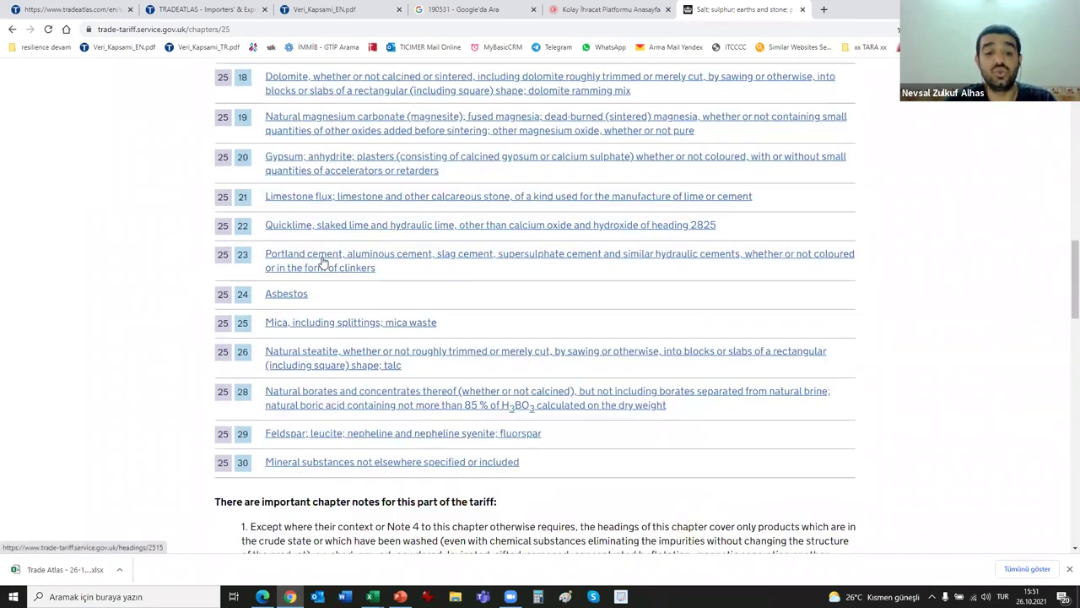
pyautogui.scroll(4, 322, 276)
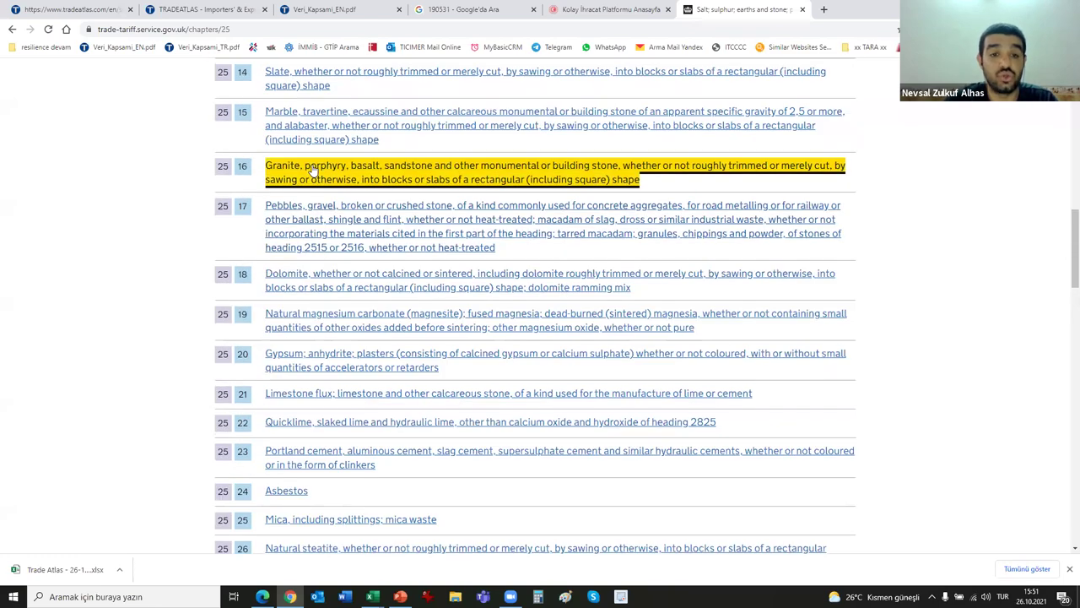
pyautogui.click(314, 173)
pyautogui.scroll(-3, 122, 410)
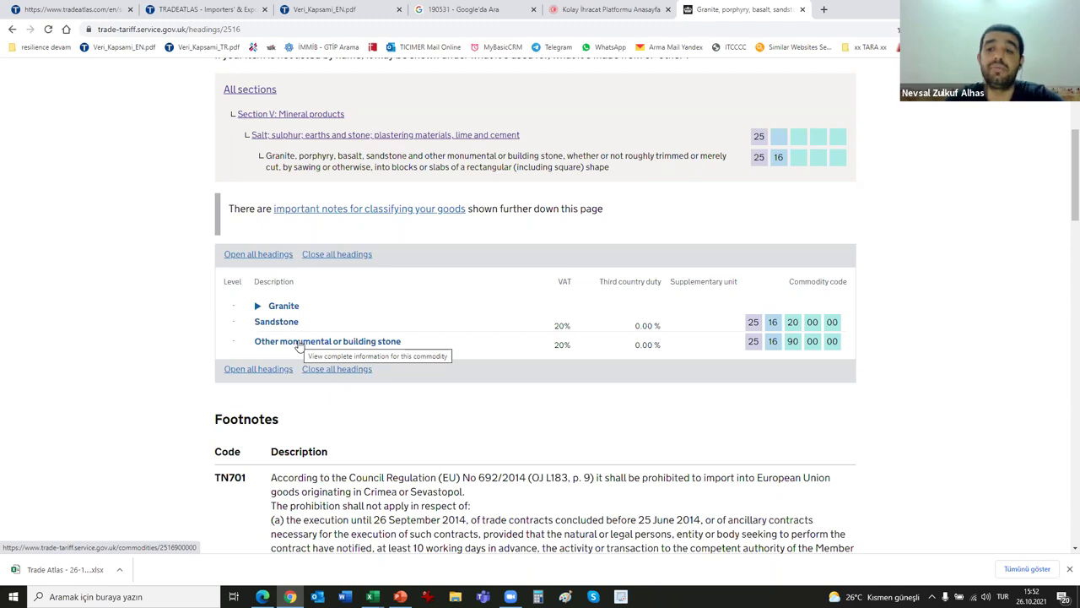
pyautogui.click(400, 597)
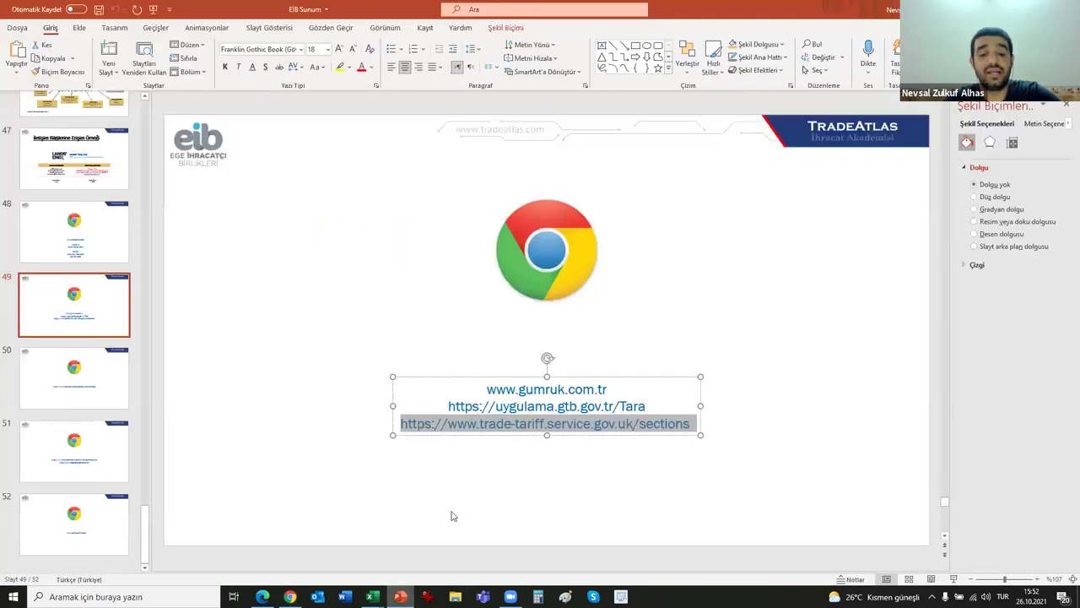
pyautogui.tripleClick(527, 410)
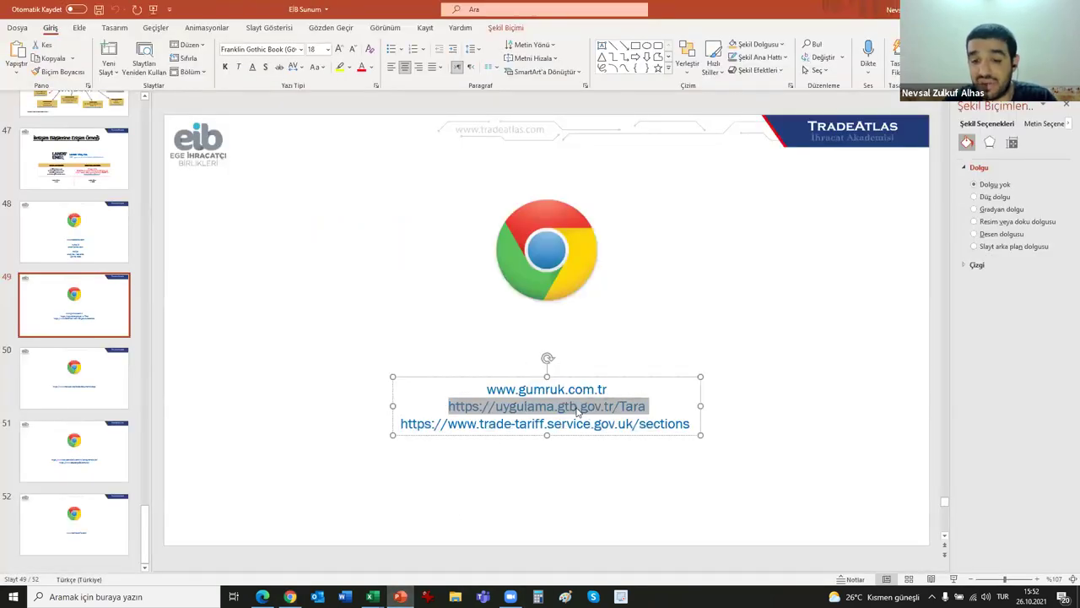
pyautogui.tripleClick(557, 410)
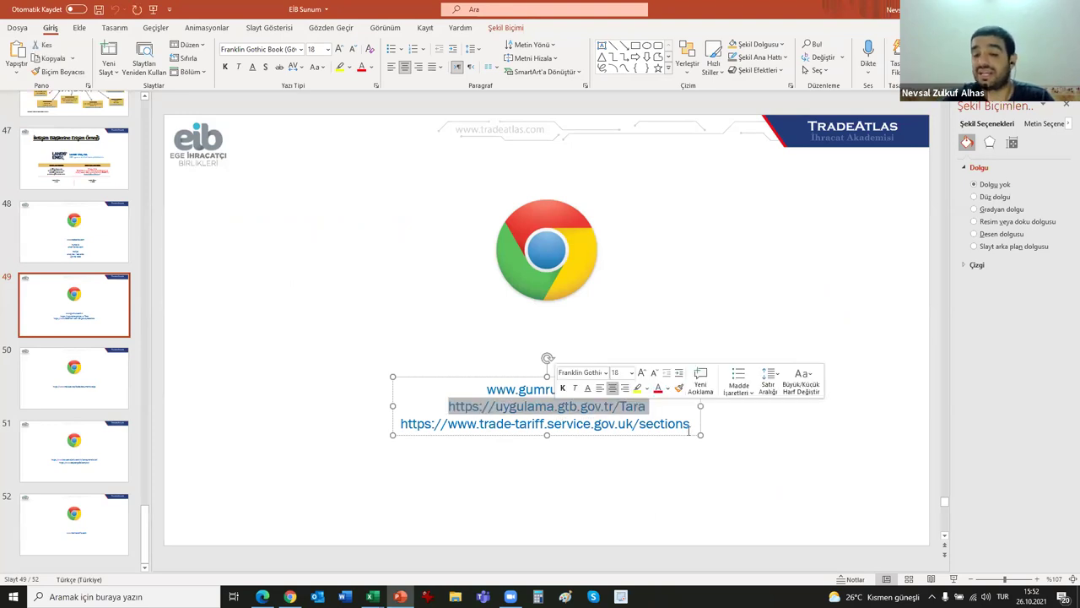
pyautogui.click(738, 448)
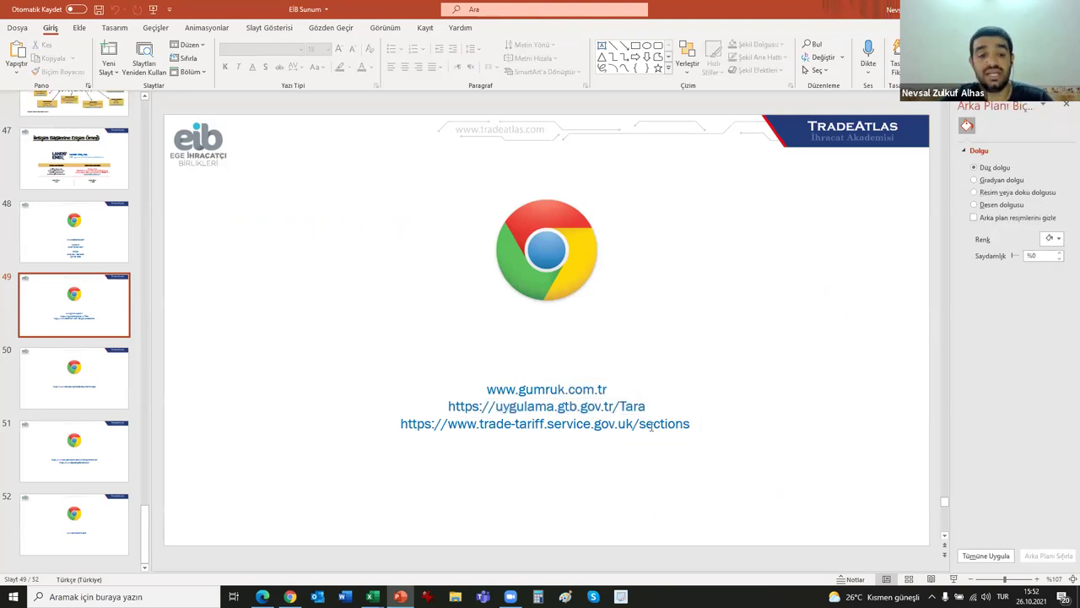
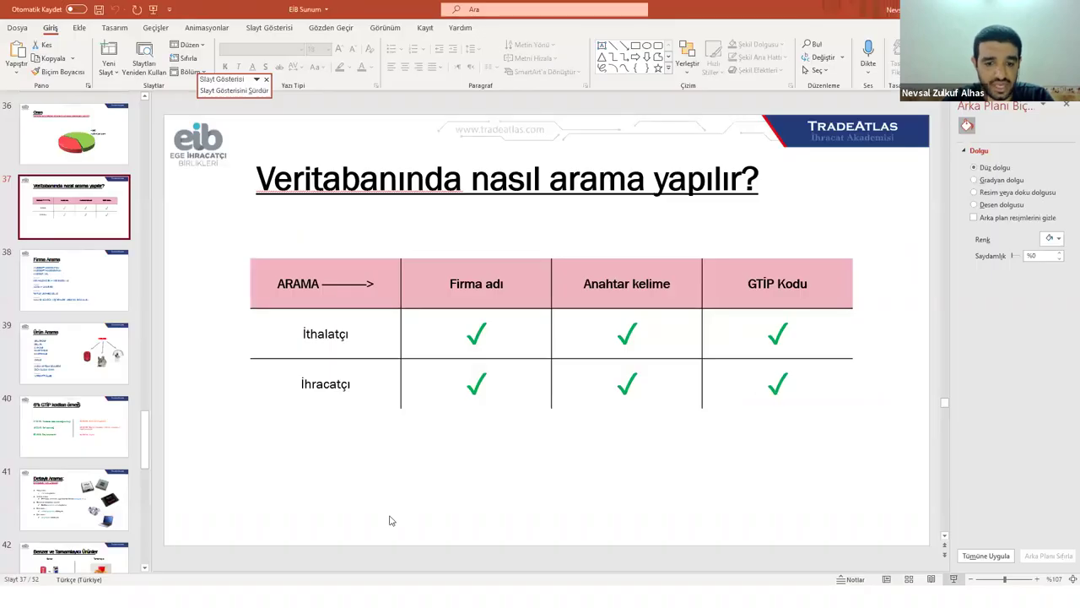
# Step: Close the Trade Atlas Excel workbooks without saving changes (Kaydetme)
pyautogui.hotkey('alt', 'Tab')
pyautogui.hotkey('alt', 'Tab')
pyautogui.hotkey('alt', 'Tab')
pyautogui.hotkey('alt', 'Tab')
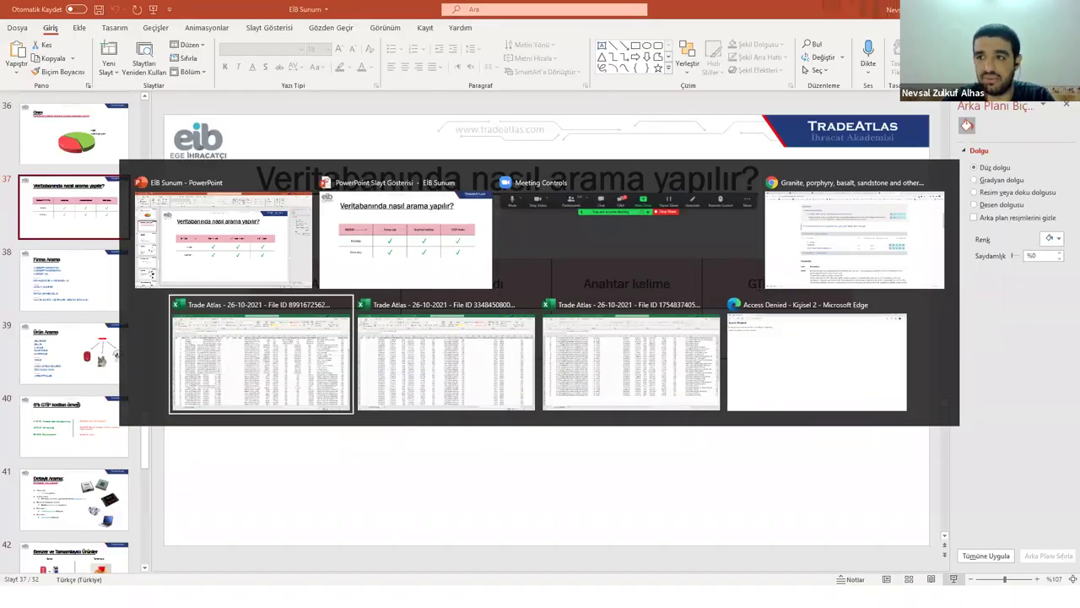
pyautogui.hotkey('alt', 'F4')
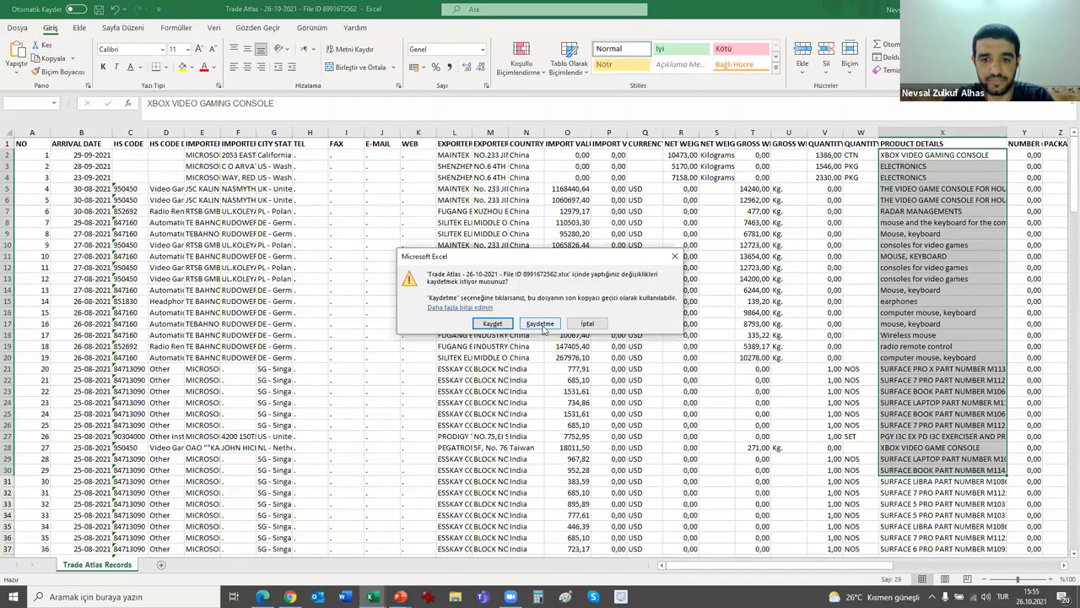
pyautogui.click(540, 323)
pyautogui.hotkey('alt', 'Tab')
pyautogui.hotkey('alt', 'F4')
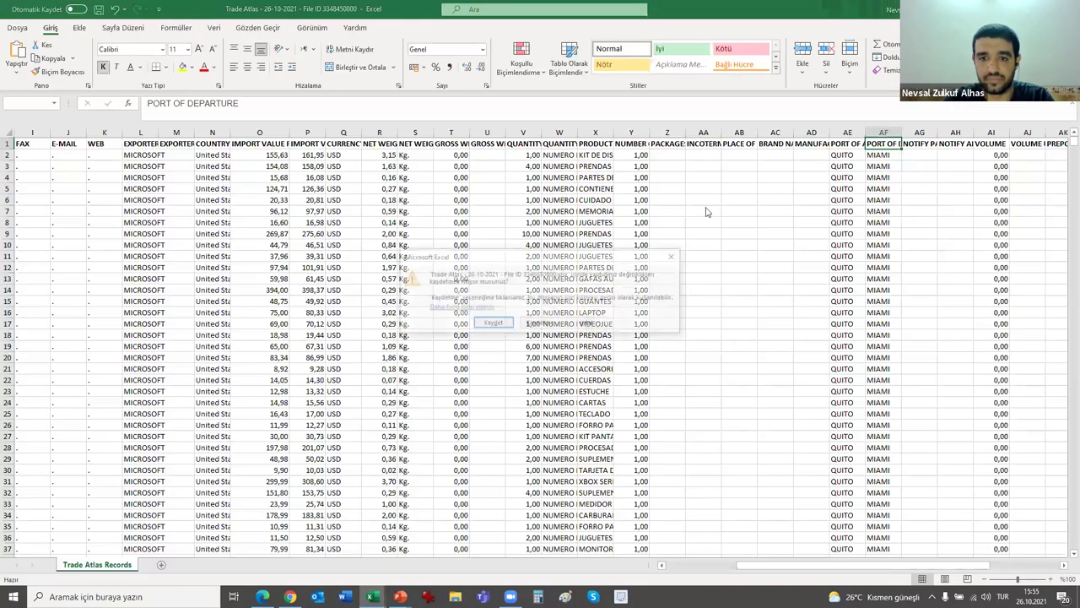
pyautogui.click(540, 324)
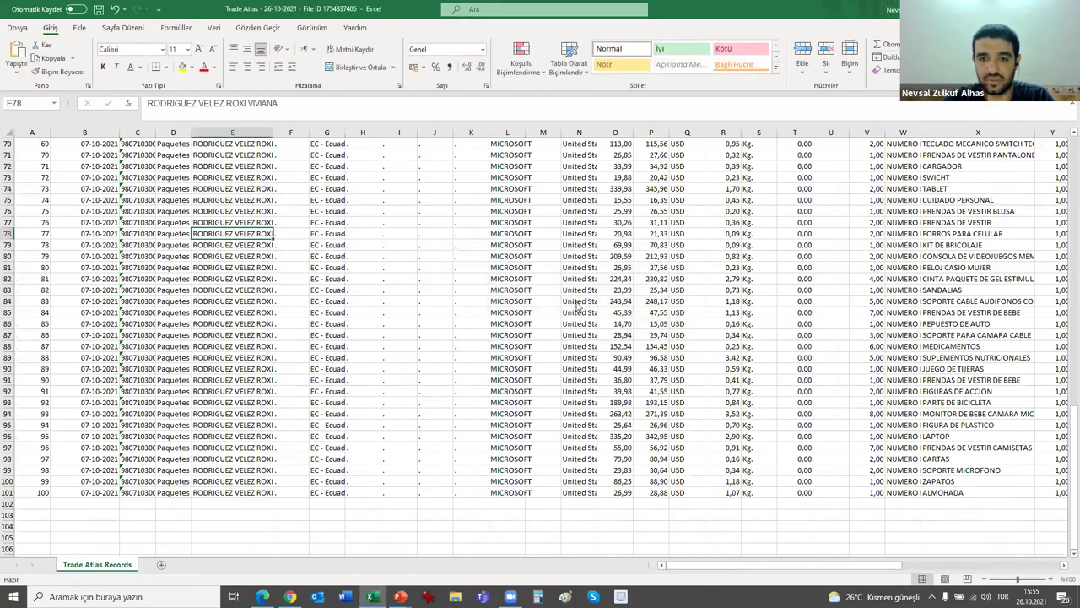
# Step: Switch to the Chrome window showing UK tariff heading 2516
pyautogui.hotkey('alt', 'Tab')
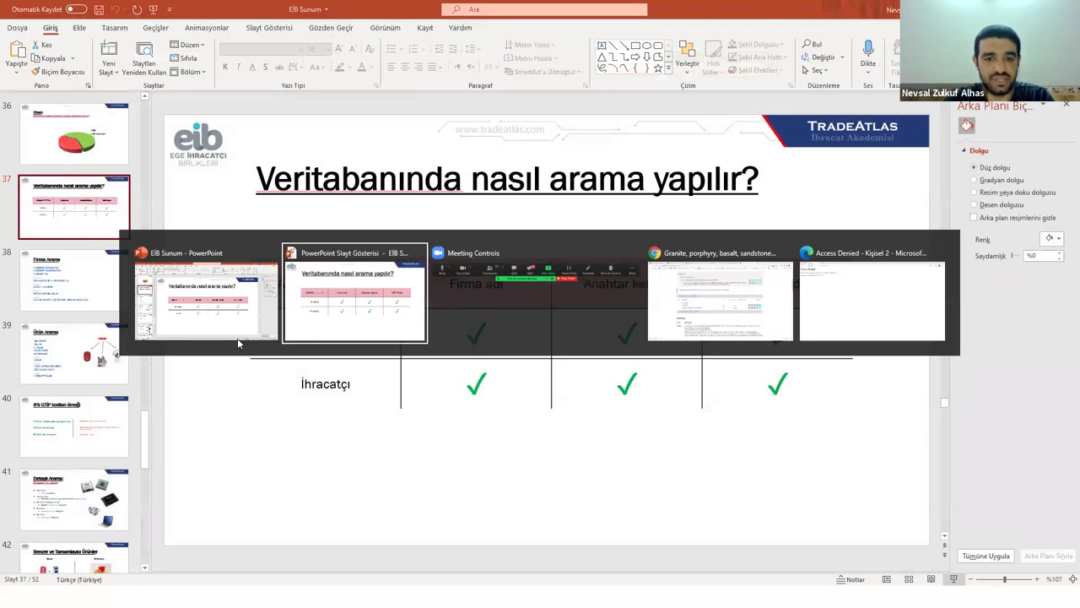
pyautogui.hotkey('alt', 'Tab')
pyautogui.hotkey('alt', 'Tab')
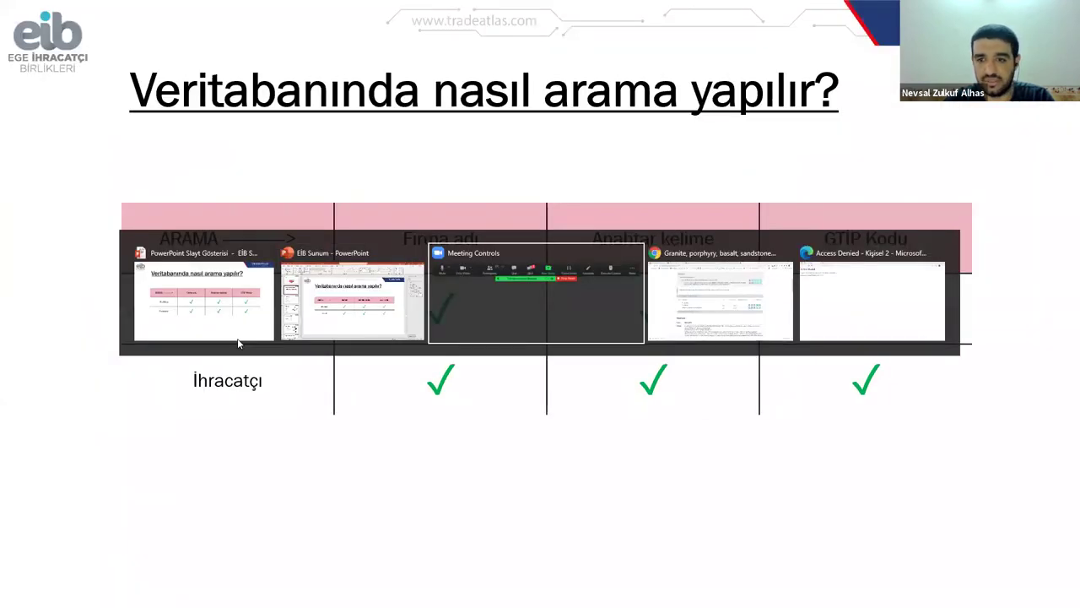
pyautogui.hotkey('alt', 'Tab')
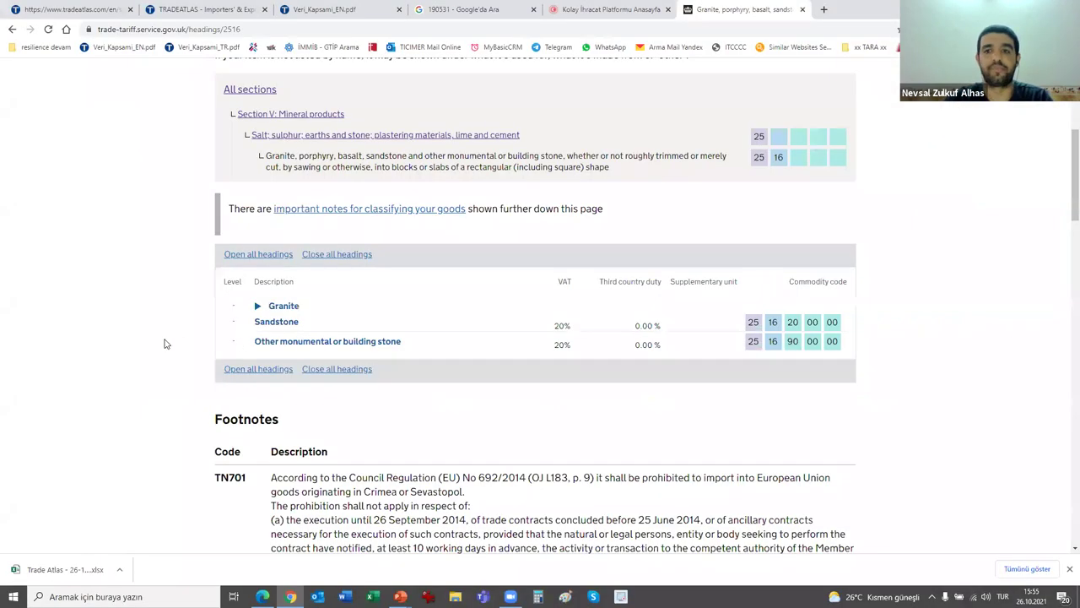
# Step: Keep only the TRADEATLAS tab open by closing all other browser tabs ('Diğer sekmeleri kapat')
pyautogui.click(182, 9)
pyautogui.rightClick(226, 9)
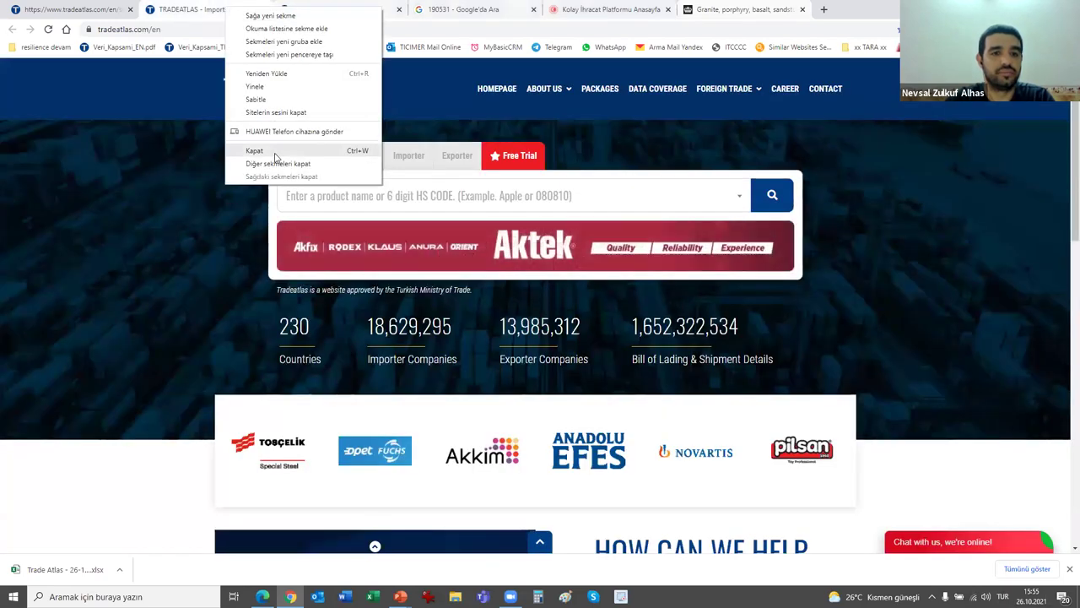
pyautogui.click(276, 162)
pyautogui.scroll(5, 156, 220)
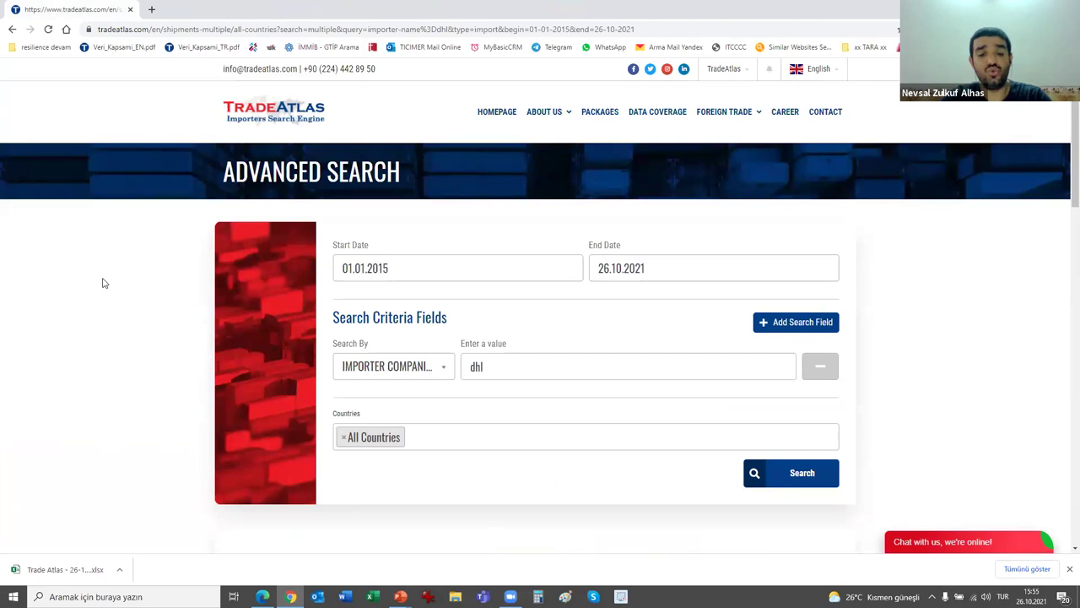
pyautogui.scroll(-1, 102, 283)
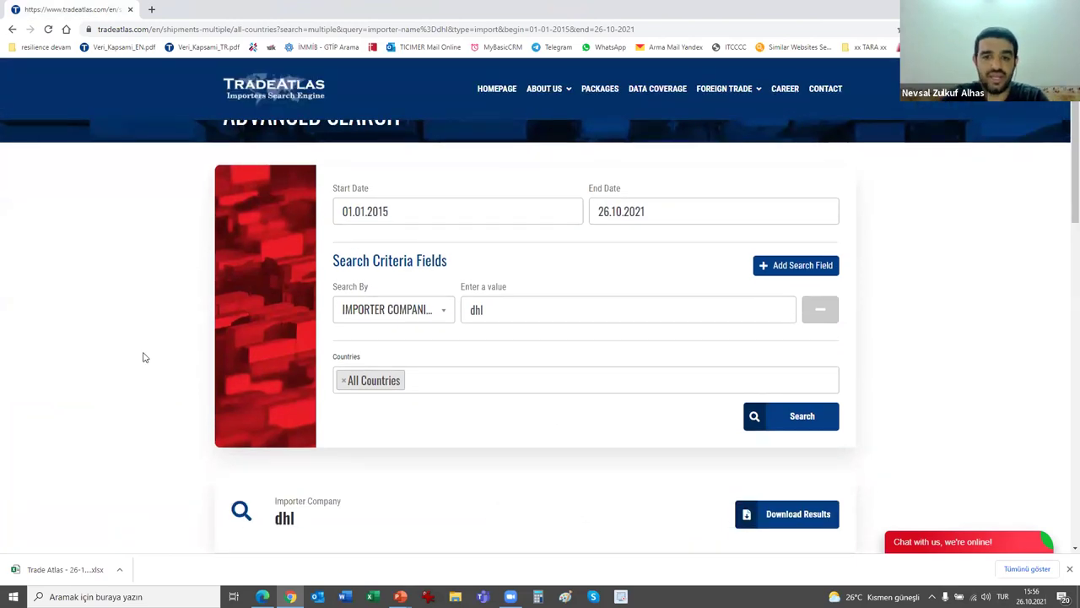
# Step: Glance at the presentation slideshow, then return to the TradeAtlas dhl search results
pyautogui.hotkey('alt', 'Tab')
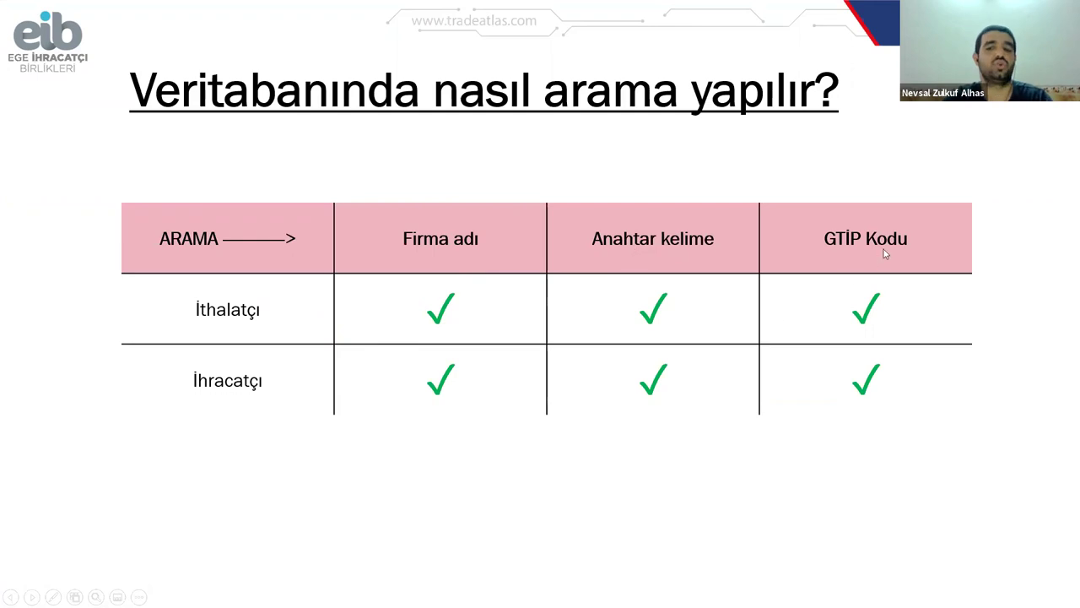
pyautogui.hotkey('alt', 'Tab')
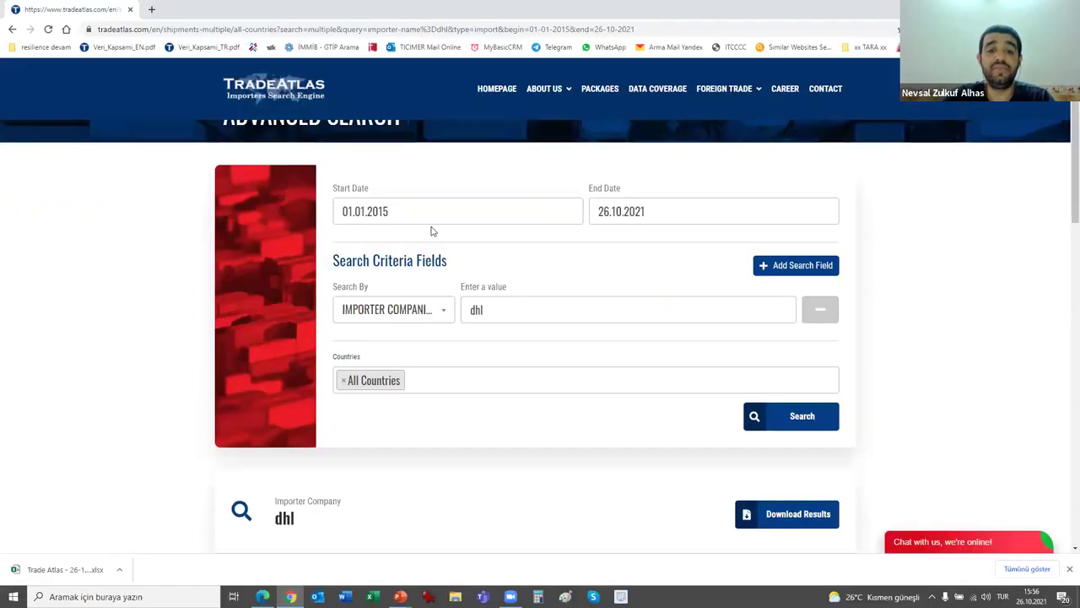
pyautogui.scroll(-1, 535, 330)
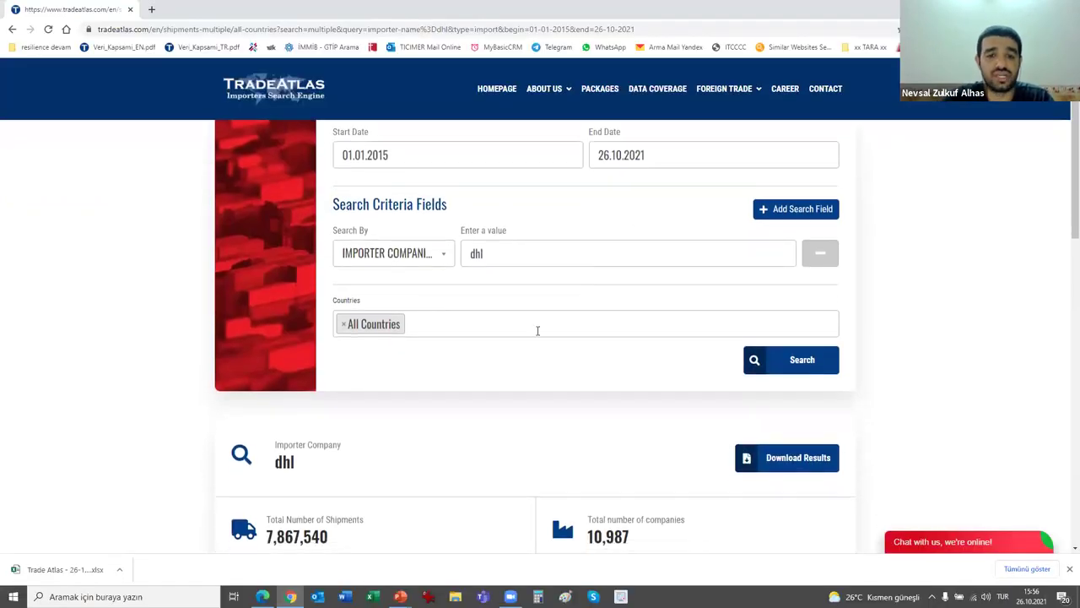
# Step: Search by PRODUCT DETAIL with value 'shoes' instead of 'dhl'
pyautogui.click(413, 261)
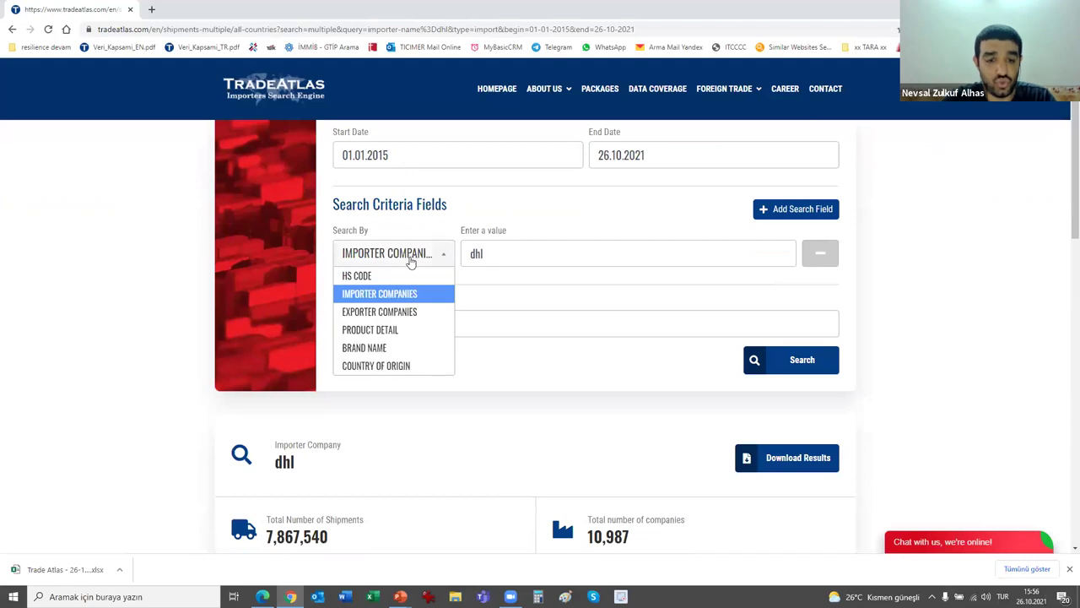
pyautogui.click(409, 326)
pyautogui.moveTo(498, 255); pyautogui.dragTo(451, 256)
pyautogui.write('shoes')
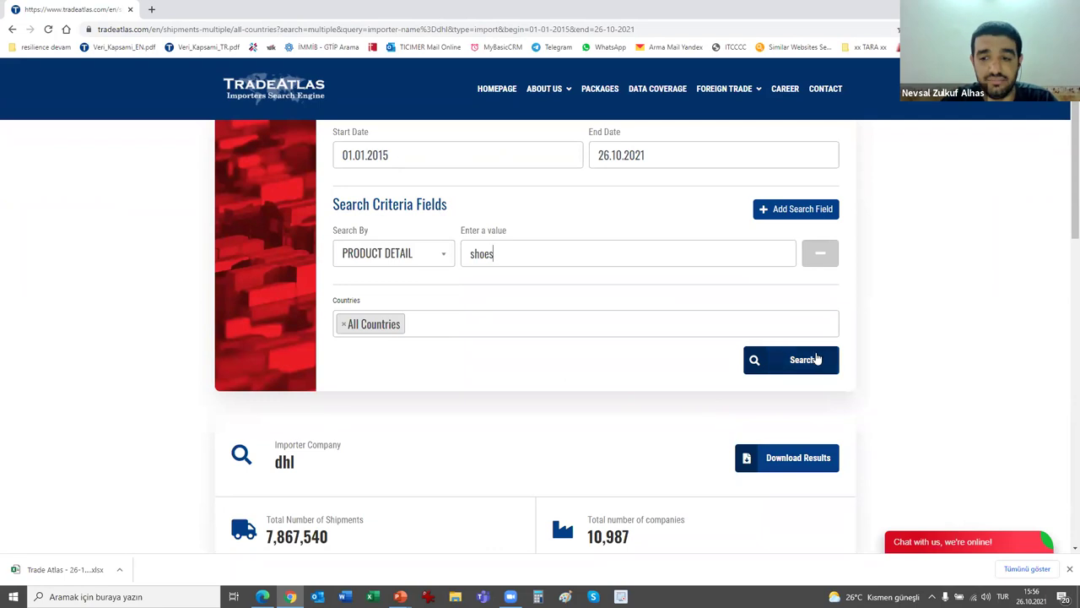
pyautogui.click(815, 359)
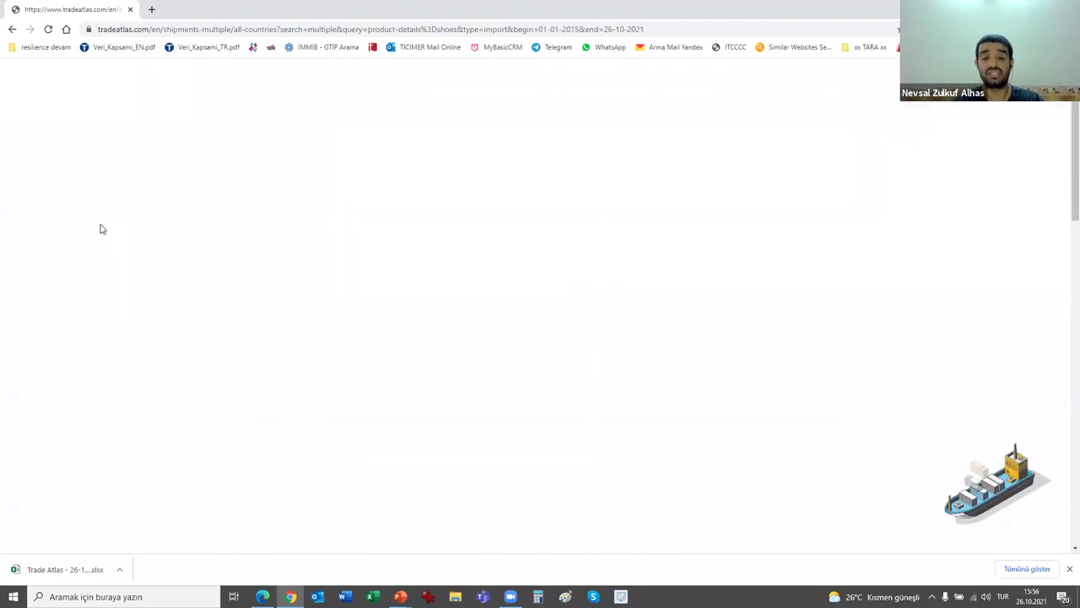
# Step: Review the shoes results, highlighting the 6,339,903 total shipments figure
pyautogui.scroll(-3, 135, 302)
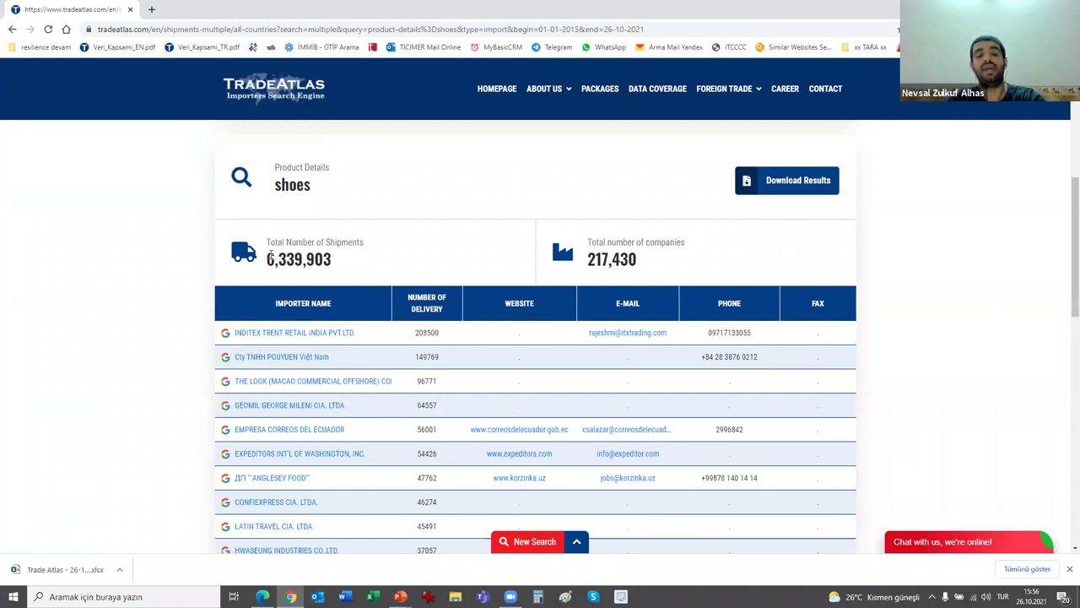
pyautogui.moveTo(268, 259); pyautogui.dragTo(333, 262)
pyautogui.click(69, 285)
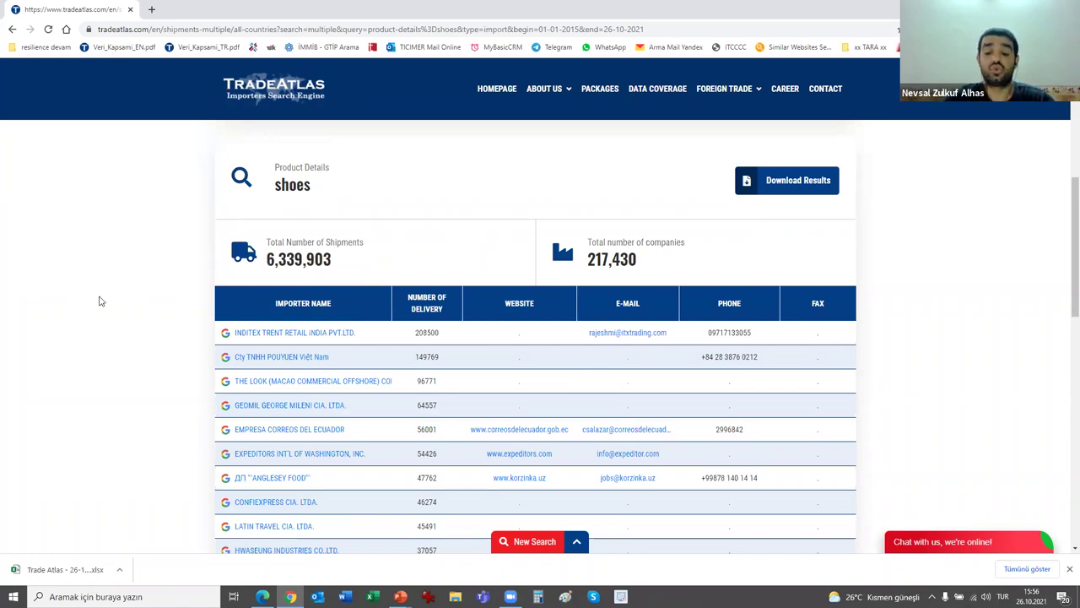
pyautogui.scroll(4, 99, 302)
pyautogui.scroll(-1, 99, 301)
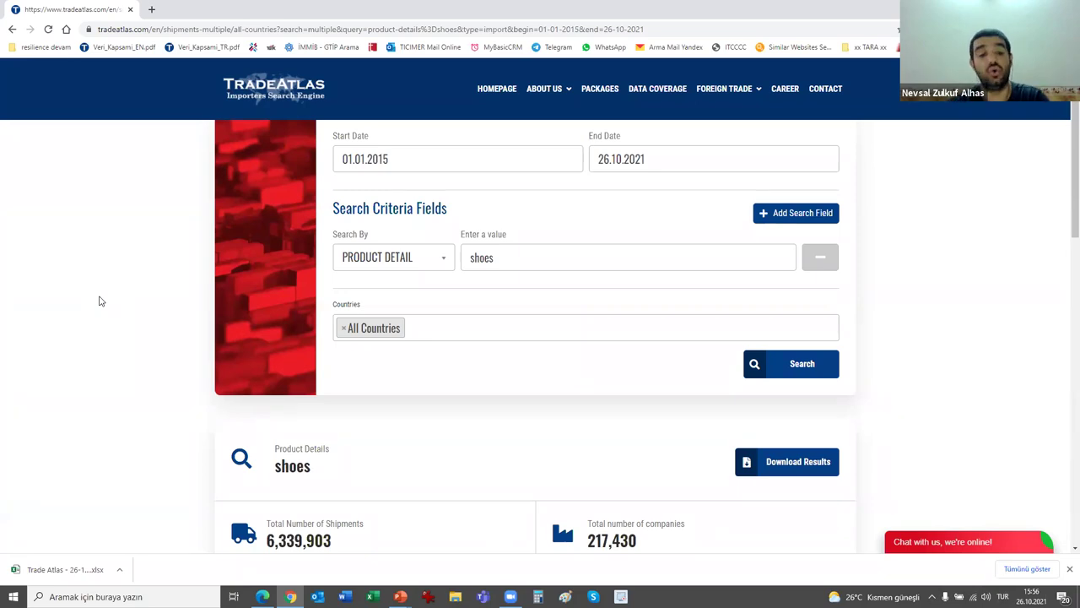
pyautogui.scroll(-1, 108, 288)
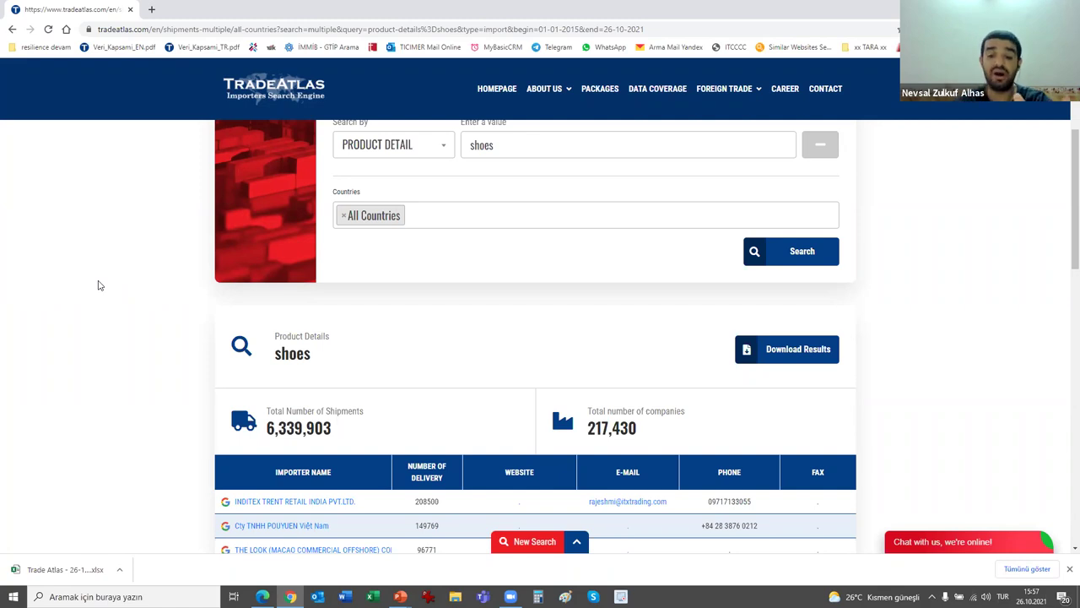
pyautogui.scroll(1, 89, 308)
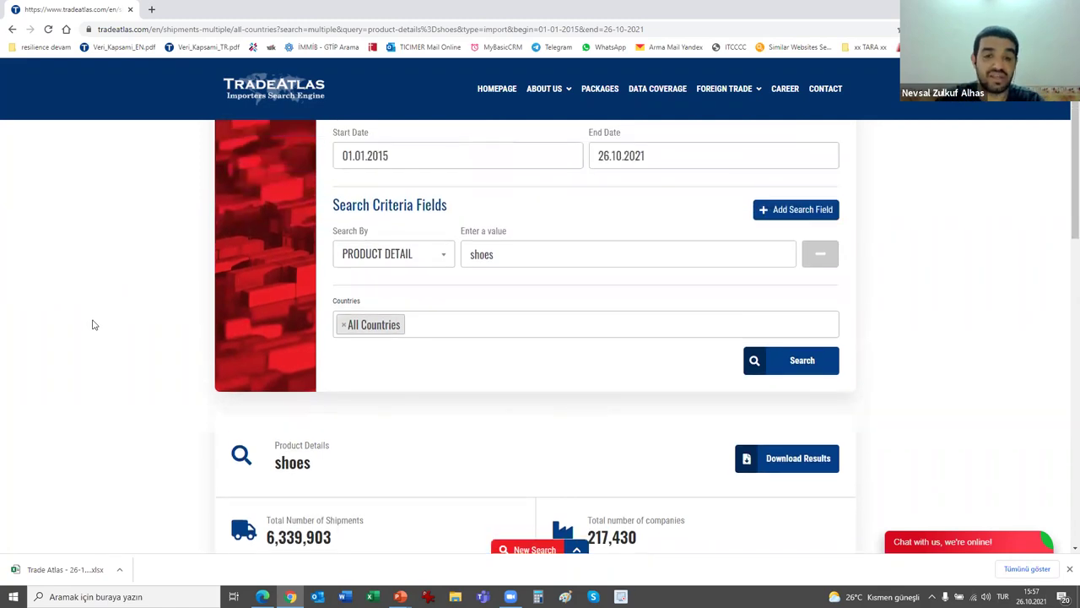
# Step: Replace All Countries with Angola as the country filter and rerun the shoes search
pyautogui.click(344, 331)
pyautogui.write('ang')
pyautogui.click(417, 350)
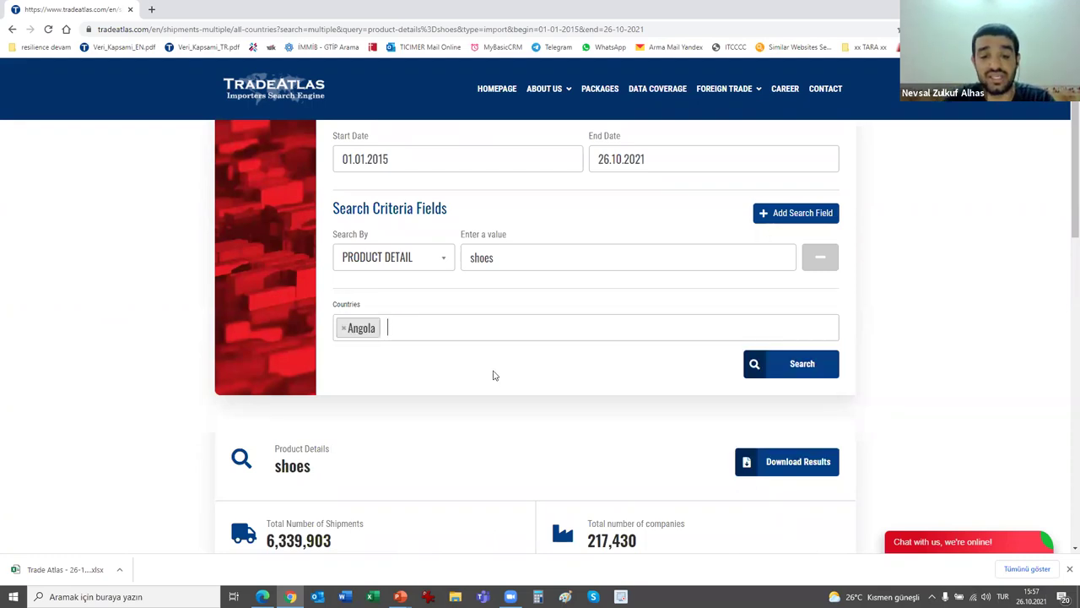
pyautogui.click(827, 364)
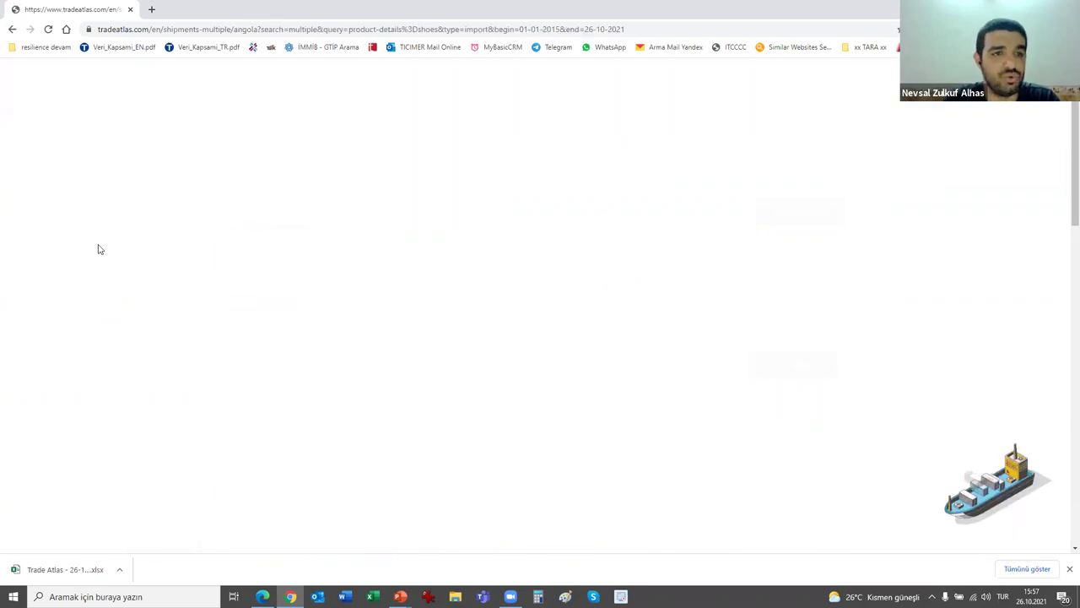
pyautogui.scroll(4, 98, 249)
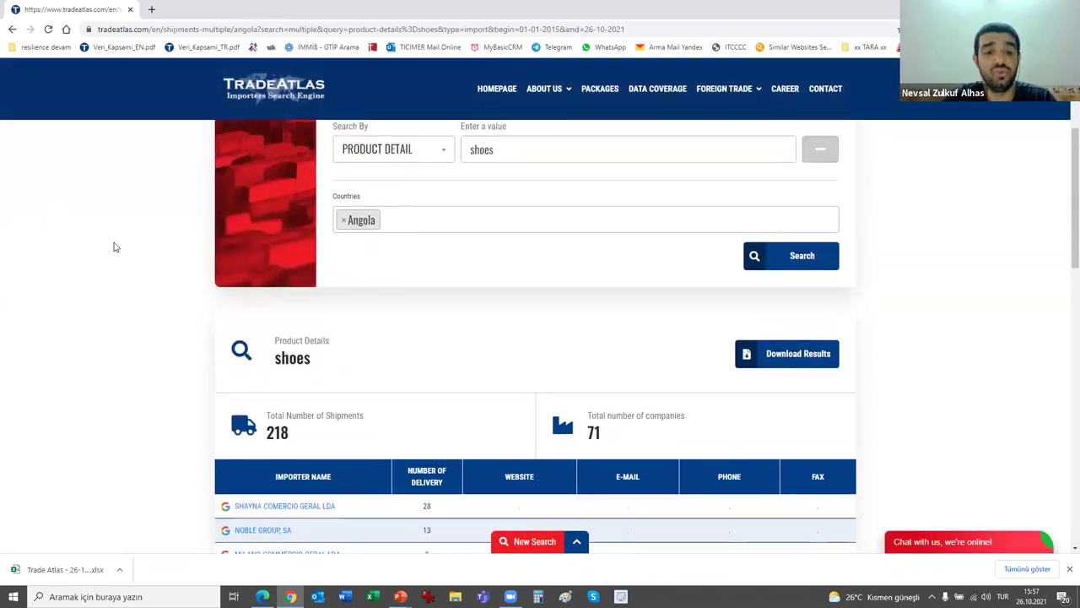
pyautogui.scroll(-2, 119, 253)
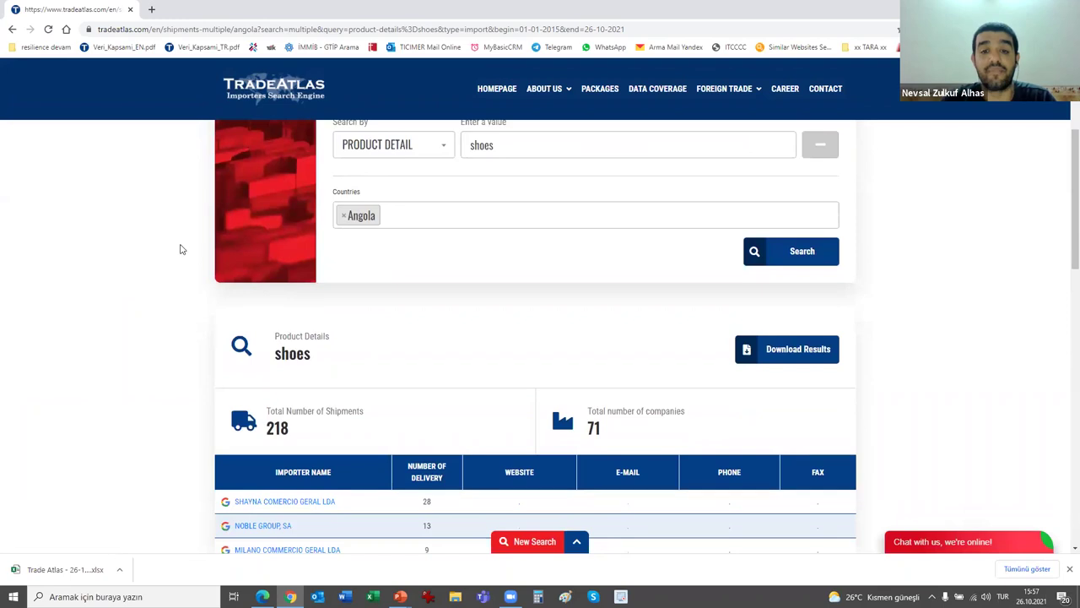
# Step: Highlight the Angola results: 71 companies, 218 shipments, and the 'shoes' search value
pyautogui.doubleClick(594, 429)
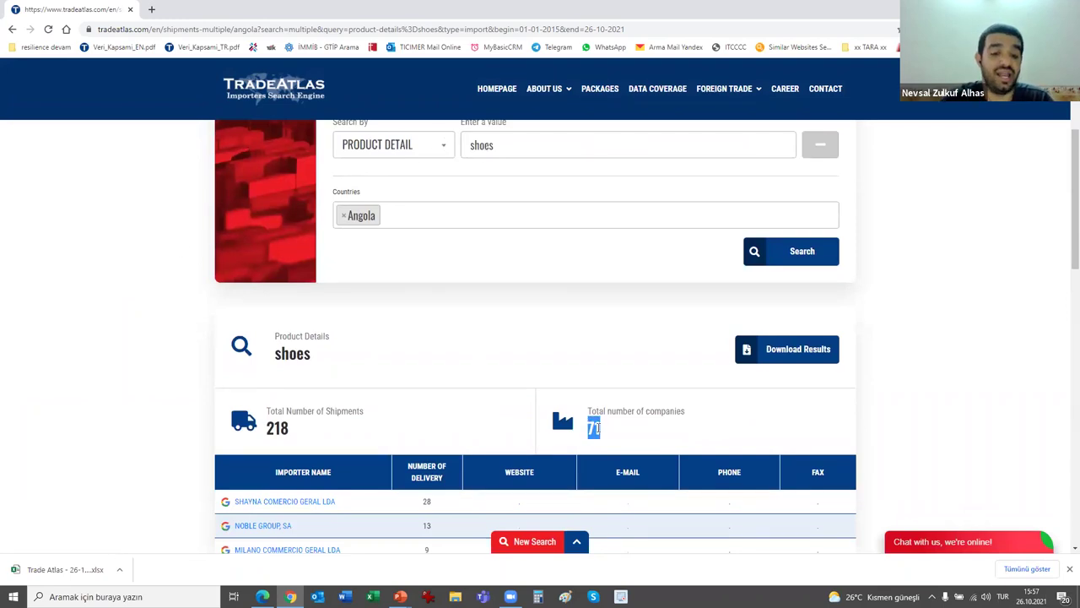
pyautogui.doubleClick(274, 428)
pyautogui.click(92, 293)
pyautogui.scroll(-1, 188, 359)
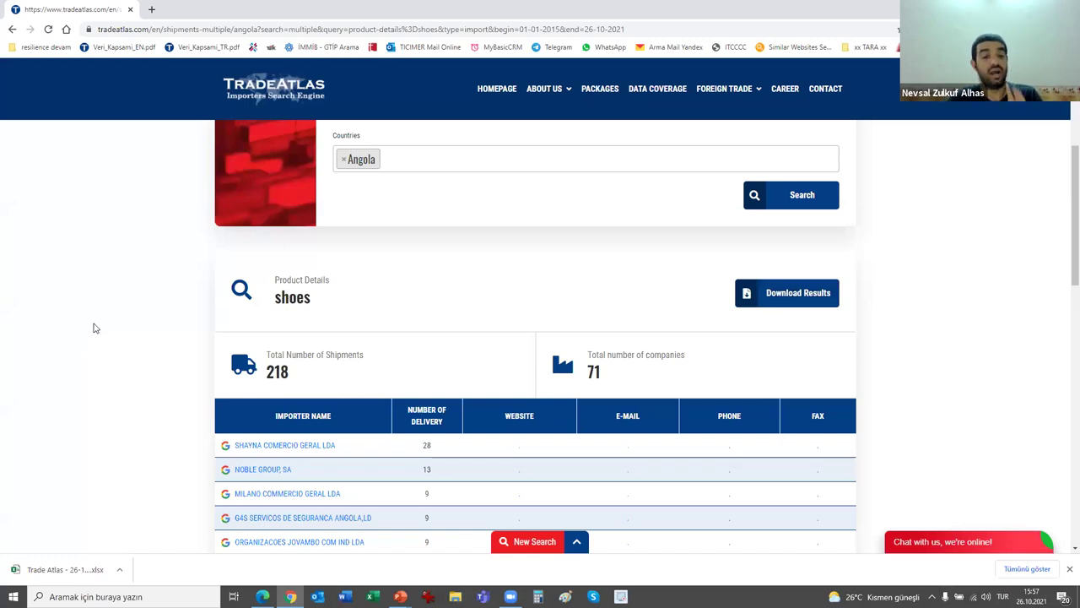
pyautogui.doubleClick(291, 302)
pyautogui.click(116, 272)
pyautogui.scroll(1, 177, 328)
pyautogui.scroll(3, 516, 316)
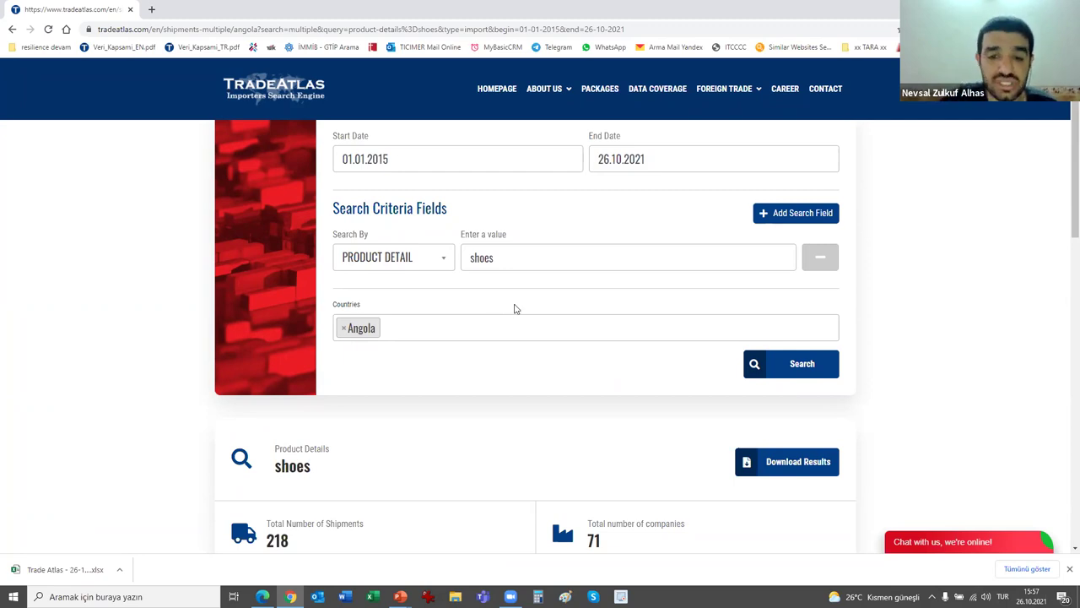
pyautogui.moveTo(499, 257); pyautogui.dragTo(469, 258)
pyautogui.click(524, 256)
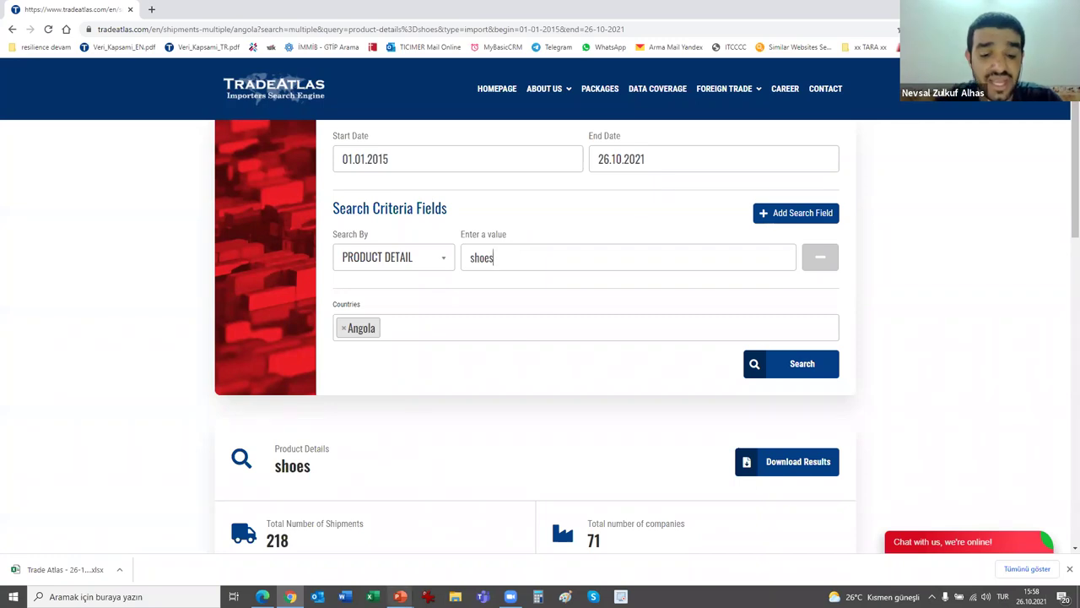
# Step: Return to the PowerPoint slideshow and advance to the 'Ürün Arama' slide
pyautogui.moveTo(400, 595)
pyautogui.click(452, 548)
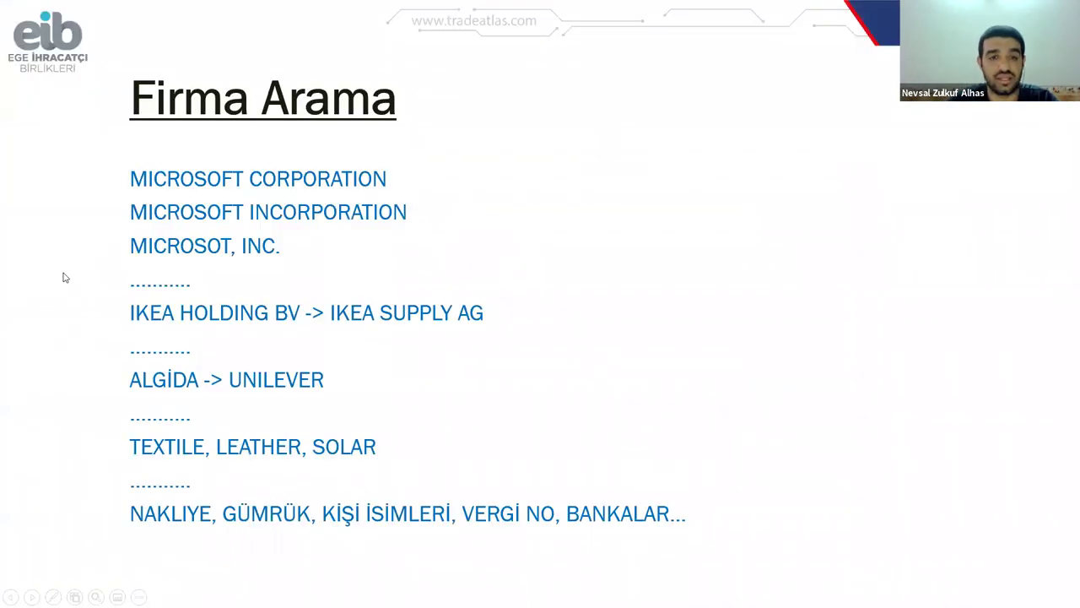
pyautogui.click(62, 277)
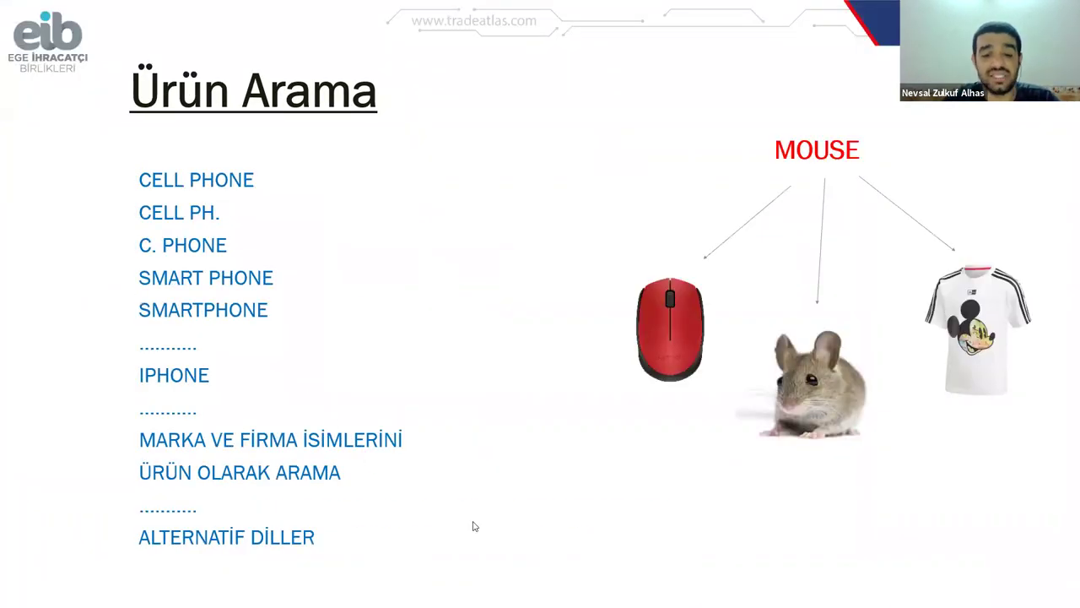
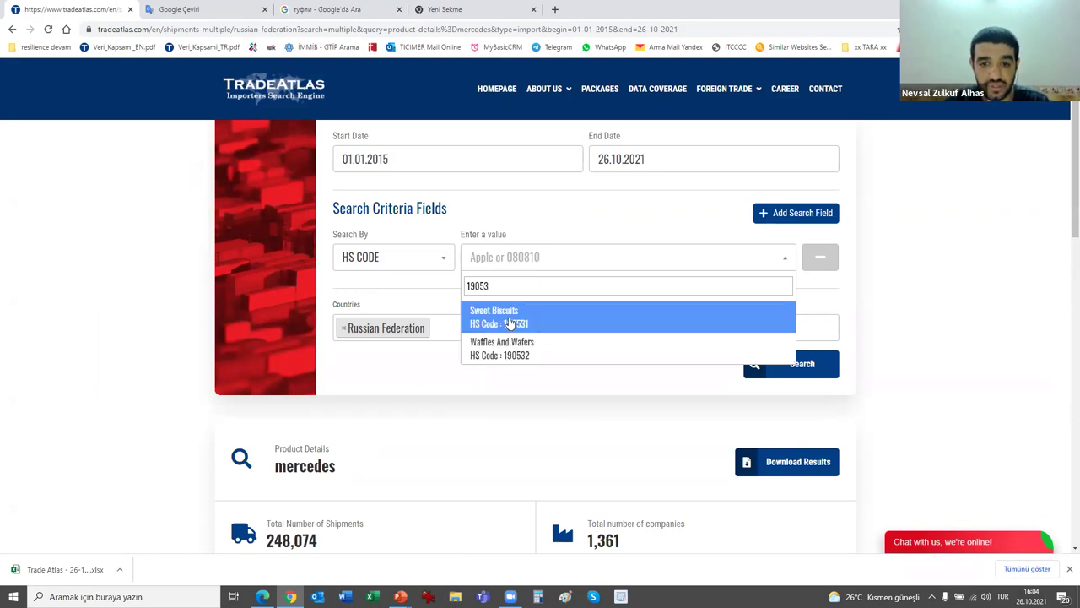
# Step: Choose Sweet Biscuits (HS 190531) and replace Russian Federation with All Countries
pyautogui.click(510, 321)
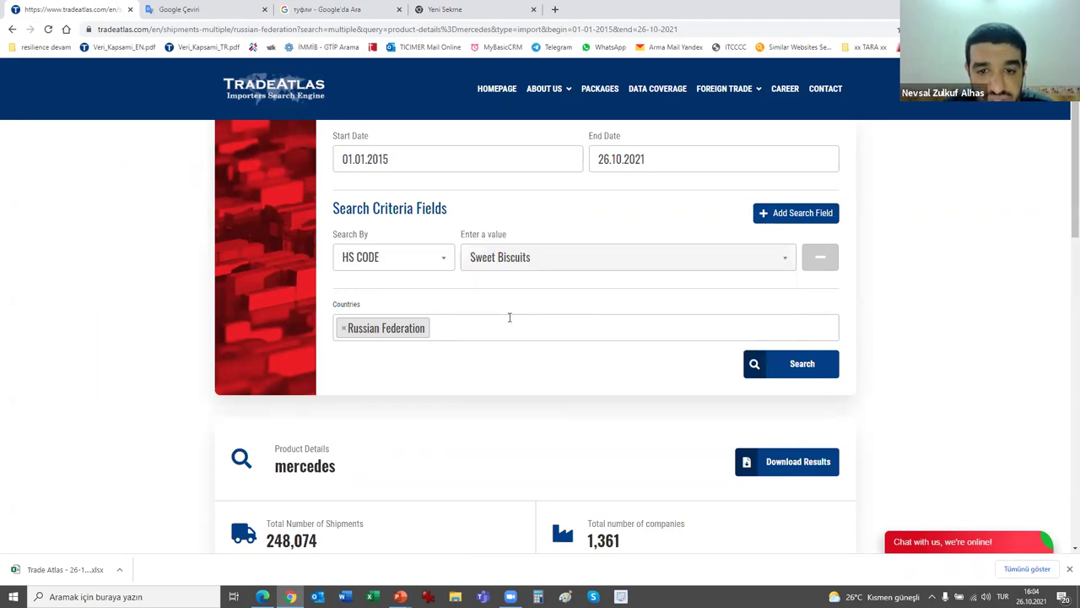
pyautogui.click(344, 328)
pyautogui.click(380, 368)
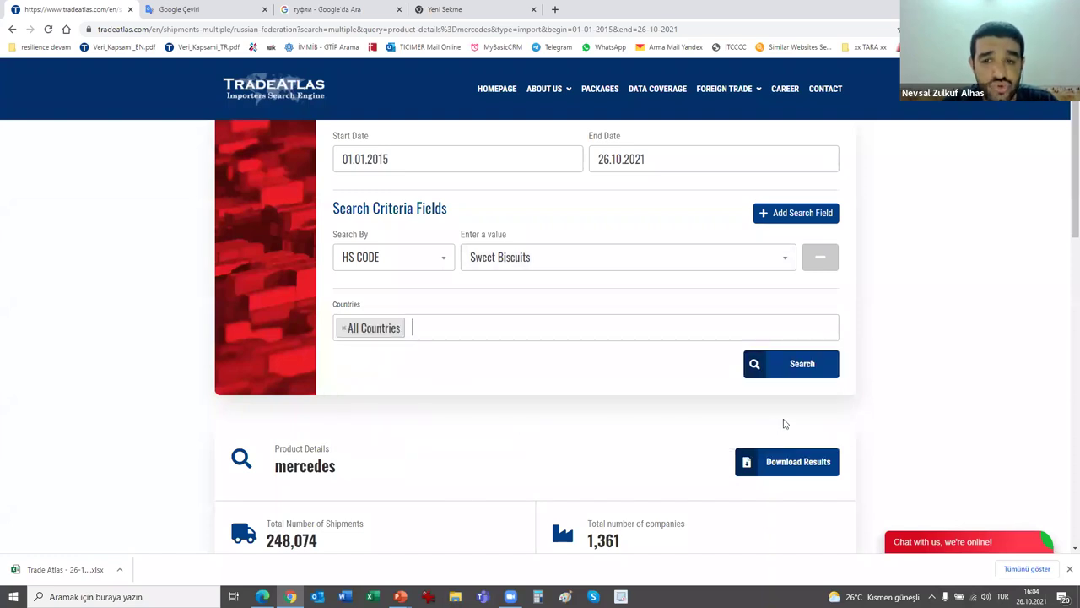
# Step: Set the start date to 01.01.2020 and run the search
pyautogui.click(410, 167)
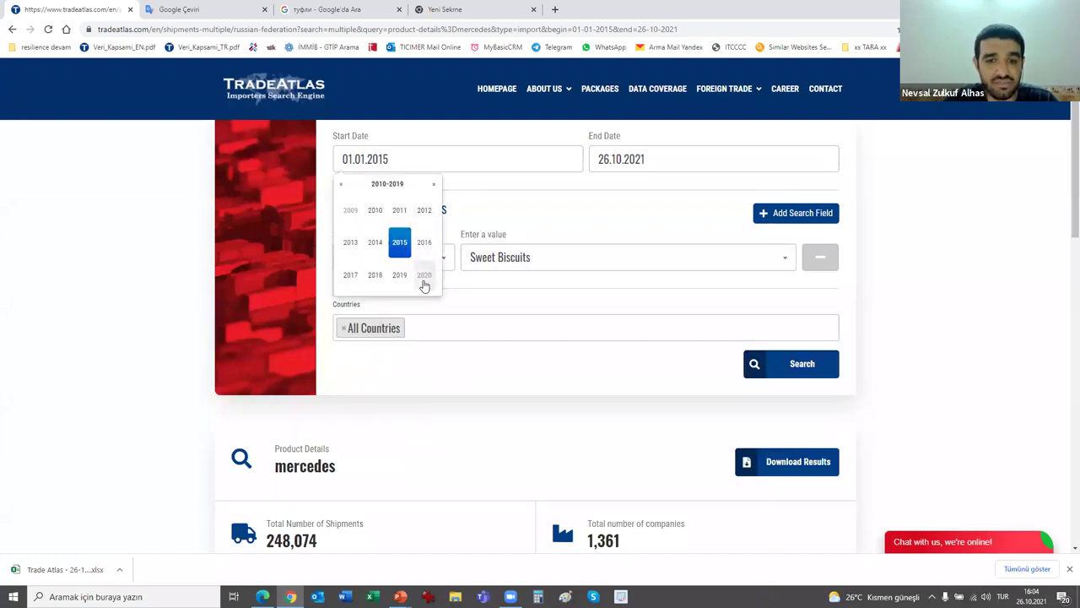
pyautogui.click(434, 183)
pyautogui.click(375, 211)
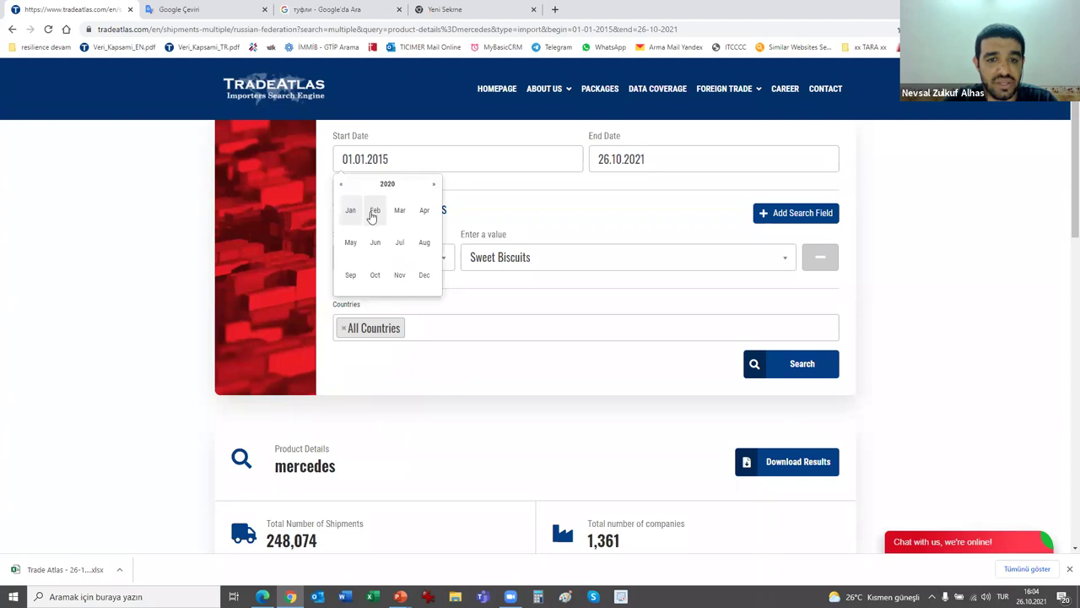
pyautogui.click(354, 214)
pyautogui.click(392, 216)
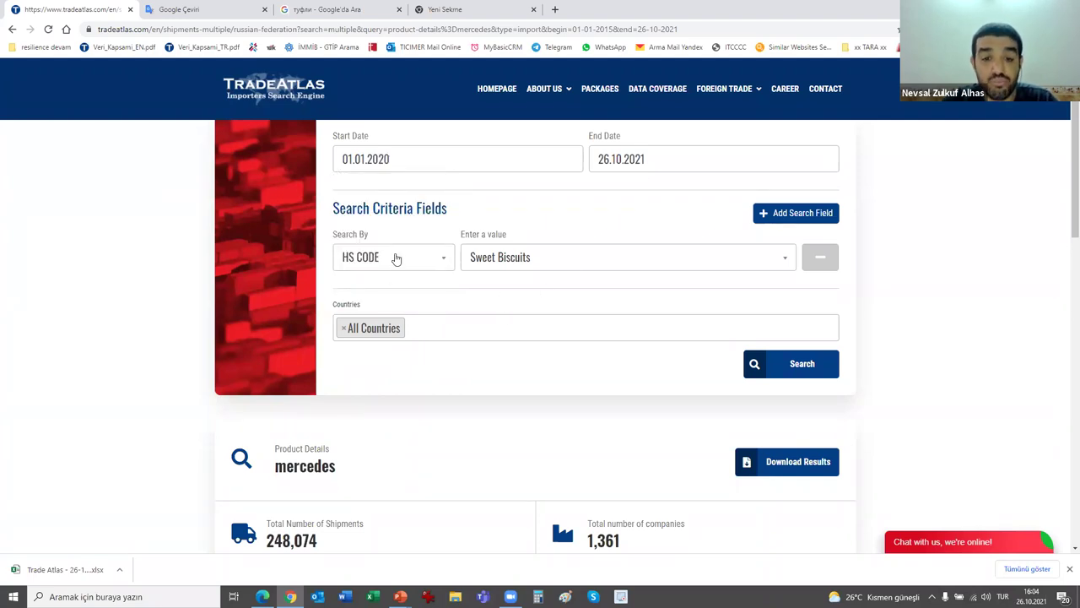
pyautogui.click(784, 371)
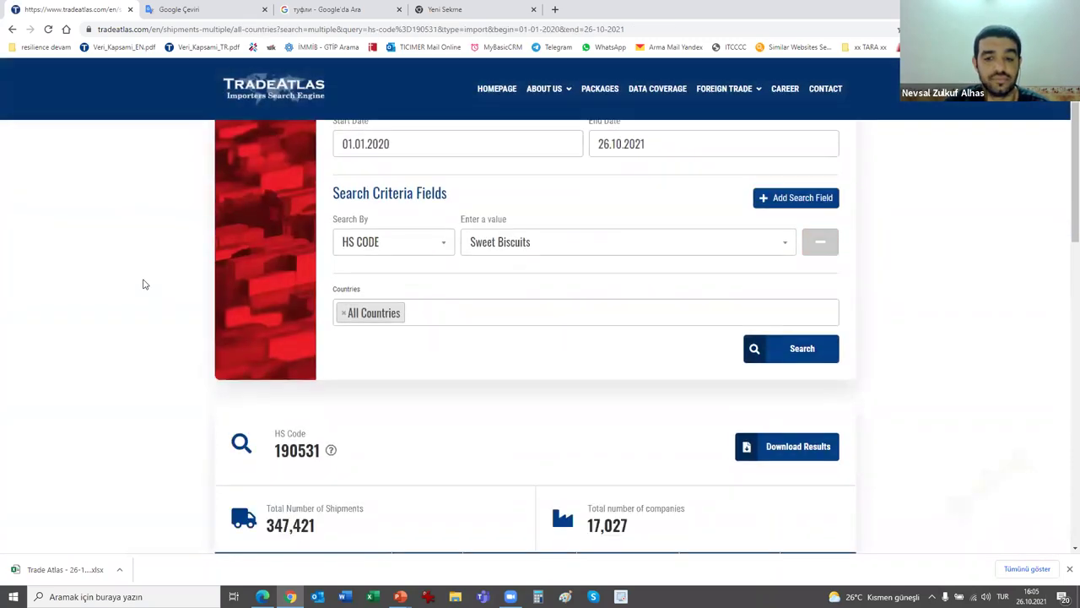
# Step: Highlight the company total, shipment total and HS code 190531 in the results
pyautogui.scroll(-3, 144, 284)
pyautogui.moveTo(587, 261); pyautogui.dragTo(633, 265)
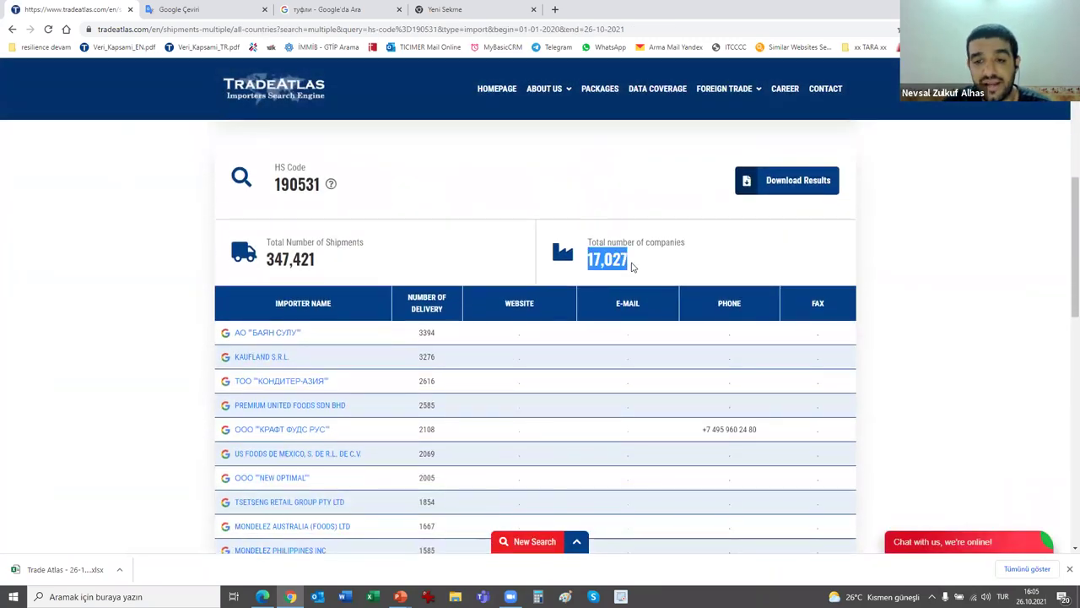
pyautogui.click(633, 267)
pyautogui.moveTo(267, 258); pyautogui.dragTo(315, 261)
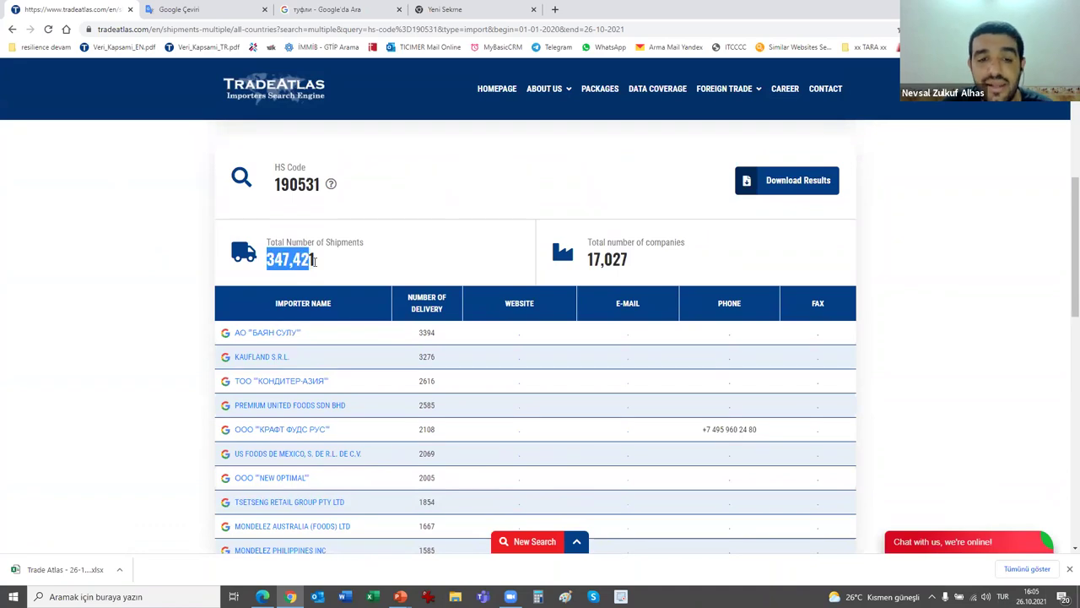
pyautogui.click(103, 266)
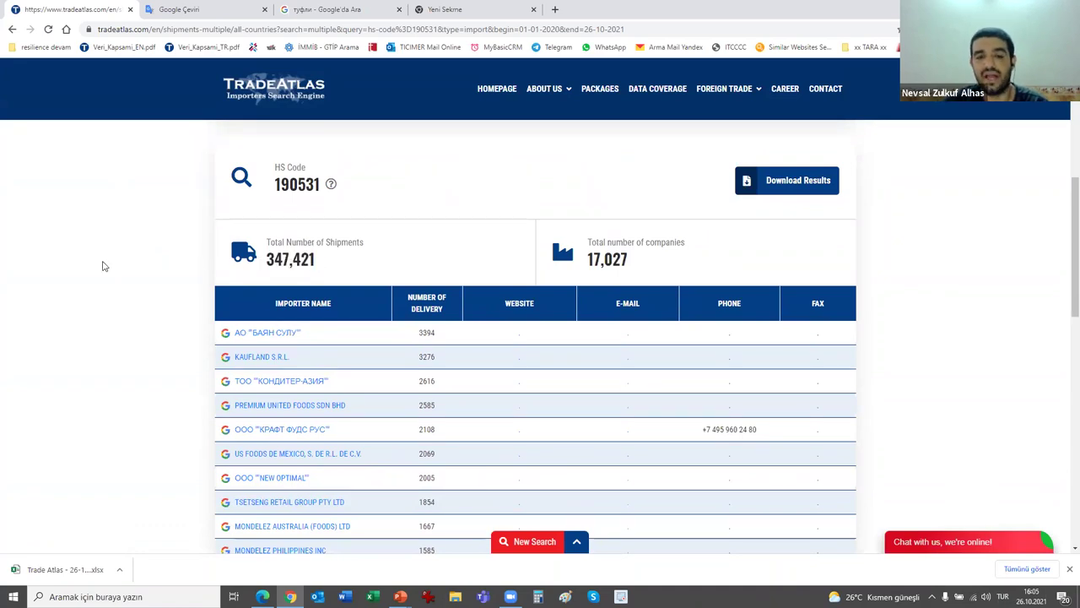
pyautogui.doubleClick(297, 184)
pyautogui.click(92, 243)
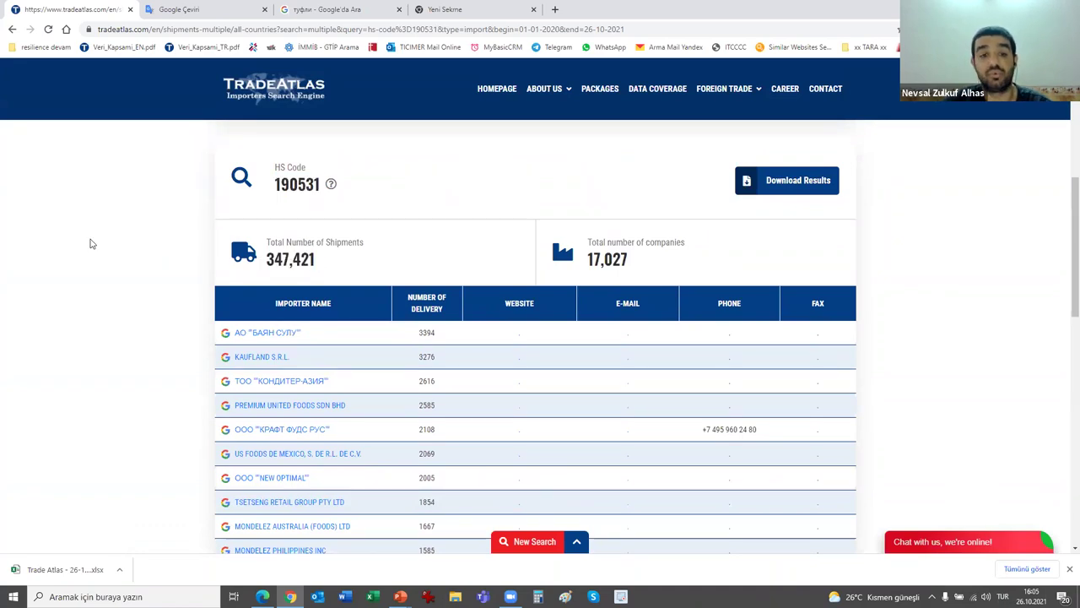
# Step: Download 500 result records as an Excel file and open the workbook
pyautogui.click(792, 192)
pyautogui.moveTo(633, 304); pyautogui.dragTo(449, 303)
pyautogui.click(613, 327)
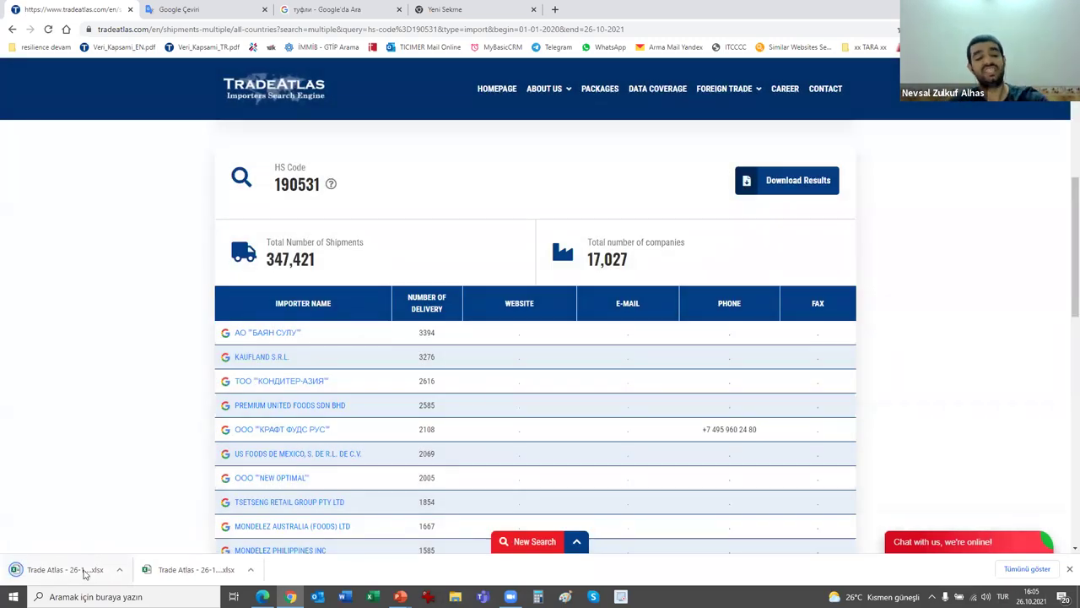
pyautogui.click(83, 570)
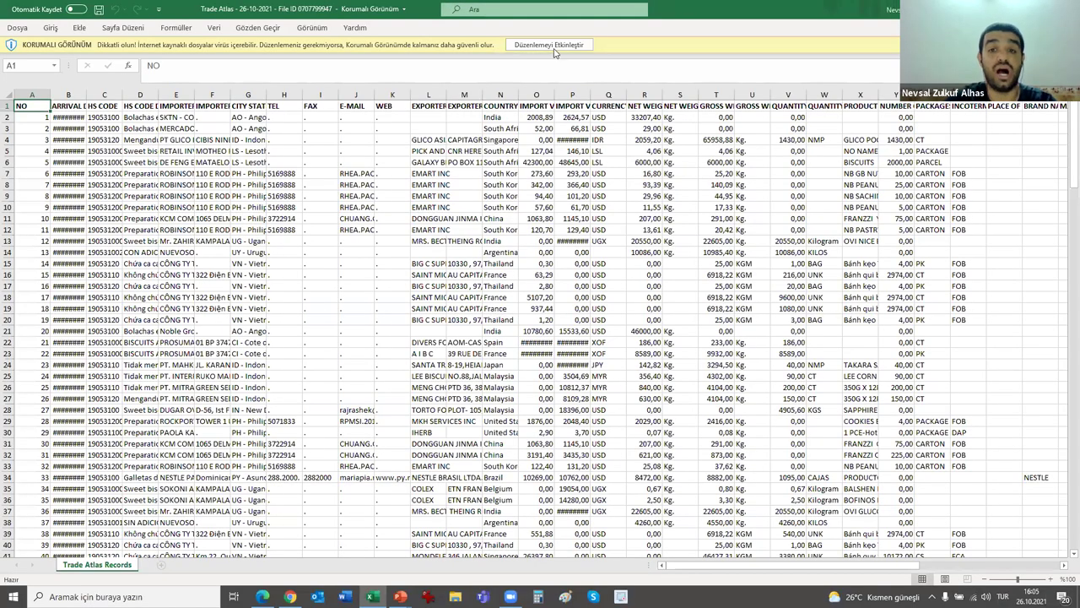
# Step: Enable editing and widen columns B and C to show arrival dates and HS codes
pyautogui.click(553, 47)
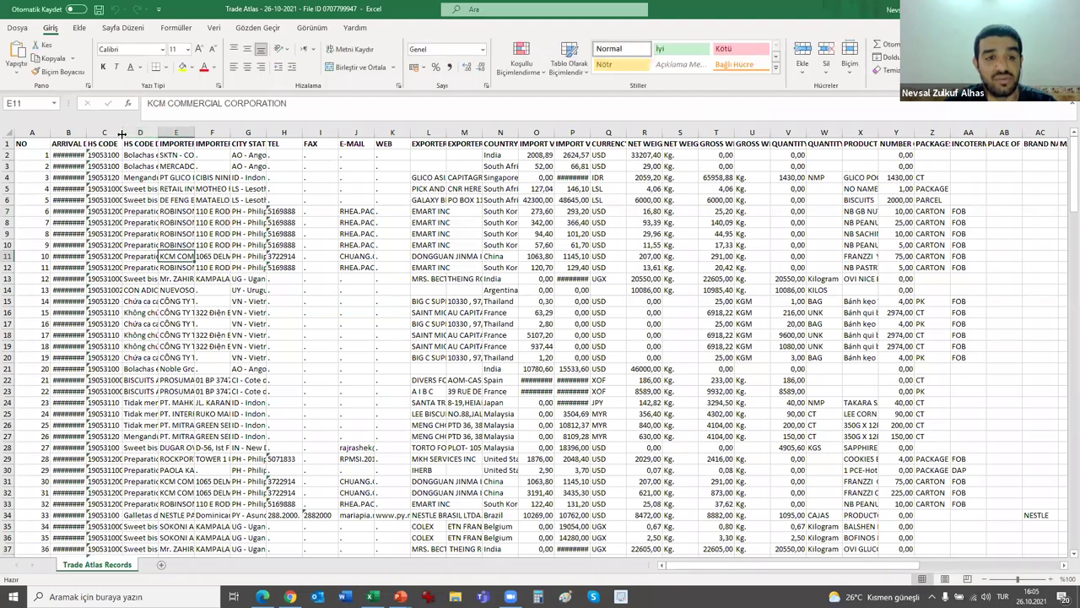
pyautogui.moveTo(122, 134); pyautogui.dragTo(155, 135)
pyautogui.moveTo(87, 133); pyautogui.dragTo(110, 134)
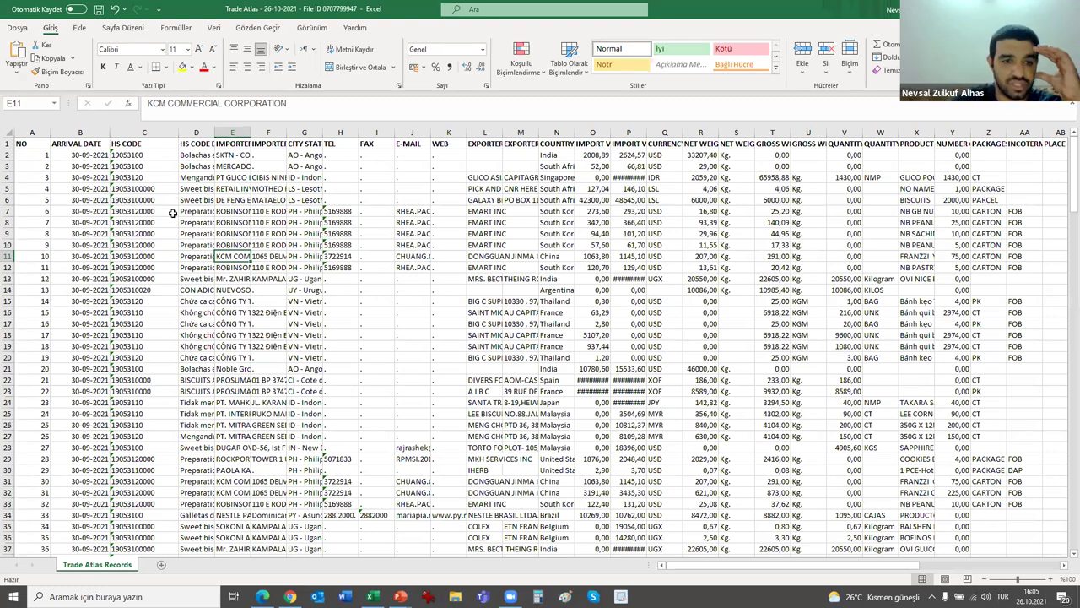
# Step: Inspect the HS code, country, importer location and exporter cells in the first rows
pyautogui.click(147, 155)
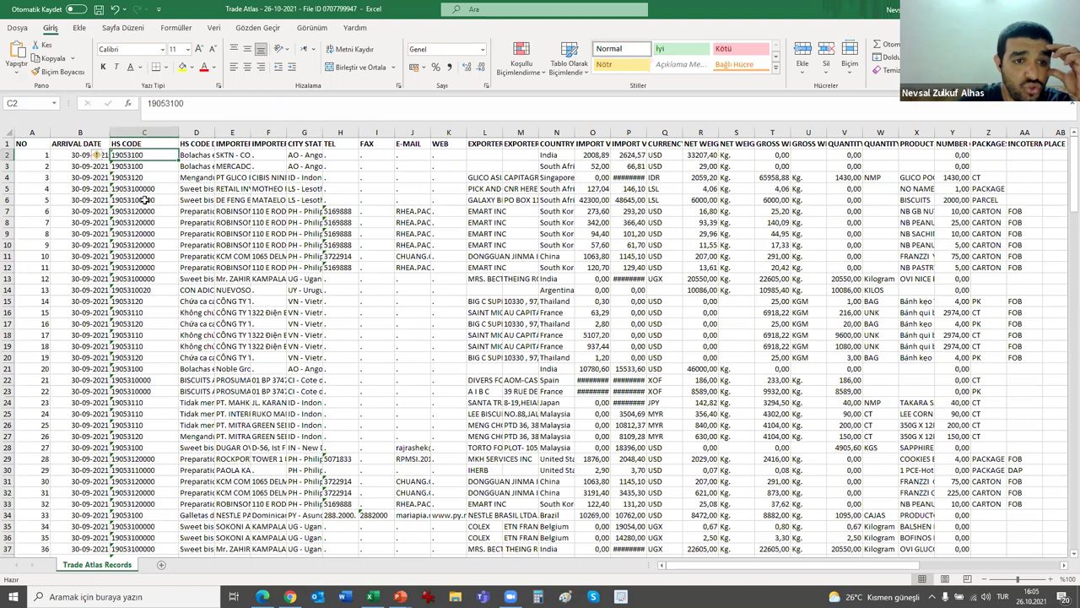
pyautogui.click(554, 155)
pyautogui.click(312, 155)
pyautogui.moveTo(467, 156); pyautogui.dragTo(521, 166)
pyautogui.moveTo(485, 213); pyautogui.dragTo(498, 250)
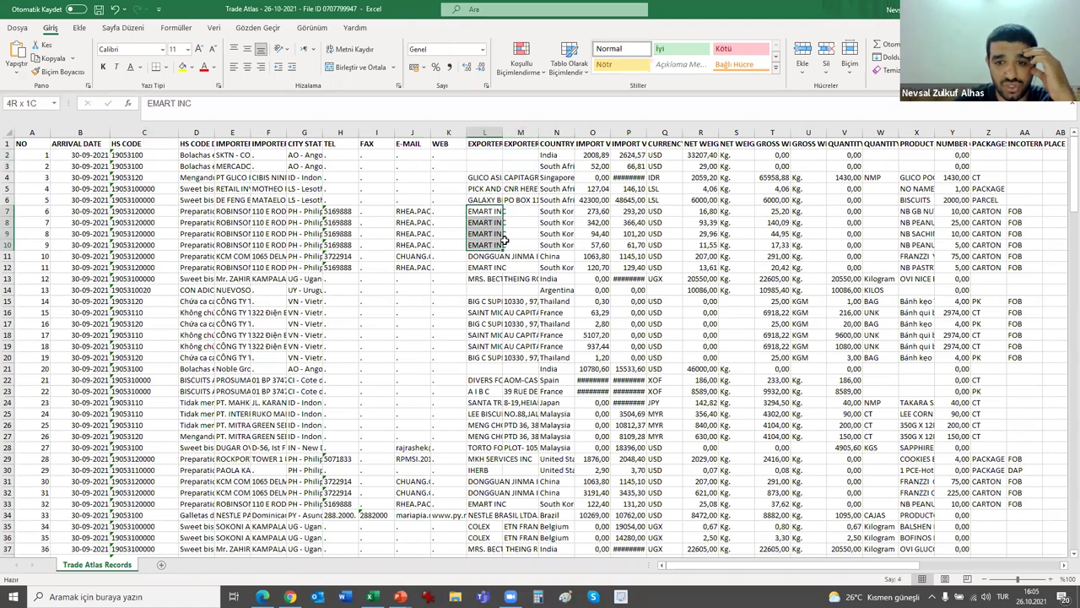
pyautogui.click(551, 217)
pyautogui.click(294, 231)
# Step: Check rows further down, such as Belgium and Uganda in row 36, then select the HS CODE column
pyautogui.scroll(-4, 525, 272)
pyautogui.scroll(-3, 524, 272)
pyautogui.click(557, 301)
pyautogui.click(306, 299)
pyautogui.scroll(-9, 550, 316)
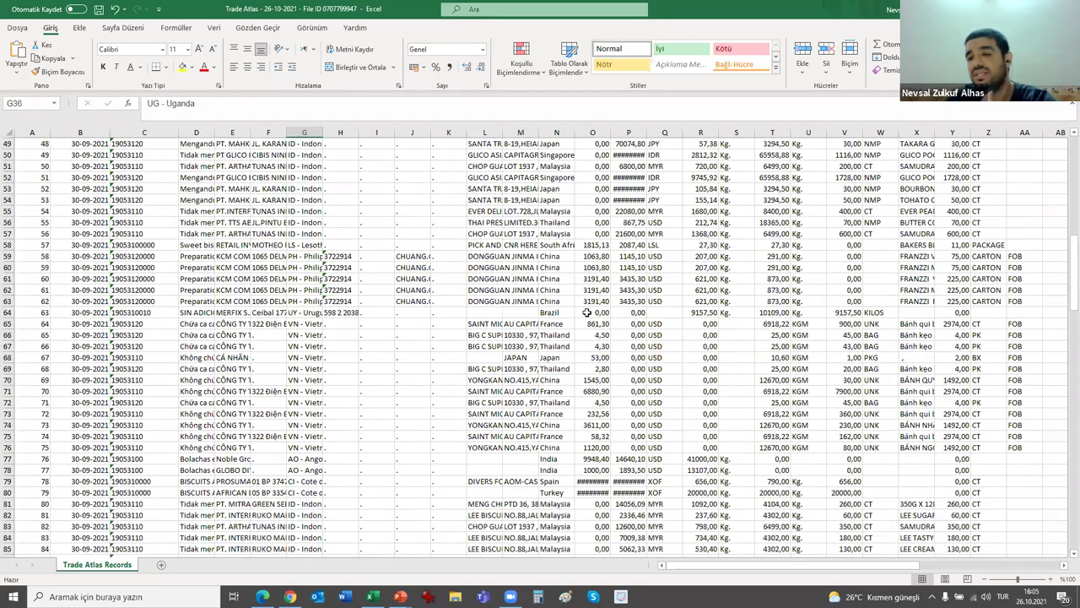
pyautogui.scroll(16, 566, 312)
pyautogui.moveTo(146, 156); pyautogui.dragTo(144, 393)
pyautogui.click(144, 279)
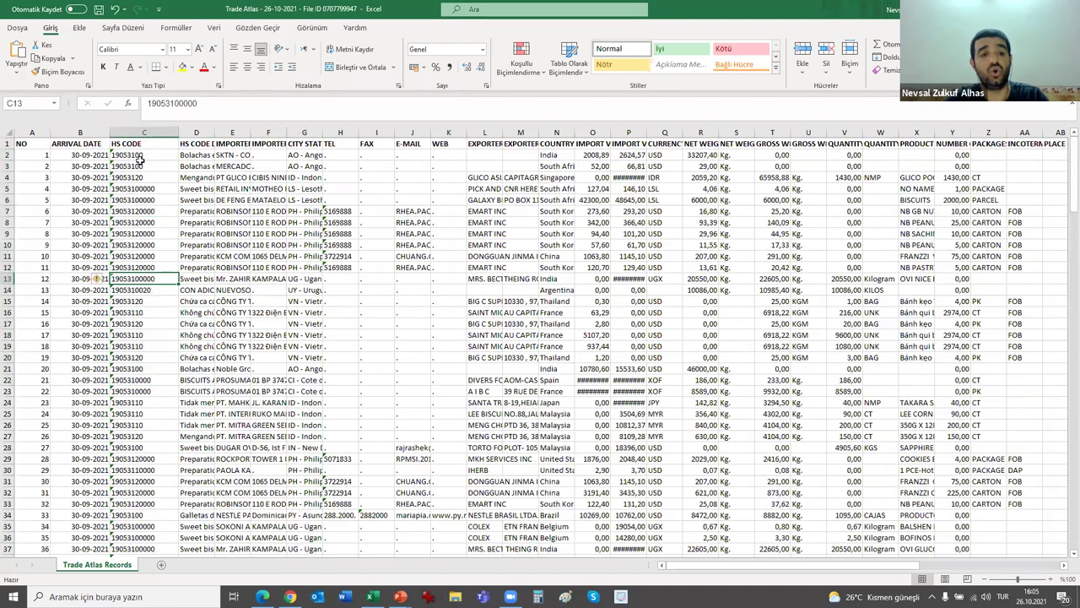
pyautogui.click(143, 132)
# Step: Close the workbook without saving changes
pyautogui.hotkey('alt', 'F4')
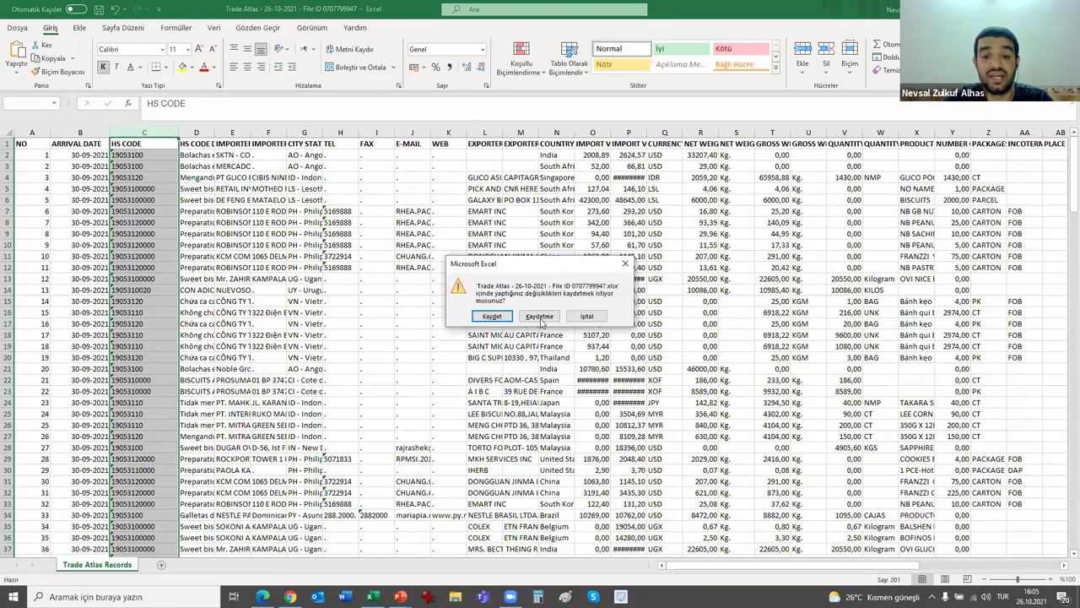
pyautogui.click(539, 316)
pyautogui.moveTo(588, 262); pyautogui.dragTo(635, 262)
# Step: Replace All Countries with United States, found by typing 'state', and rerun the search
pyautogui.click(65, 270)
pyautogui.scroll(3, 308, 335)
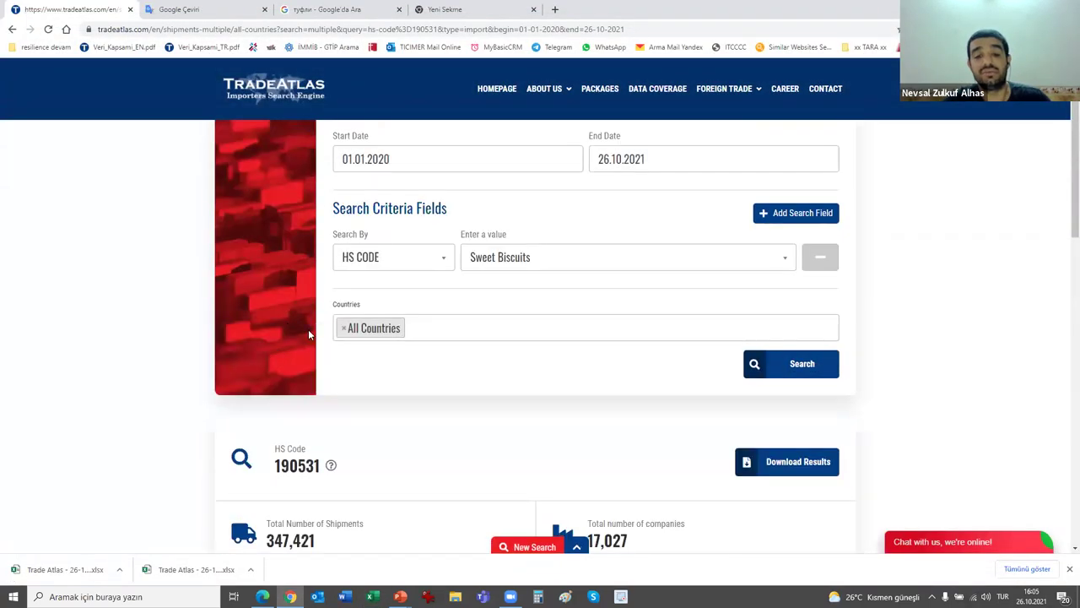
pyautogui.click(343, 329)
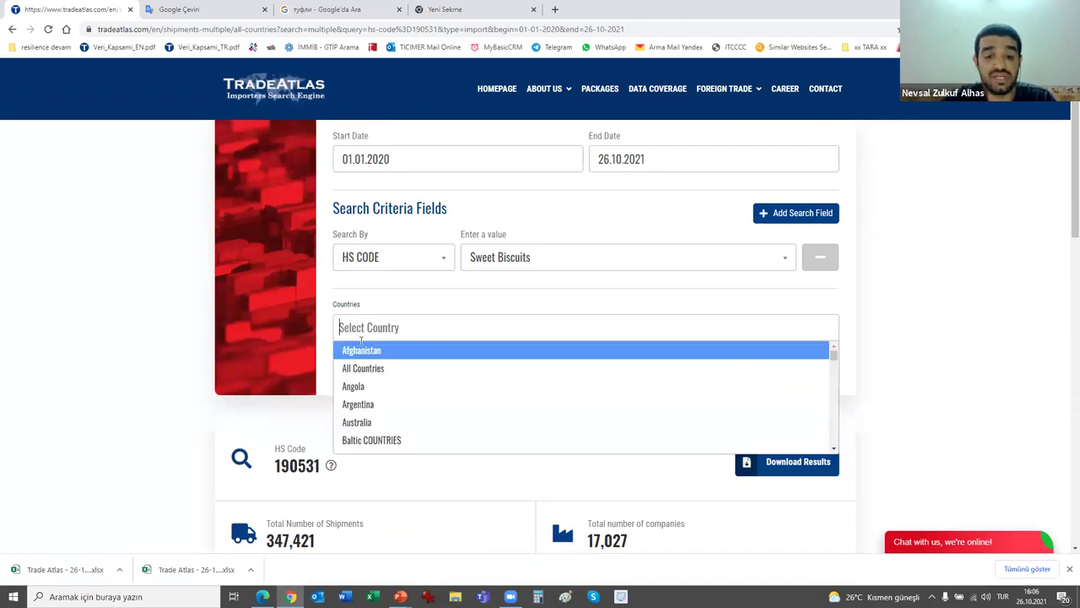
pyautogui.write('s')
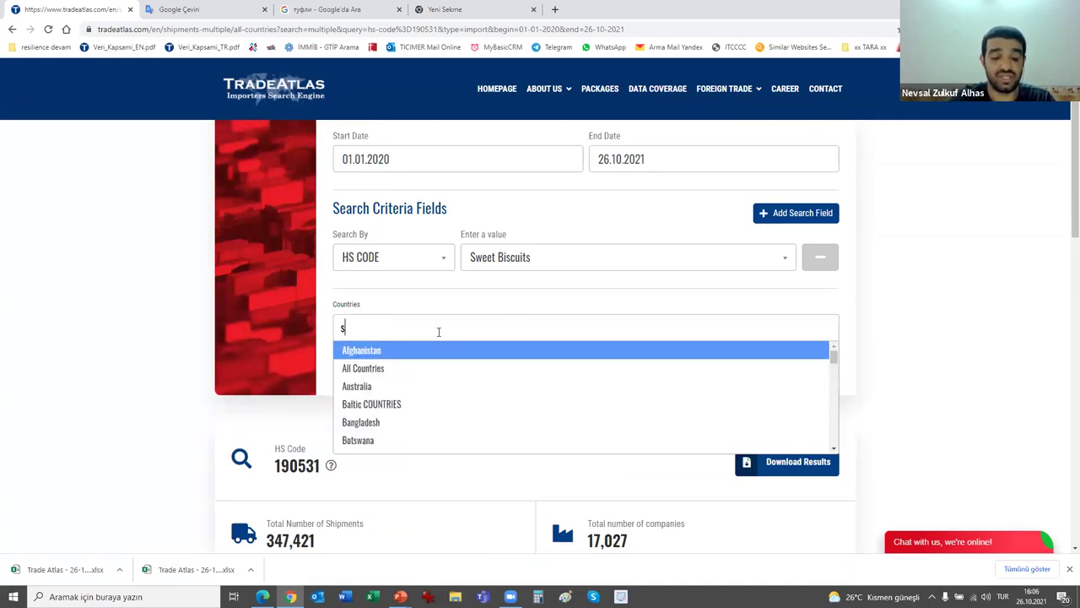
pyautogui.write('tate')
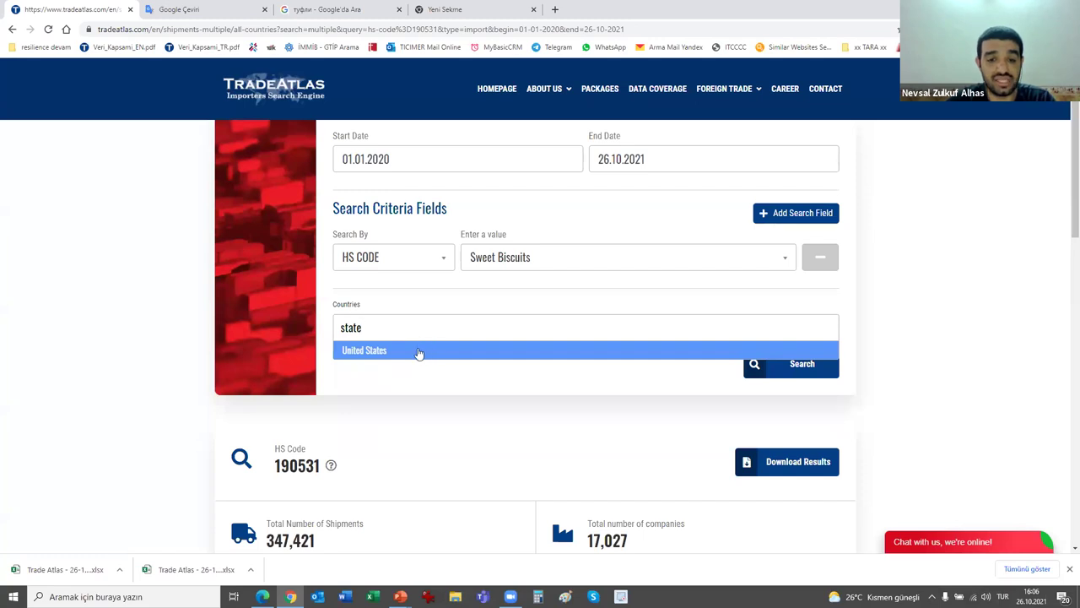
pyautogui.click(418, 352)
pyautogui.click(755, 363)
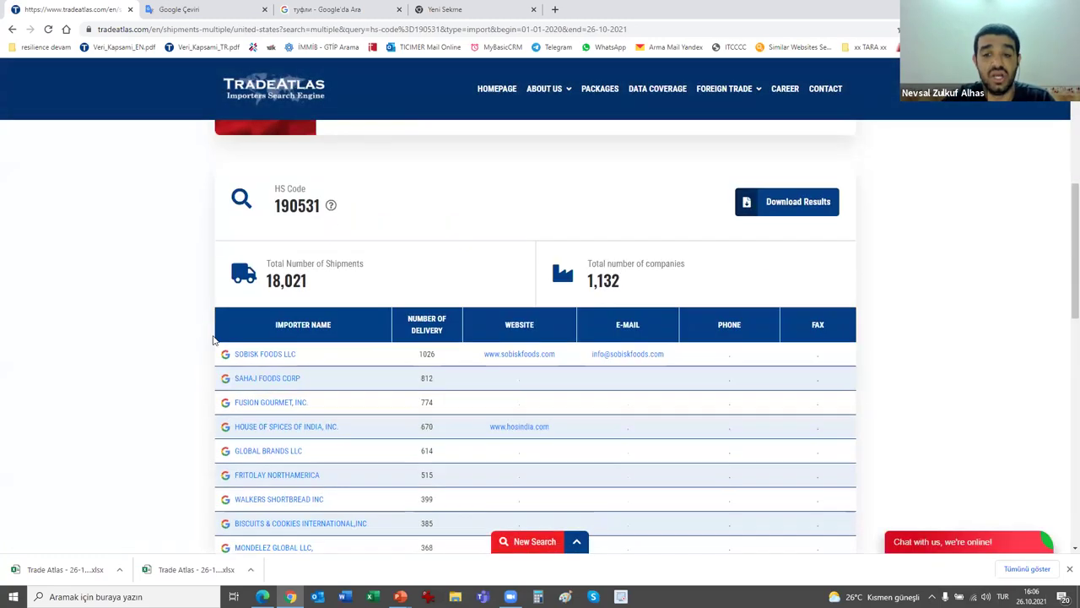
# Step: Note the 1,132 companies total and open SOBISK FOODS LLC in a background tab
pyautogui.scroll(3, 501, 316)
pyautogui.scroll(-1, 563, 395)
pyautogui.moveTo(589, 428); pyautogui.dragTo(623, 432)
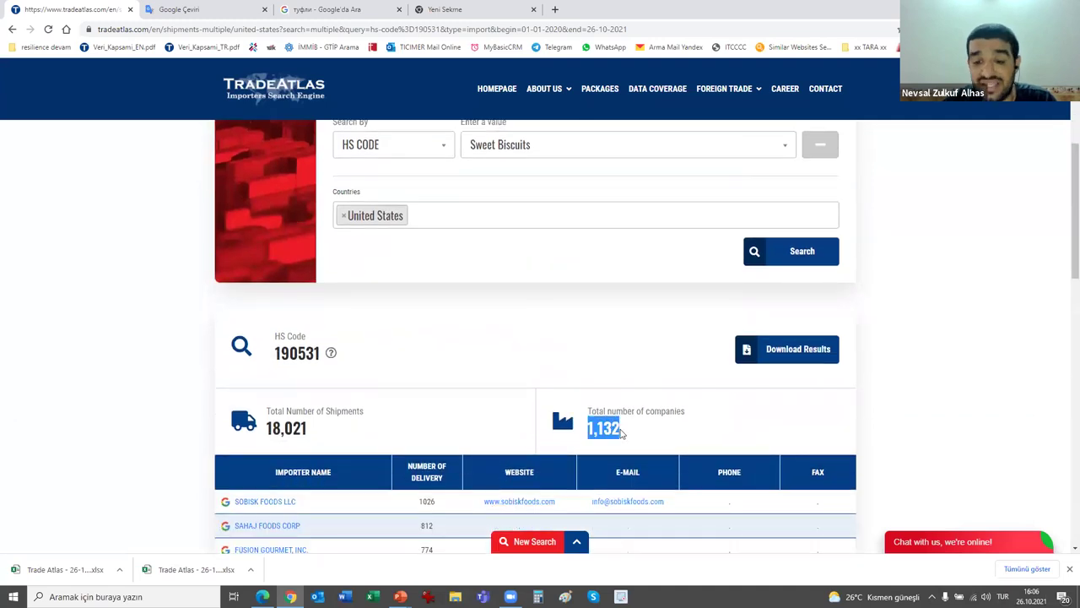
pyautogui.click(285, 384)
pyautogui.scroll(-2, 194, 354)
pyautogui.scroll(2, 588, 410)
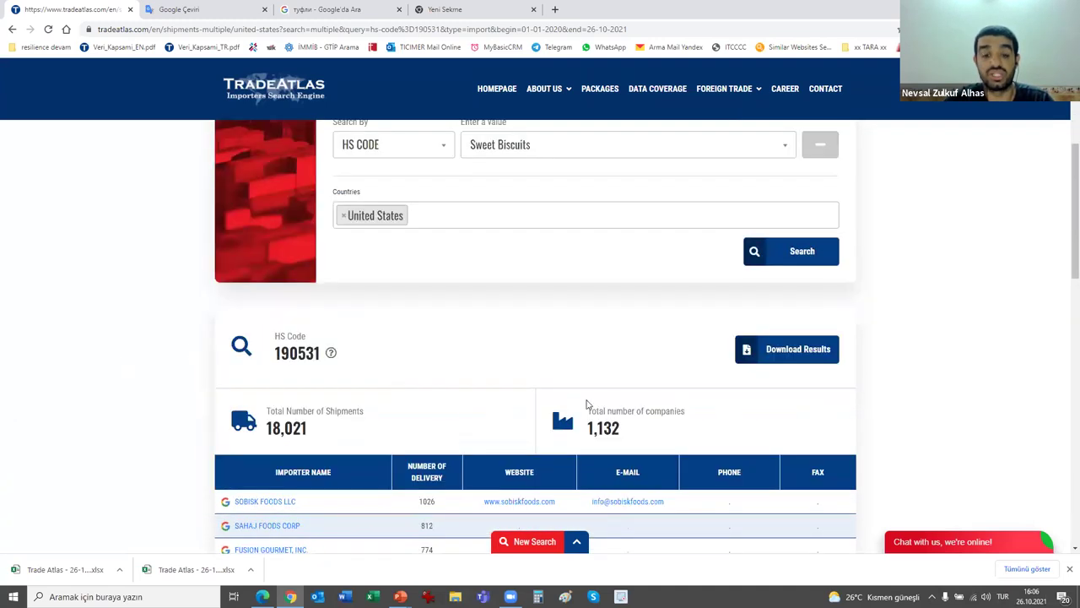
pyautogui.scroll(-1, 422, 412)
pyautogui.middleClick(261, 389)
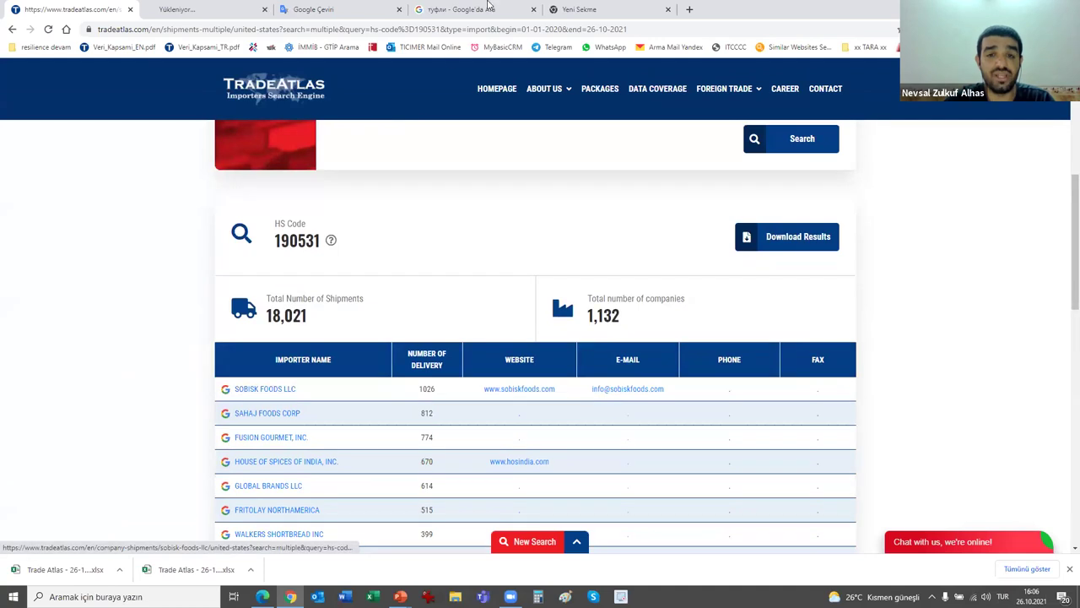
# Step: Close the leftover Google Çeviri and Yeni Sekme browser tabs
pyautogui.click(338, 9)
pyautogui.click(595, 10)
pyautogui.rightClick(595, 12)
pyautogui.click(649, 143)
pyautogui.hotkey('ctrl', 'w')
pyautogui.hotkey('ctrl', 'w')
pyautogui.hotkey('ctrl', 'shift', 'Tab')
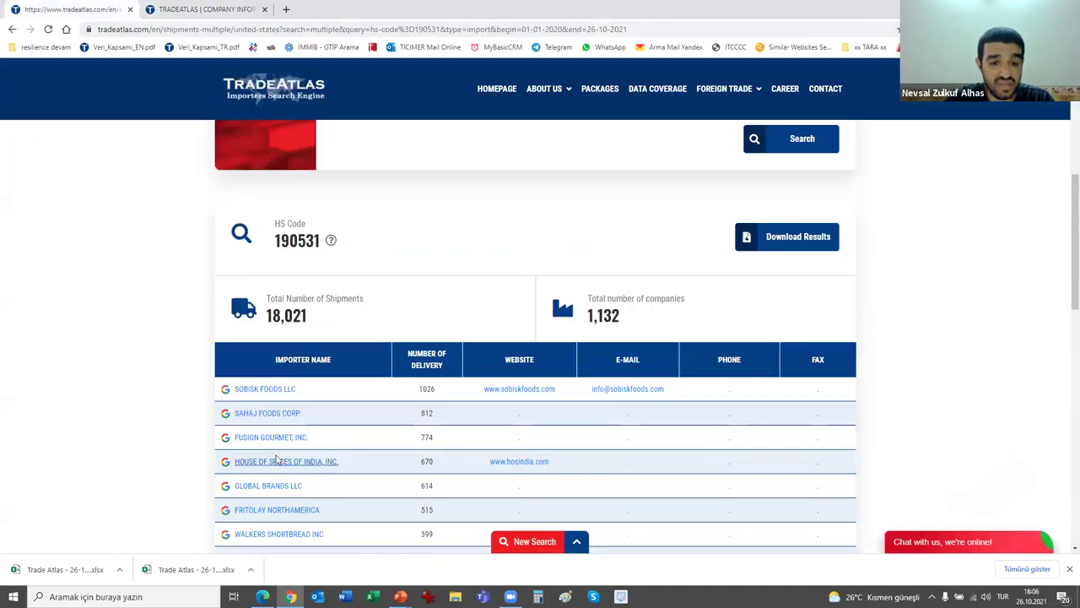
# Step: View SOBISK FOODS LLC's shipment history, then return to the 190531 results
pyautogui.click(273, 395)
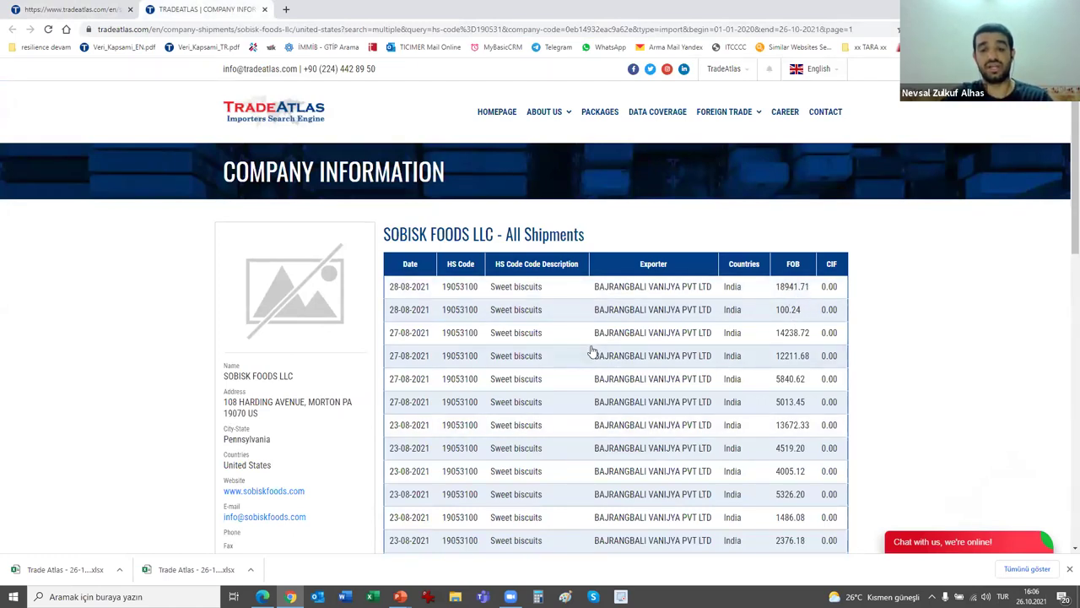
pyautogui.click(75, 8)
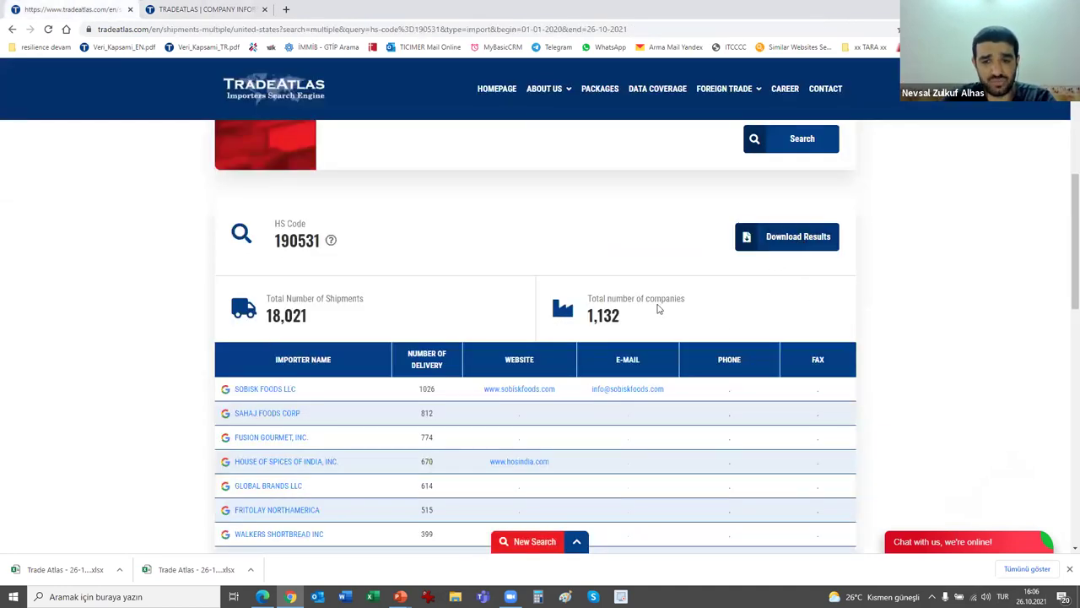
pyautogui.scroll(4, 499, 368)
pyautogui.scroll(2, 267, 246)
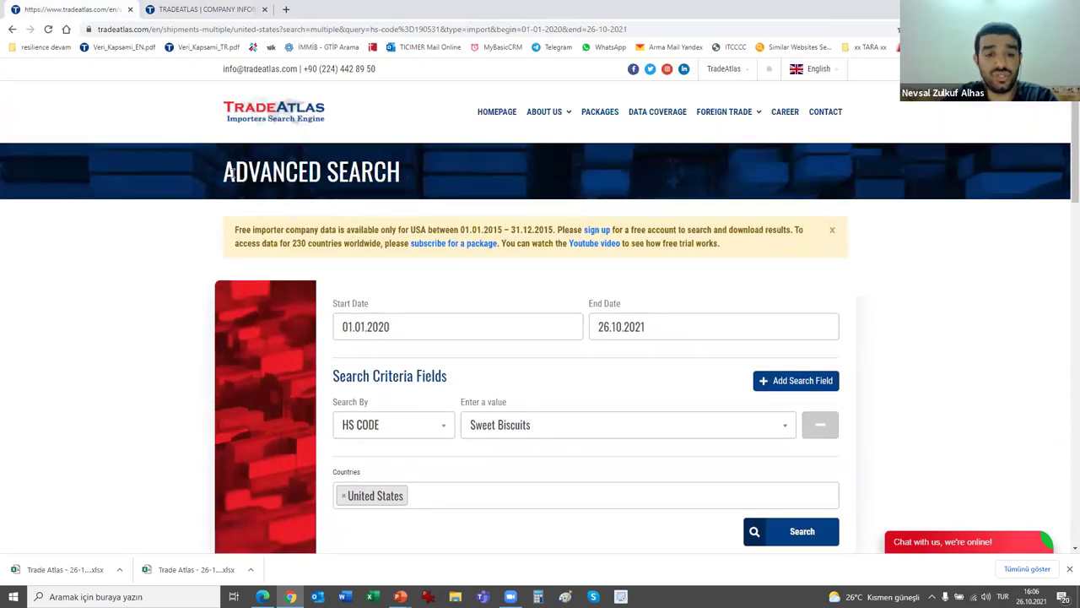
# Step: Dismiss the notice, add a Country of Origin India criterion, and search
pyautogui.click(832, 231)
pyautogui.scroll(-1, 923, 308)
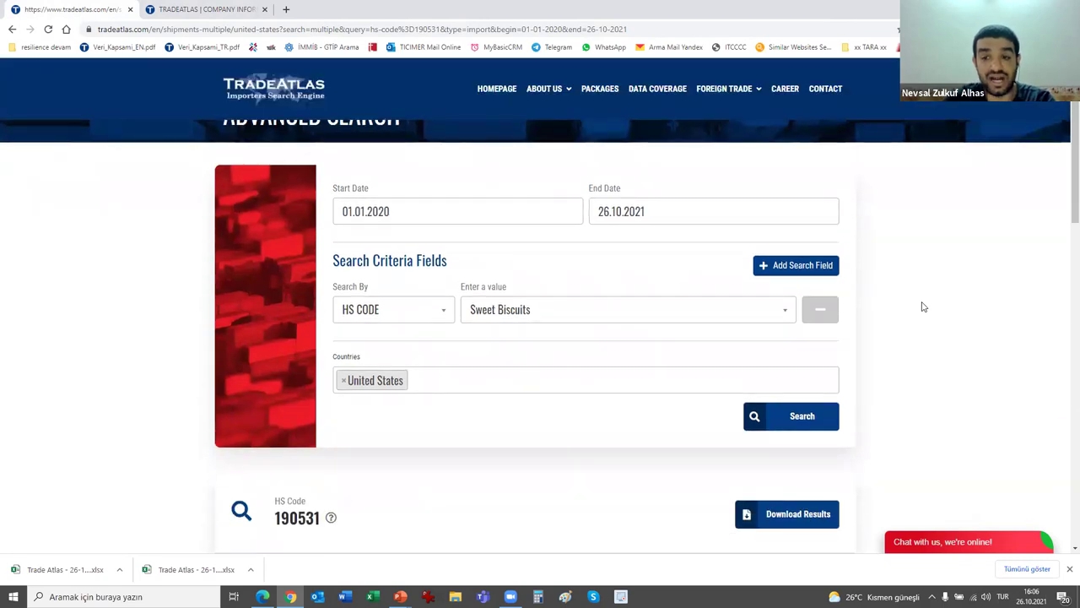
pyautogui.click(797, 267)
pyautogui.click(393, 361)
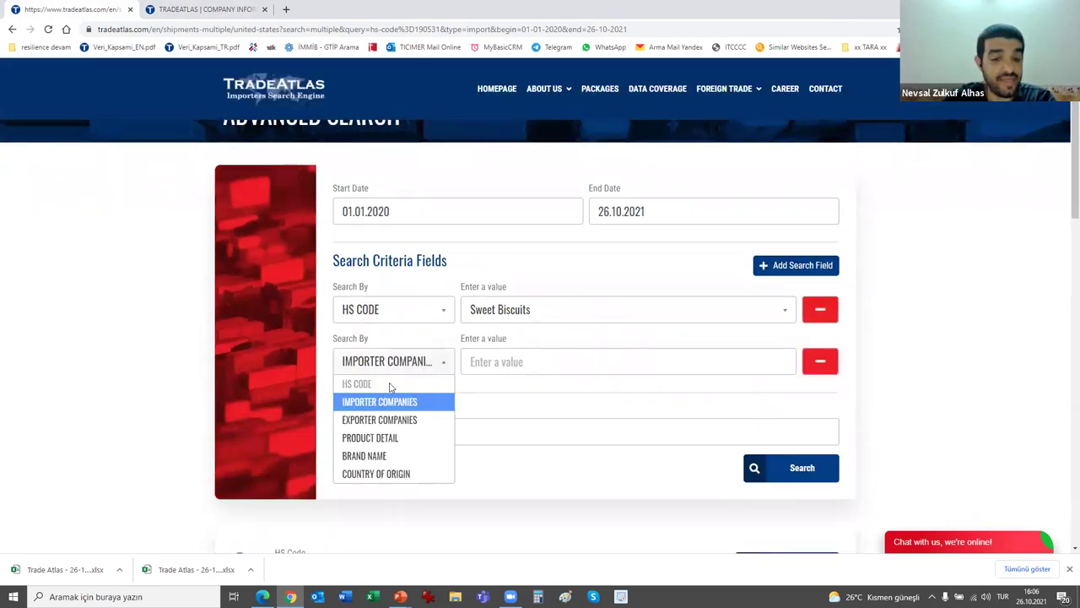
pyautogui.click(386, 475)
pyautogui.click(510, 363)
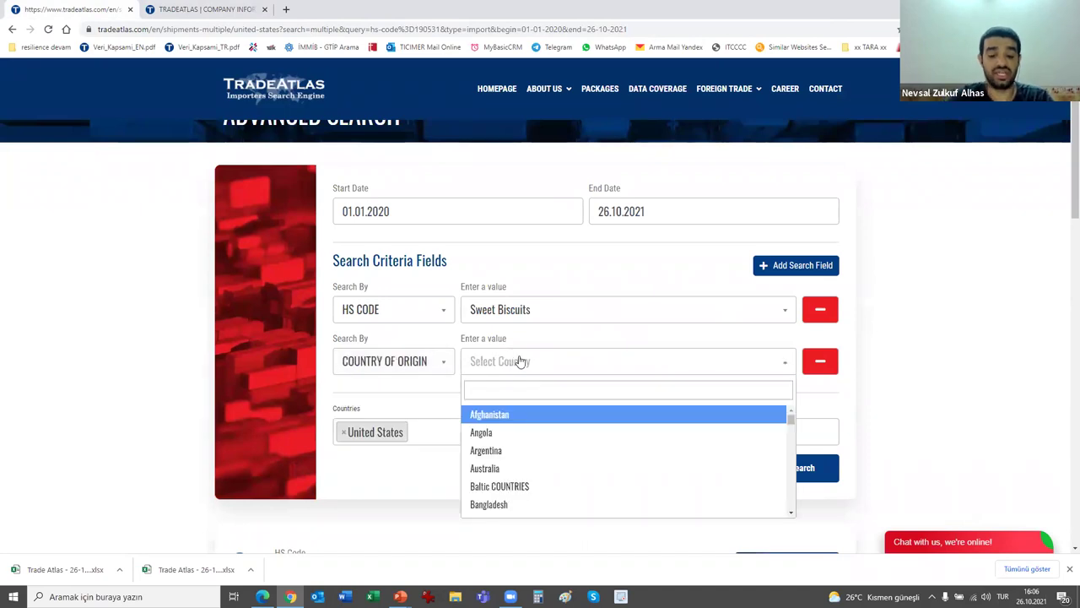
pyautogui.write('ind')
pyautogui.click(488, 415)
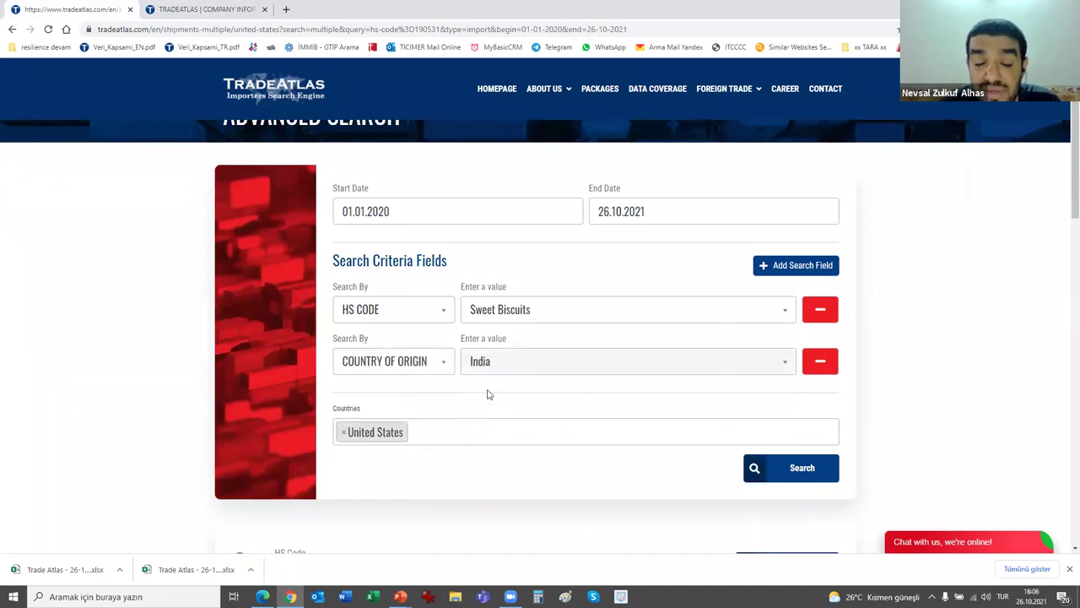
pyautogui.click(806, 475)
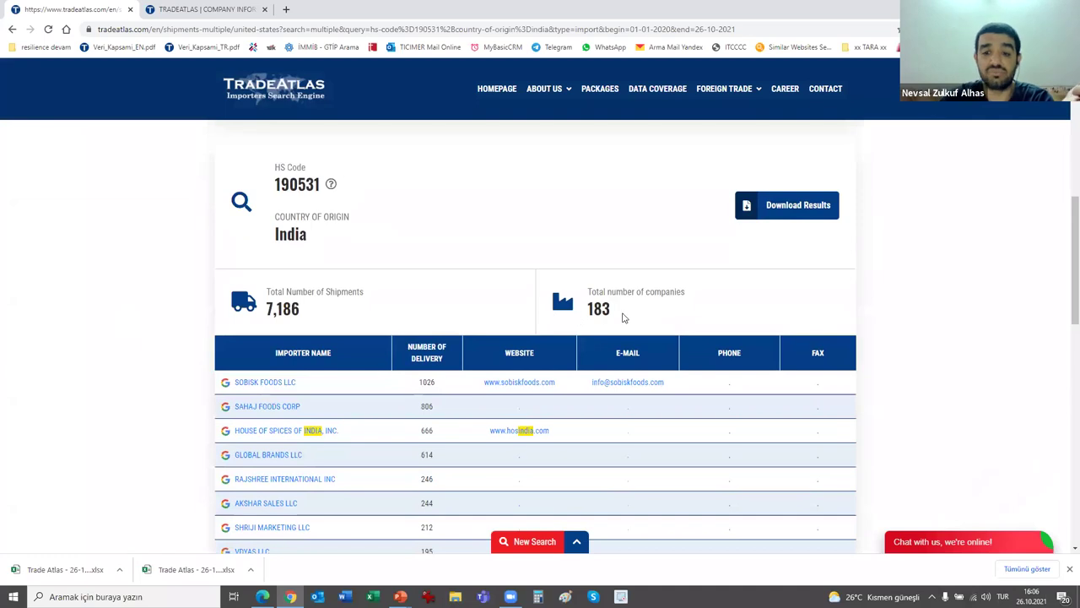
# Step: Check the new total of 183 companies and add a third criteria row
pyautogui.moveTo(623, 317); pyautogui.dragTo(589, 313)
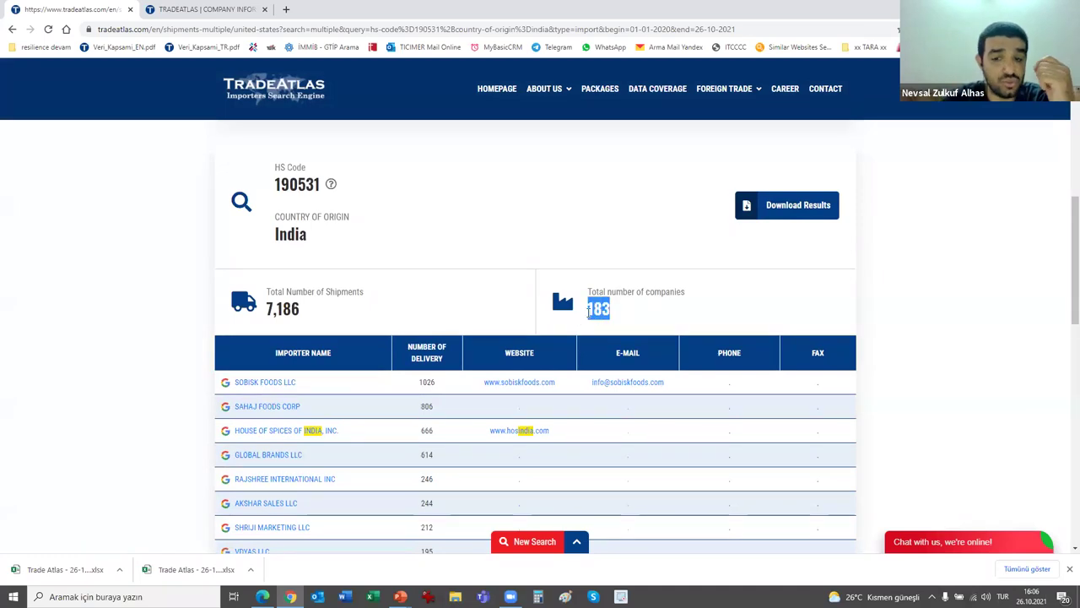
pyautogui.scroll(4, 414, 281)
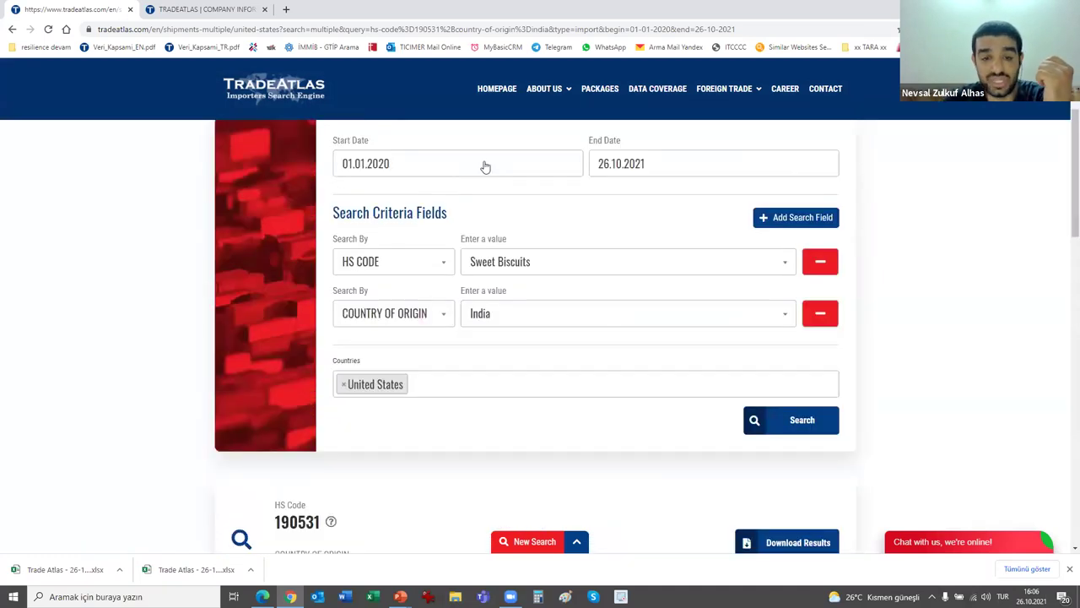
pyautogui.scroll(-4, 16, 324)
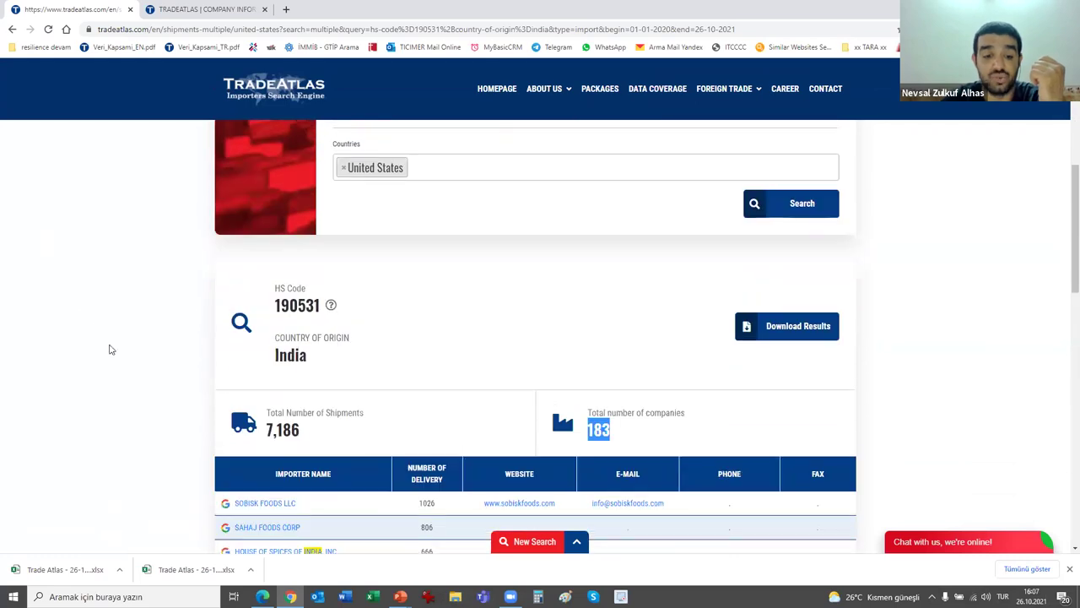
pyautogui.scroll(4, 692, 340)
pyautogui.scroll(-3, 379, 393)
pyautogui.scroll(3, 557, 379)
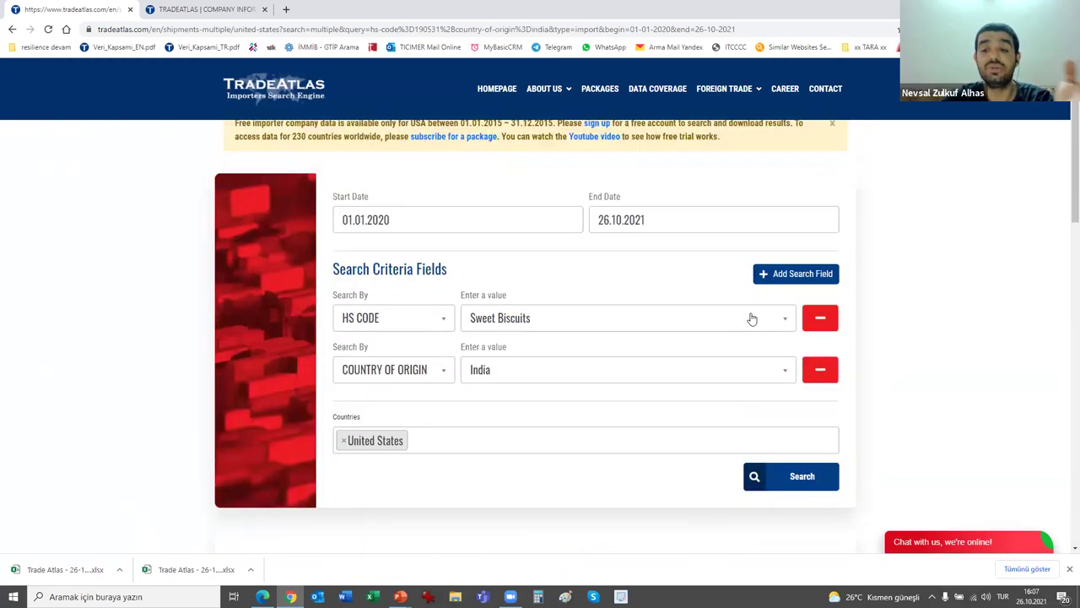
pyautogui.click(768, 272)
pyautogui.scroll(-1, 405, 426)
pyautogui.scroll(-1, 396, 380)
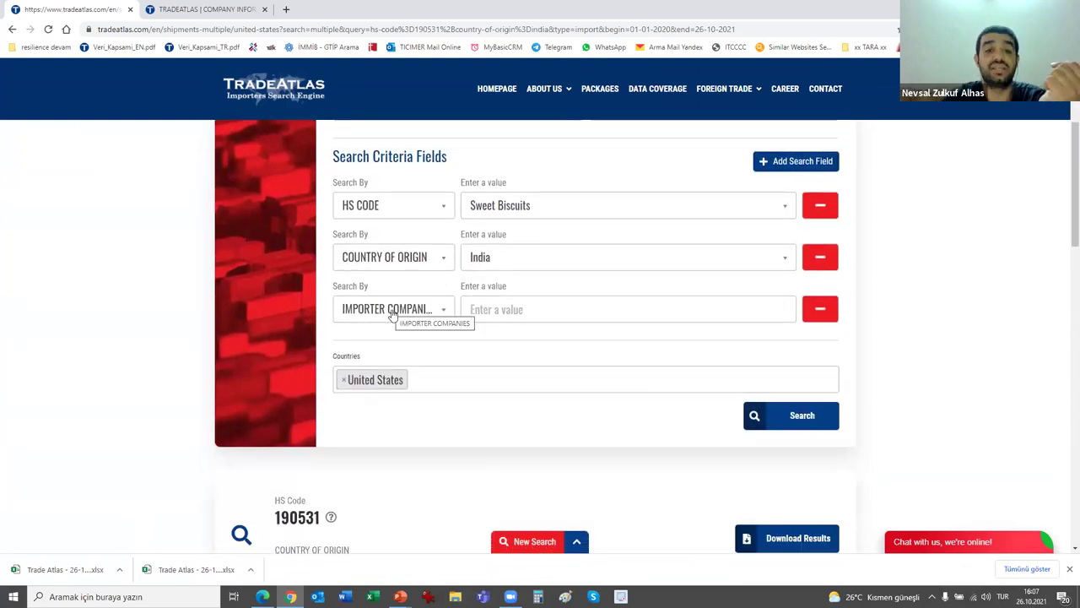
# Step: Copy the exporter name BAJRANGBALI from the SOBISK FOODS LLC page
pyautogui.click(211, 9)
pyautogui.moveTo(595, 288); pyautogui.dragTo(646, 290)
pyautogui.hotkey('ctrl', 'c')
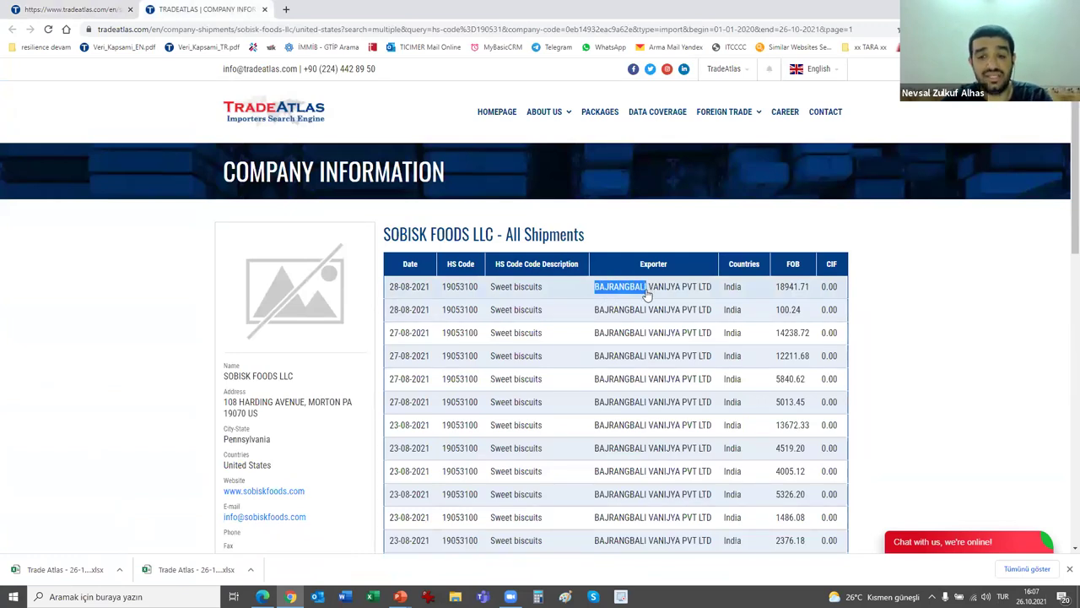
pyautogui.click(67, 9)
# Step: Set the third row to Exporter Companies with BAJRANGBALI and search
pyautogui.click(404, 309)
pyautogui.click(410, 367)
pyautogui.hotkey('ctrl', 'v')
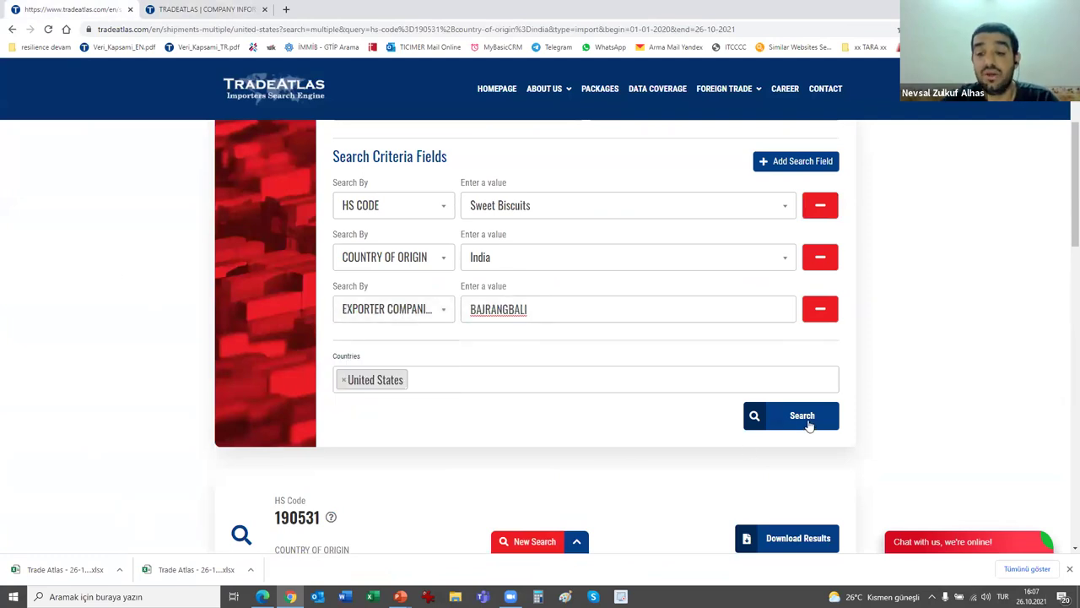
pyautogui.click(802, 416)
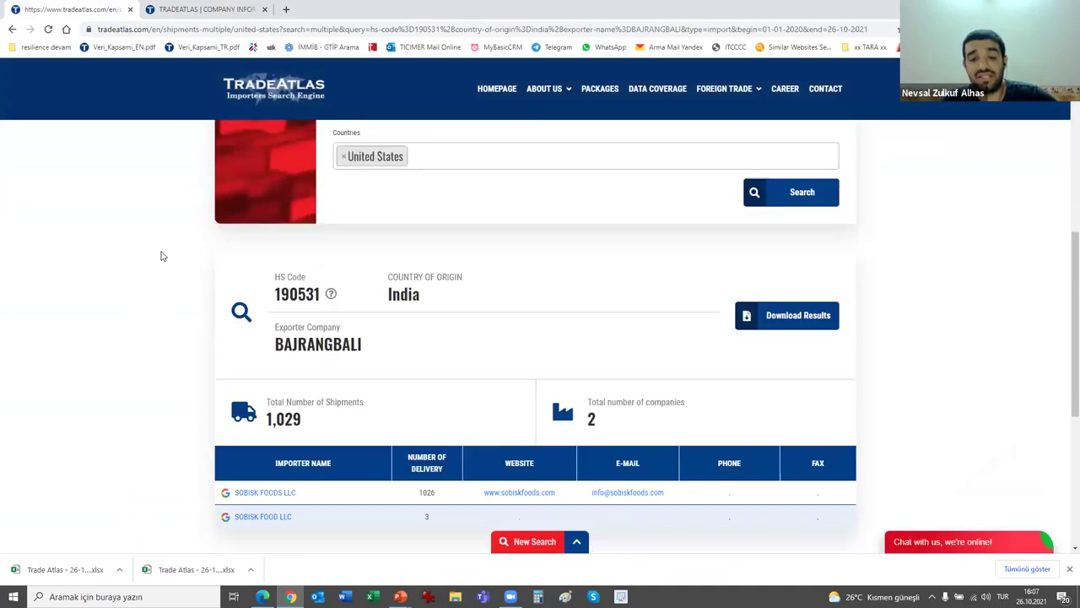
pyautogui.scroll(5, 376, 459)
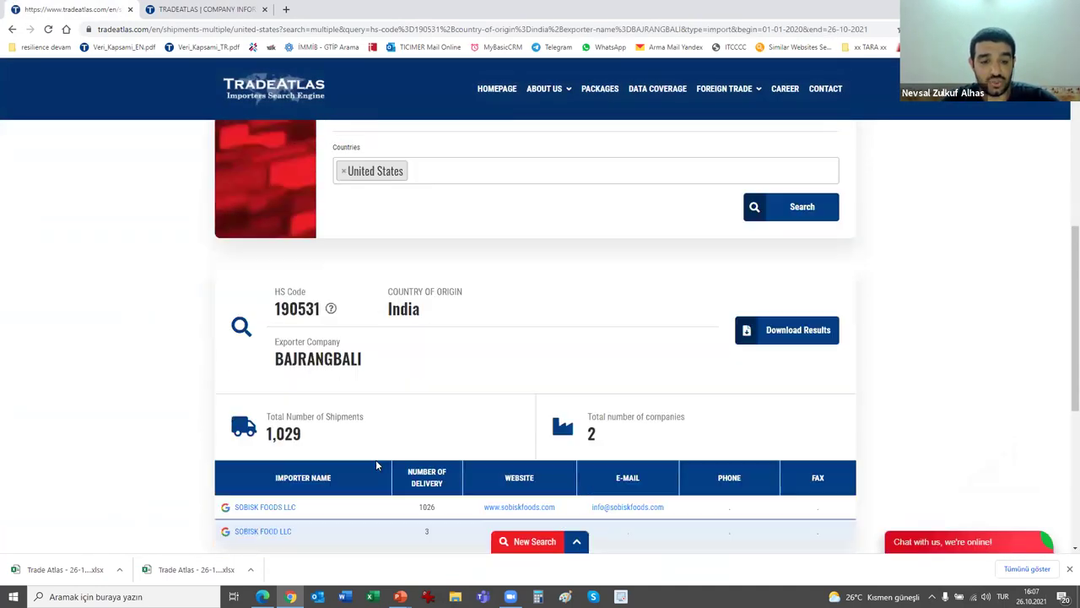
# Step: Change the third row to Importer Companies 'foods' and search
pyautogui.click(412, 376)
pyautogui.click(414, 410)
pyautogui.press('Tab')
pyautogui.write('foods')
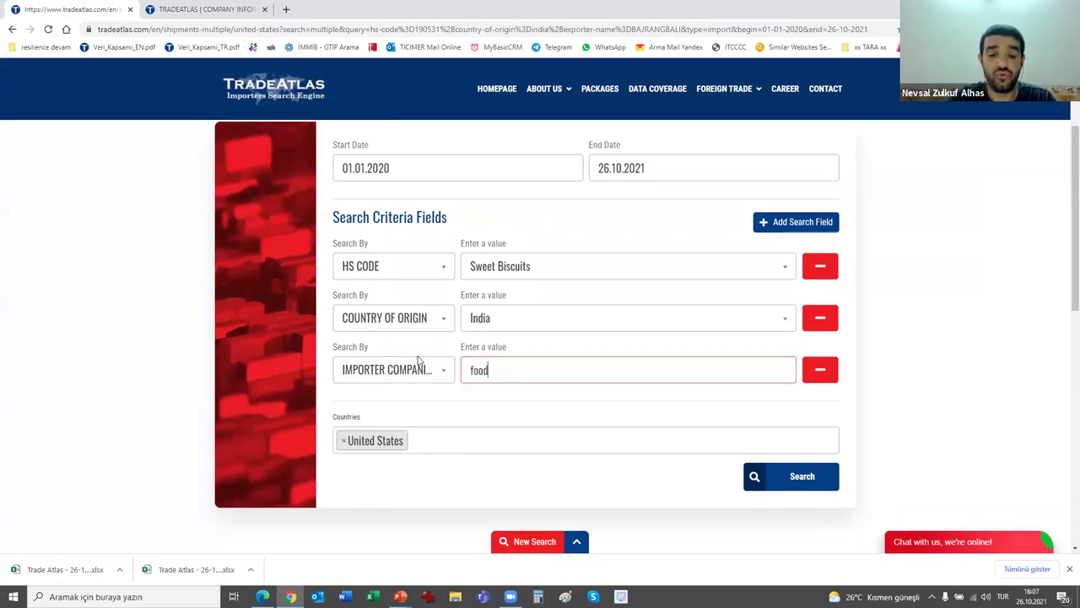
pyautogui.click(802, 477)
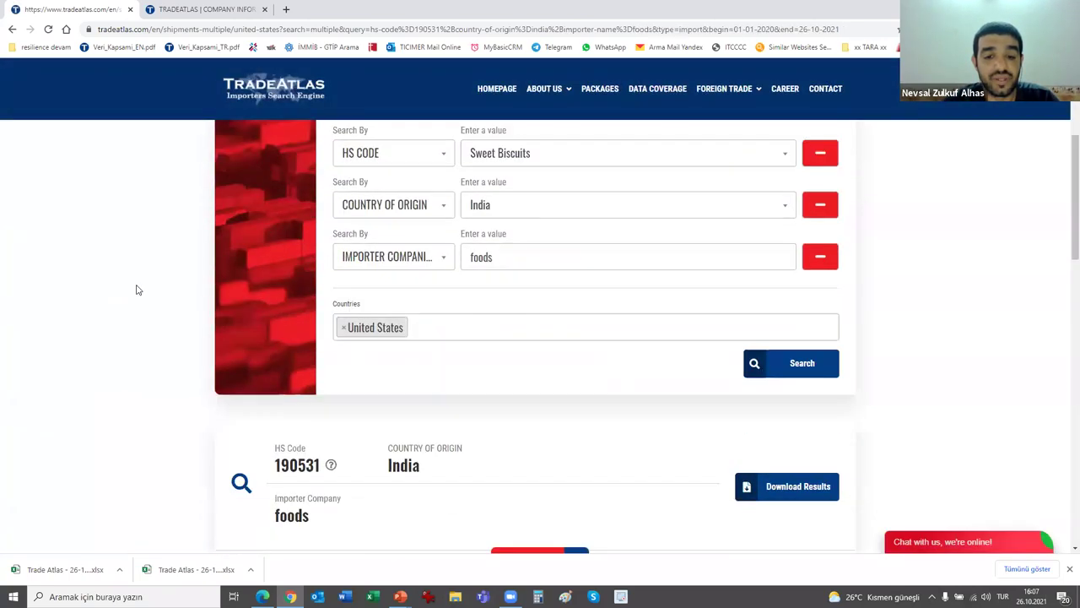
# Step: Review the 37-company total, the search form and the importer table
pyautogui.moveTo(615, 313); pyautogui.dragTo(588, 311)
pyautogui.scroll(3, 106, 320)
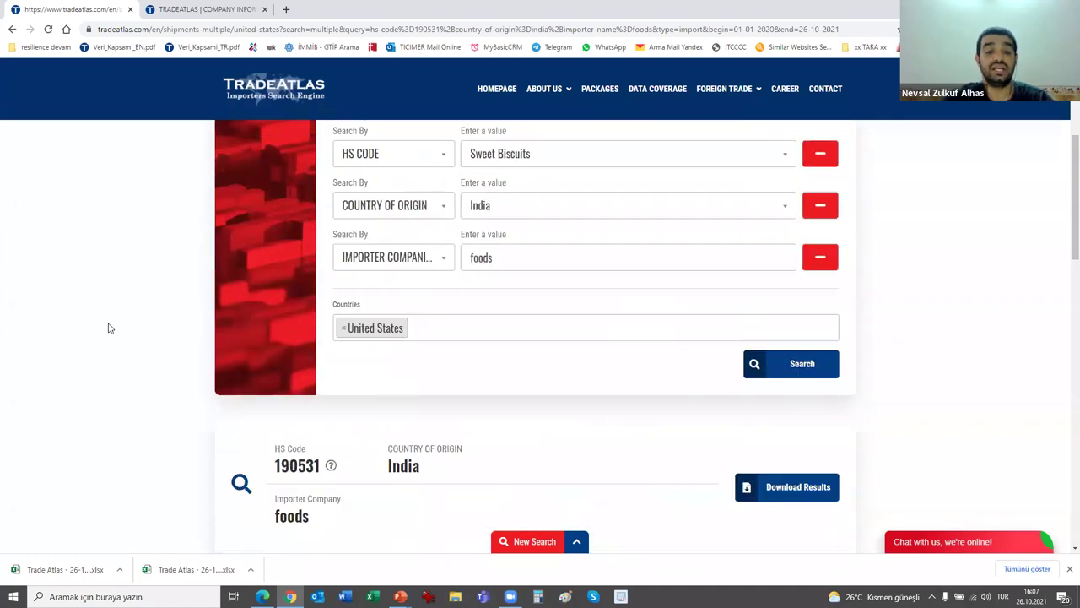
pyautogui.scroll(-4, 102, 338)
pyautogui.scroll(1, 100, 354)
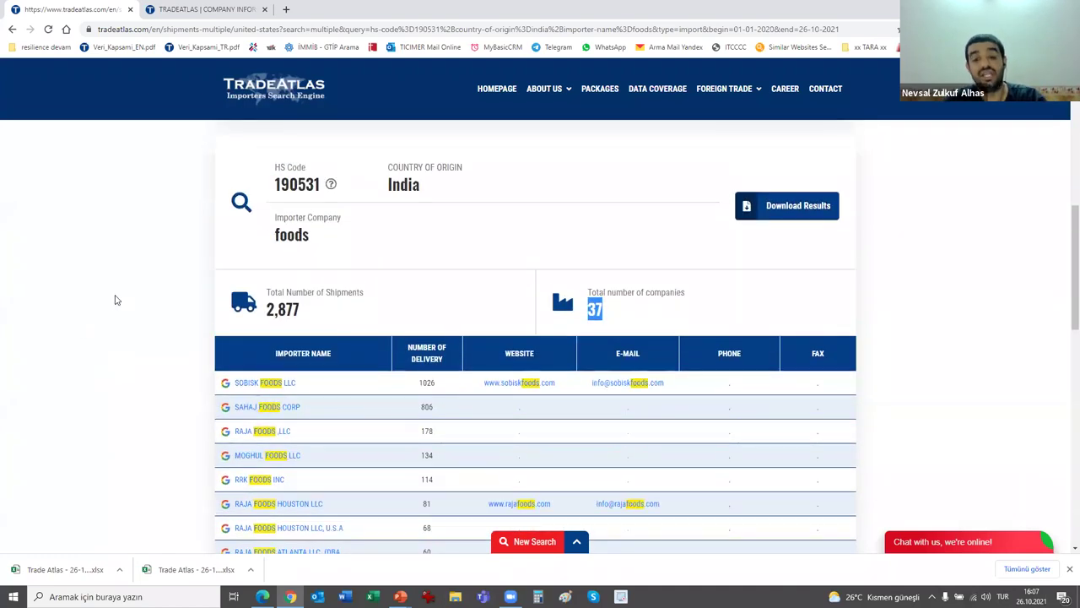
pyautogui.scroll(3, 120, 311)
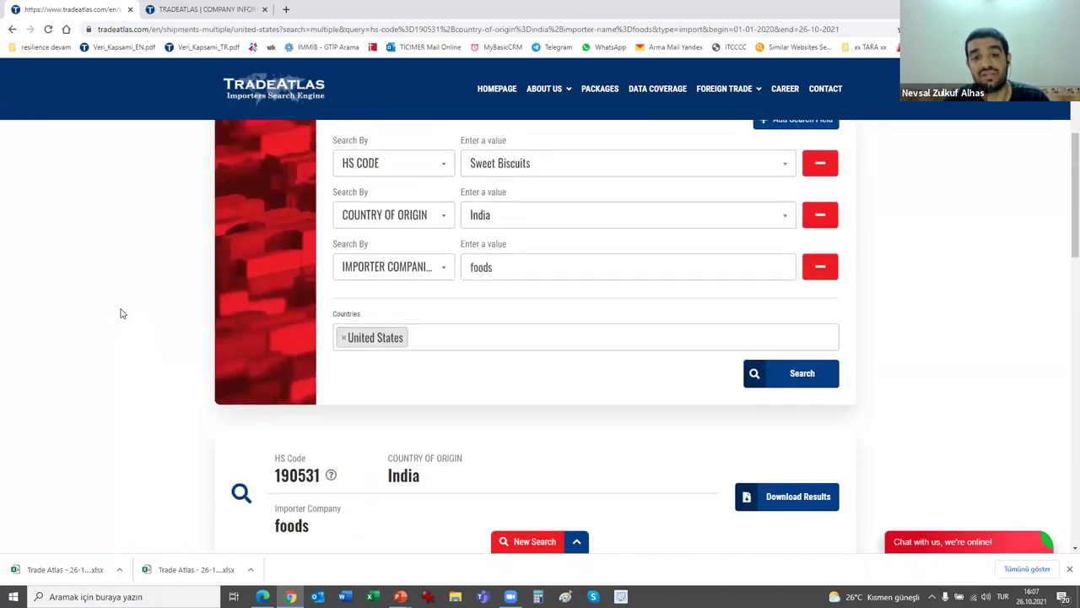
pyautogui.scroll(2, 120, 314)
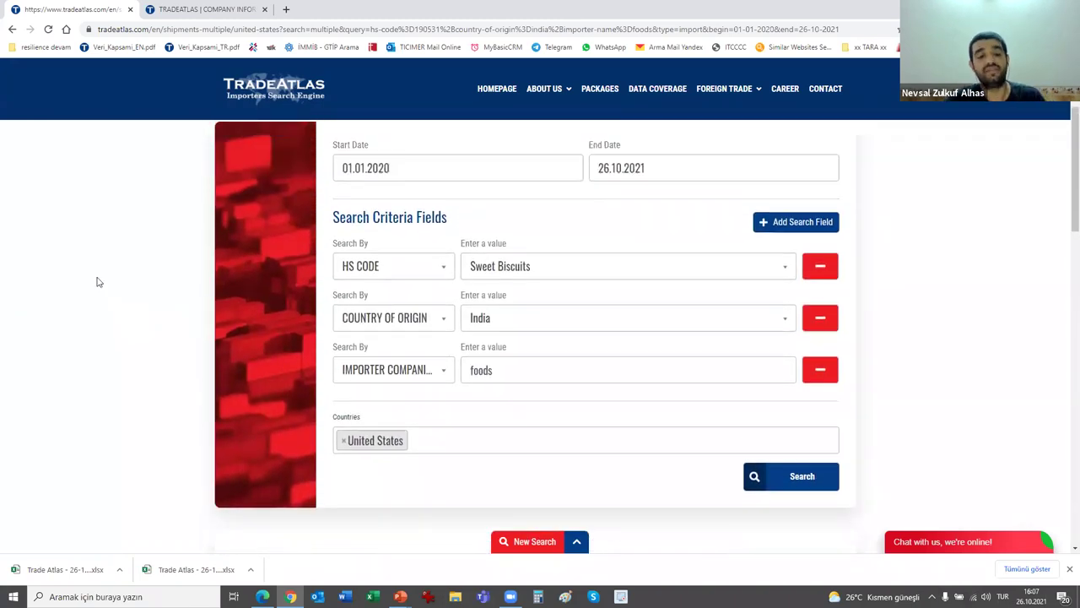
pyautogui.scroll(-5, 97, 281)
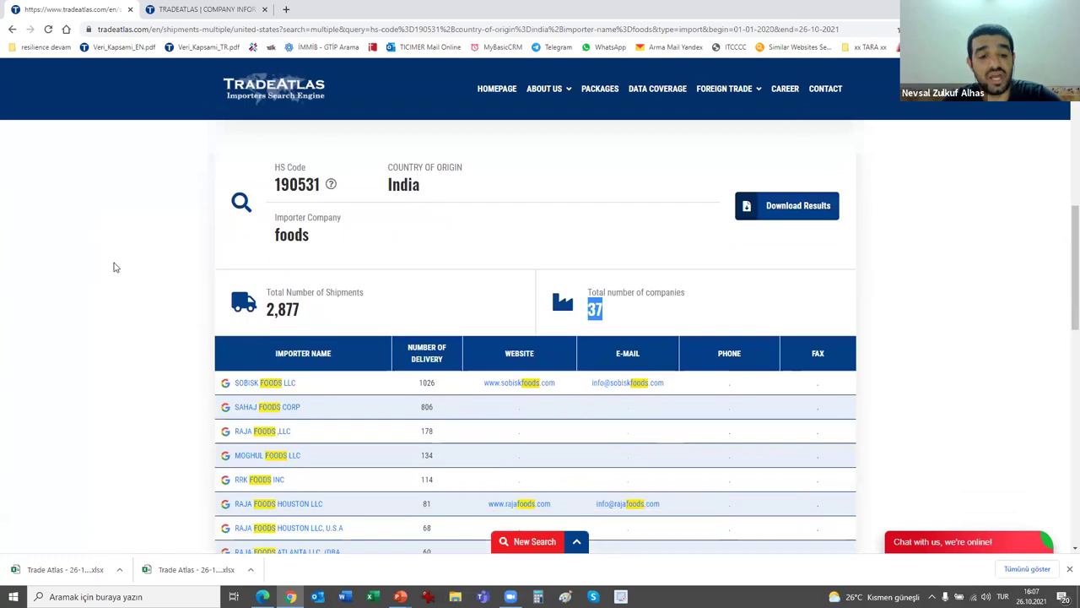
pyautogui.scroll(1, 241, 395)
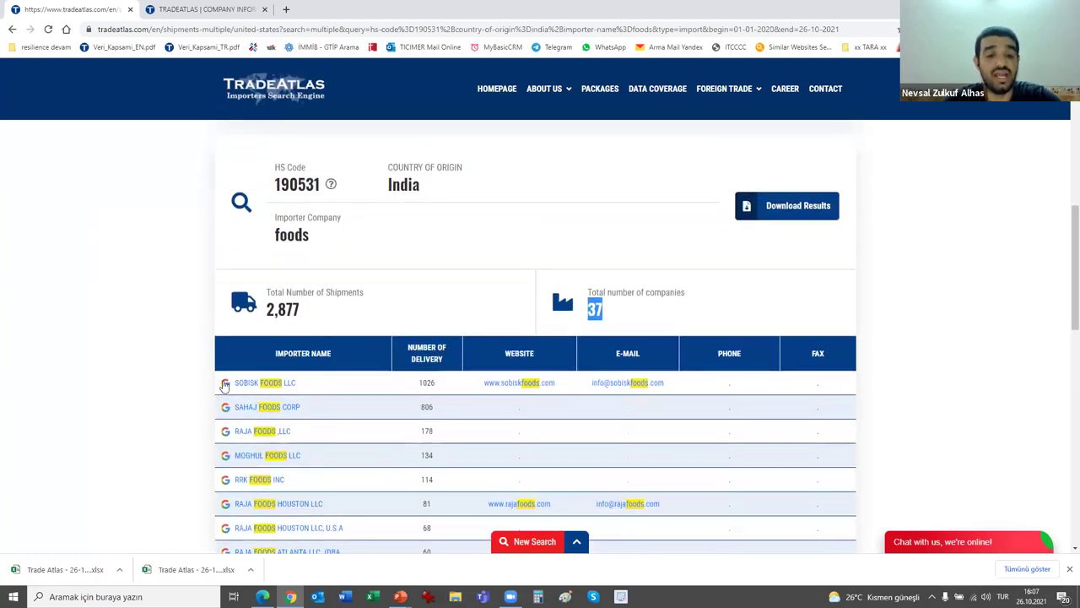
# Step: Google SOBISK FOODS LLC and open its website
pyautogui.click(225, 384)
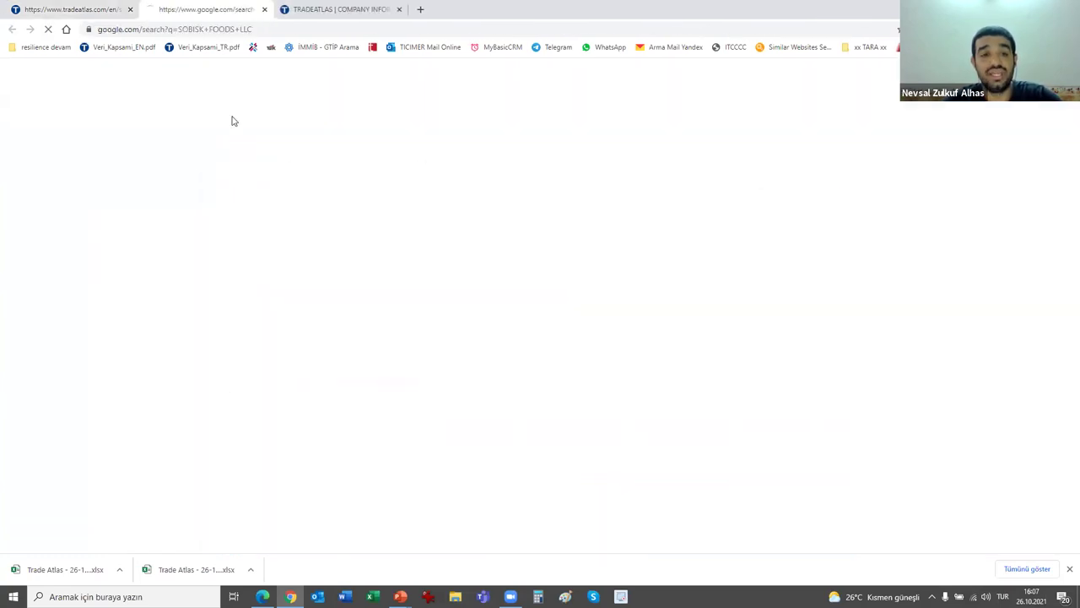
pyautogui.click(154, 188)
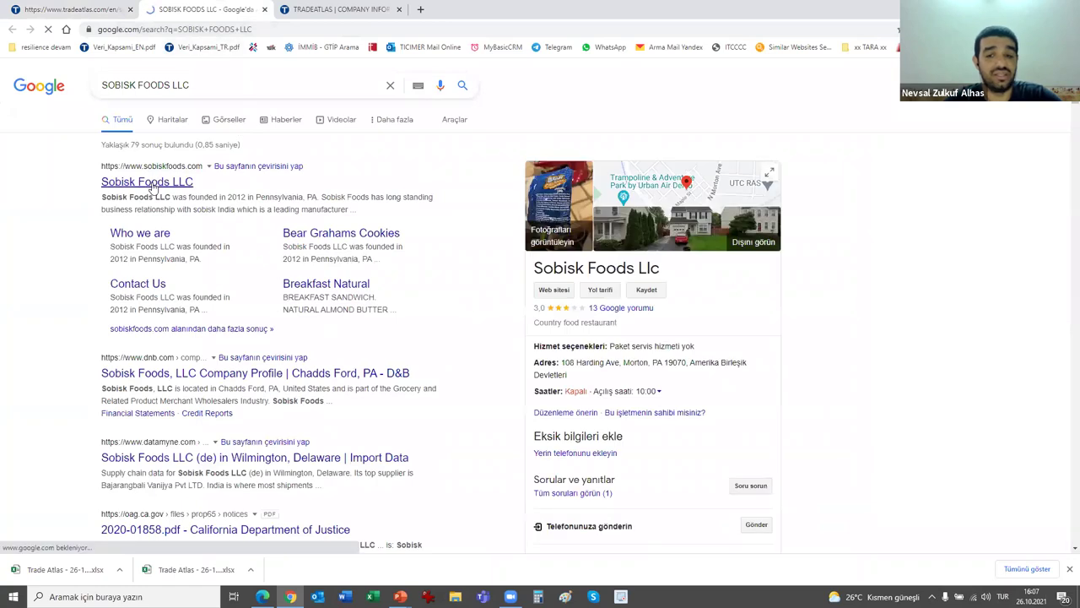
pyautogui.click(72, 9)
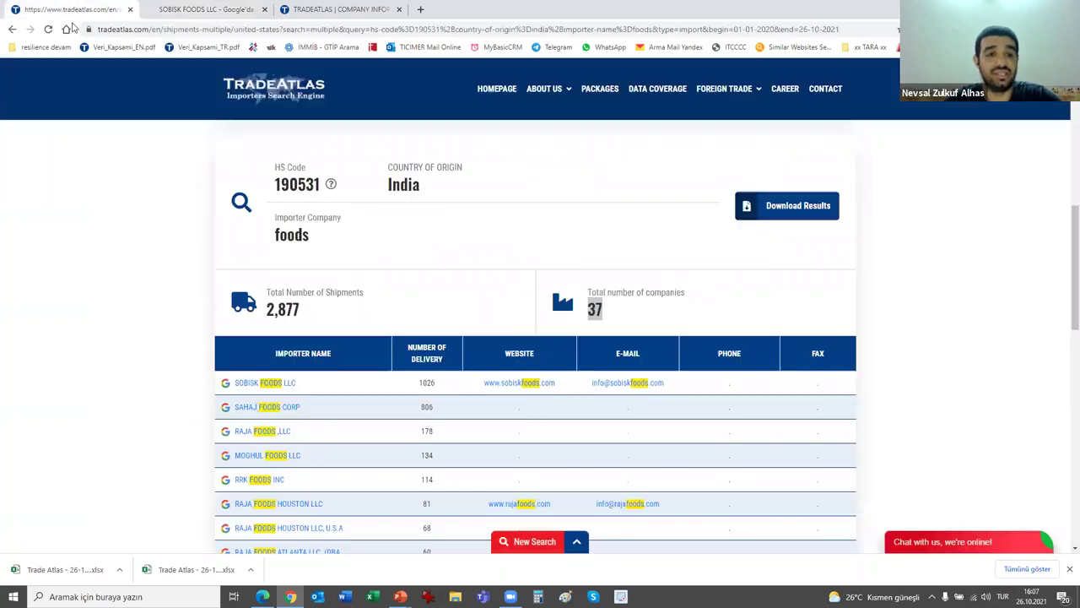
# Step: Google SAHAJ FOODS CORP and open the Sahaj Food Products website
pyautogui.click(226, 408)
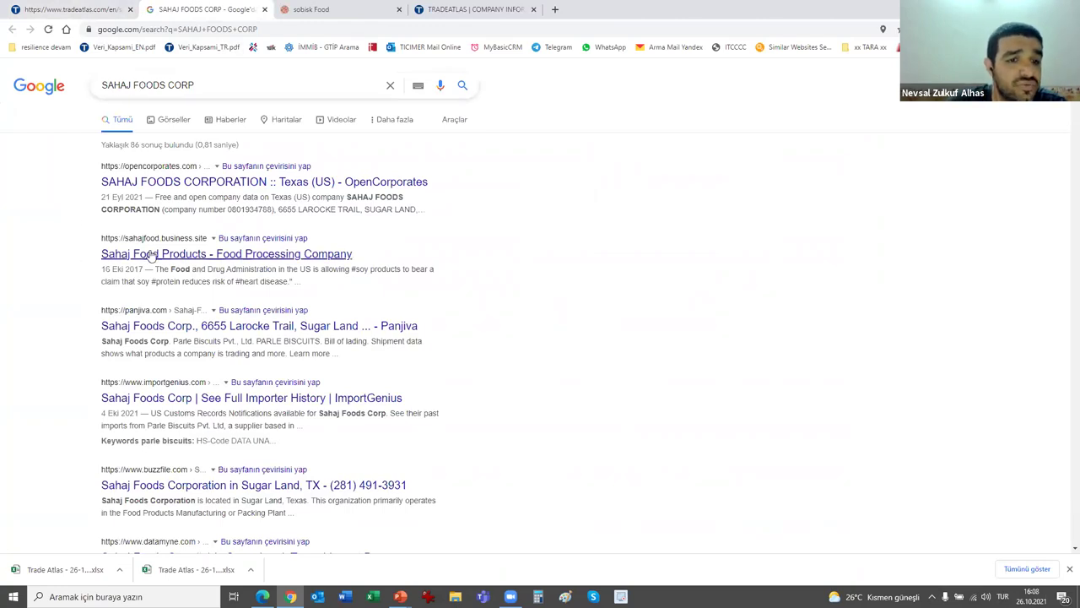
pyautogui.click(198, 261)
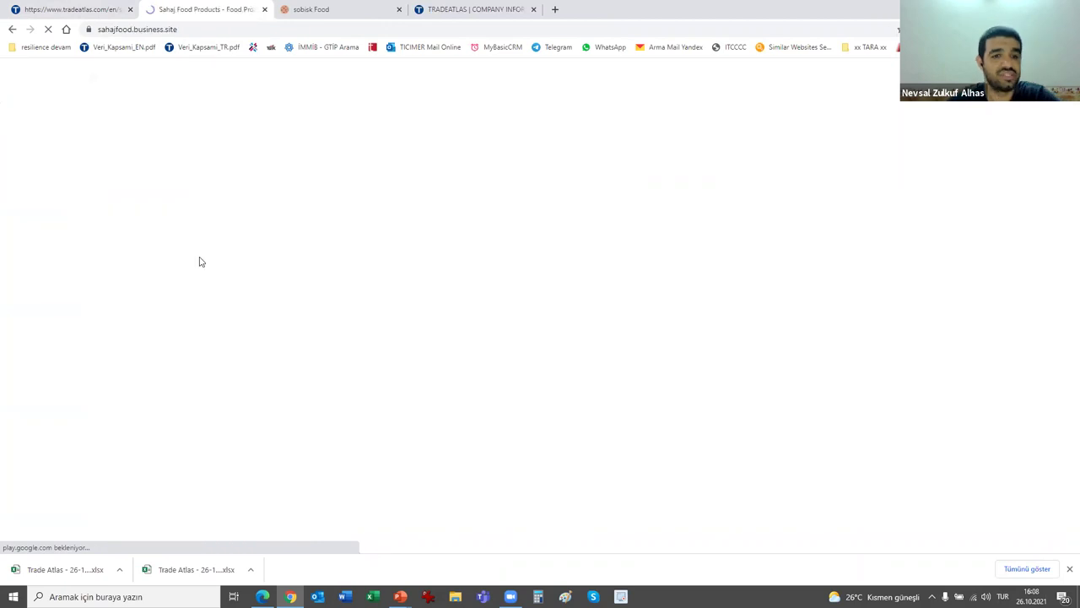
pyautogui.click(49, 11)
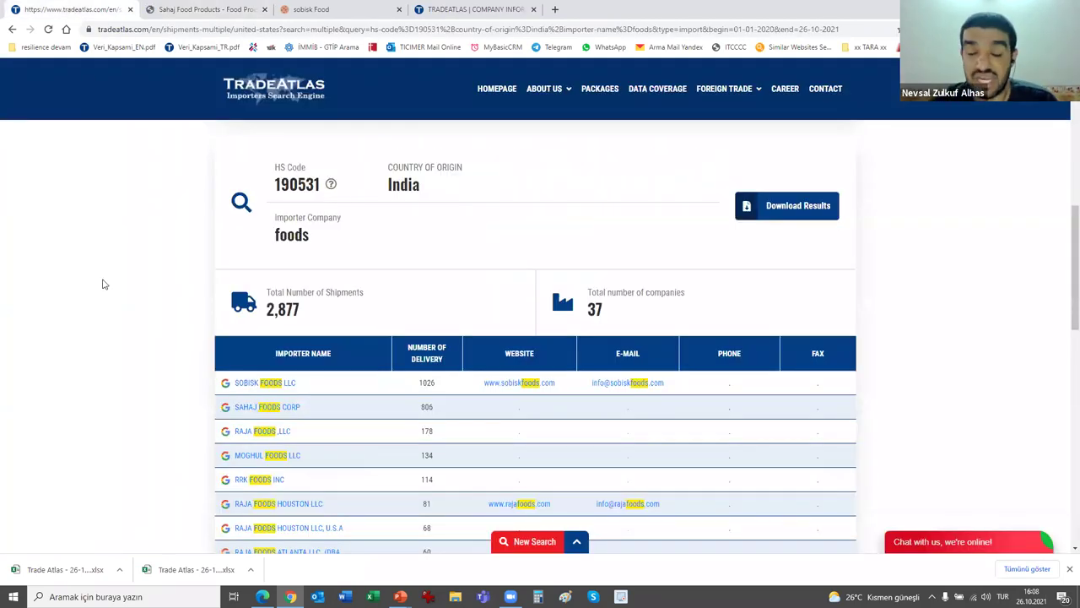
# Step: Add a fourth criteria row searching by Product Detail with value 'orange'
pyautogui.scroll(5, 113, 295)
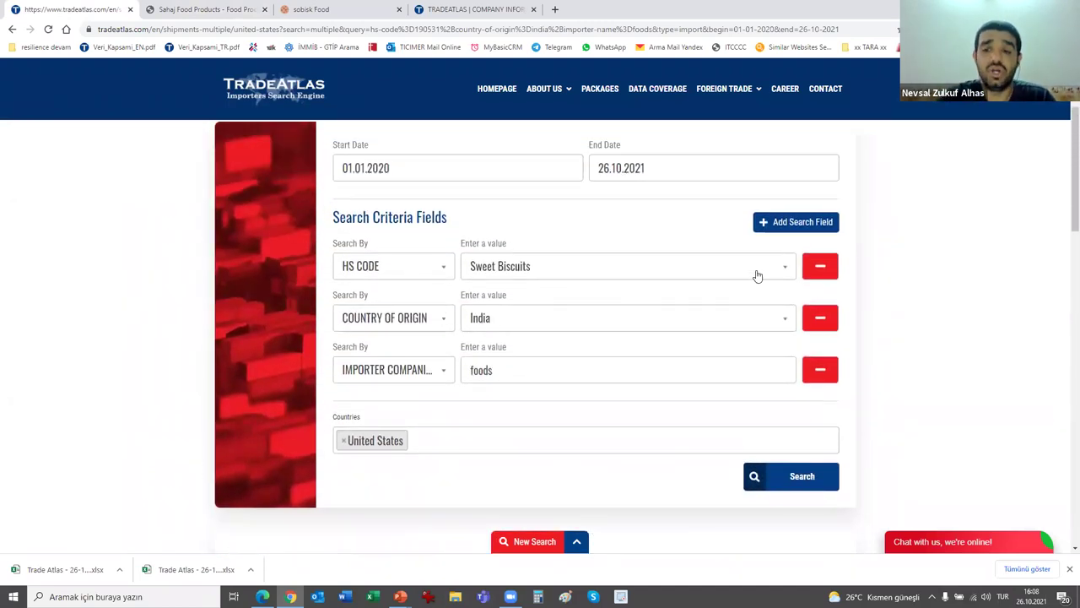
pyautogui.scroll(2, 518, 285)
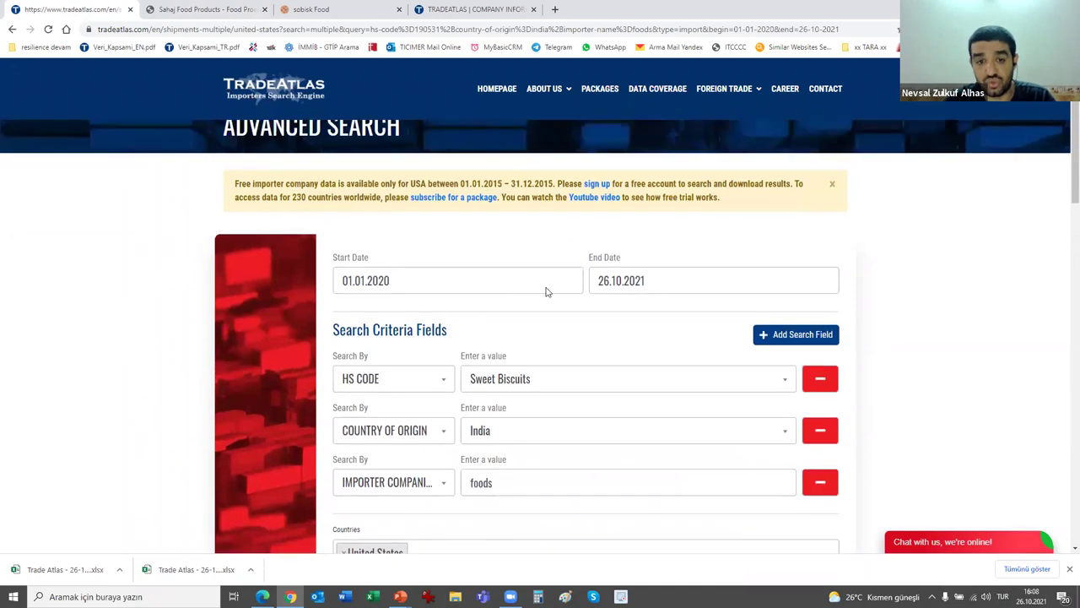
pyautogui.scroll(-2, 549, 292)
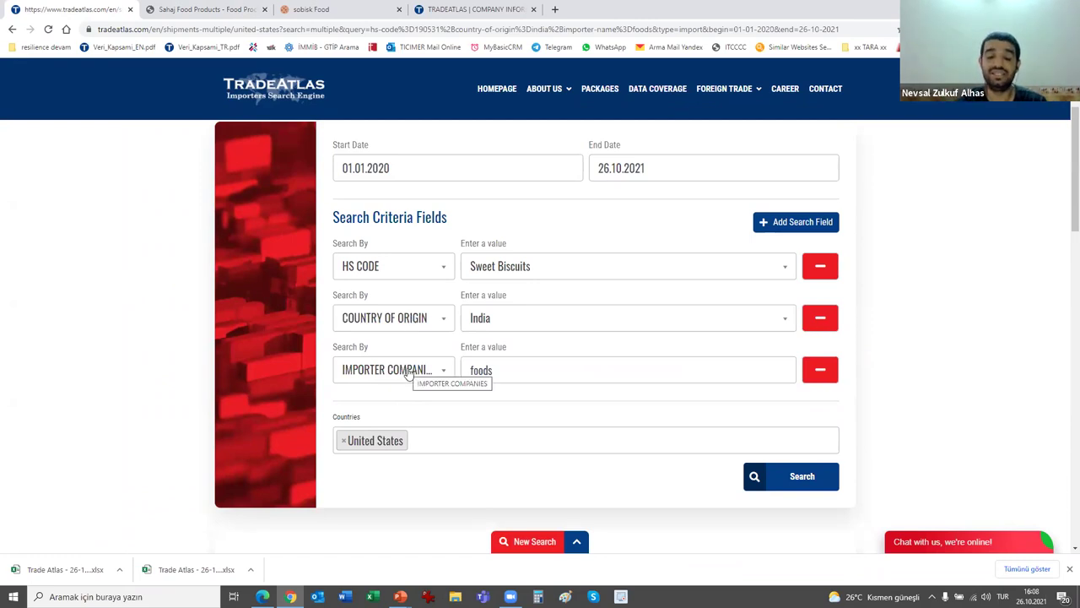
pyautogui.click(799, 224)
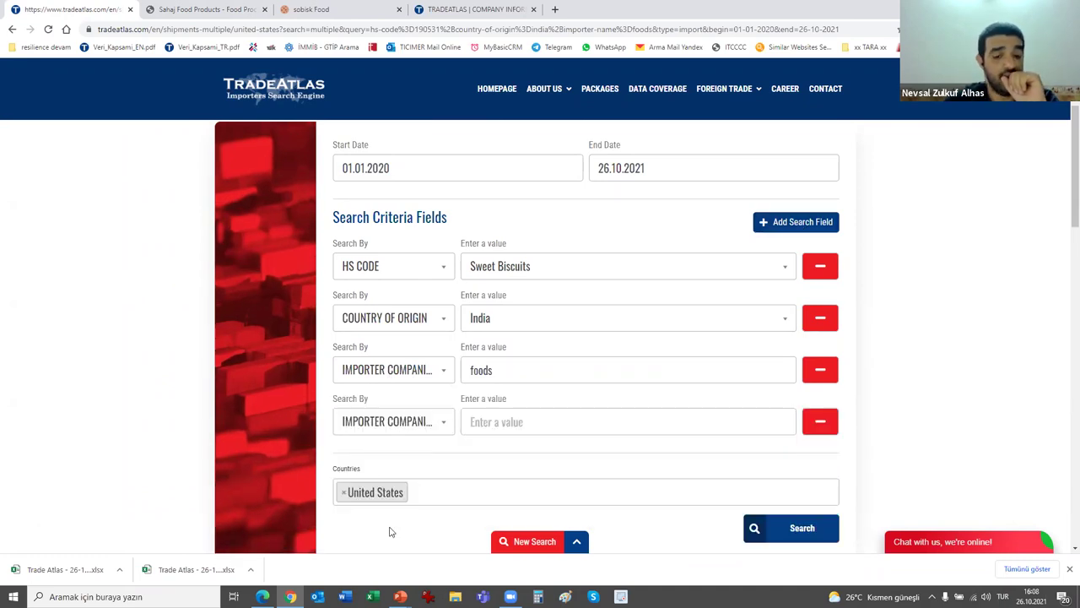
pyautogui.click(384, 422)
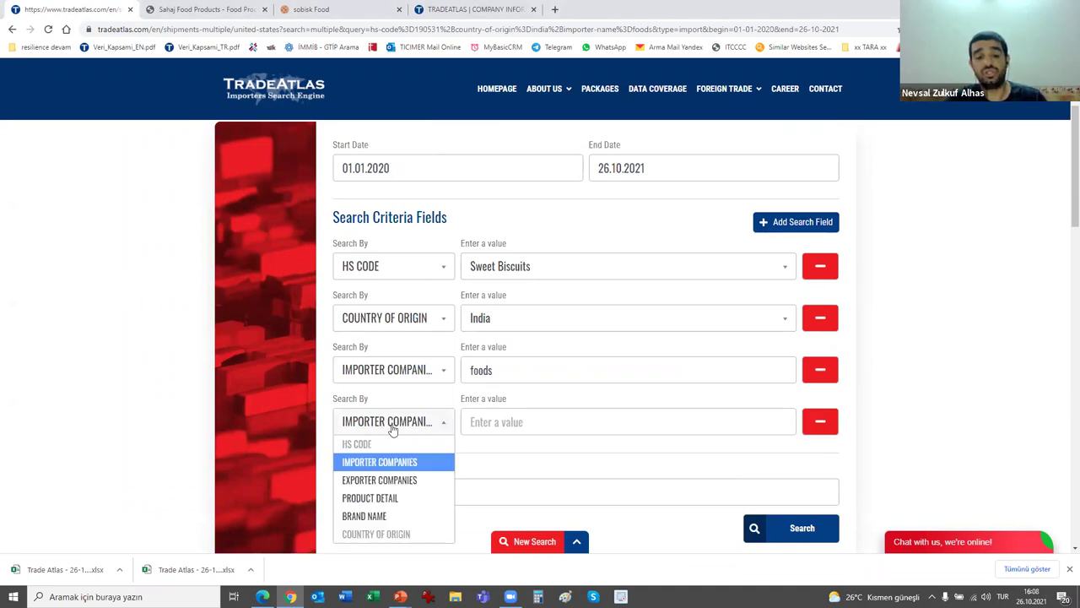
pyautogui.click(404, 498)
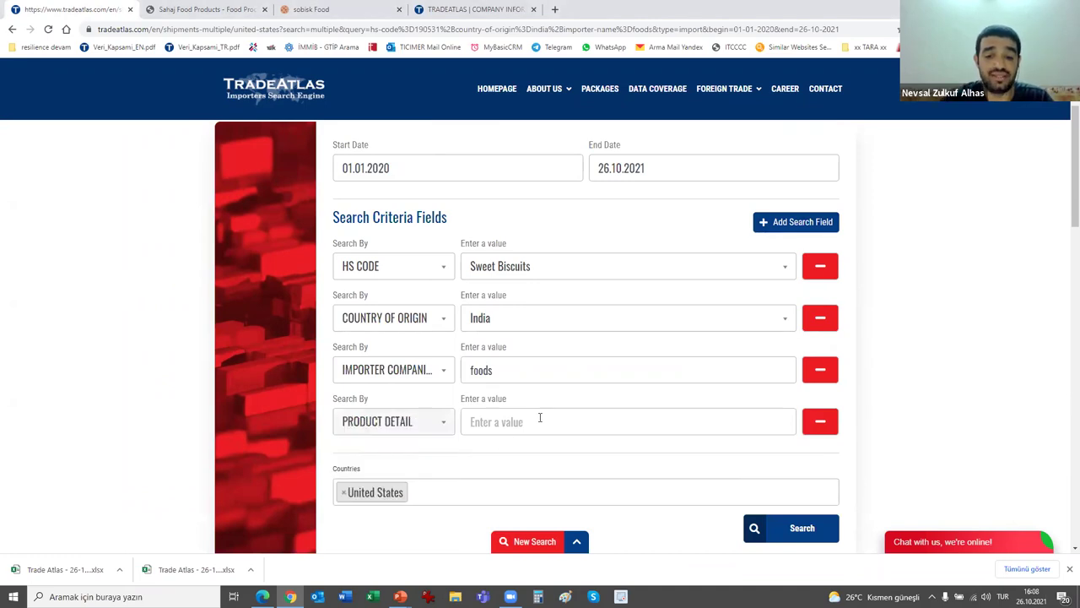
pyautogui.click(540, 422)
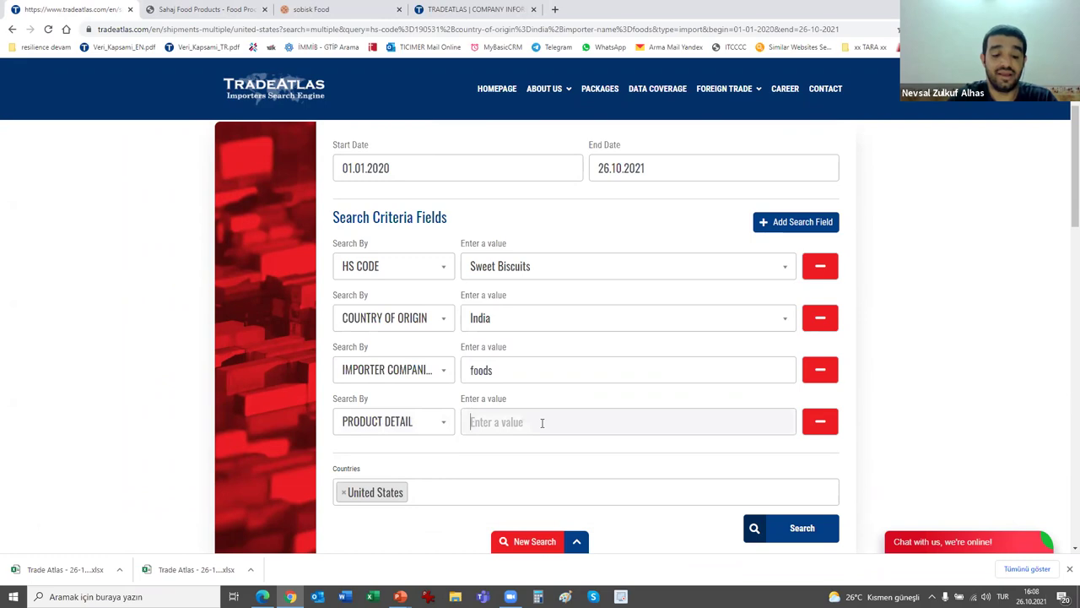
pyautogui.write('orange')
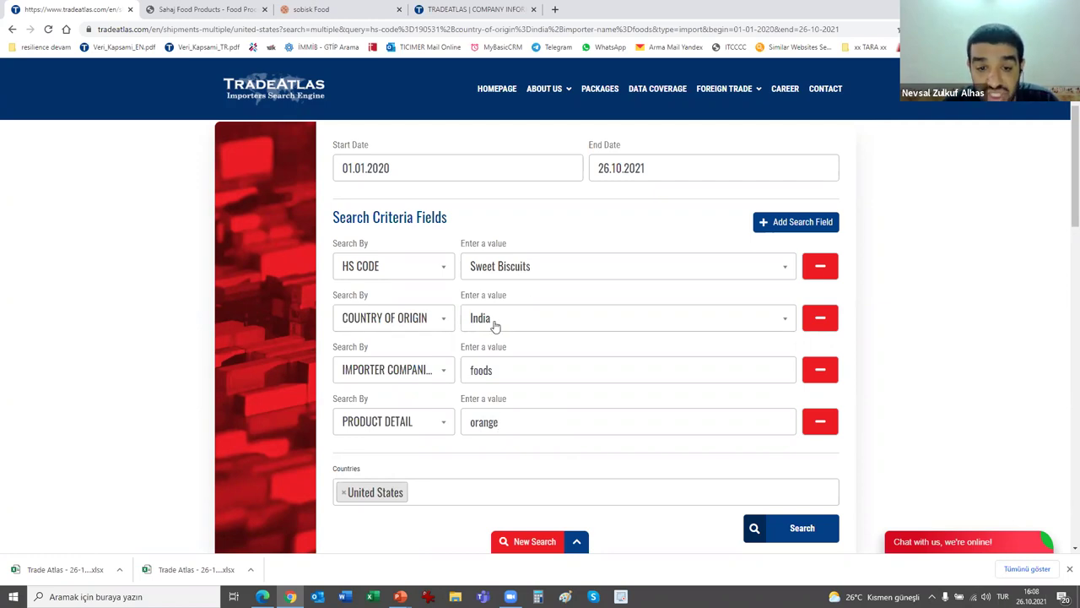
# Step: Highlight the criteria values 'foods' and 'orange', then switch to PowerPoint
pyautogui.moveTo(502, 371); pyautogui.dragTo(452, 380)
pyautogui.click(523, 376)
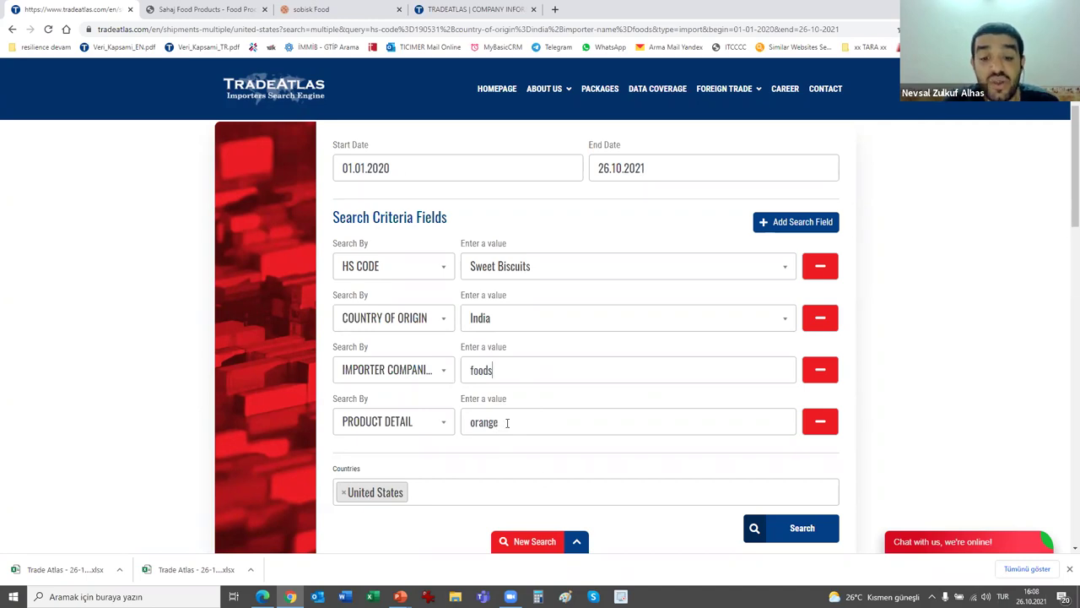
pyautogui.moveTo(508, 422); pyautogui.dragTo(469, 430)
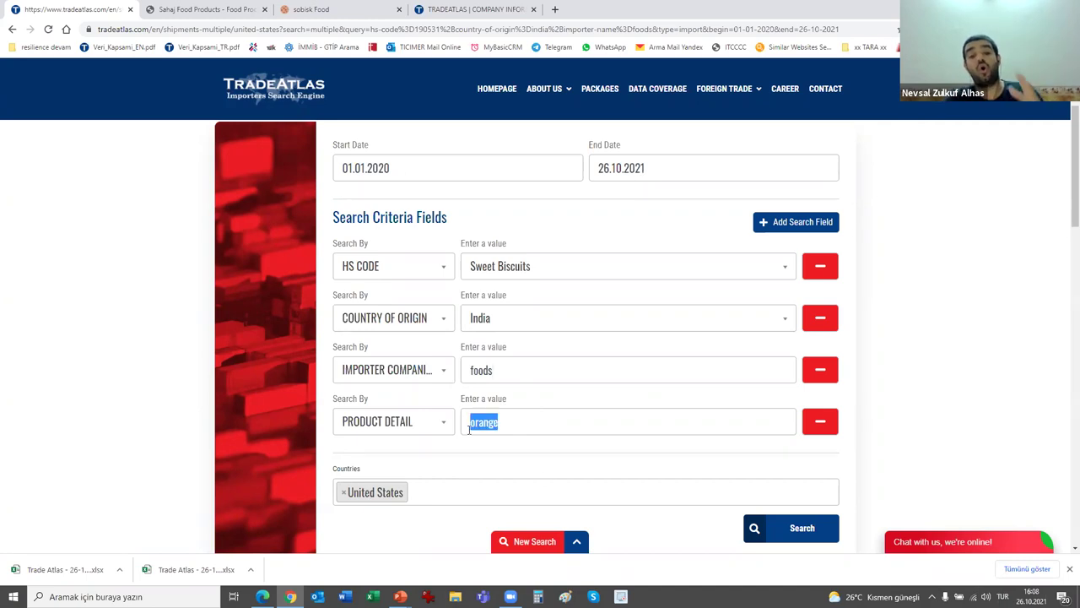
pyautogui.scroll(-1, 603, 435)
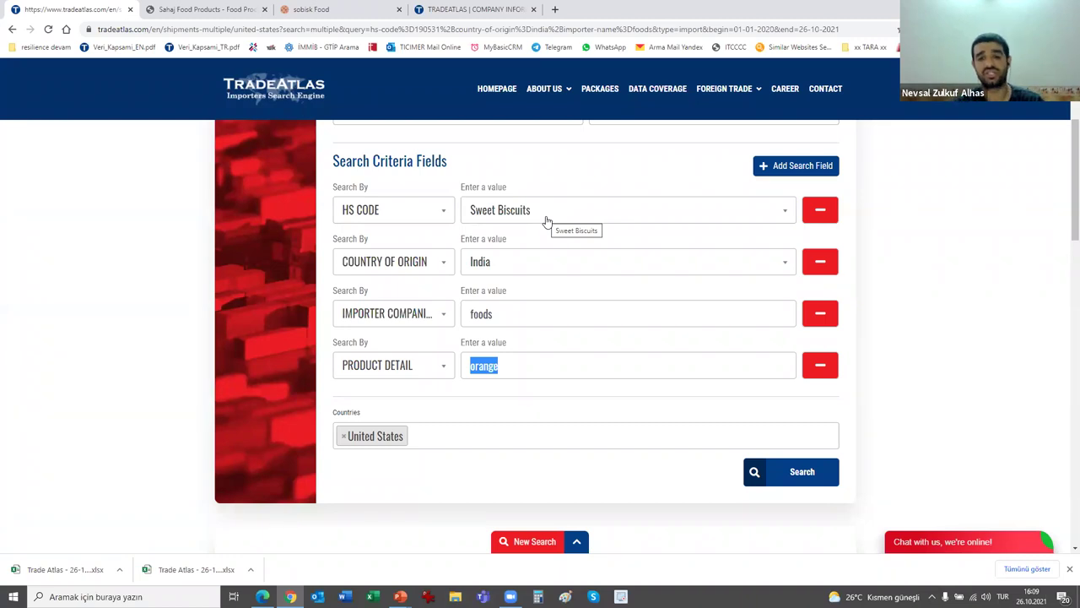
pyautogui.scroll(3, 188, 335)
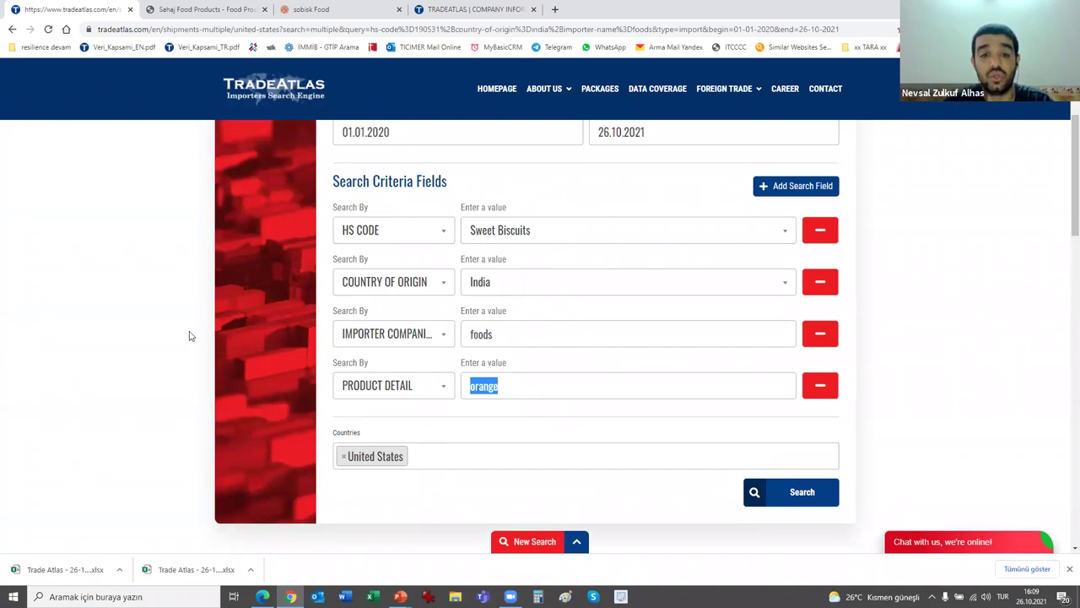
pyautogui.scroll(-2, 483, 335)
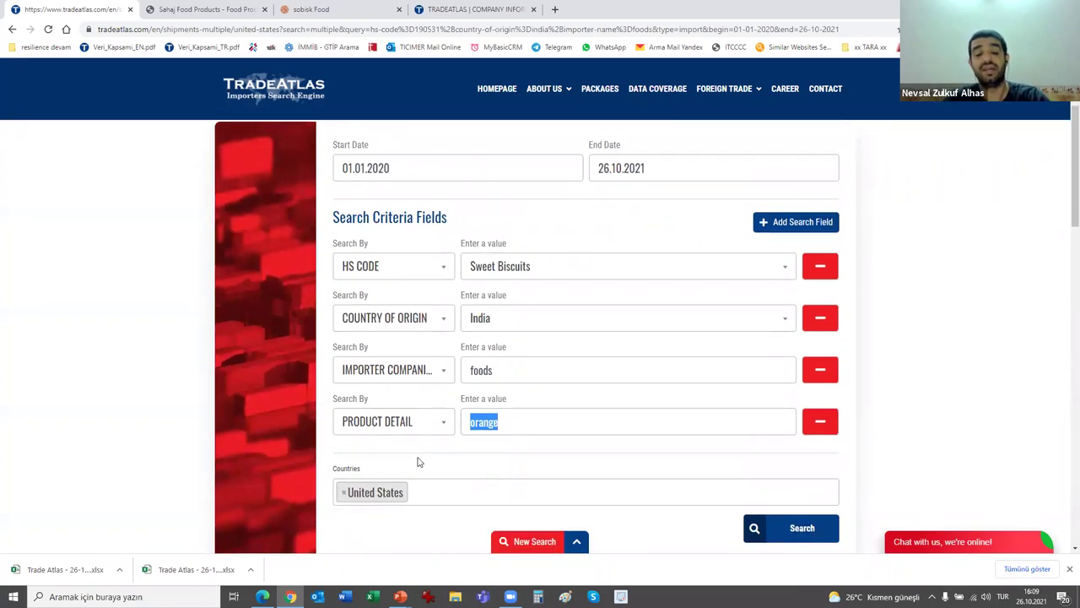
pyautogui.click(371, 597)
# Step: Restore the PowerPoint slideshow and advance to the 'Detaylı Arama: Bilgisayar çipi üreticisi' slide
pyautogui.click(465, 547)
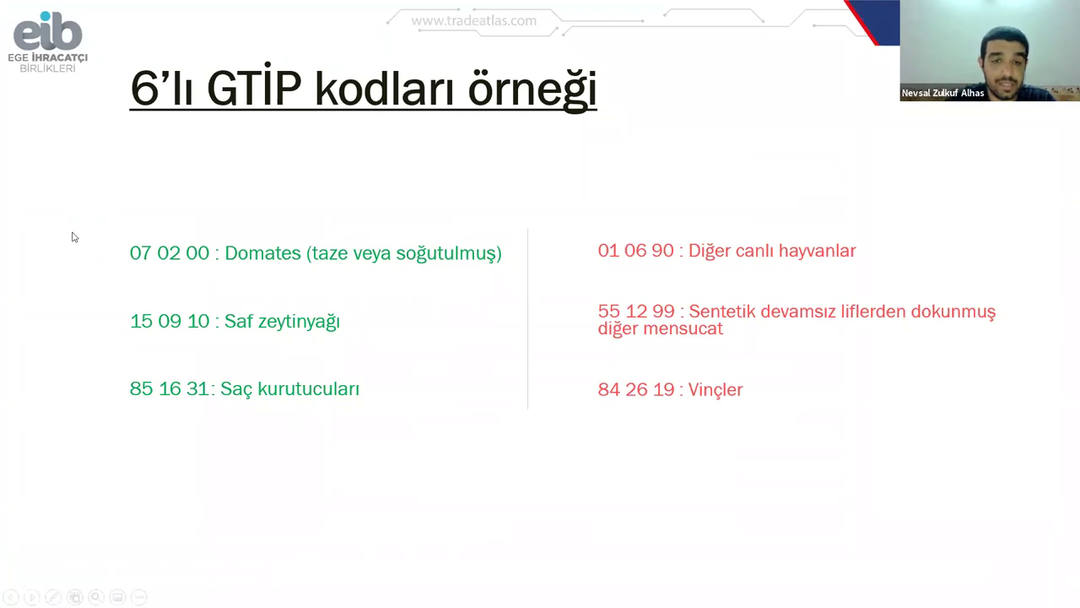
pyautogui.click(81, 274)
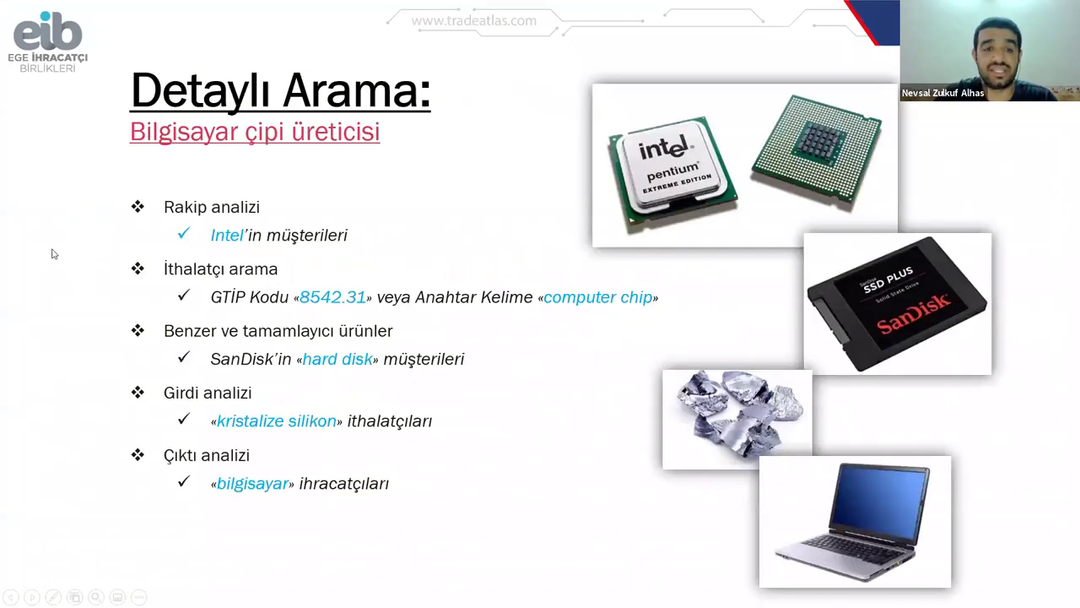
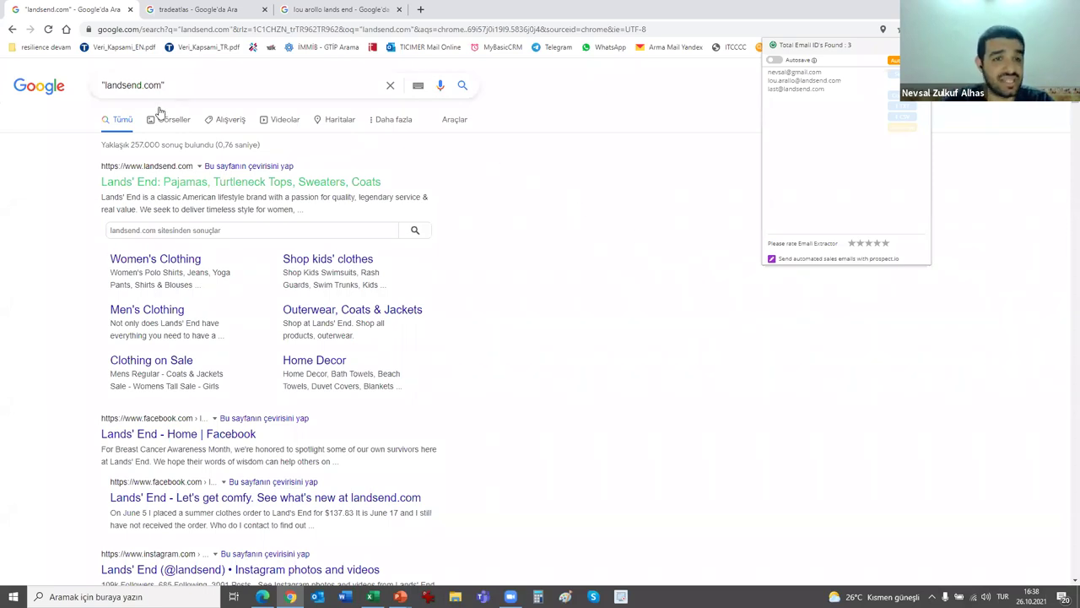
pyautogui.click(221, 88)
pyautogui.write('"')
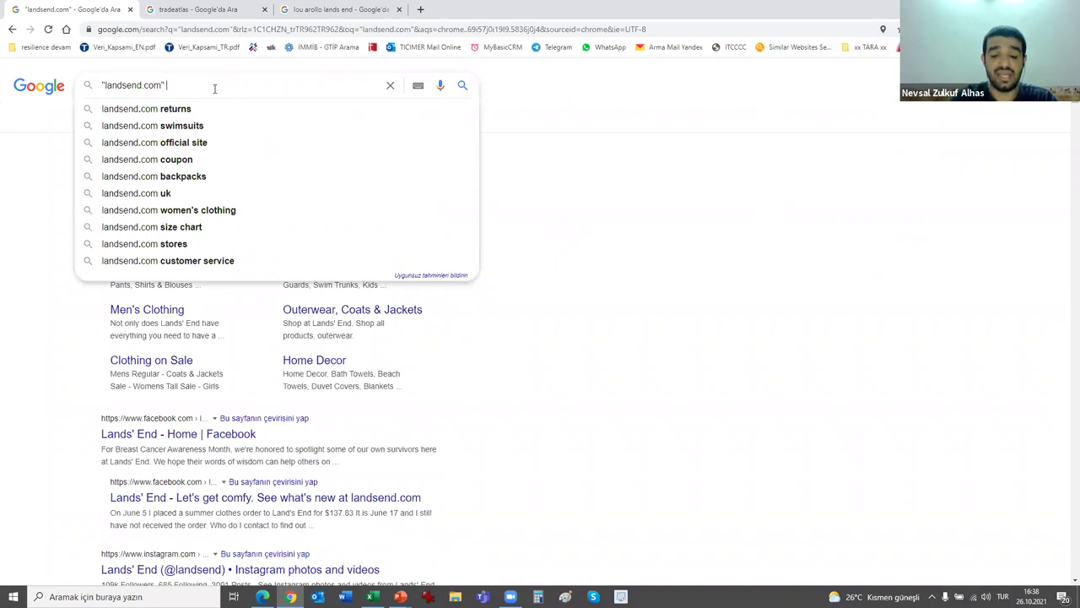
pyautogui.write(' mail')
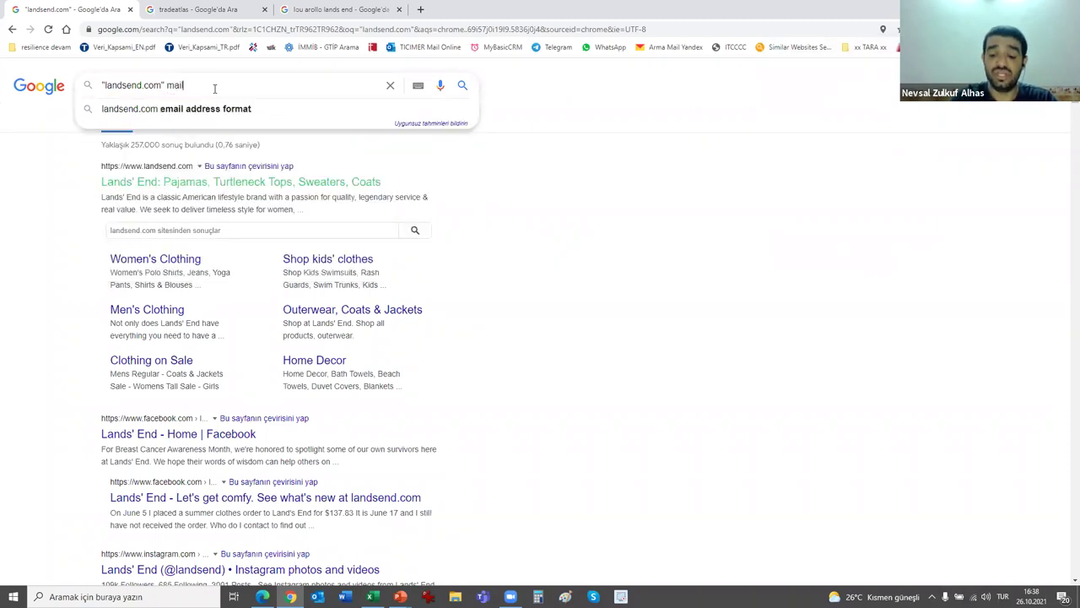
pyautogui.press('Return')
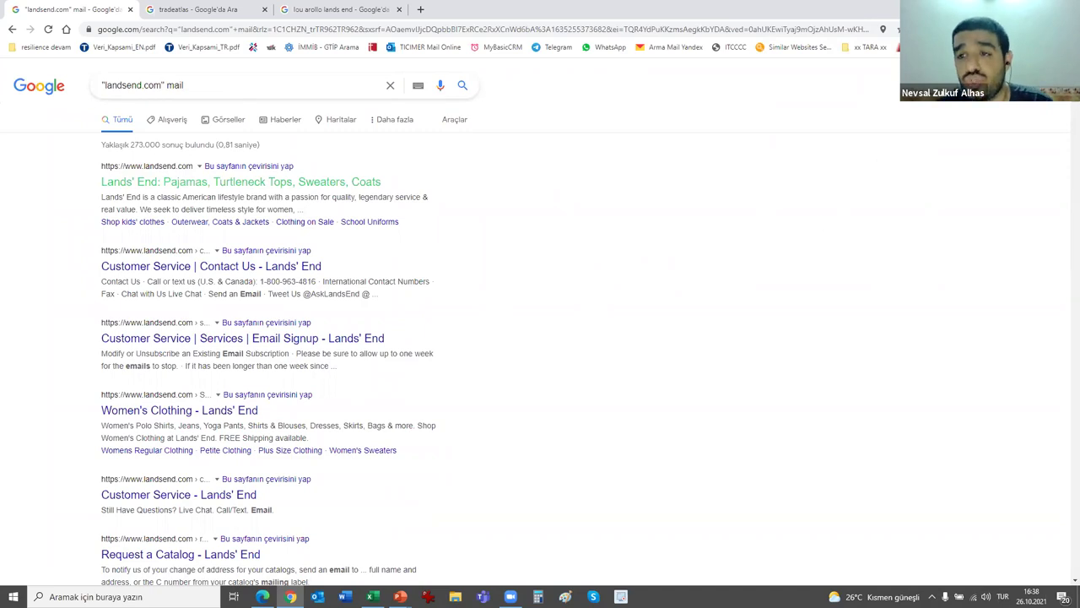
pyautogui.click(919, 28)
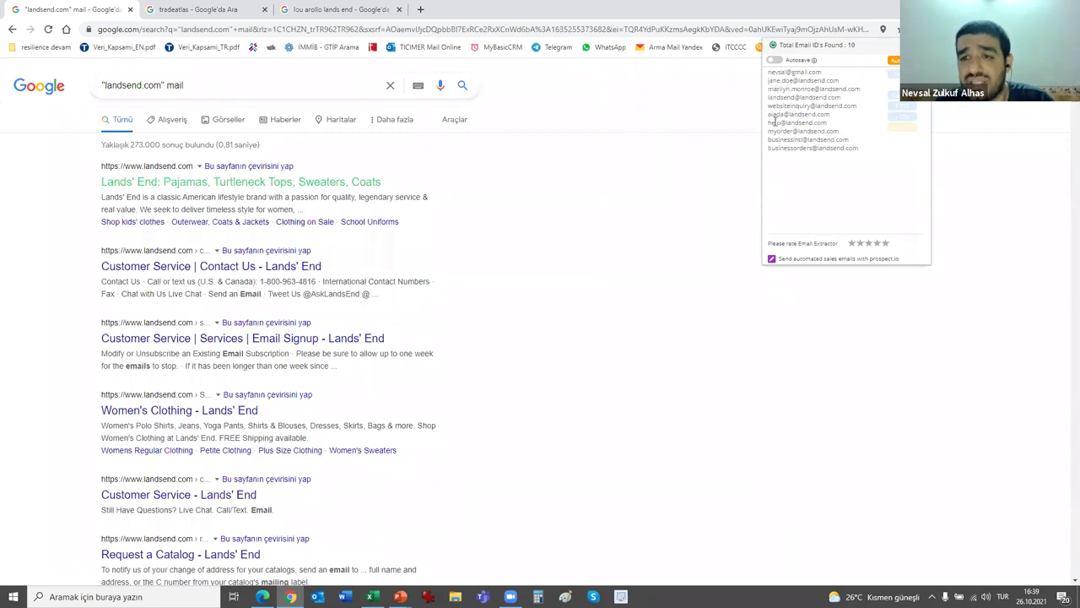
pyautogui.click(177, 88)
pyautogui.doubleClick(176, 85)
pyautogui.write('contact')
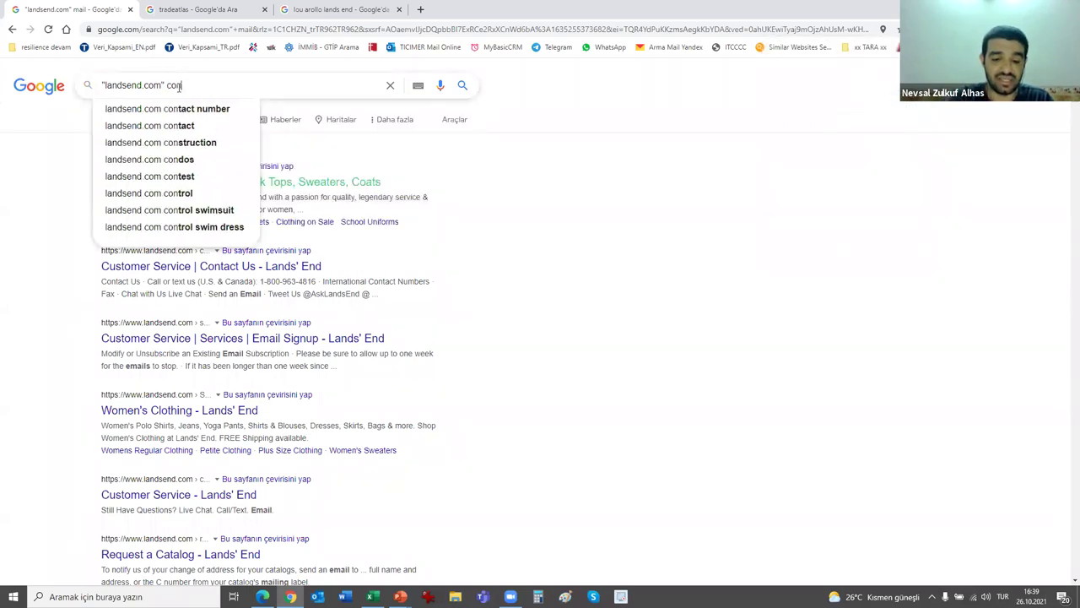
pyautogui.press('Return')
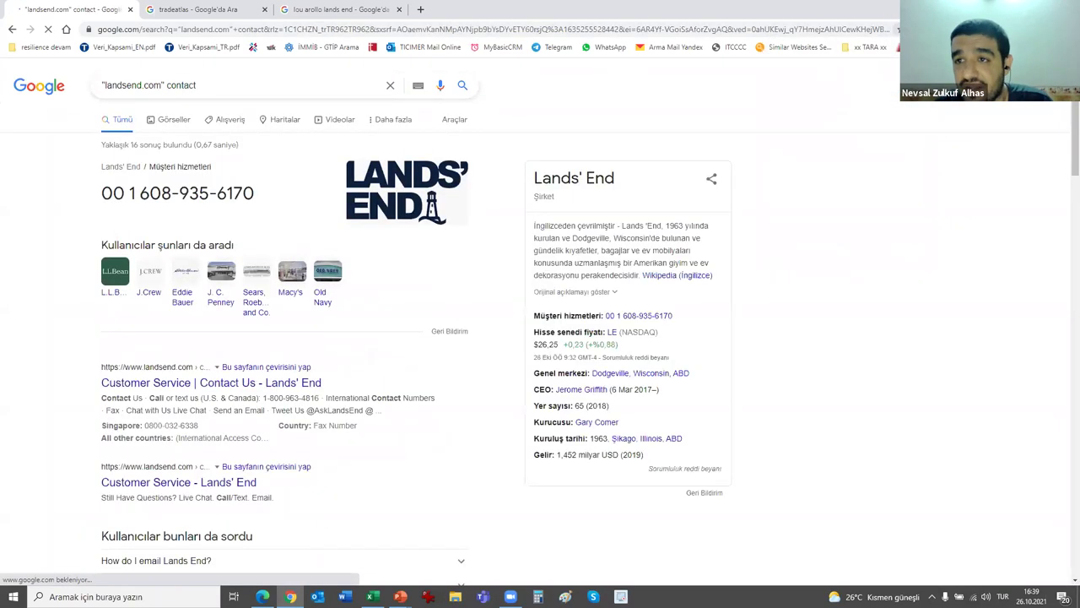
pyautogui.click(918, 29)
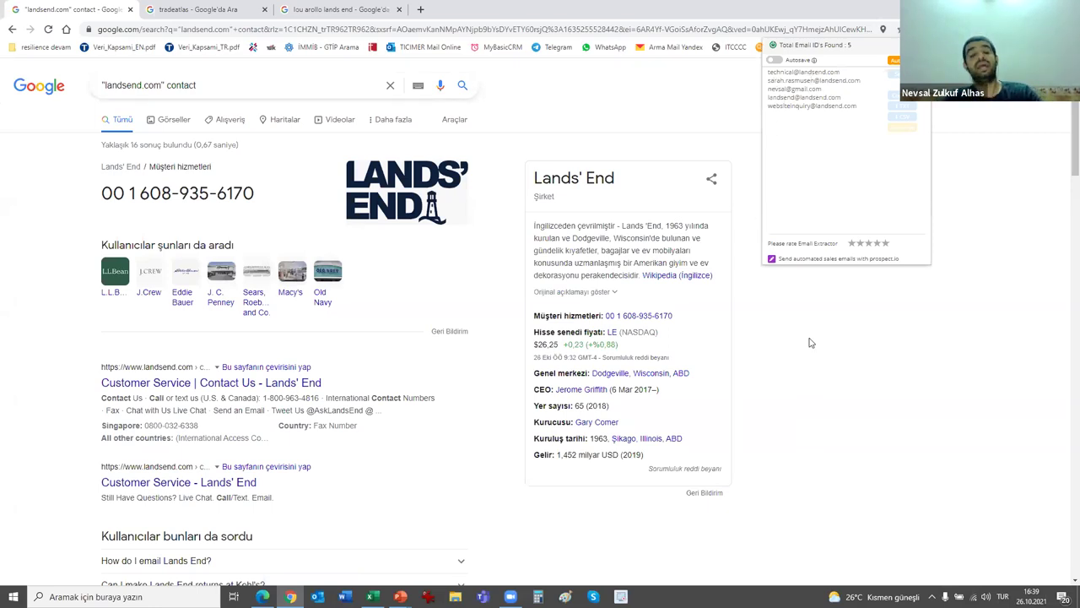
pyautogui.click(839, 334)
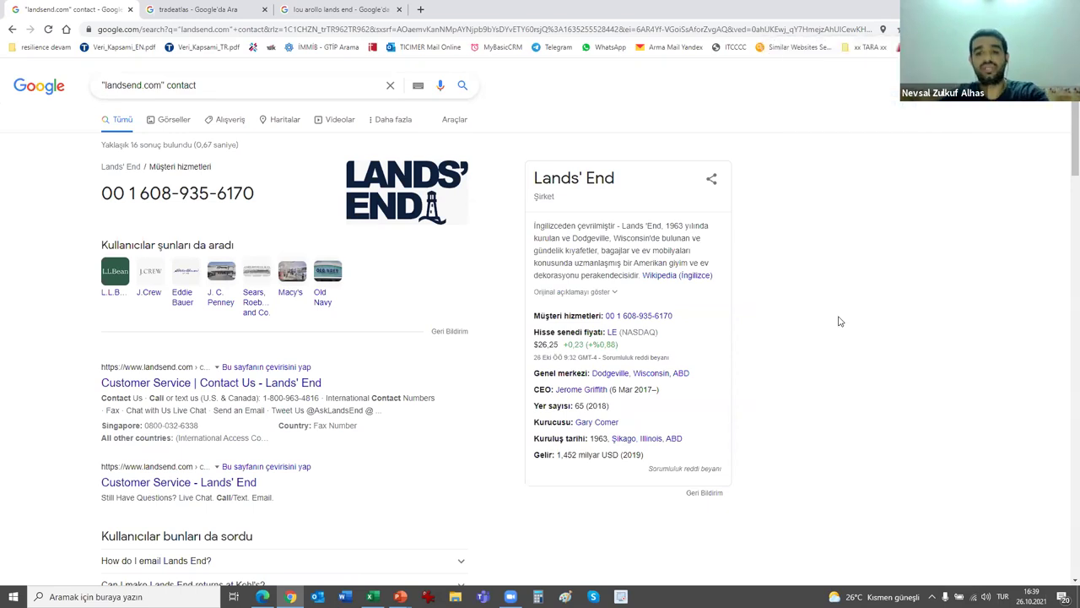
pyautogui.click(10, 30)
pyautogui.click(10, 30)
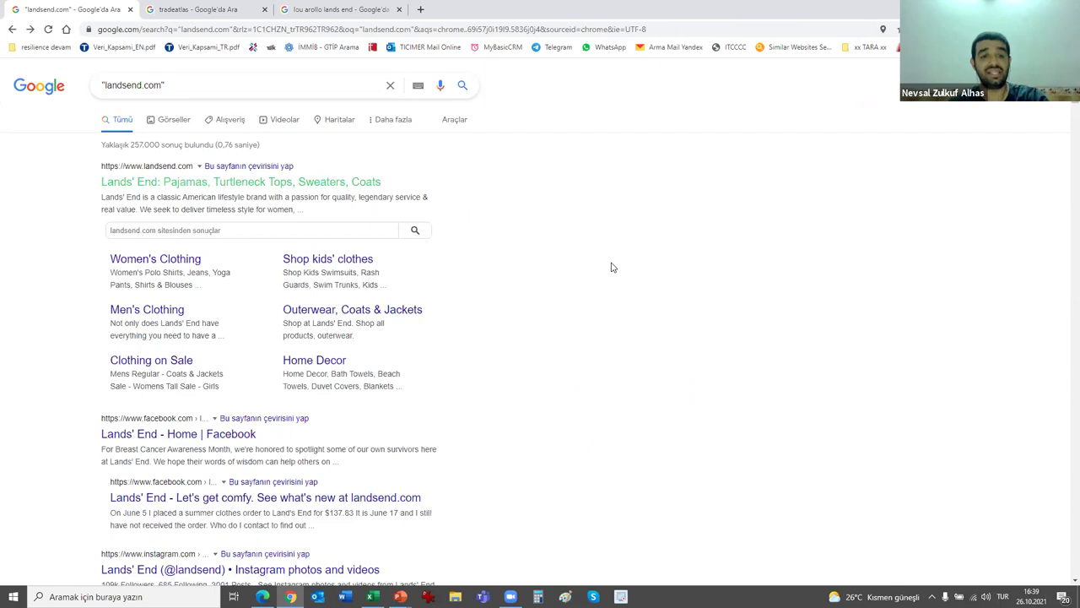
# Step: Check the email addresses Email Extractor finds on the landsend.com search results
pyautogui.moveTo(160, 85); pyautogui.dragTo(105, 86)
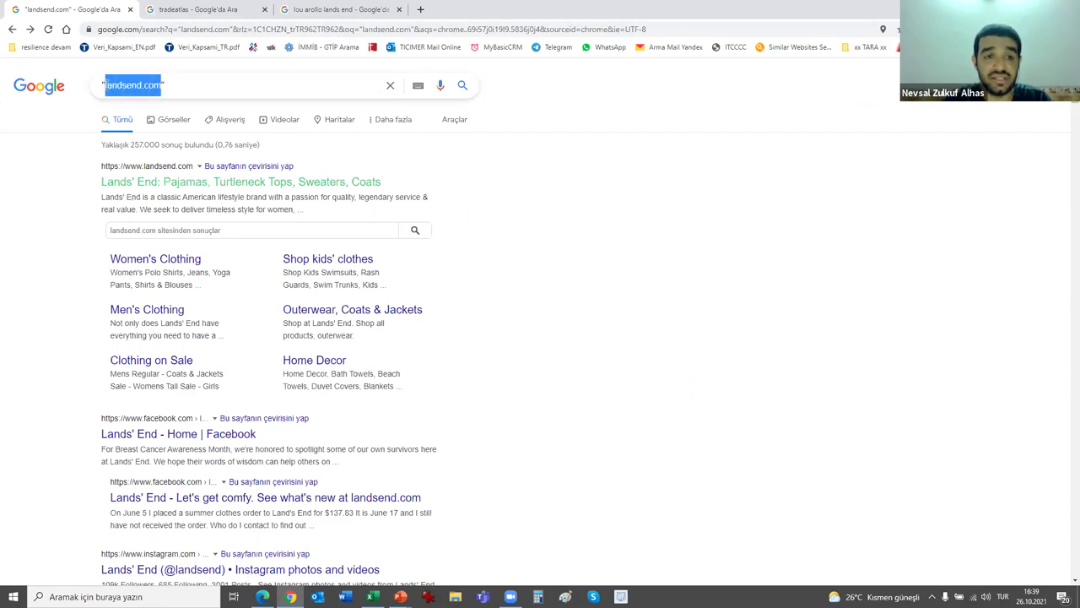
pyautogui.click(700, 224)
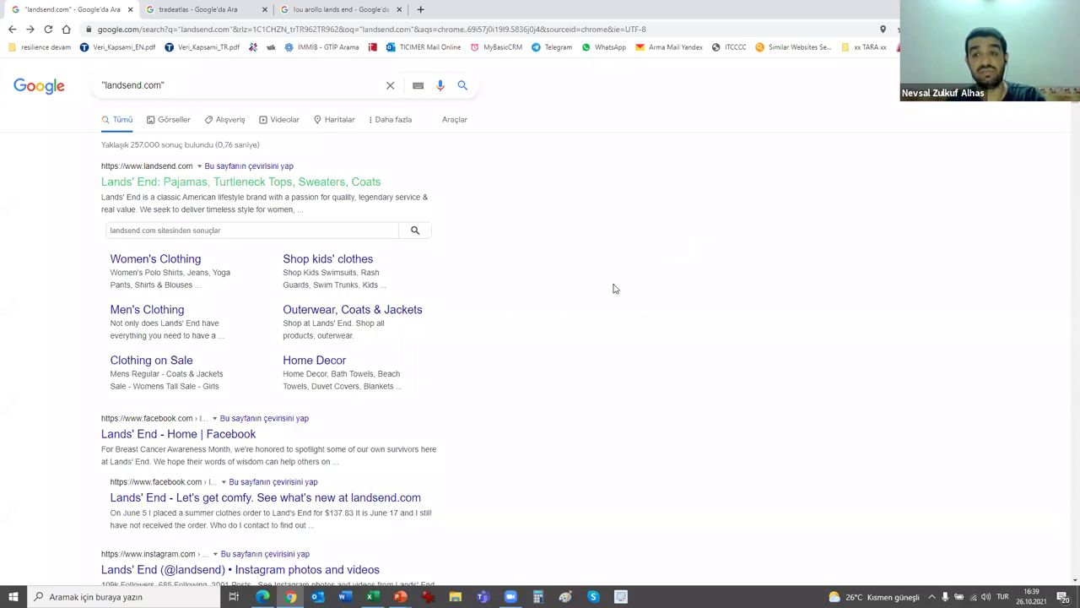
pyautogui.click(923, 29)
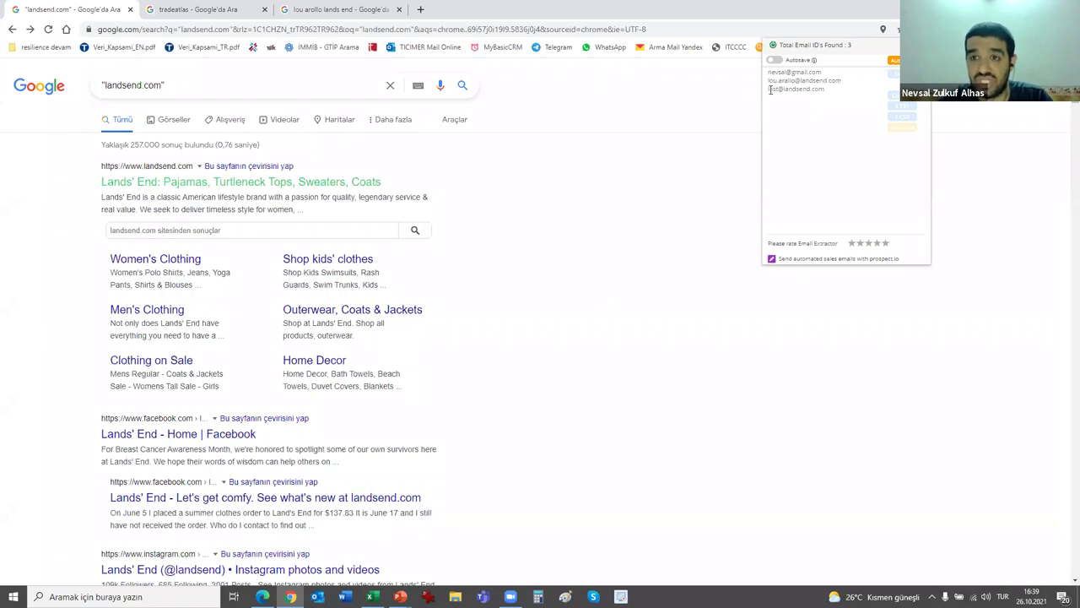
pyautogui.click(650, 243)
# Step: Find the staff email address prefix on the page to locate the JOC.com result
pyautogui.hotkey('ctrl', 'f')
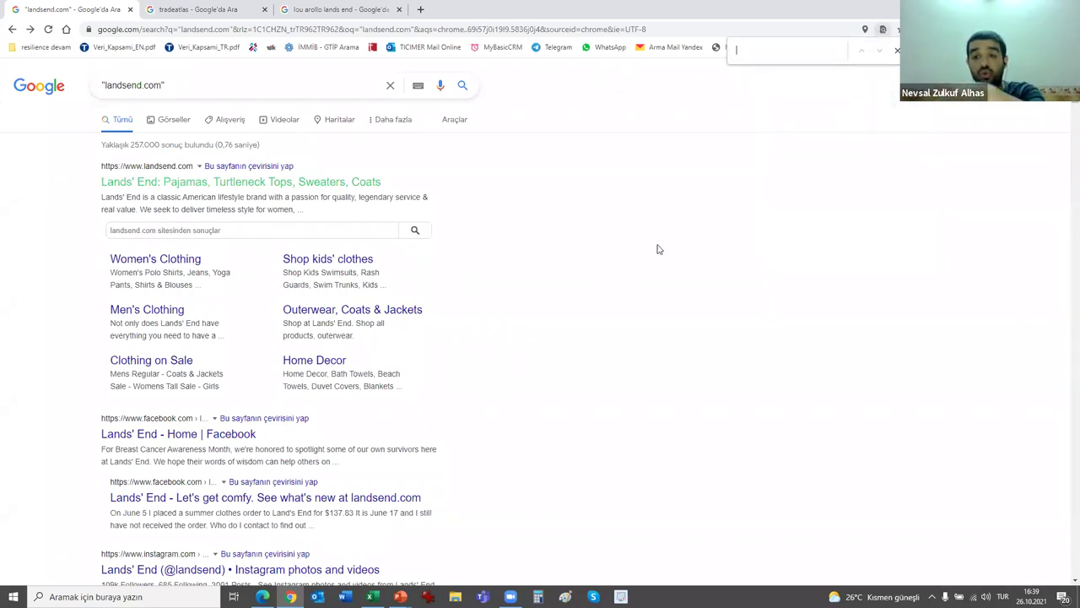
pyautogui.write('lou')
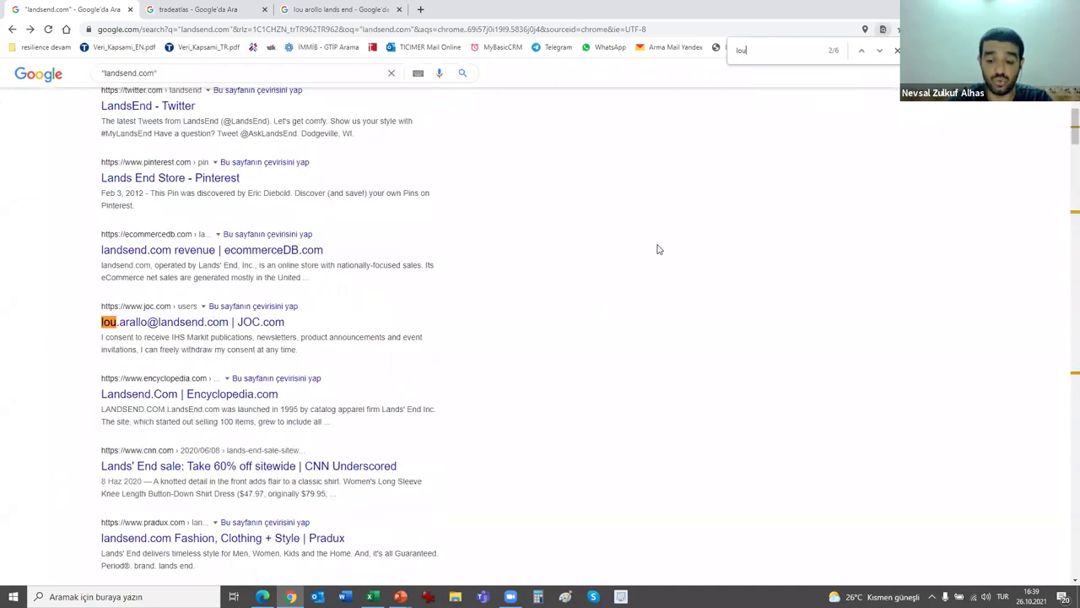
pyautogui.write('.a')
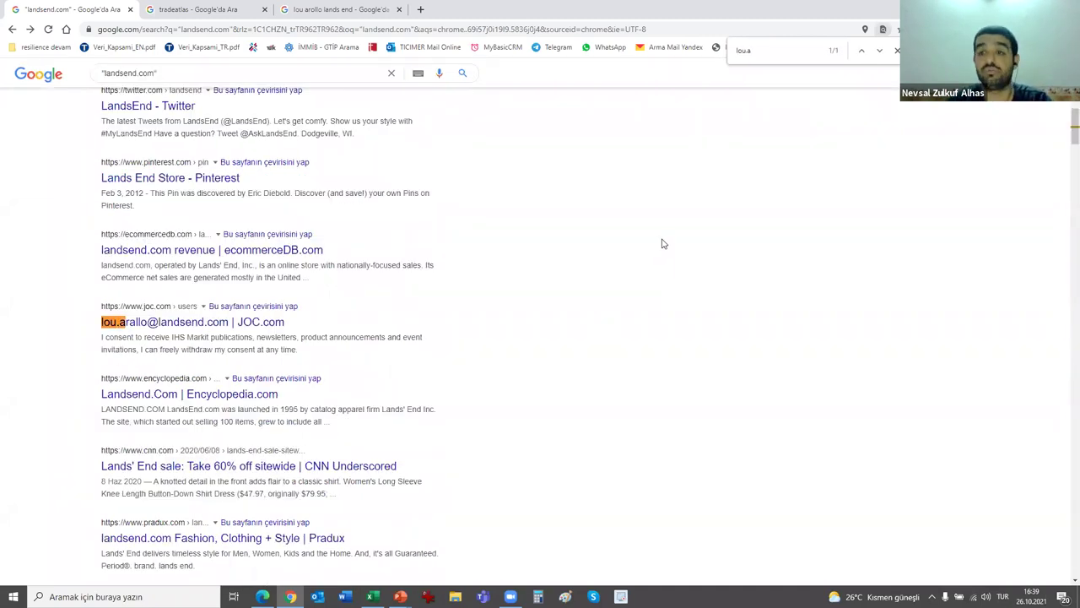
pyautogui.scroll(-1, 520, 279)
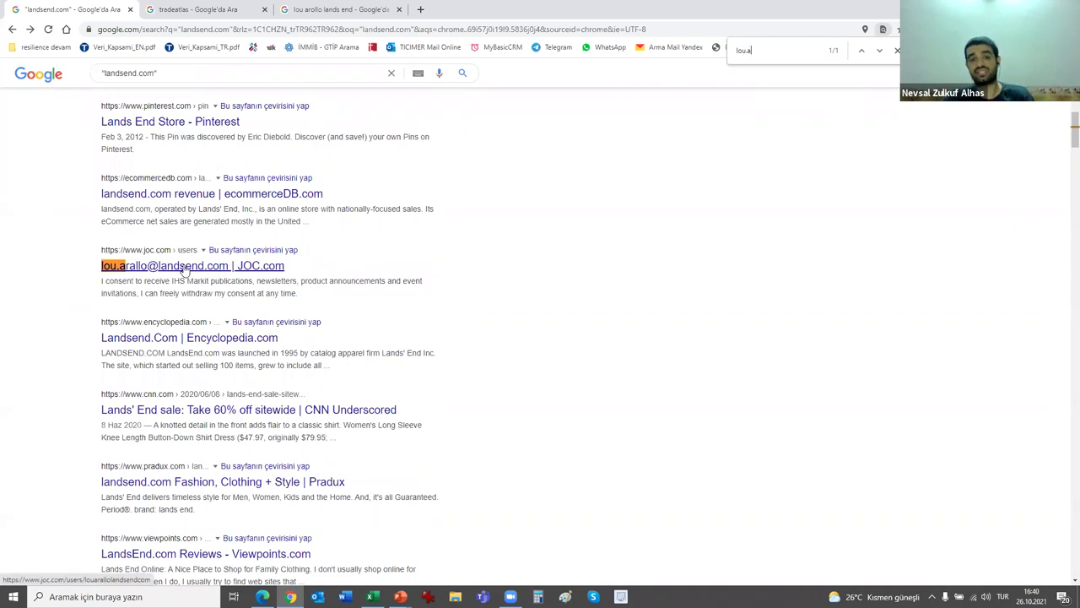
# Step: Open the JOC.com result showing the Lands' End contact's user profile
pyautogui.click(185, 269)
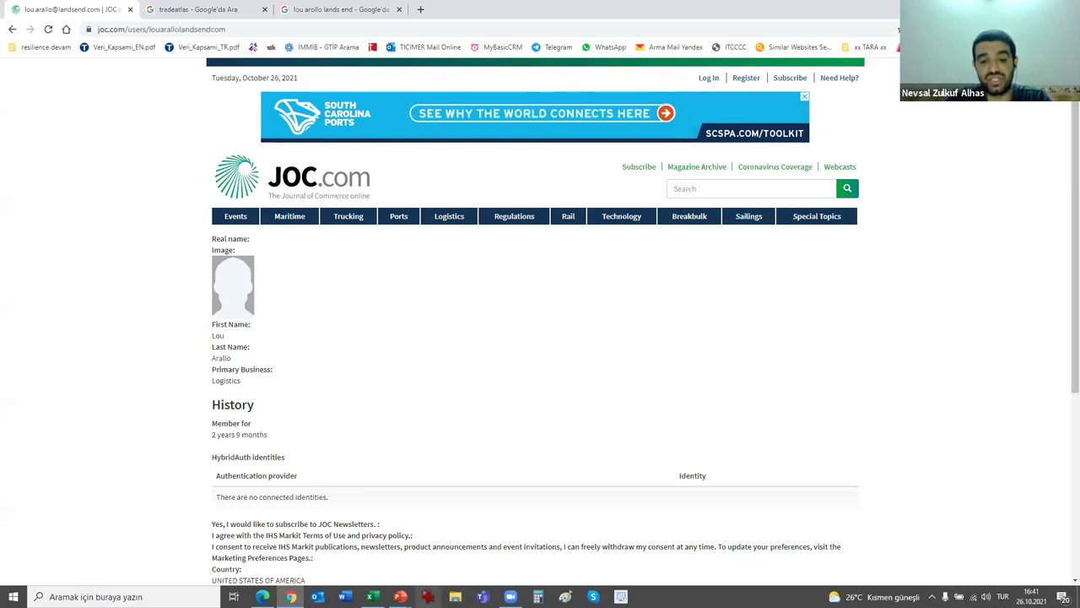
# Step: Advance the slideshow to the customs tariff links, exit, and select the uygulama.gtb.gov.tr/Tara link on slide 49
pyautogui.moveTo(400, 596)
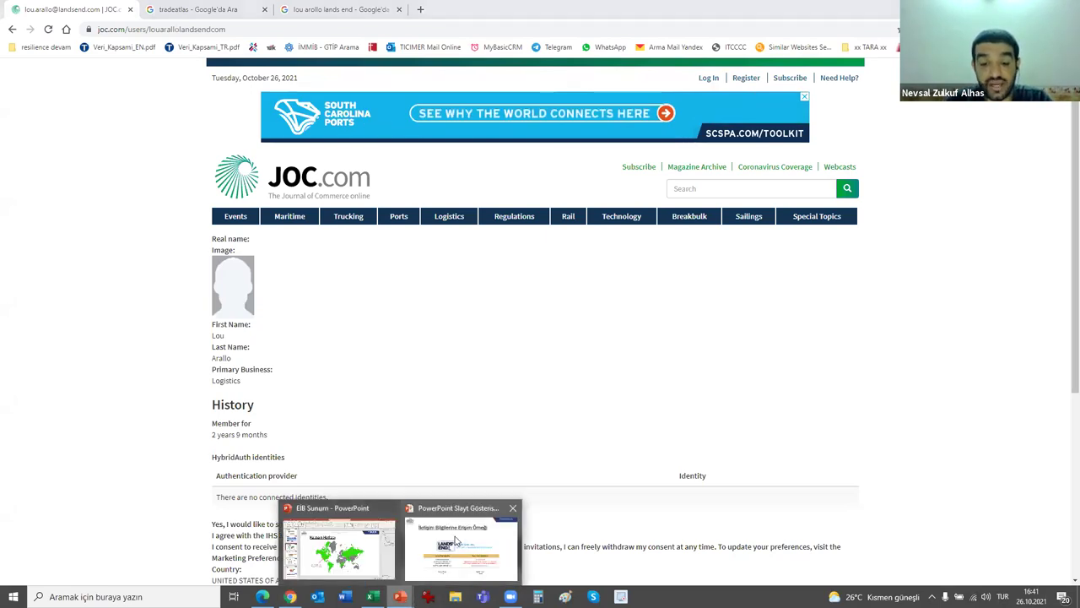
pyautogui.click(456, 540)
pyautogui.click(164, 348)
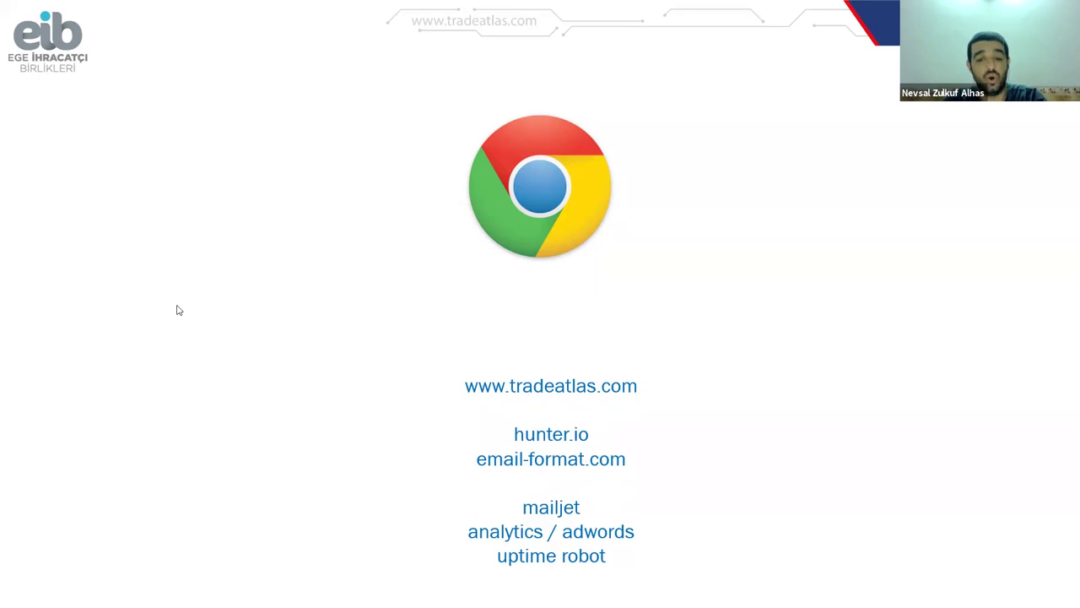
pyautogui.press('Right')
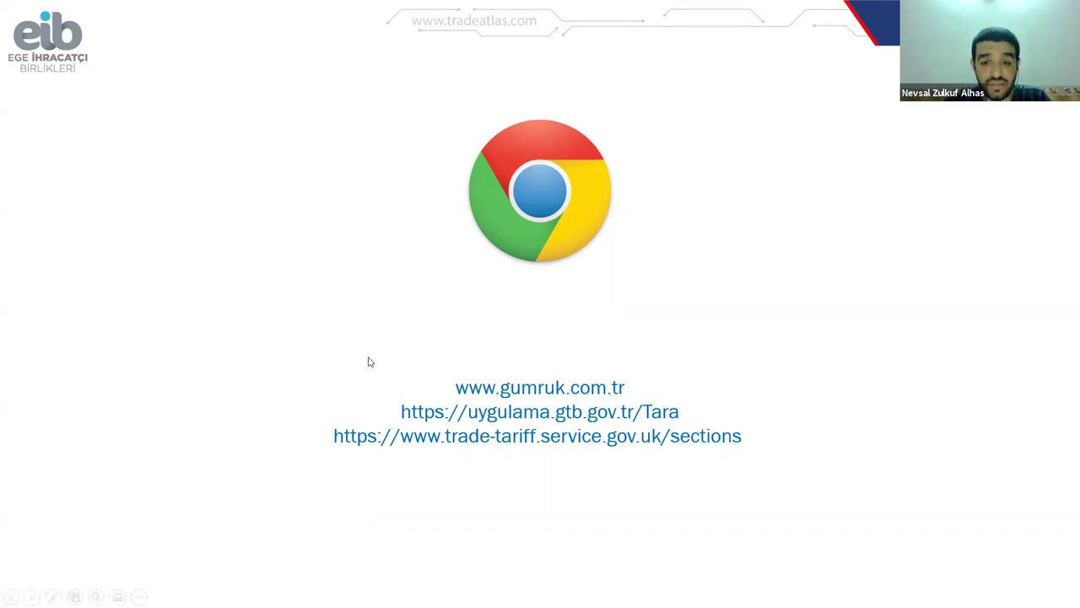
pyautogui.press('Escape')
pyautogui.tripleClick(528, 409)
pyautogui.hotkey('ctrl', 'c')
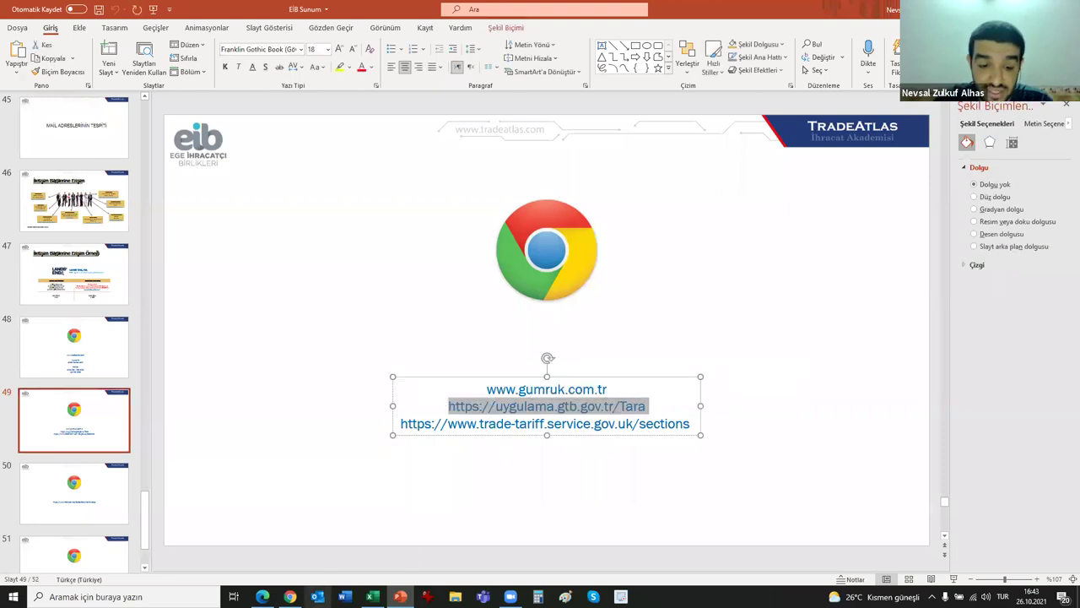
# Step: Load the copied uygulama.gtb.gov.tr/Tara address in a new Chrome tab
pyautogui.click(289, 596)
pyautogui.click(421, 9)
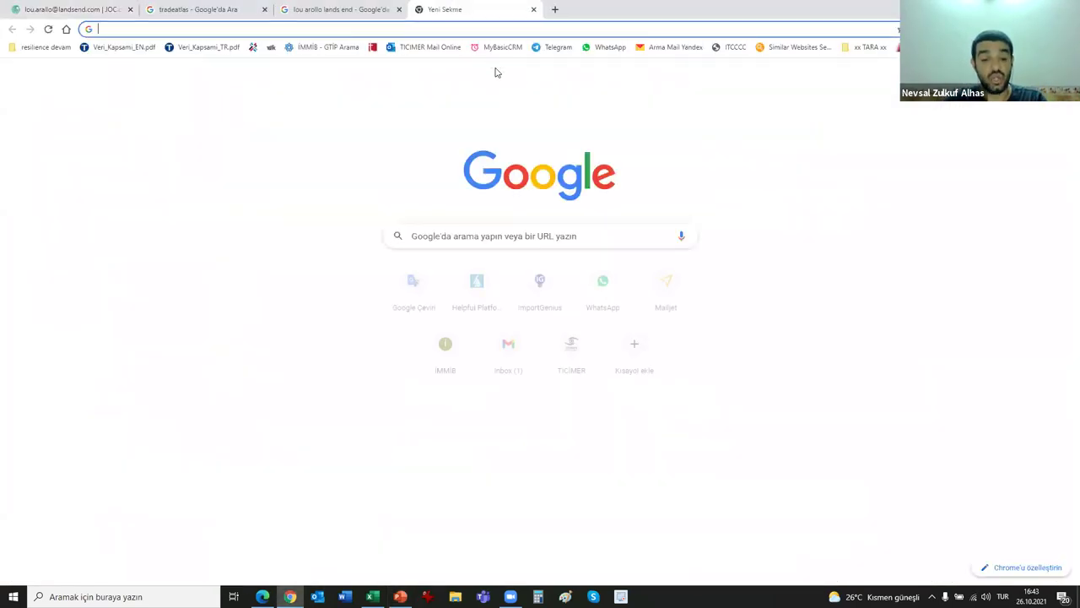
pyautogui.hotkey('ctrl', 'v')
pyautogui.press('Return')
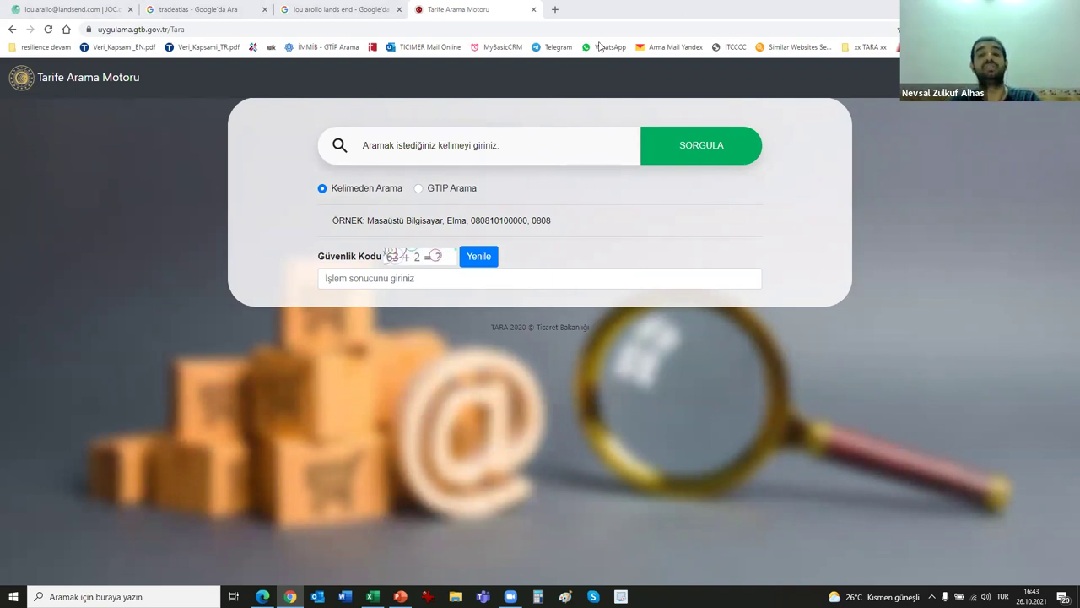
# Step: Browse the presentation's slide thumbnails, then return to Chrome with a new blank tab
pyautogui.click(400, 596)
pyautogui.scroll(10, 65, 274)
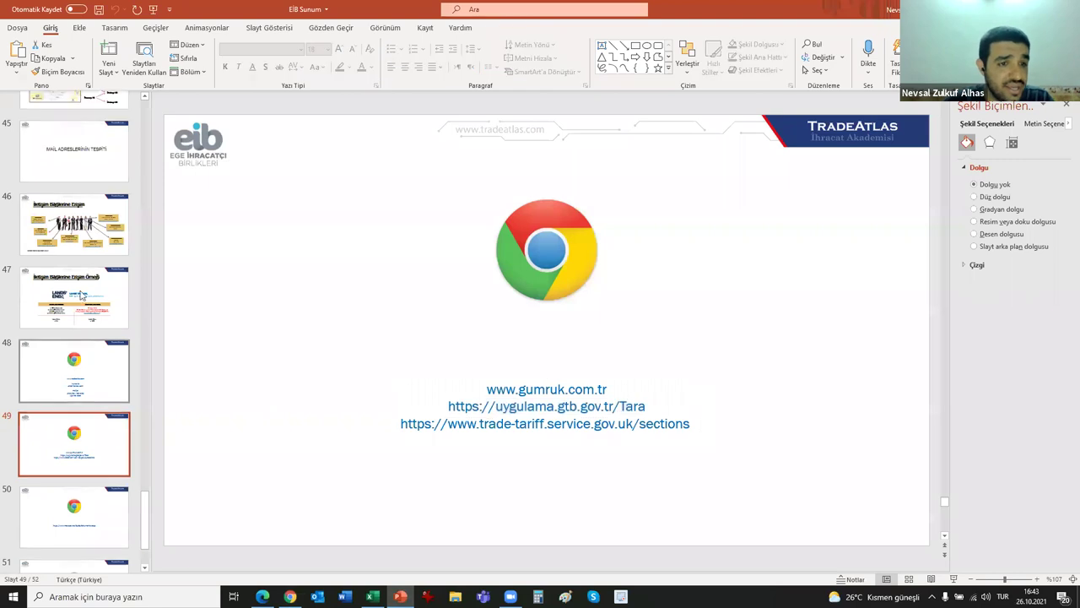
pyautogui.scroll(10, 65, 274)
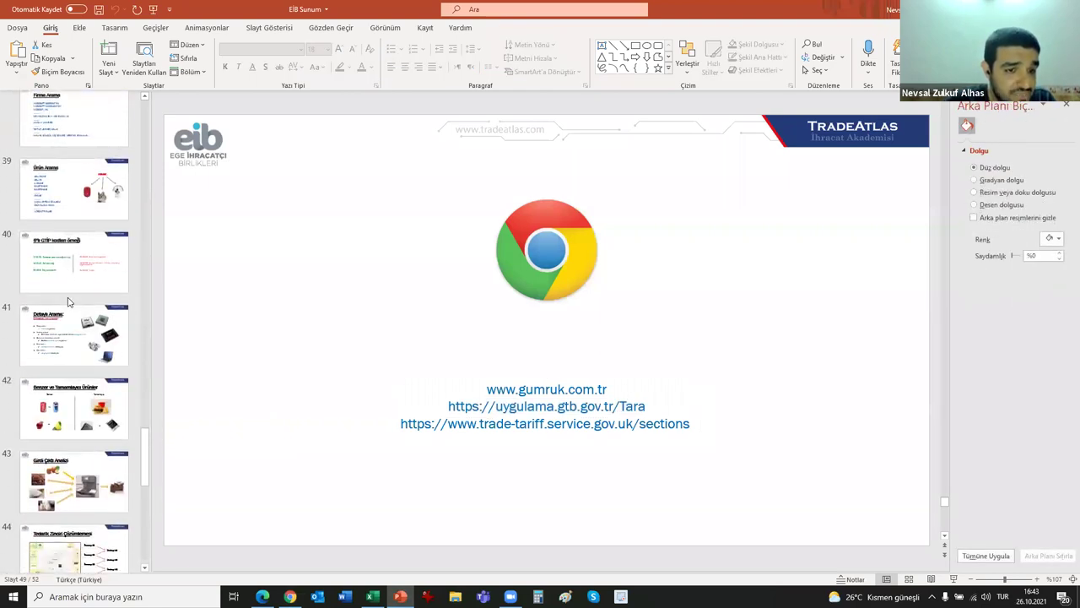
pyautogui.scroll(15, 72, 322)
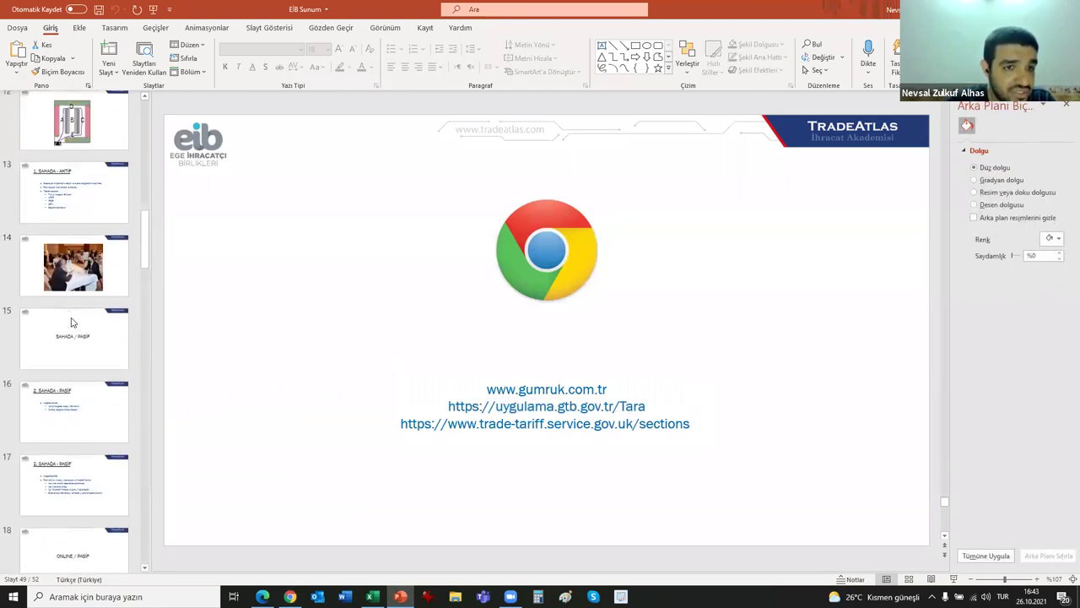
pyautogui.scroll(-15, 72, 323)
pyautogui.scroll(-3, 313, 494)
pyautogui.click(289, 597)
pyautogui.click(555, 9)
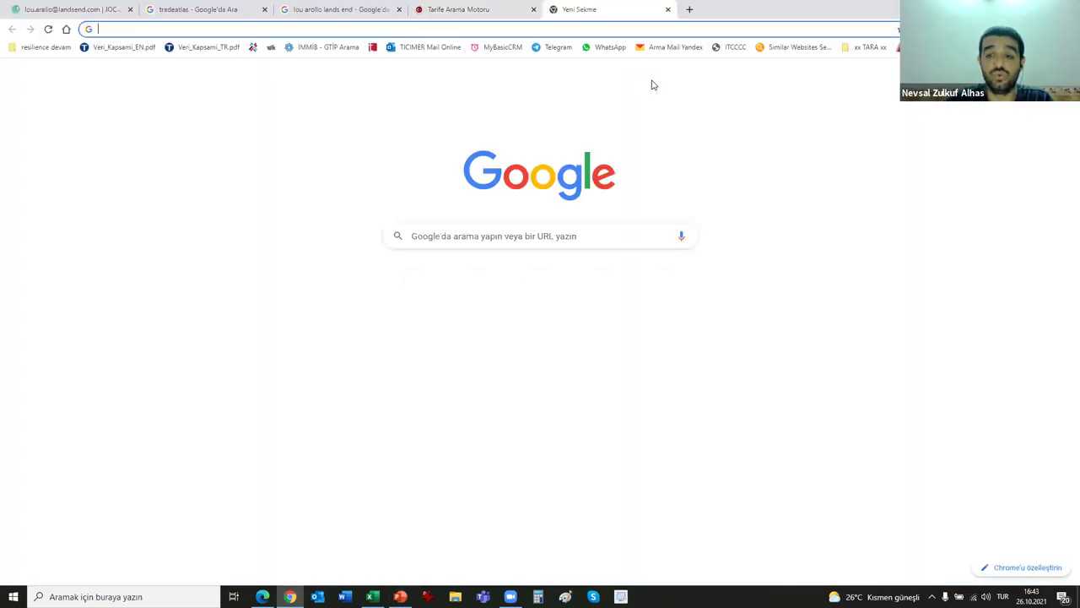
# Step: Search Google for '851712 gtip' and open the TradeAtlas importer page for that code
pyautogui.write('851712')
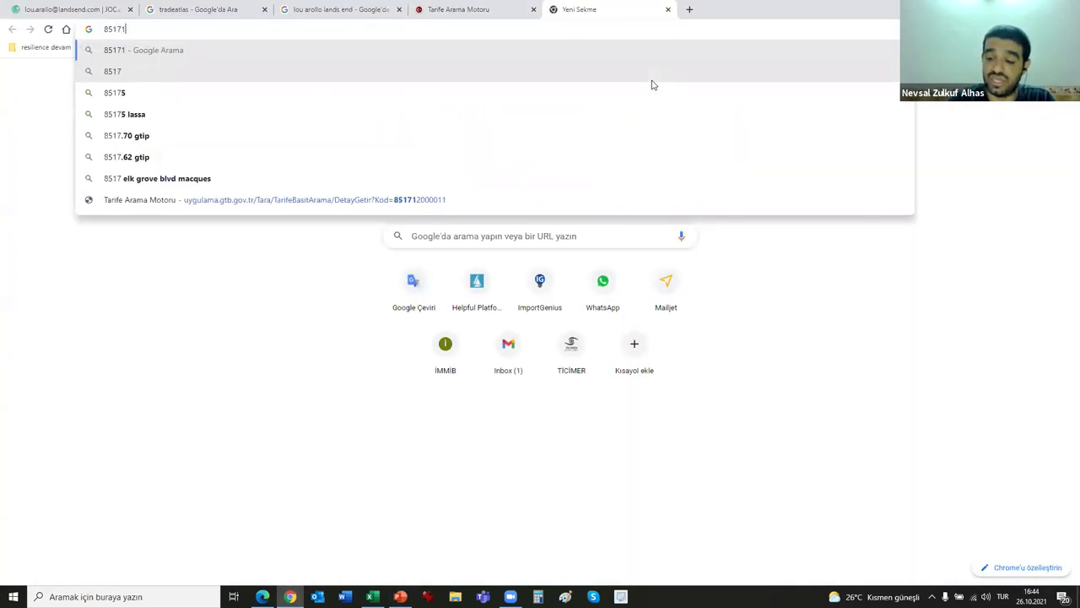
pyautogui.press('Return')
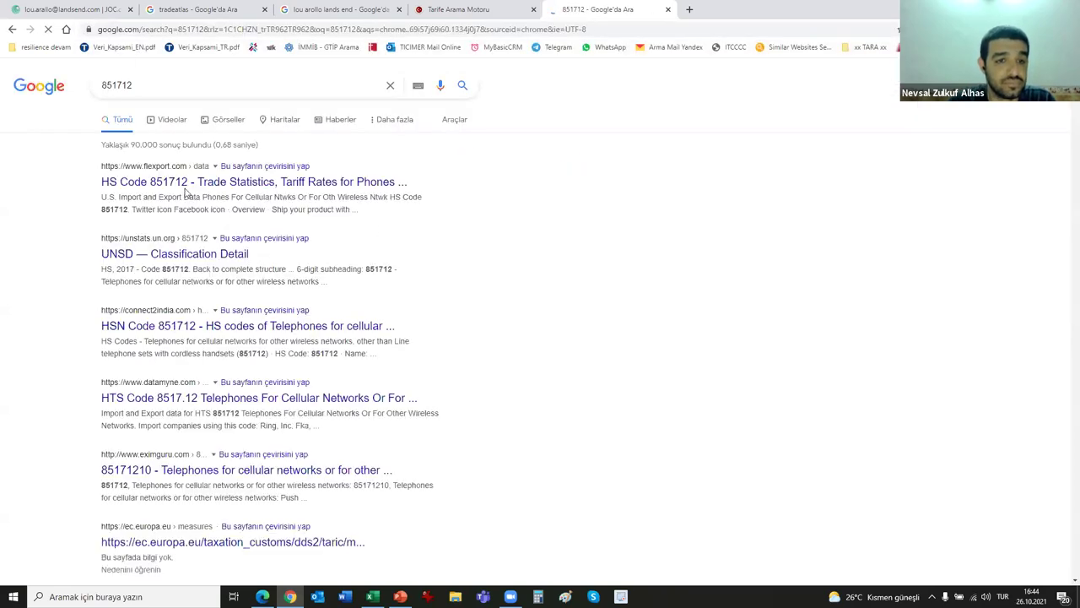
pyautogui.click(185, 87)
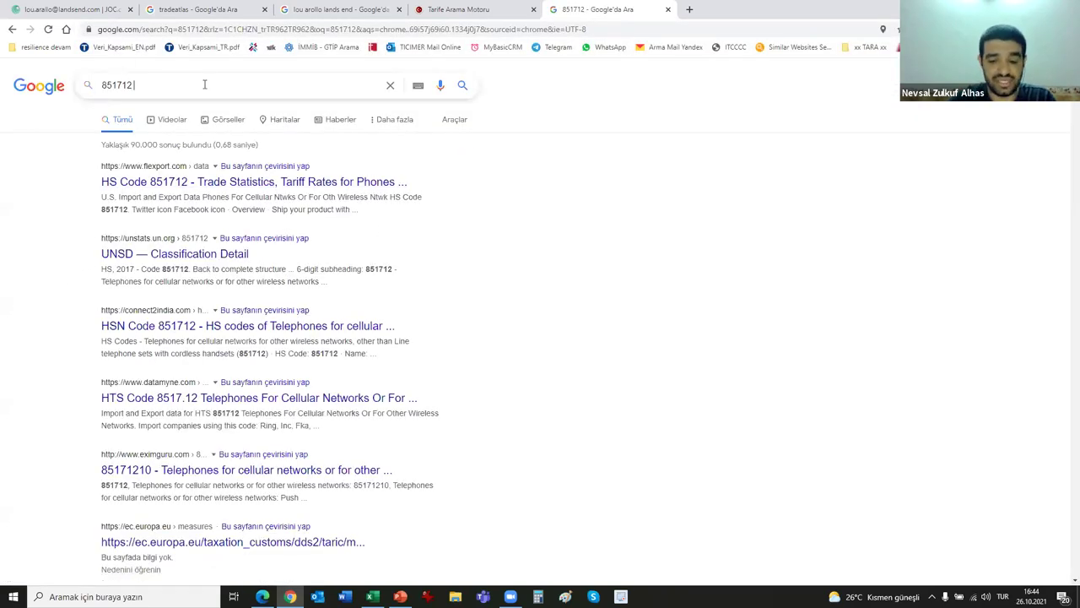
pyautogui.write('gtip')
pyautogui.press('Return')
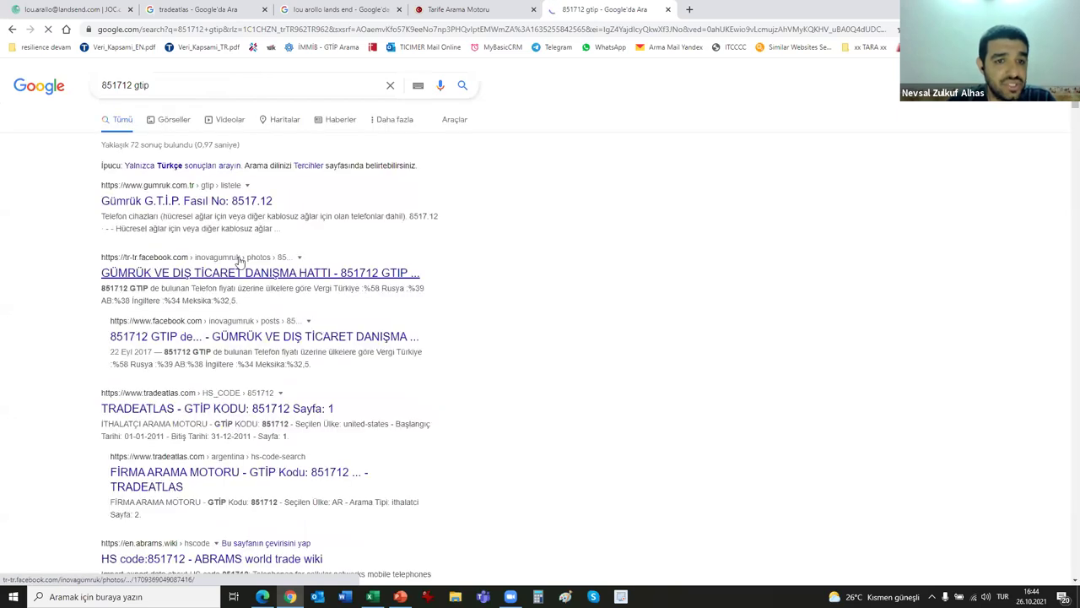
pyautogui.click(165, 203)
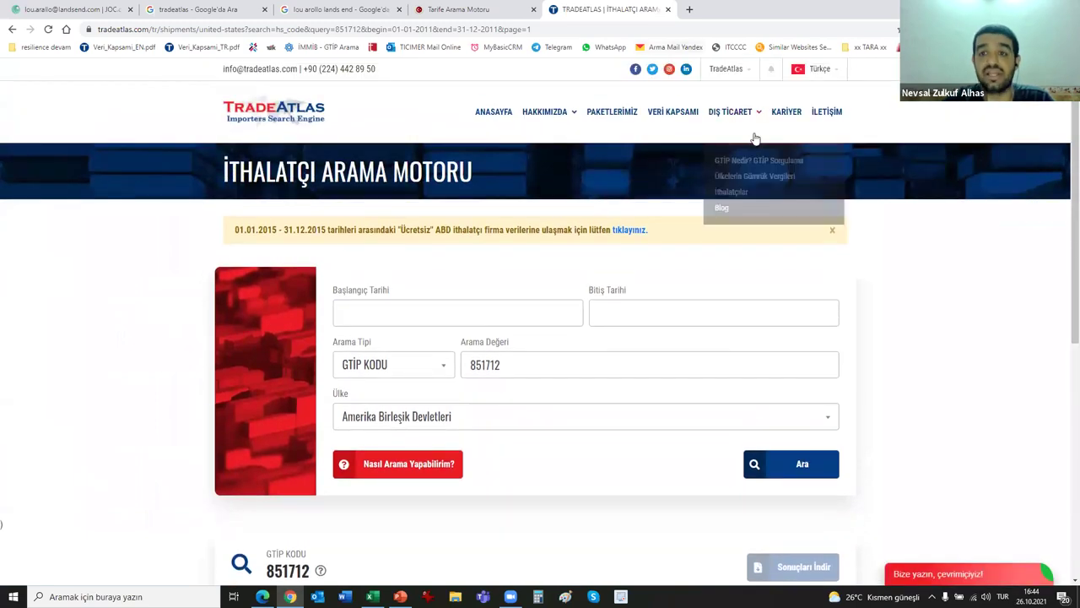
# Step: Close the TradeAtlas tab and enter 'cep telefonu' in the tariff keyword search
pyautogui.click(669, 10)
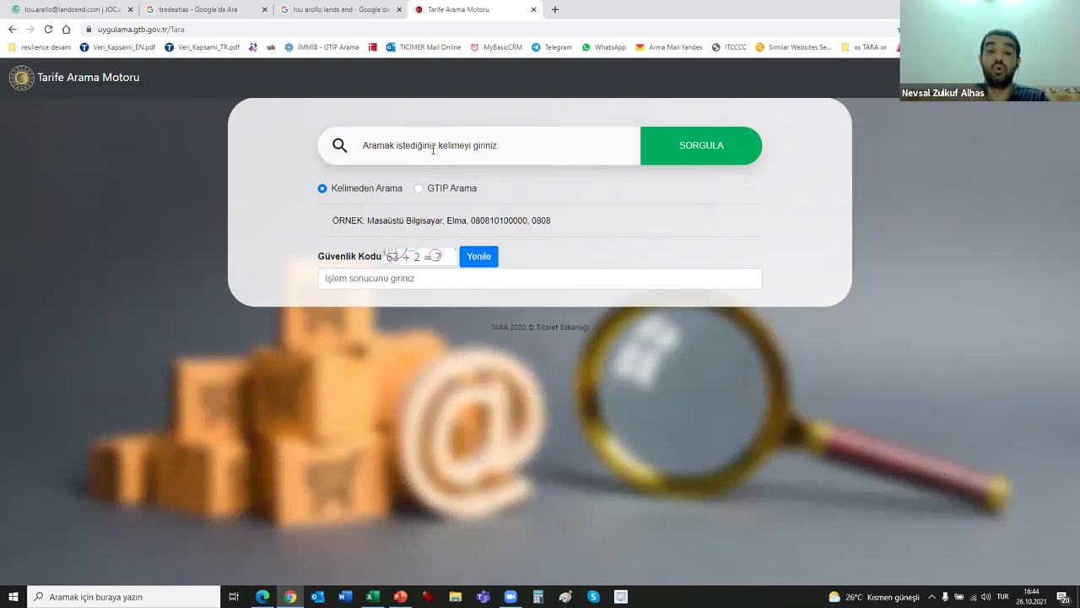
pyautogui.click(433, 149)
pyautogui.write('cep telefonu')
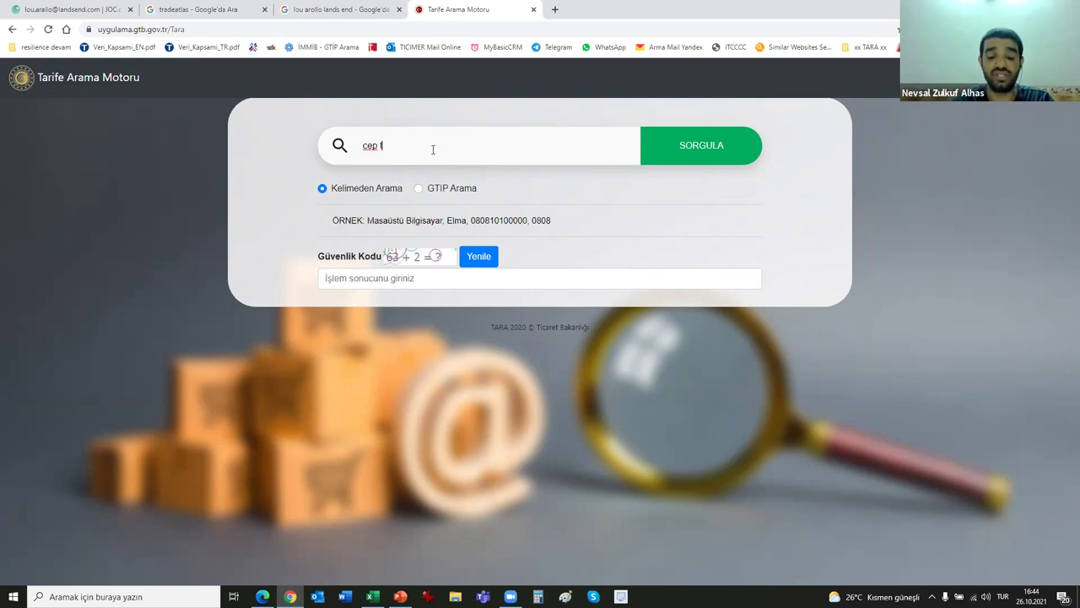
pyautogui.click(701, 148)
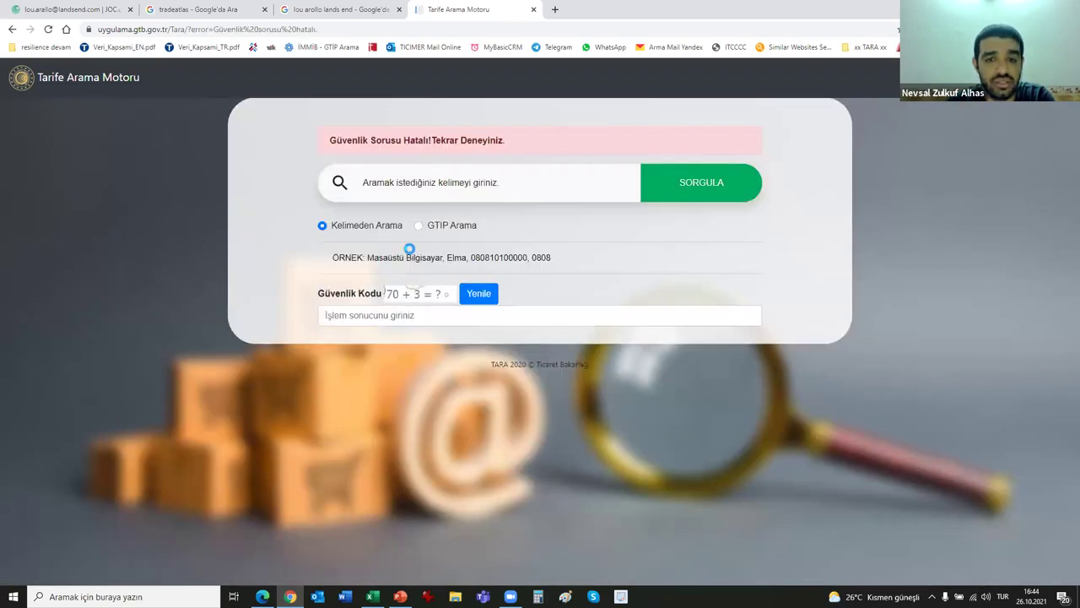
pyautogui.click(502, 179)
pyautogui.write('cep telefonu')
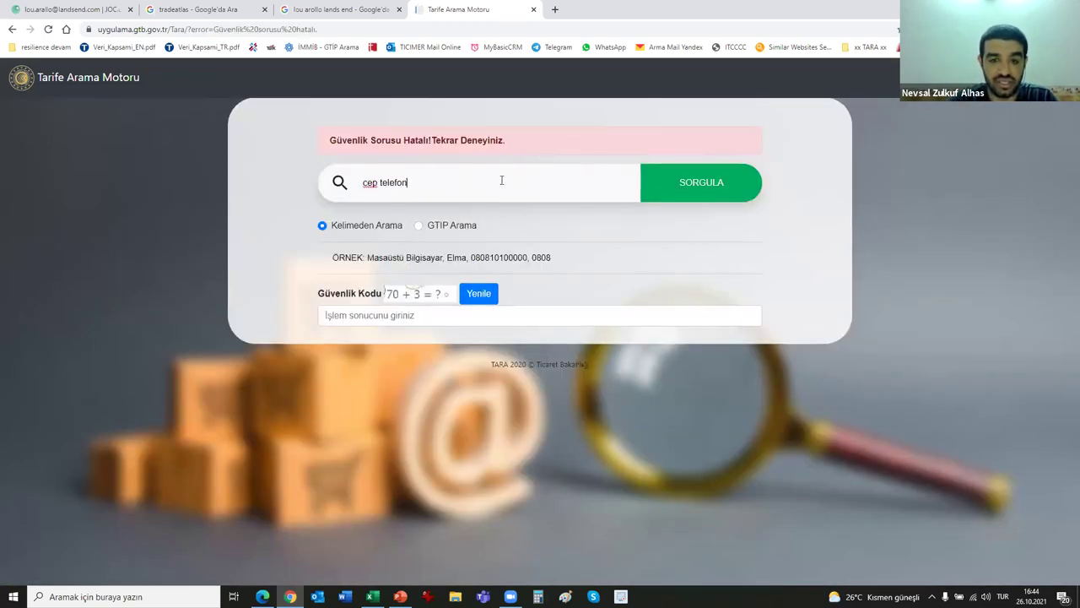
pyautogui.click(427, 314)
pyautogui.write('73')
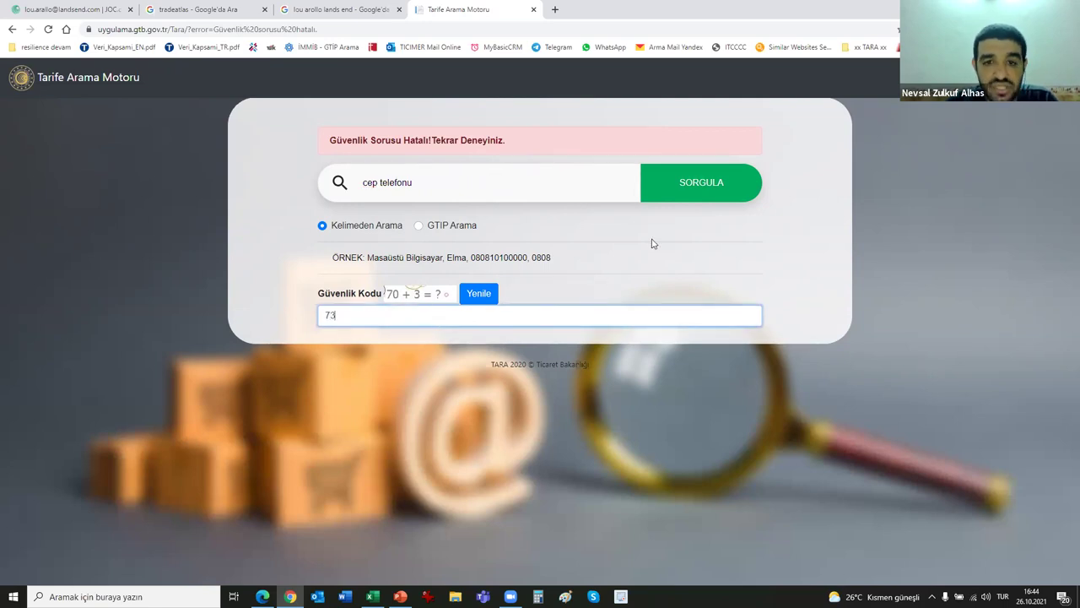
pyautogui.click(701, 189)
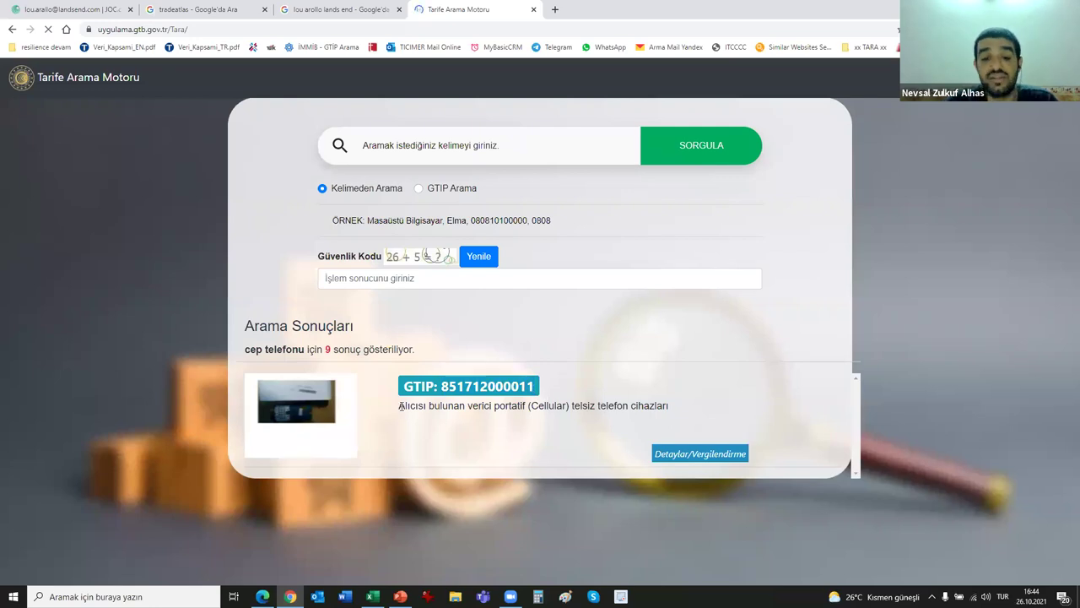
pyautogui.moveTo(399, 406); pyautogui.dragTo(673, 407)
pyautogui.click(632, 402)
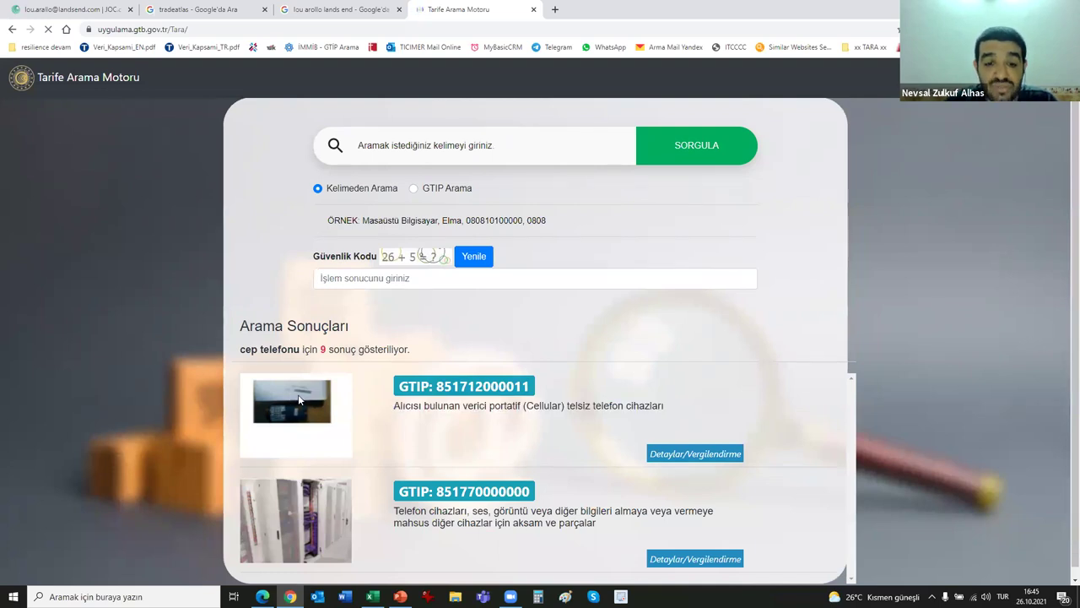
pyautogui.scroll(-1, 298, 394)
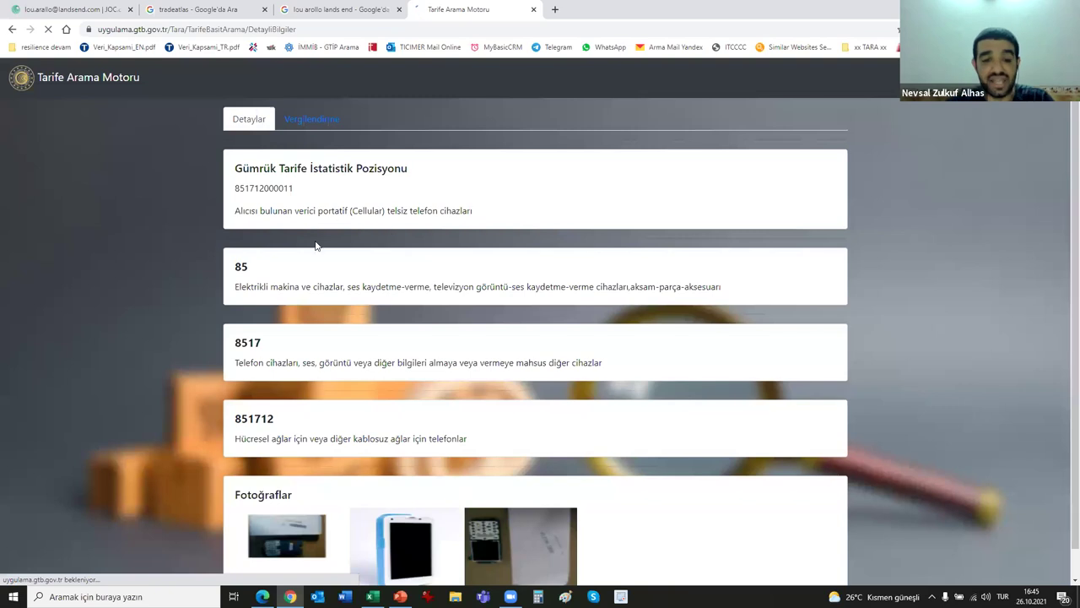
pyautogui.scroll(-1, 212, 255)
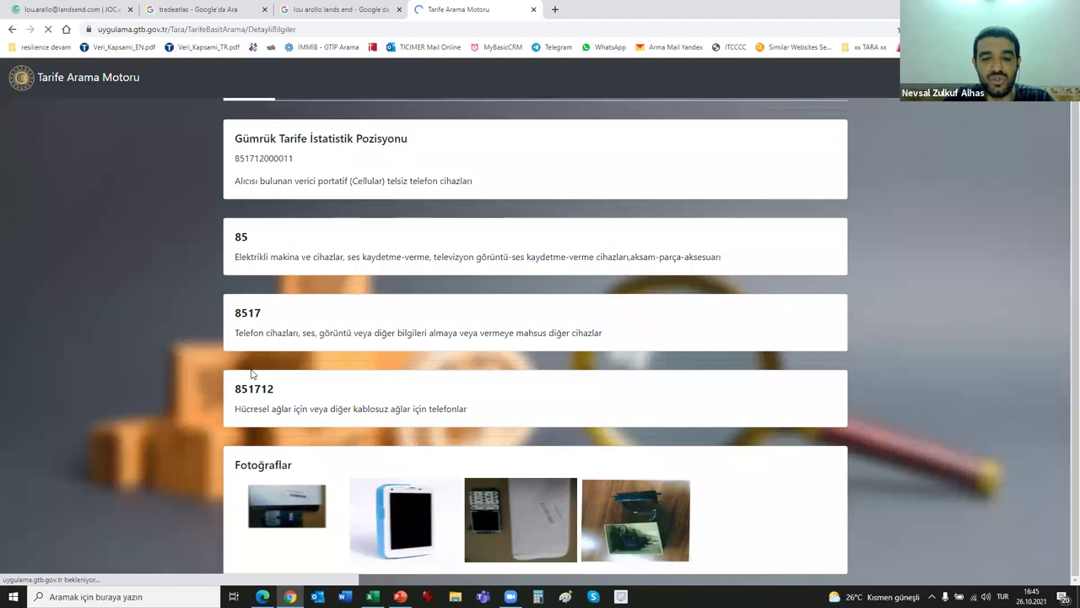
pyautogui.scroll(1, 144, 278)
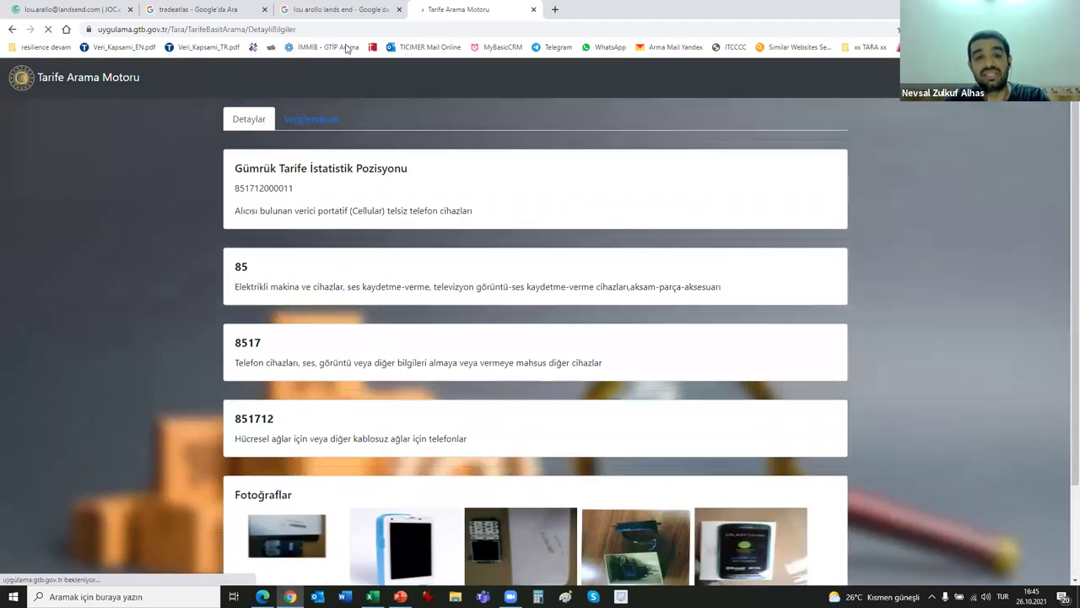
pyautogui.click(400, 596)
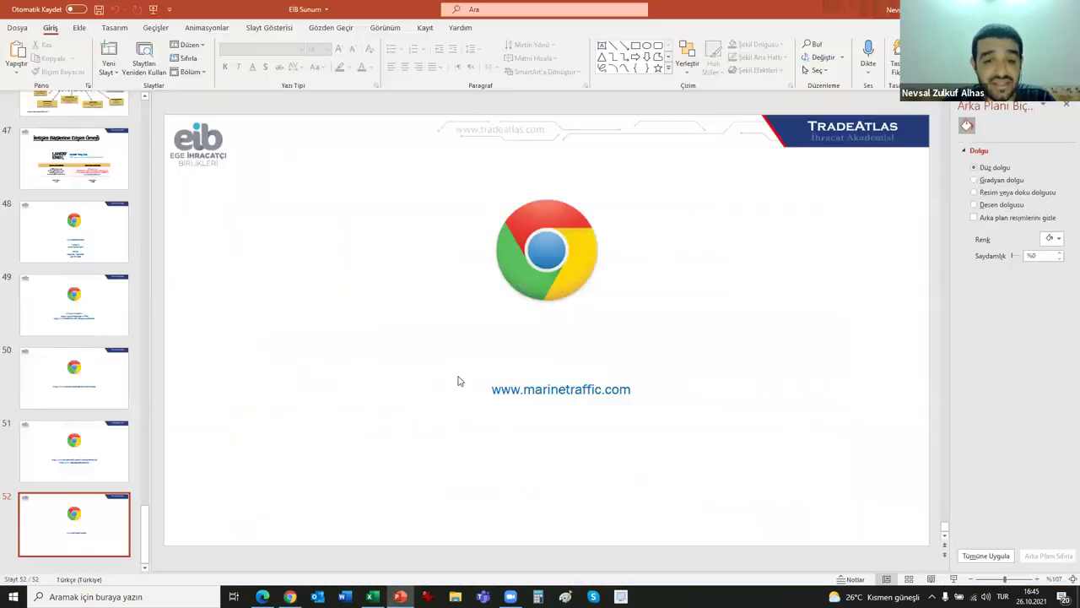
# Step: Copy the mevzuat.net documents link from slide 50 and return to the browser
pyautogui.click(75, 232)
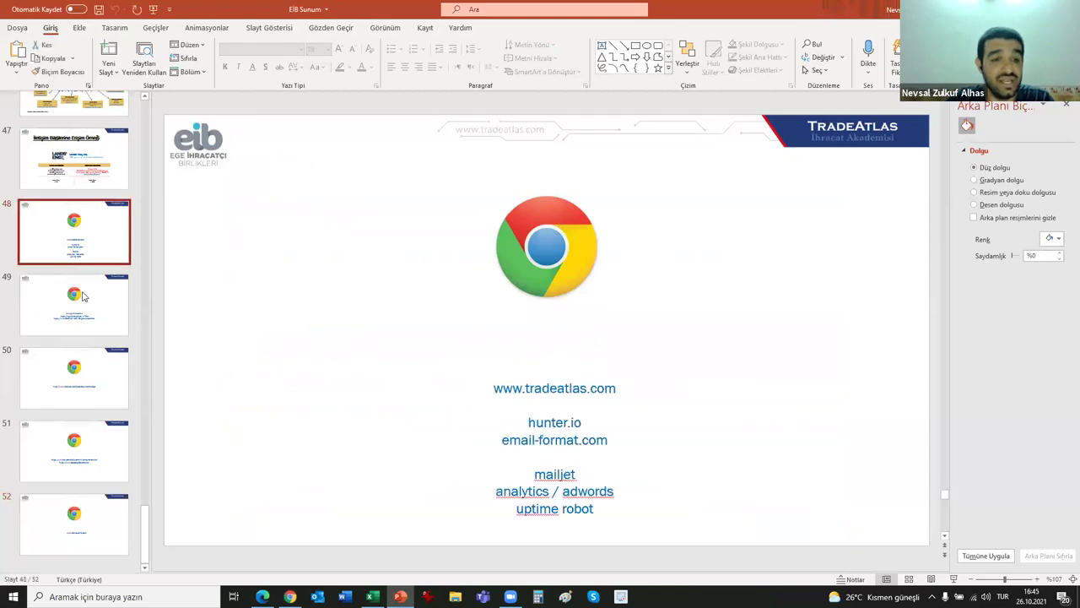
pyautogui.click(74, 303)
pyautogui.click(86, 392)
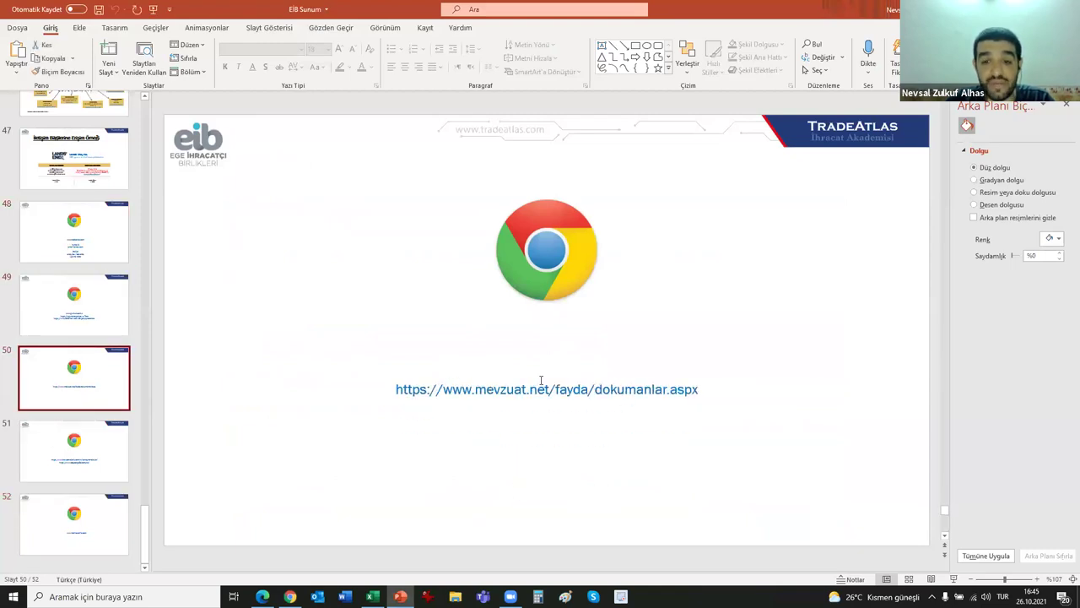
pyautogui.tripleClick(524, 389)
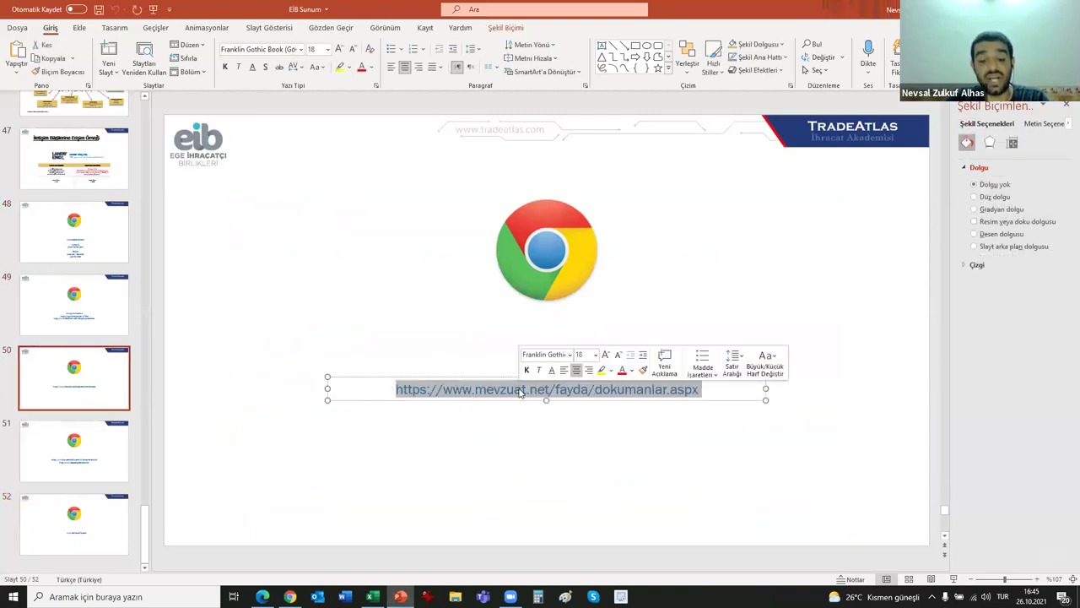
pyautogui.hotkey('ctrl', 'c')
pyautogui.click(289, 596)
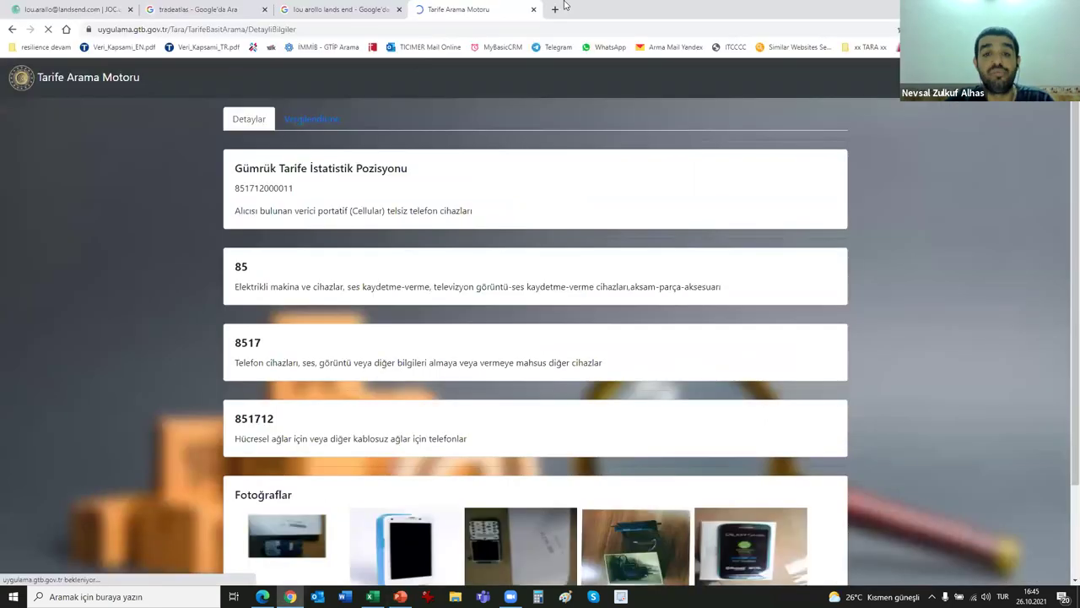
# Step: Open the copied mevzuat.net foreign-trade documents page in a new tab and browse it
pyautogui.click(554, 10)
pyautogui.hotkey('ctrl', 'v')
pyautogui.click(580, 54)
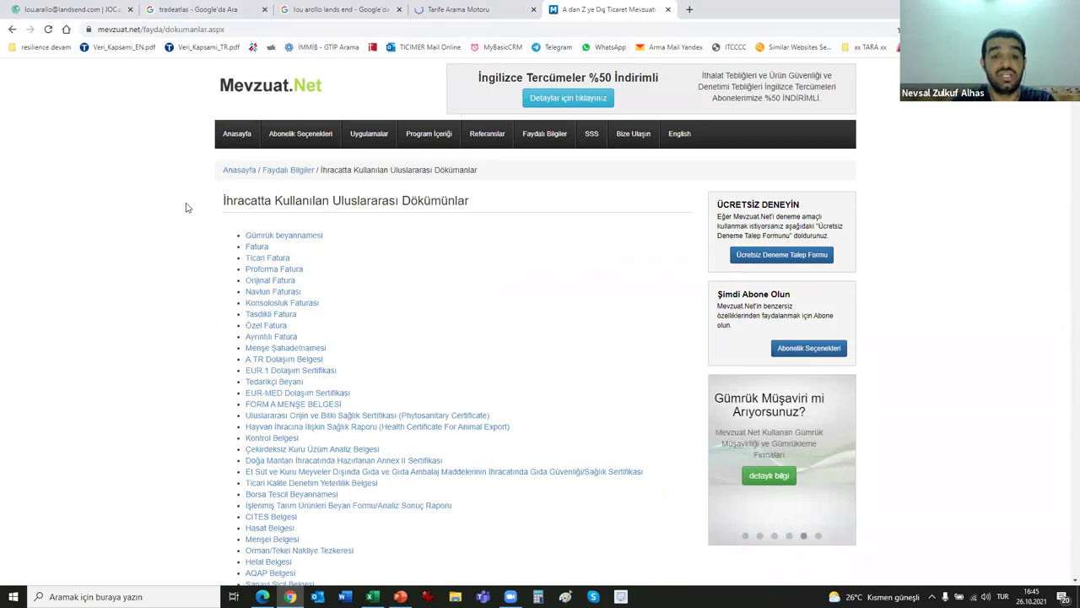
pyautogui.scroll(-3, 135, 262)
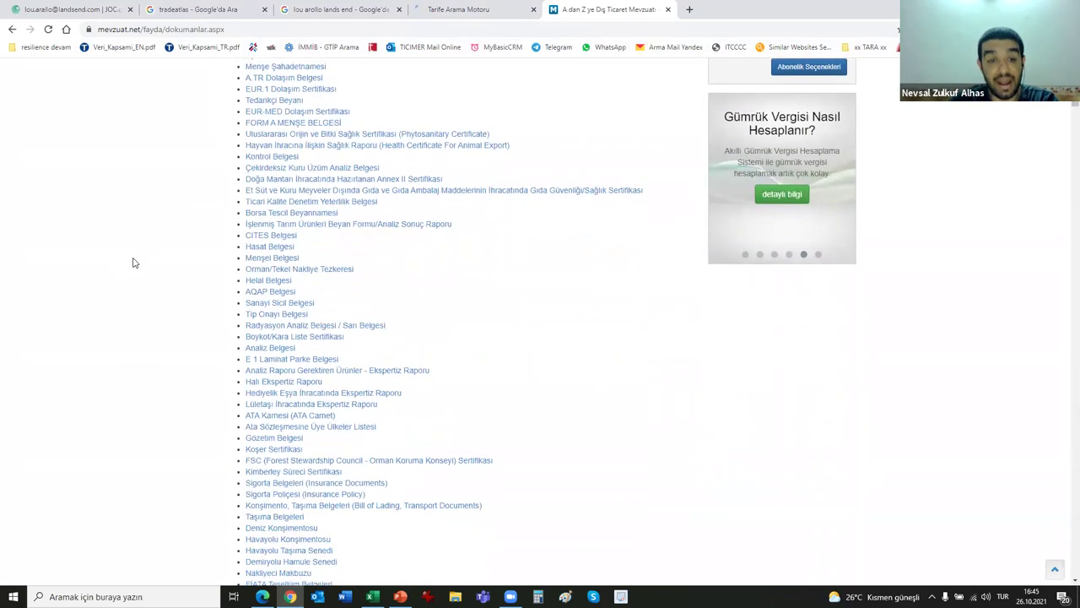
pyautogui.scroll(-3, 136, 266)
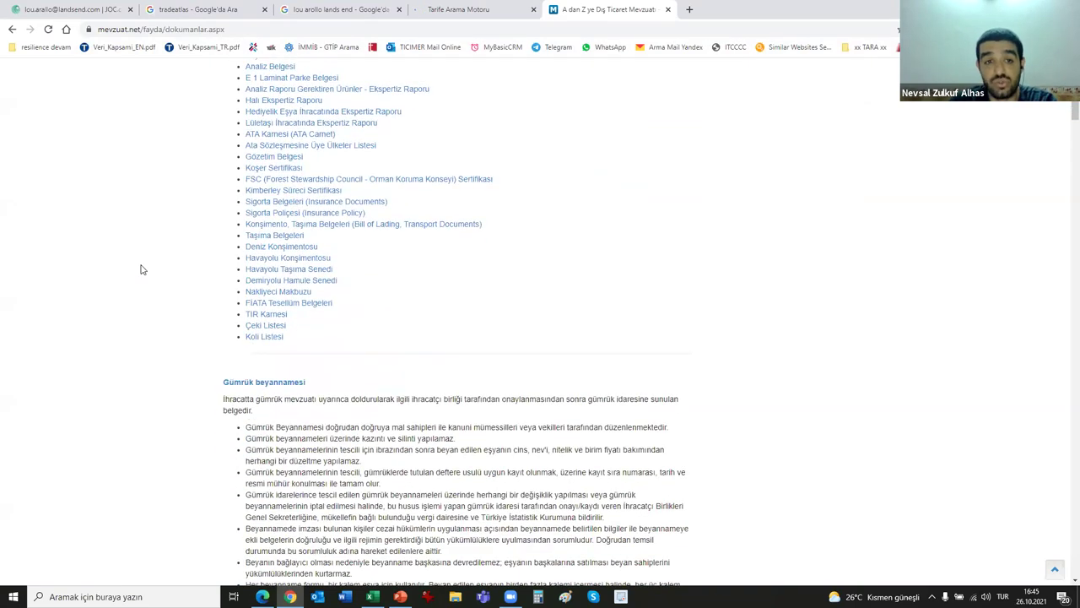
pyautogui.scroll(1, 141, 269)
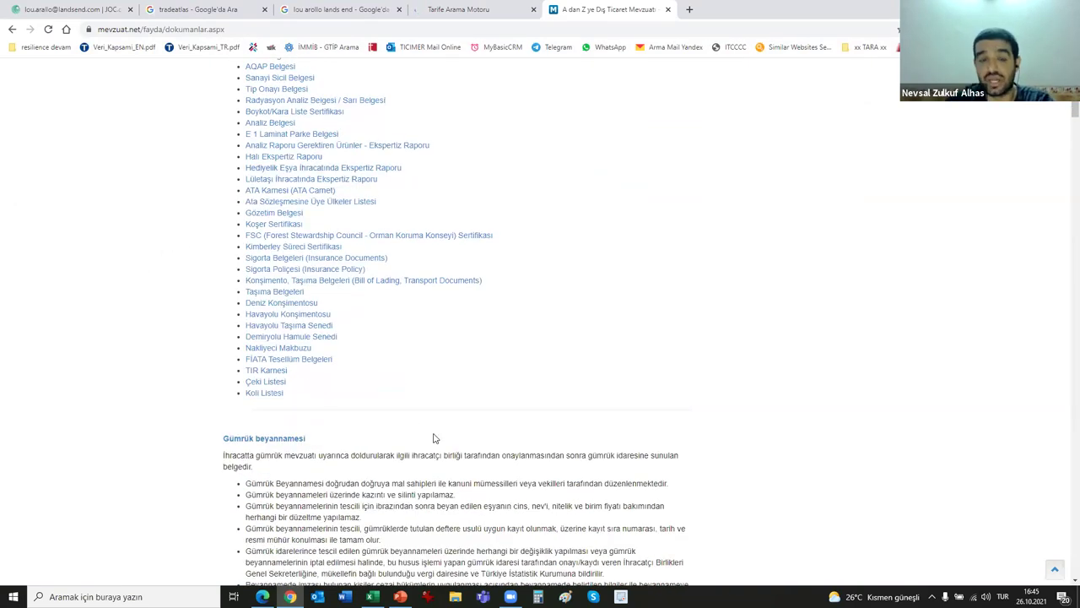
pyautogui.scroll(5, 149, 258)
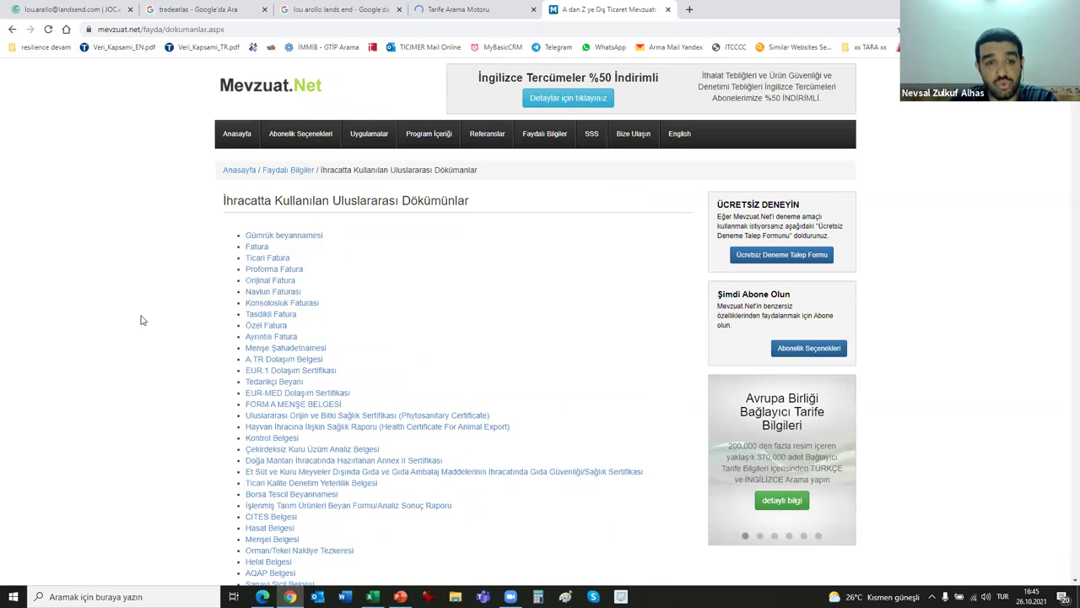
pyautogui.scroll(-5, 142, 319)
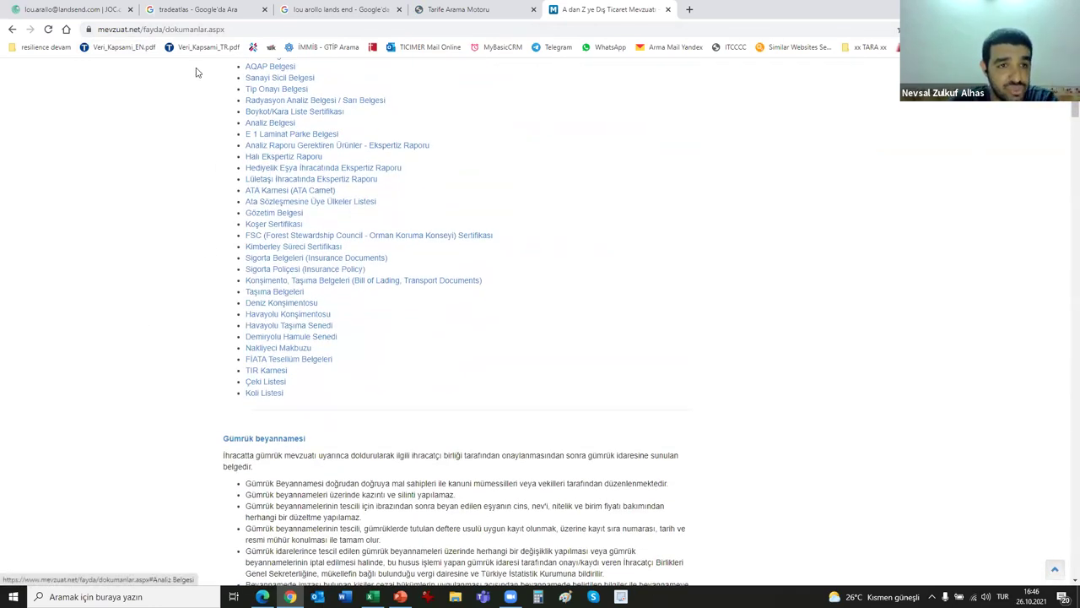
# Step: Jump to the Kimberley Süreci Sertifikası section and read its paragraph, then open a blank tab
pyautogui.click(282, 246)
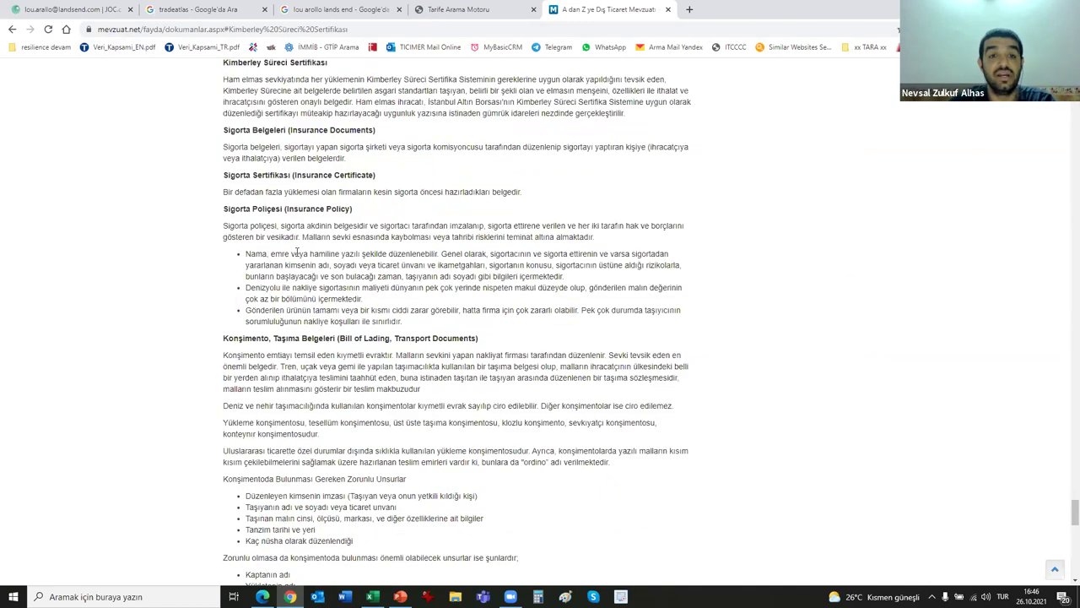
pyautogui.scroll(1, 298, 251)
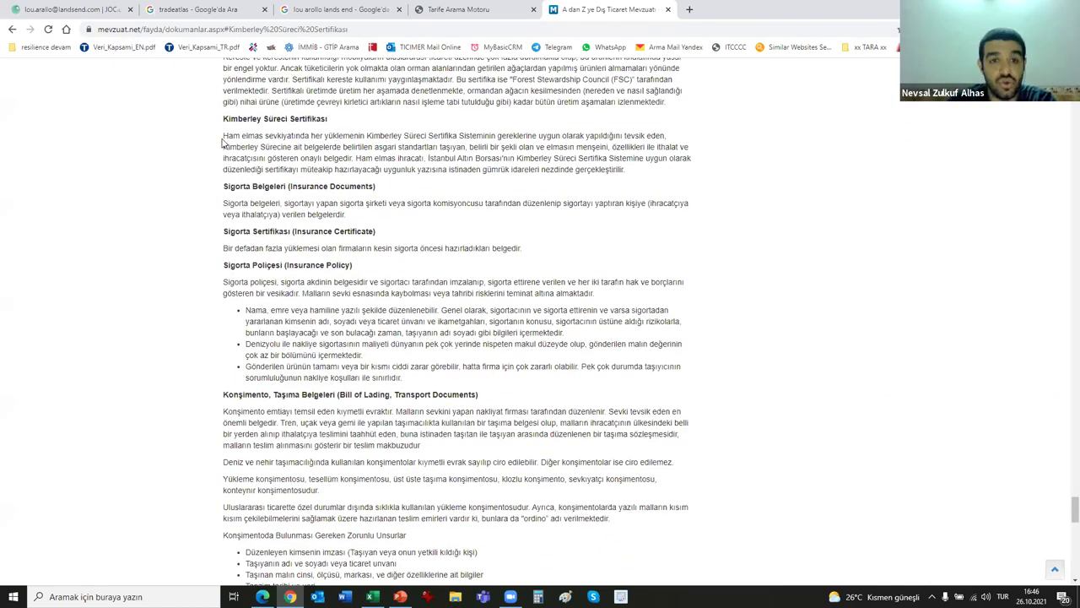
pyautogui.moveTo(223, 136); pyautogui.dragTo(306, 138)
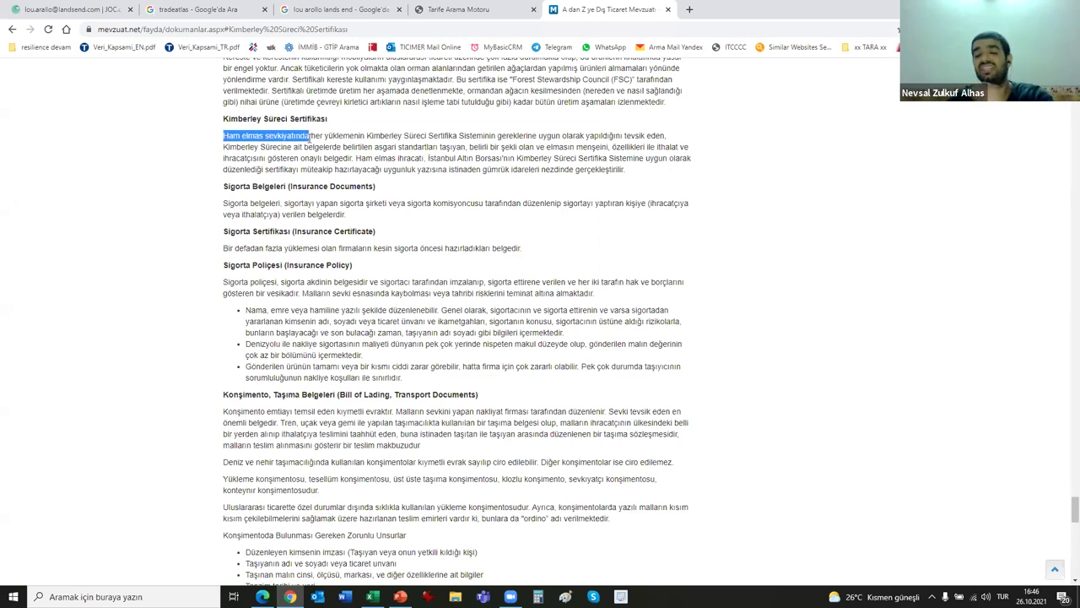
pyautogui.moveTo(225, 123); pyautogui.dragTo(639, 173)
pyautogui.click(640, 173)
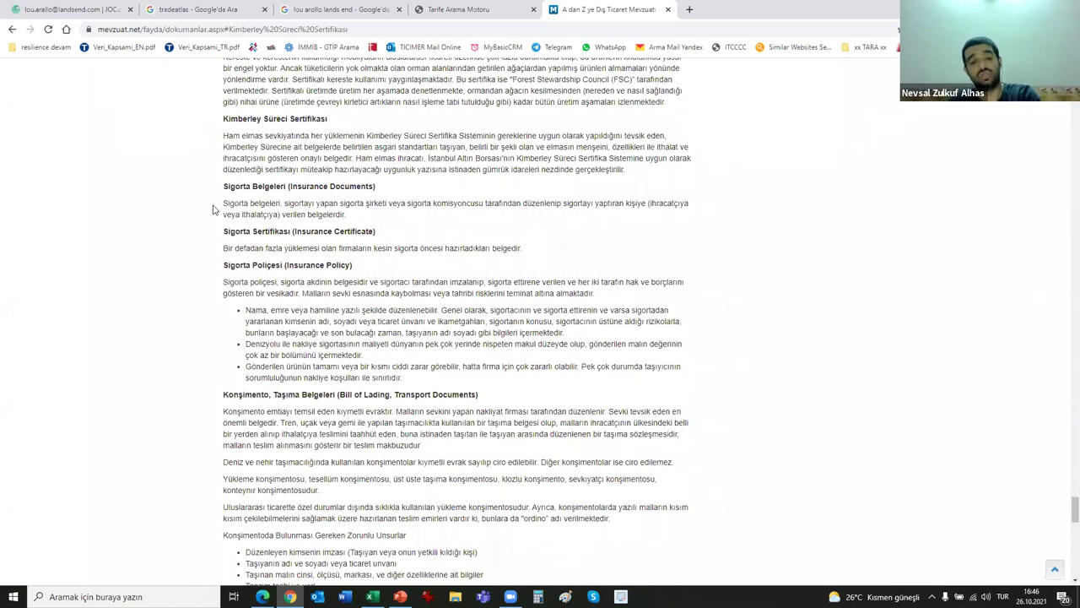
pyautogui.click(690, 10)
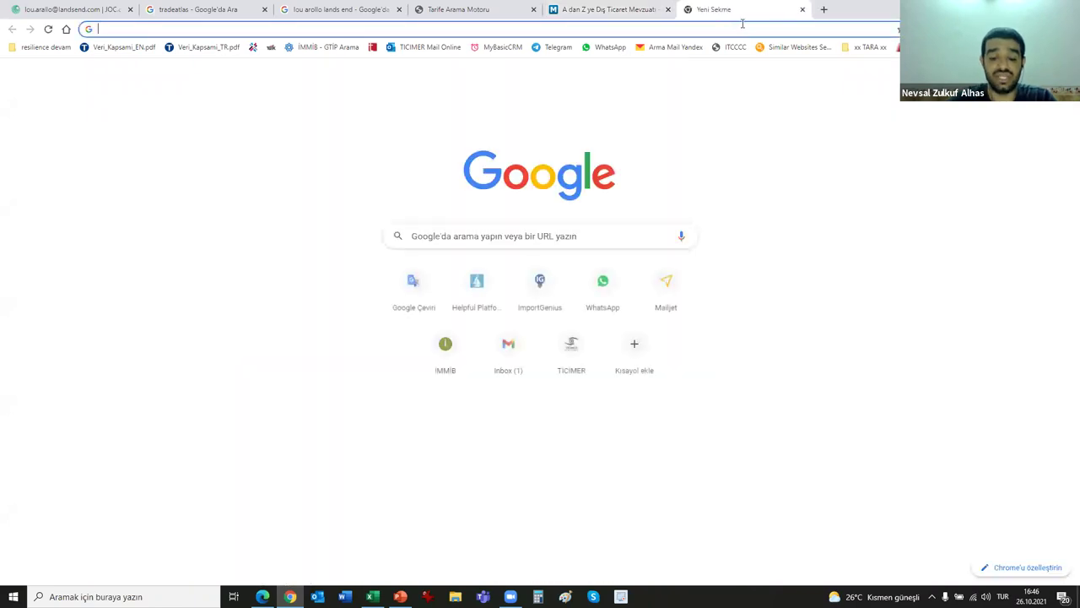
# Step: Go to the macmap.org Market Access Map site
pyautogui.write('macmap')
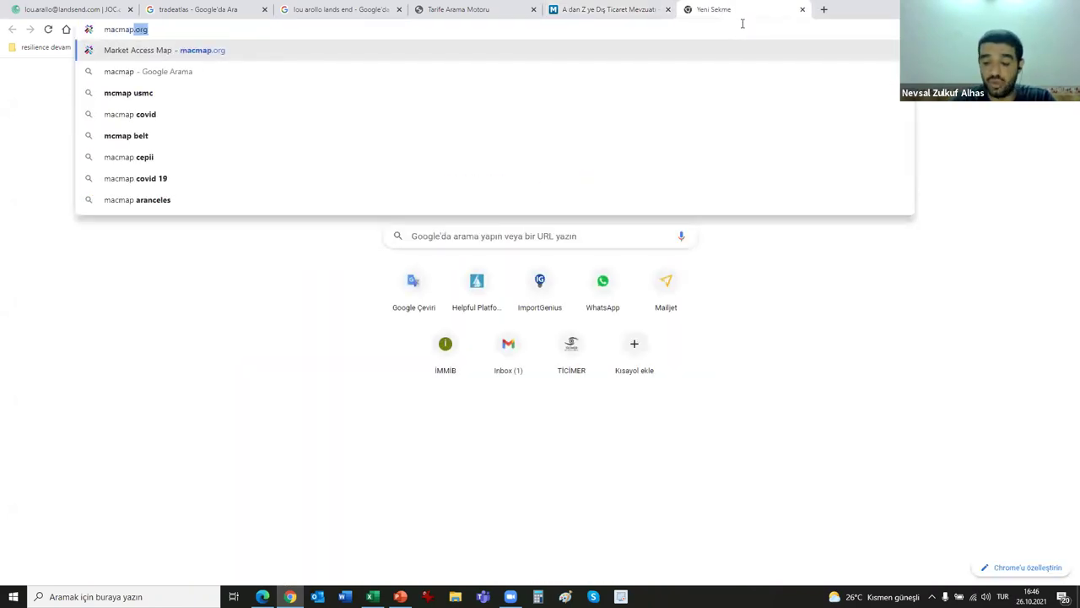
pyautogui.press('Return')
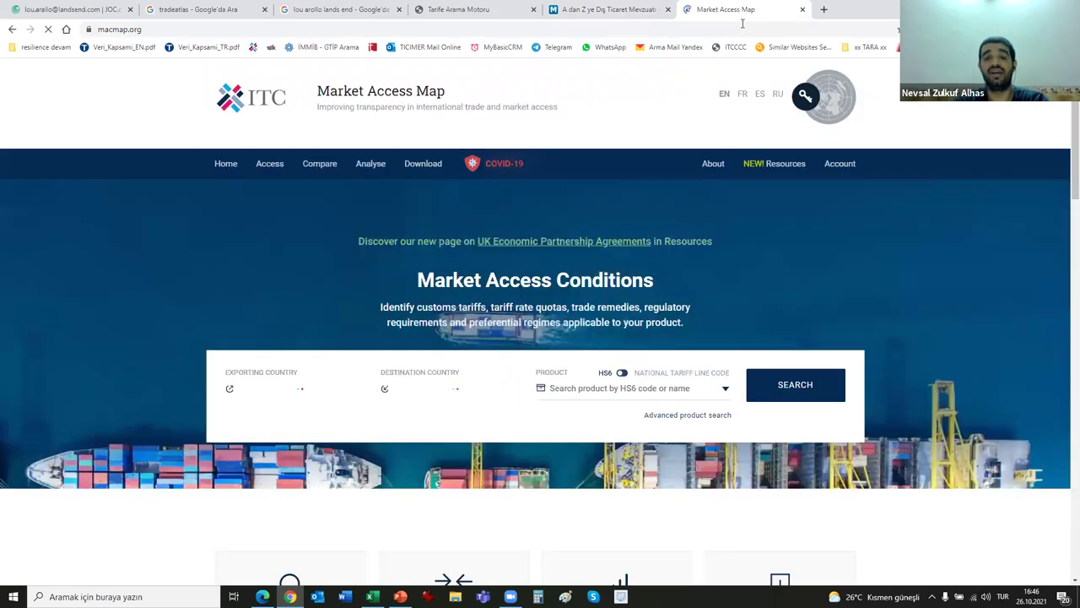
pyautogui.scroll(-1, 124, 332)
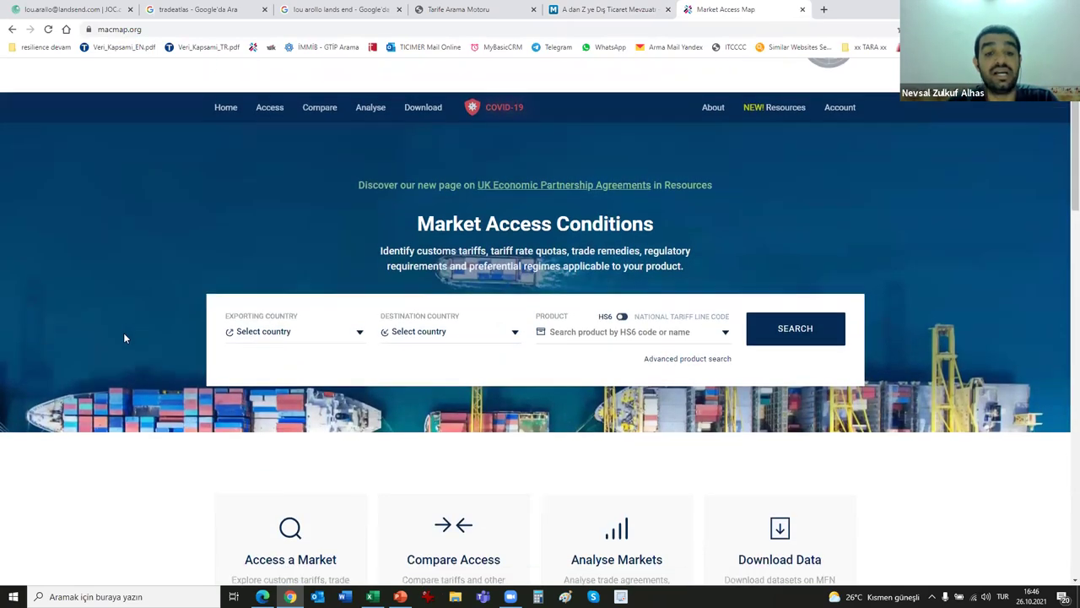
pyautogui.scroll(-1, 127, 333)
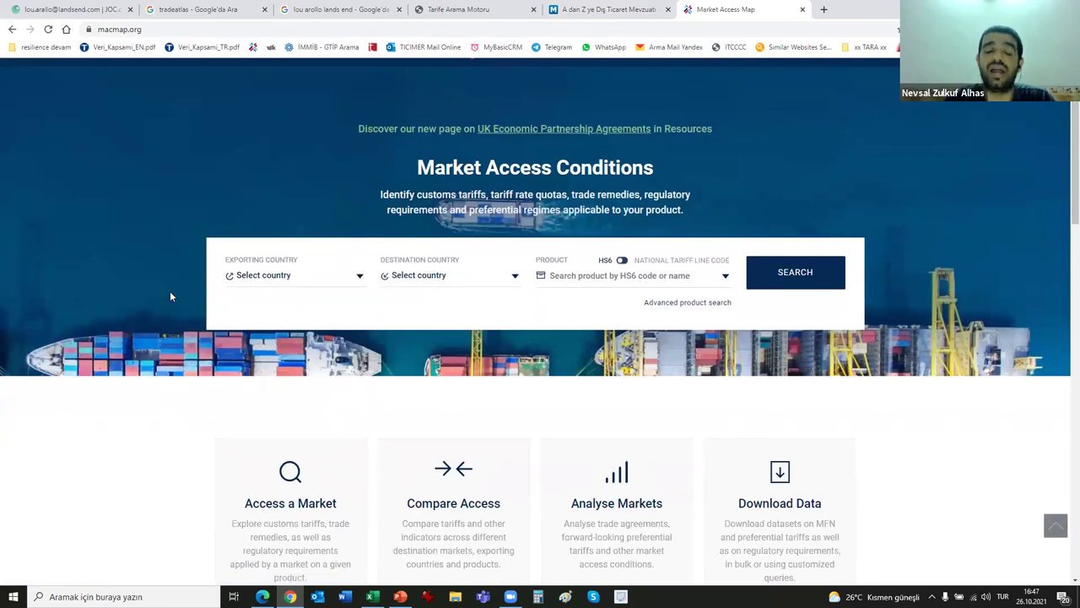
pyautogui.scroll(-1, 169, 296)
# Step: Search tariffs with exporter Turkey, destination South Africa and product 853690
pyautogui.click(281, 219)
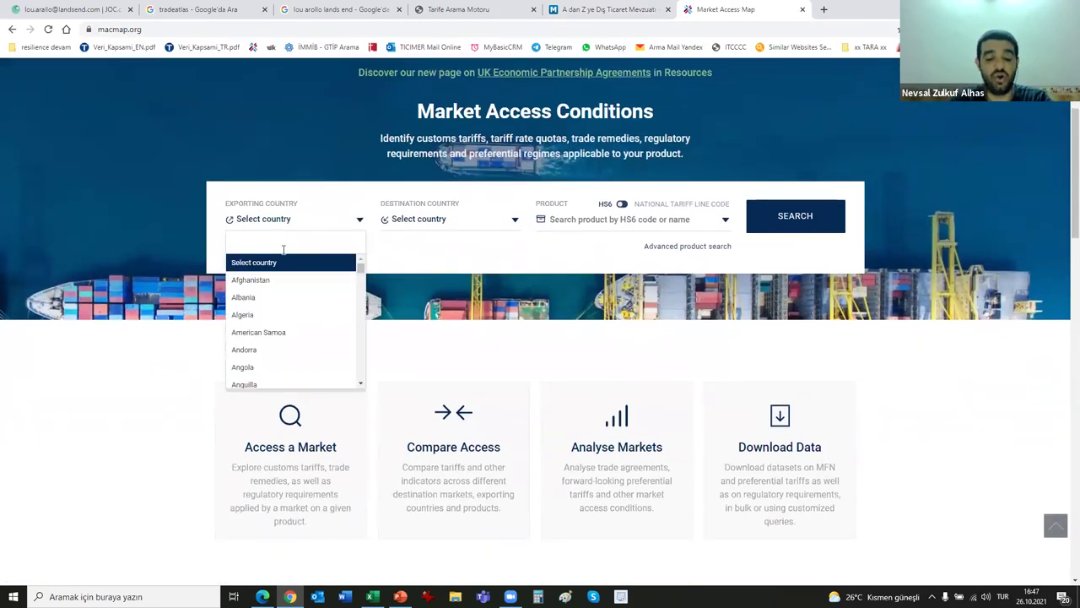
pyautogui.write('turk')
pyautogui.click(292, 261)
pyautogui.click(407, 220)
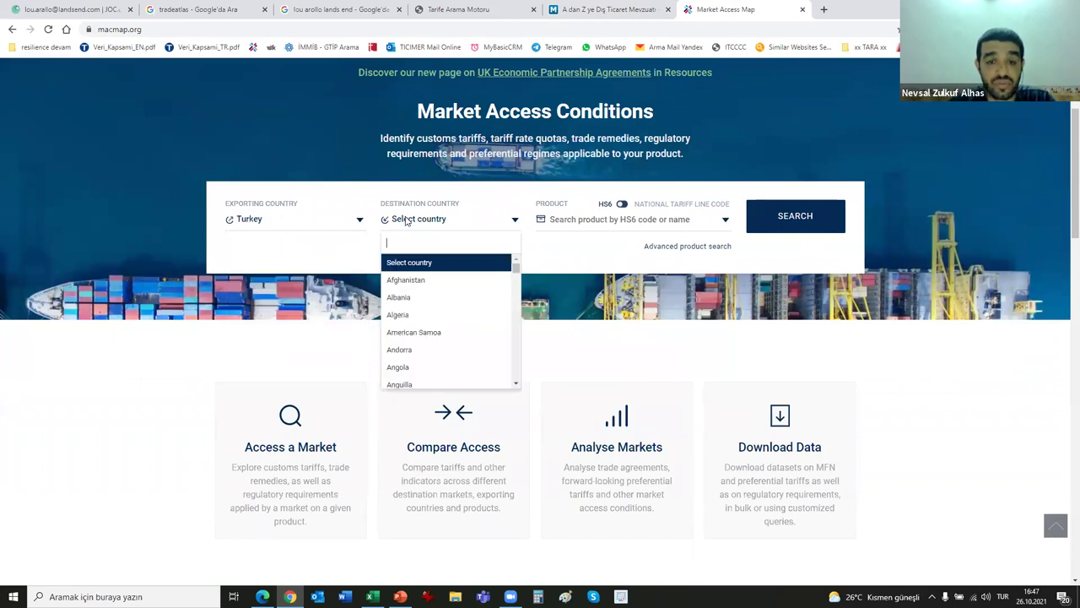
pyautogui.write('suo')
pyautogui.press('BackSpace')
pyautogui.write('uth')
pyautogui.click(410, 280)
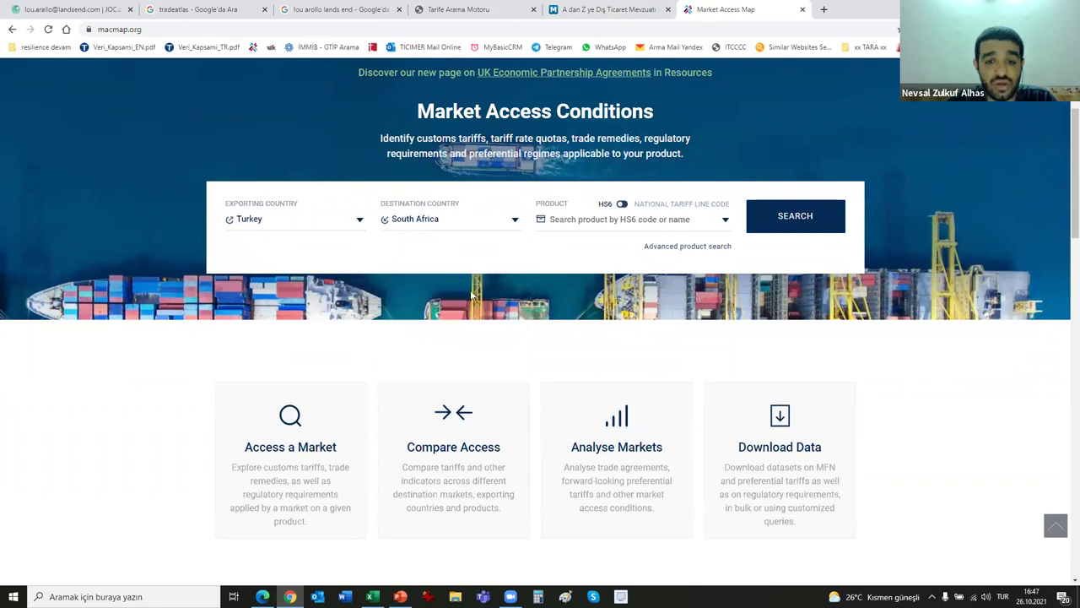
pyautogui.click(629, 224)
pyautogui.write('853690')
pyautogui.click(600, 267)
pyautogui.click(795, 216)
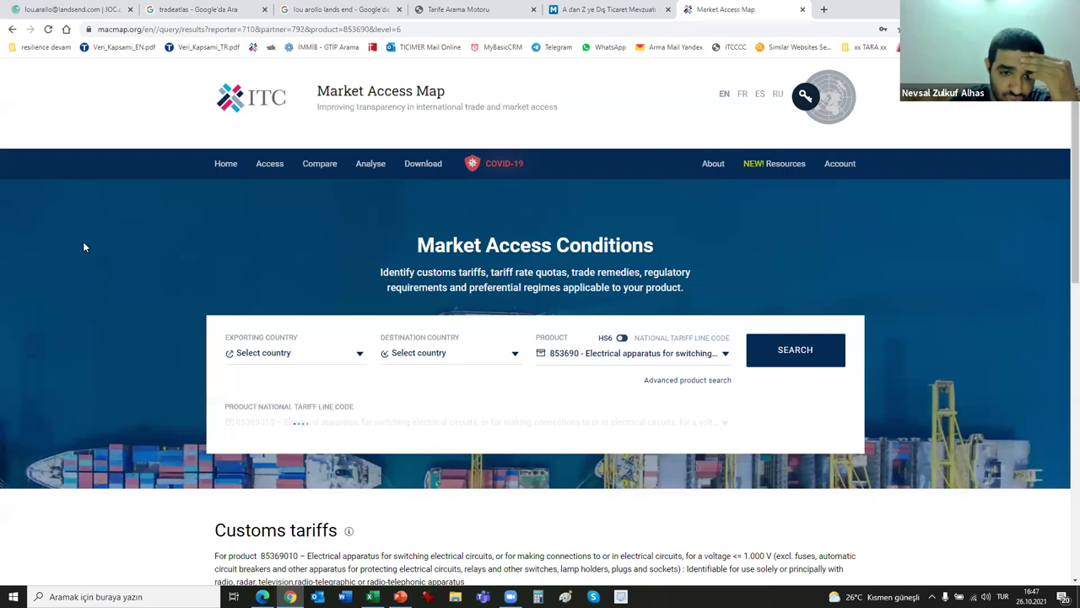
# Step: Compare tariff lines 85369010 and 85369020, ending on 85369020 with its 10% MFN duty
pyautogui.scroll(-2, 102, 244)
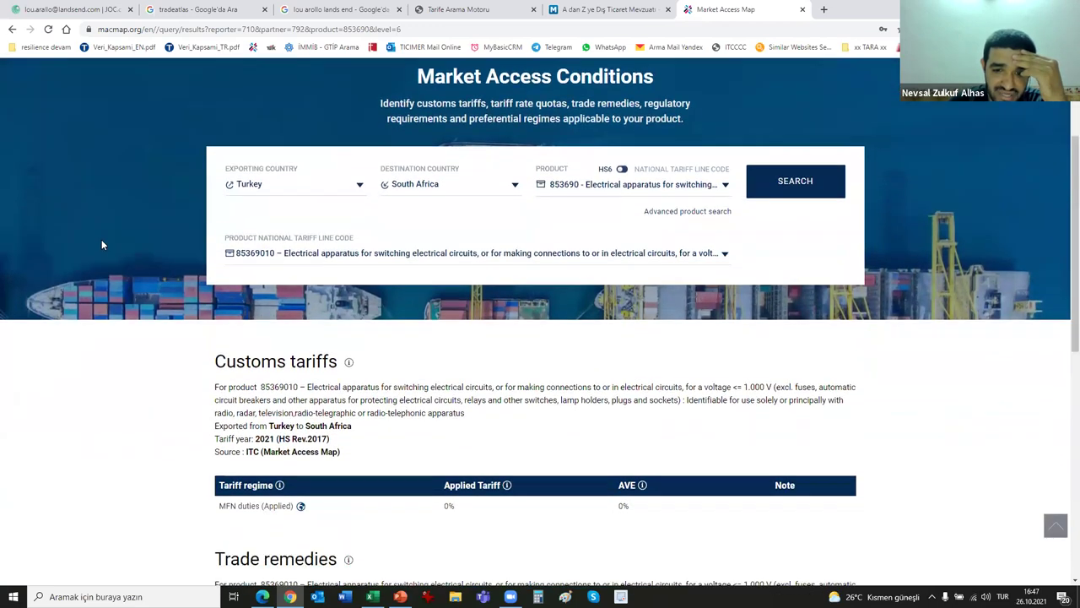
pyautogui.scroll(-1, 101, 245)
pyautogui.click(418, 202)
pyautogui.click(421, 203)
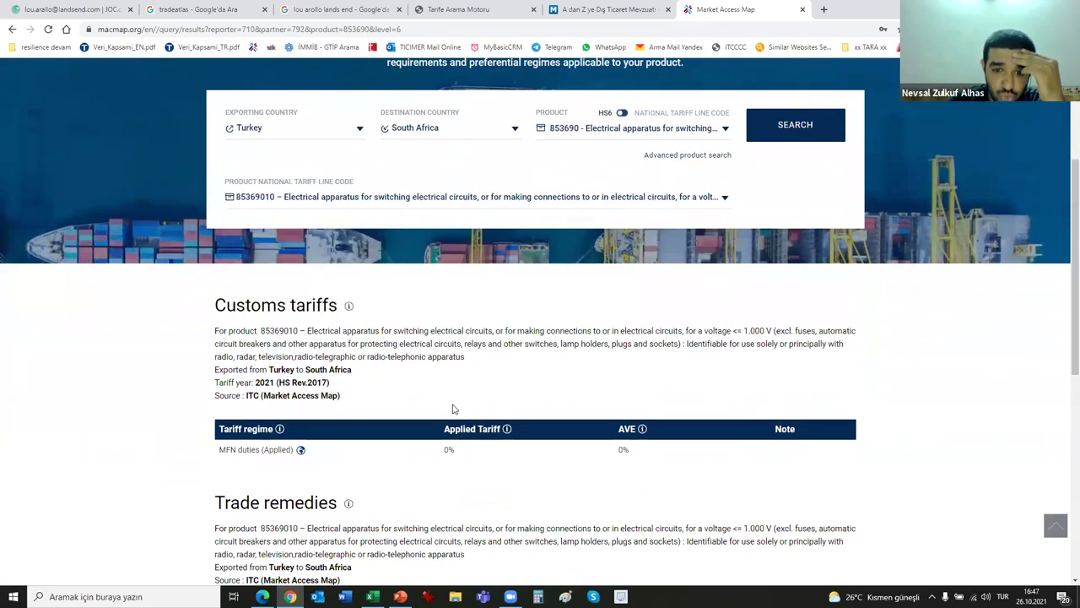
pyautogui.moveTo(439, 456); pyautogui.dragTo(462, 456)
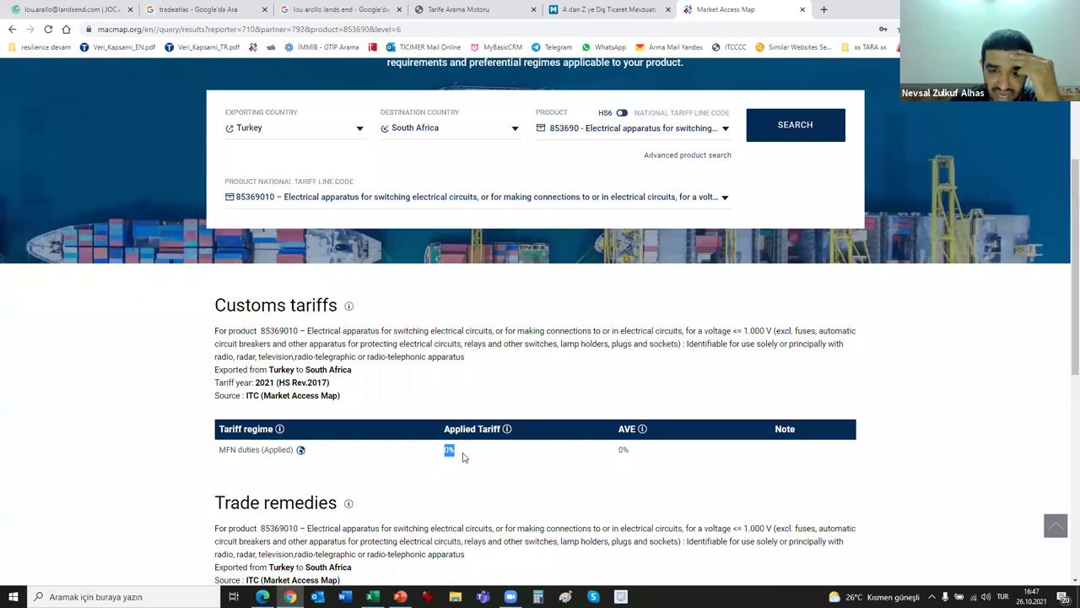
pyautogui.click(445, 200)
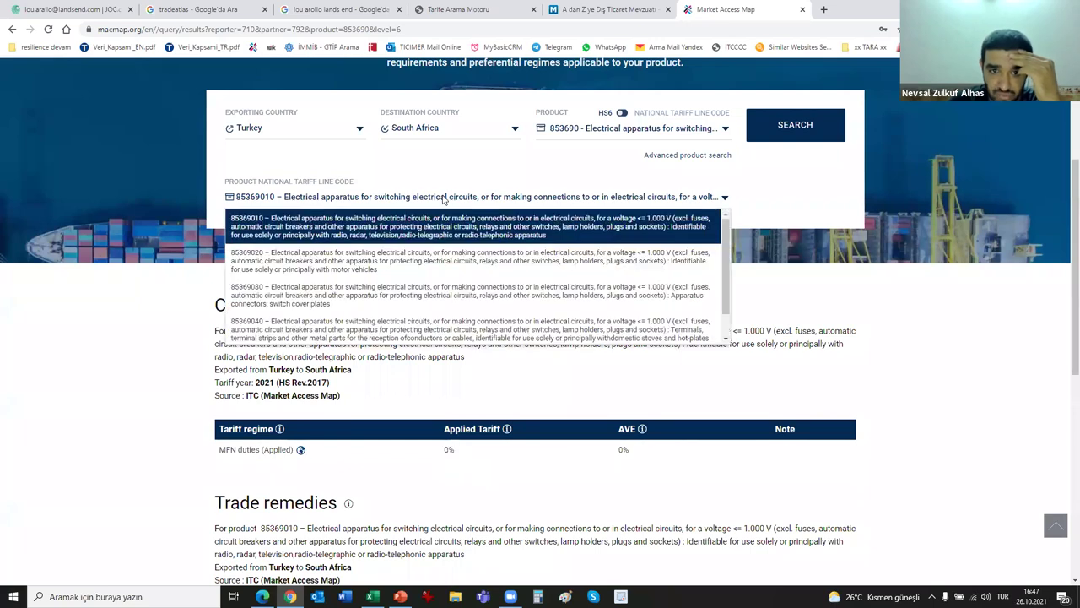
pyautogui.click(416, 262)
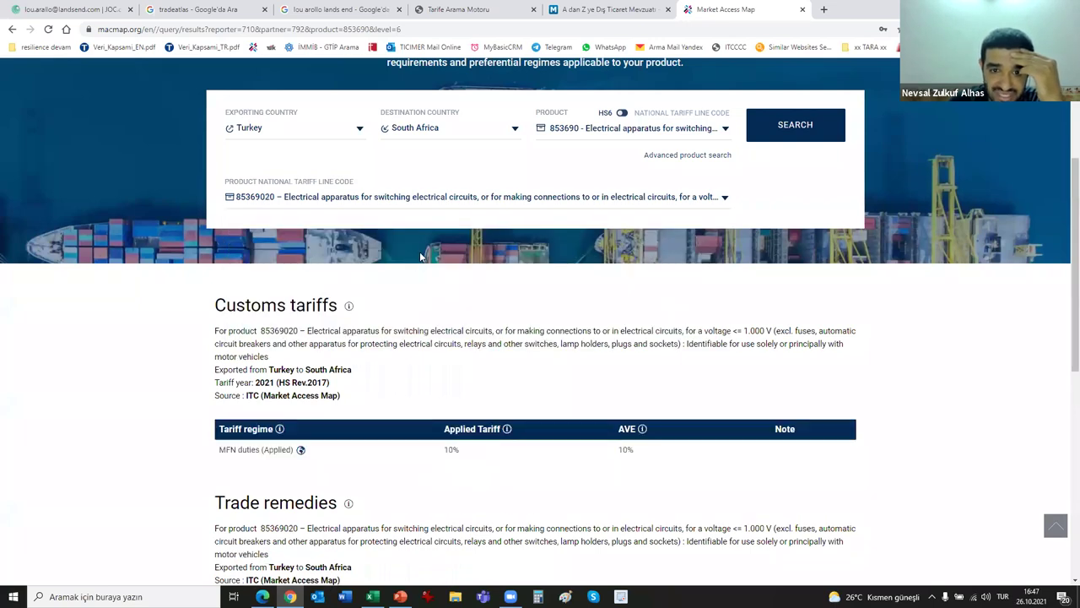
pyautogui.click(313, 196)
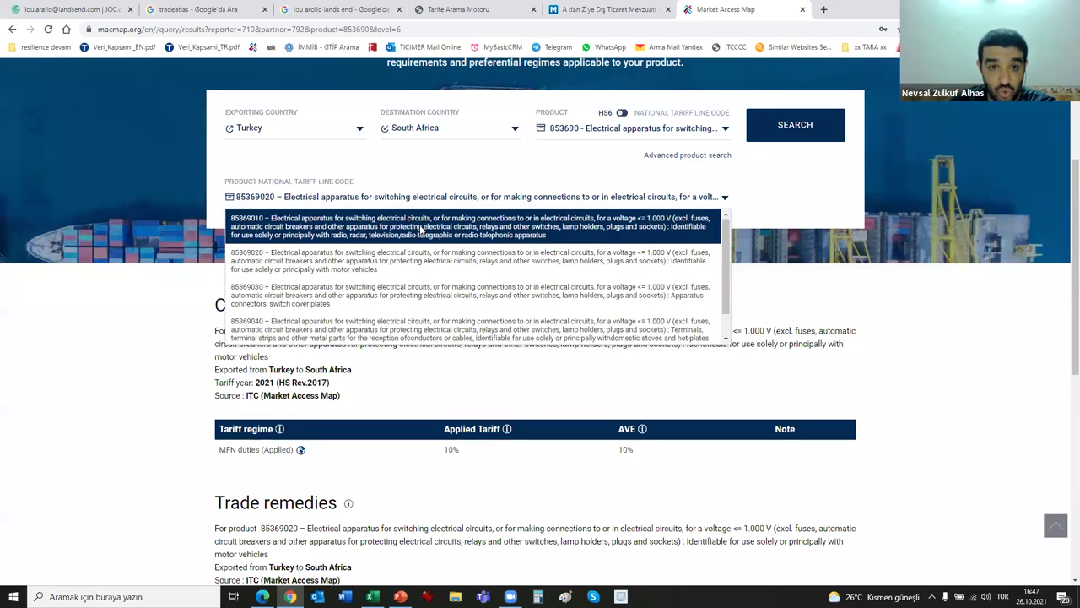
pyautogui.click(422, 228)
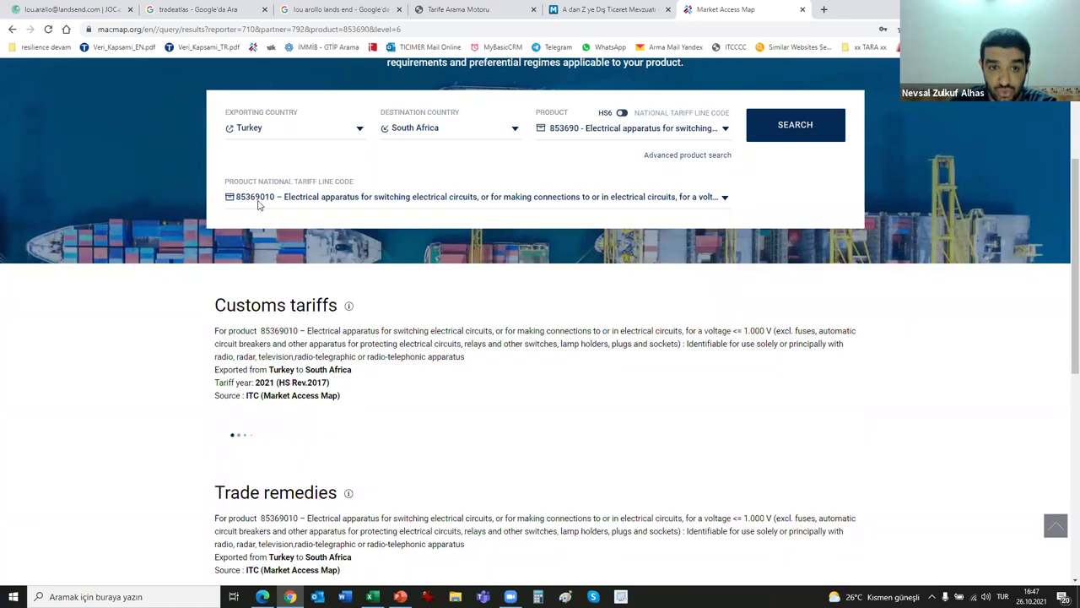
pyautogui.click(478, 203)
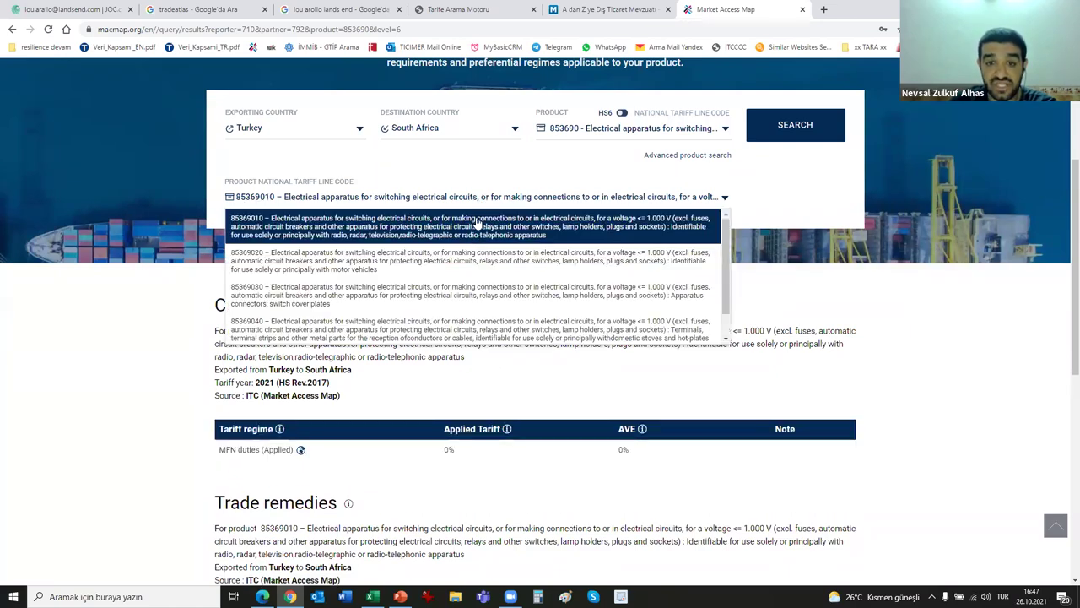
pyautogui.click(474, 258)
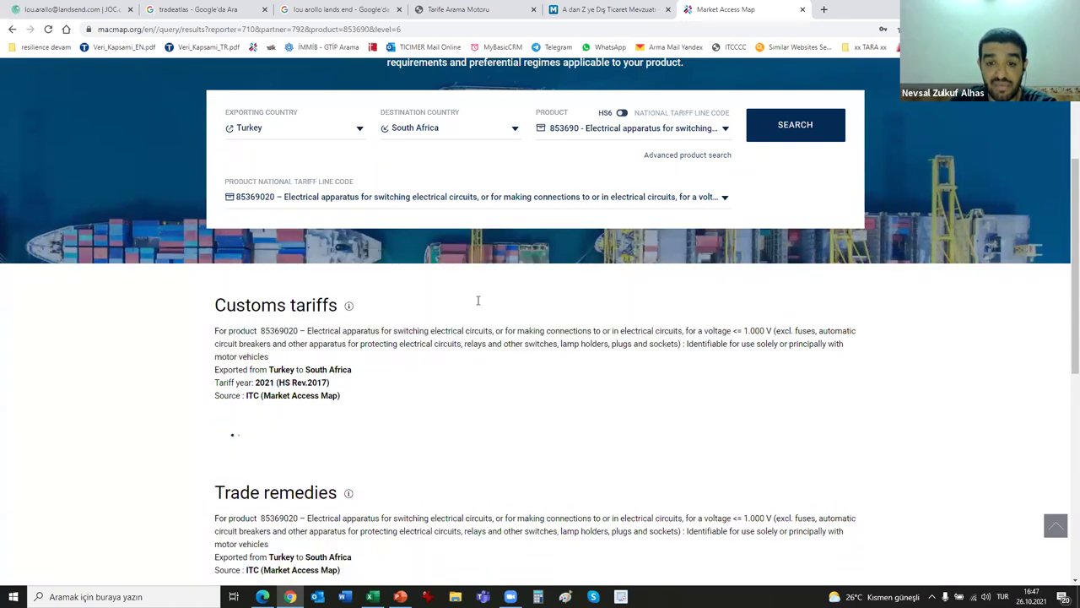
pyautogui.doubleClick(448, 450)
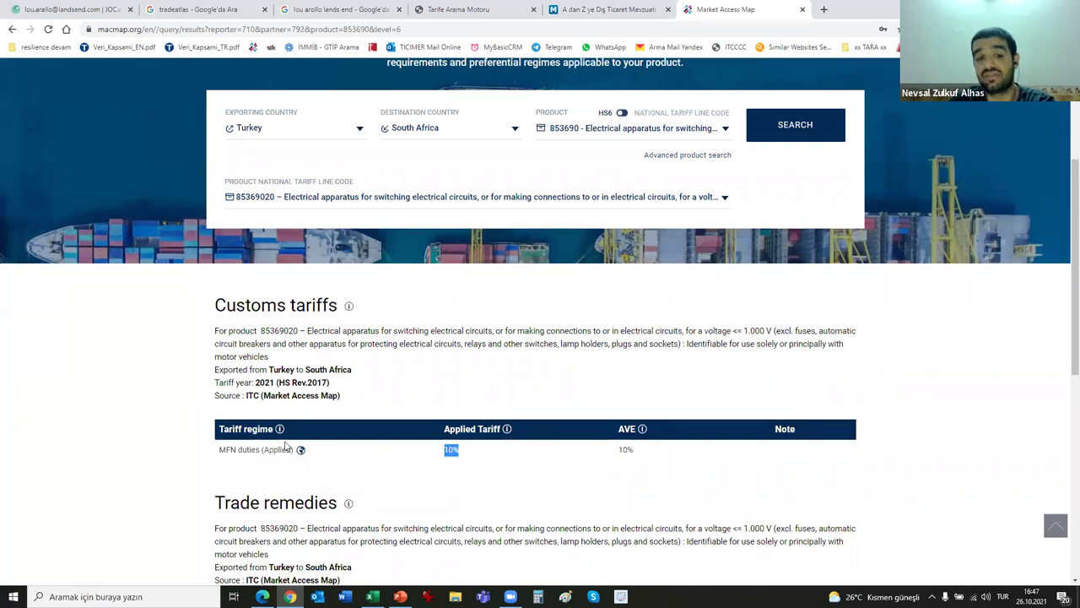
pyautogui.moveTo(218, 451); pyautogui.dragTo(257, 454)
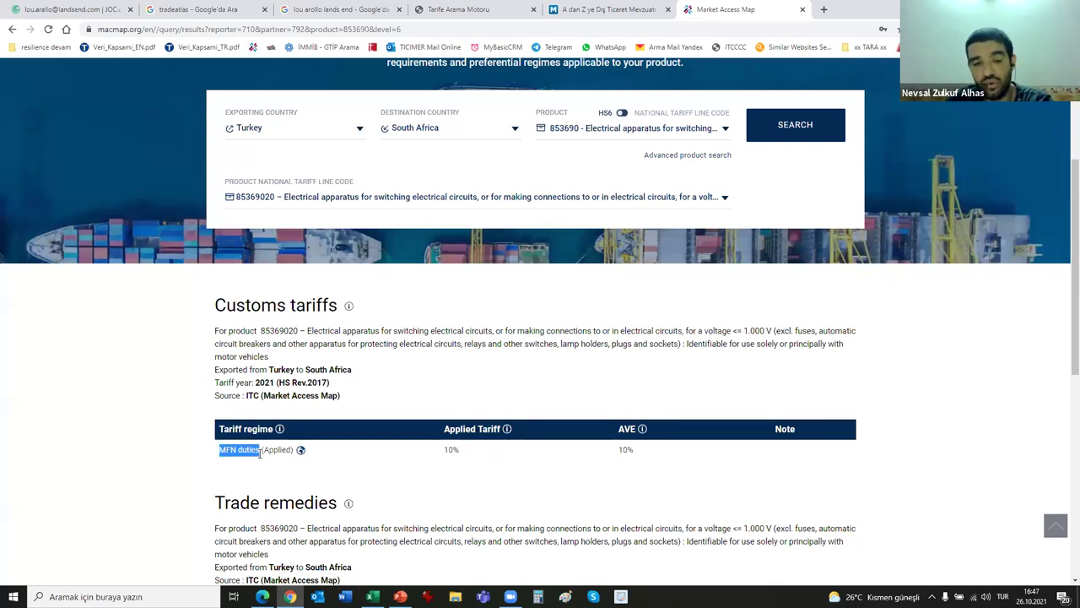
# Step: Change the destination country to Germany
pyautogui.click(437, 127)
pyautogui.write('ger')
pyautogui.click(454, 175)
# Step: Search Turkey-to-Germany tariffs for product code 853690 and check the 0% applied tariff
pyautogui.click(600, 152)
pyautogui.write('853690')
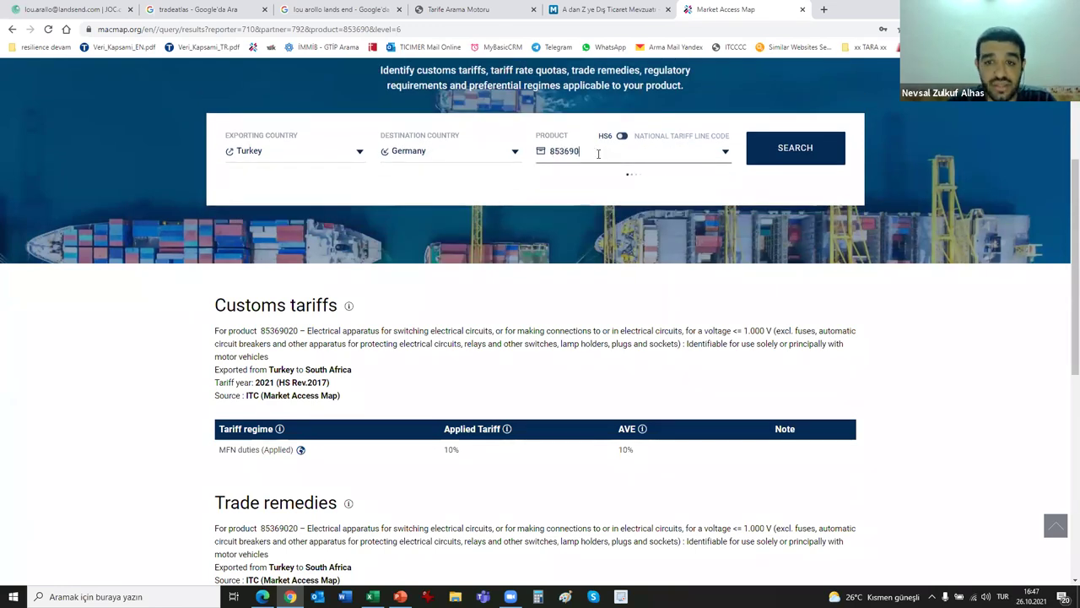
pyautogui.click(624, 180)
pyautogui.click(795, 148)
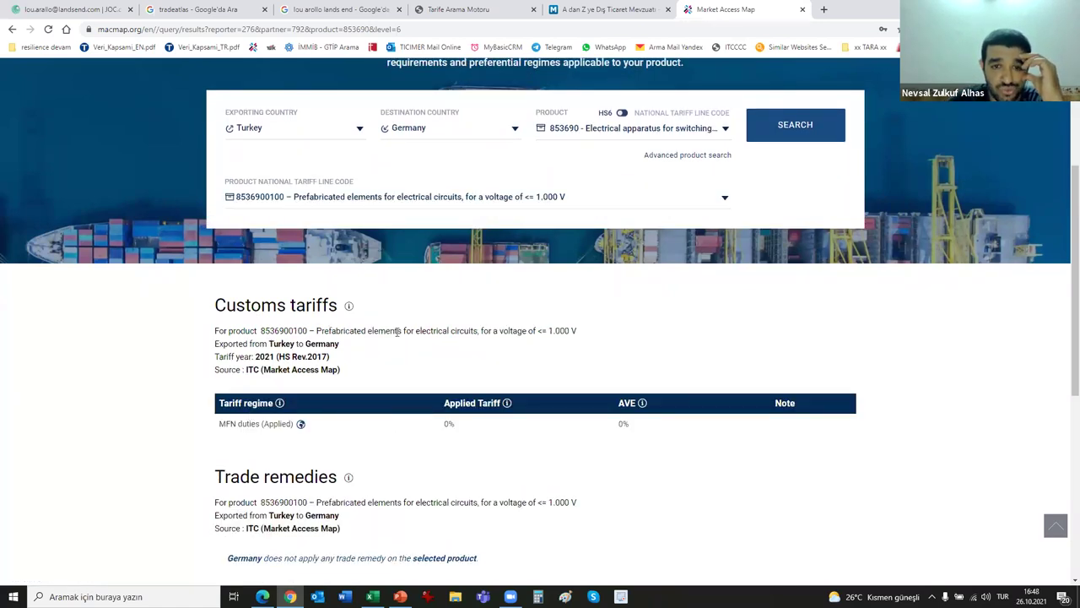
pyautogui.click(425, 204)
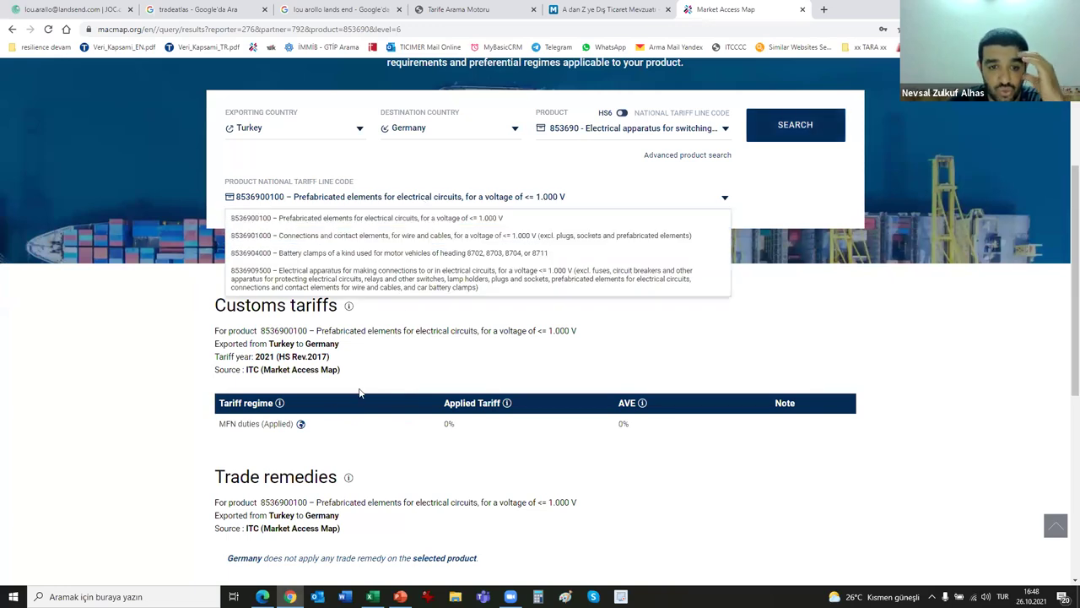
pyautogui.click(384, 426)
pyautogui.doubleClick(455, 427)
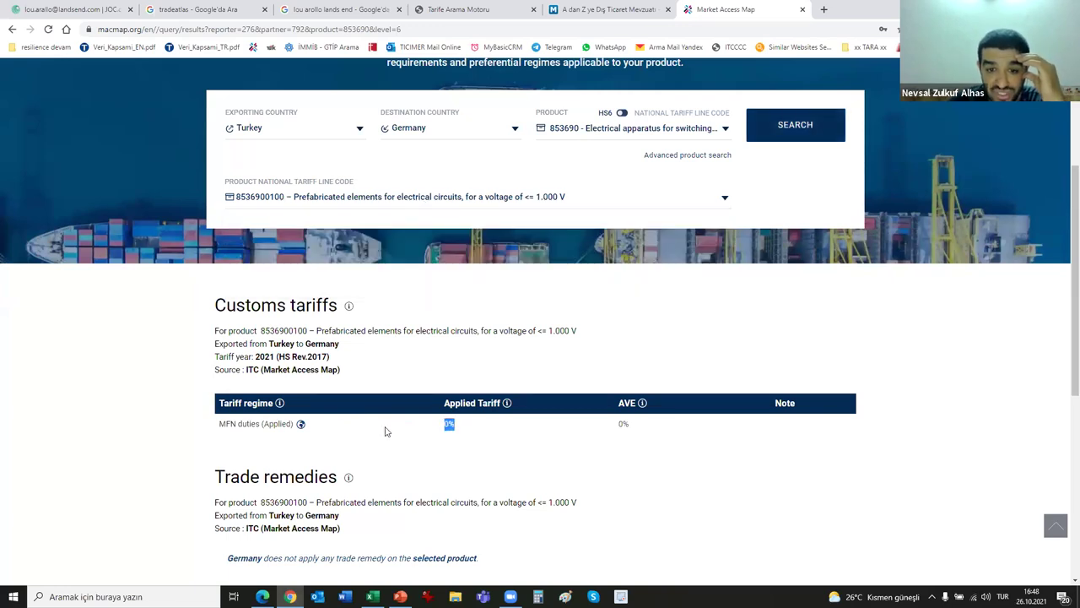
pyautogui.click(436, 196)
pyautogui.click(379, 252)
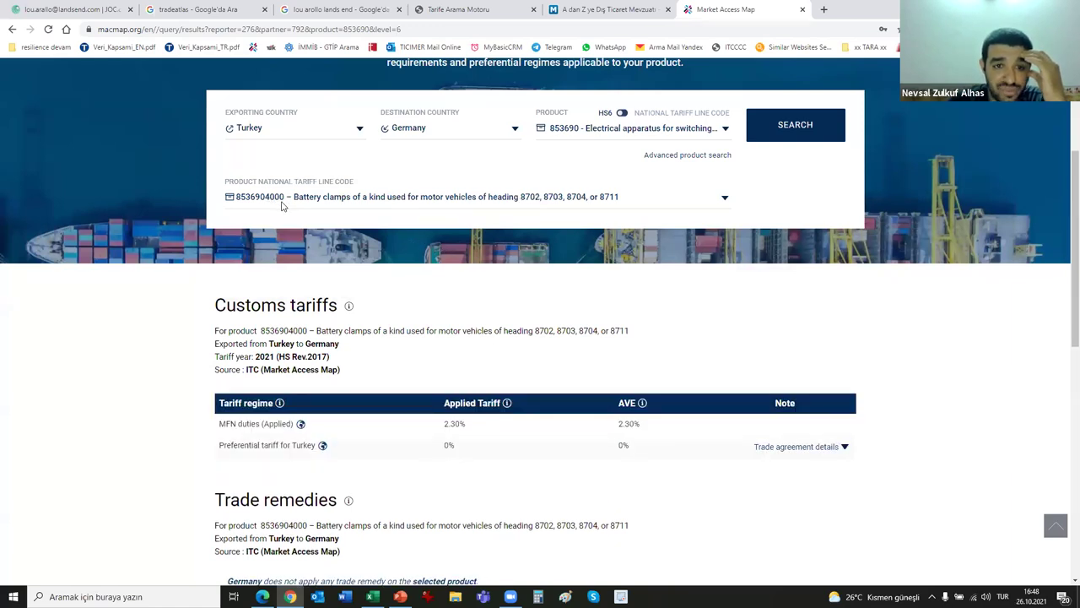
pyautogui.scroll(-1, 98, 288)
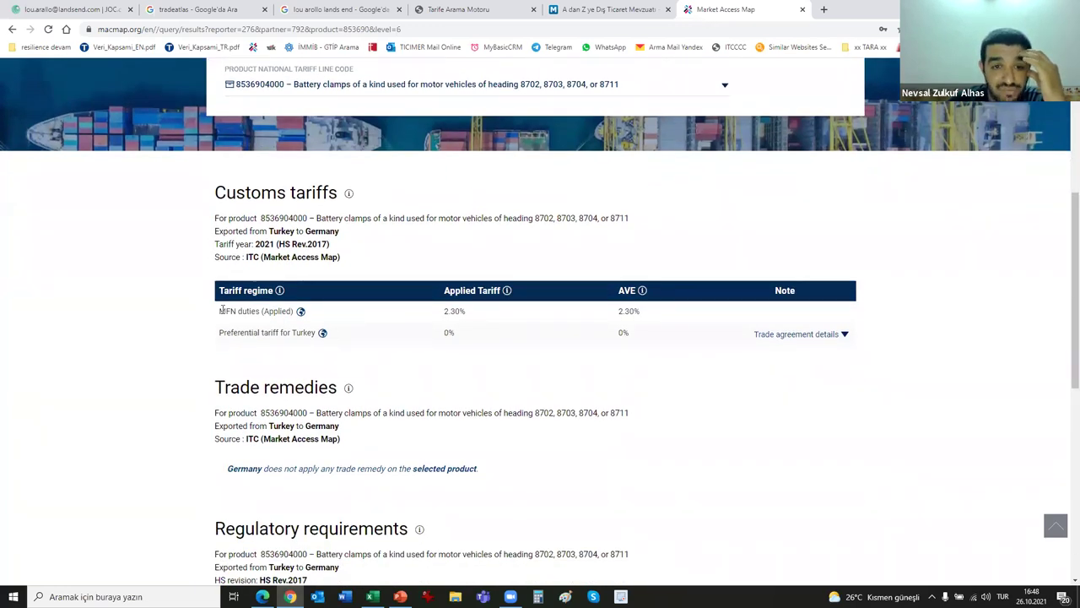
pyautogui.moveTo(440, 312); pyautogui.dragTo(470, 314)
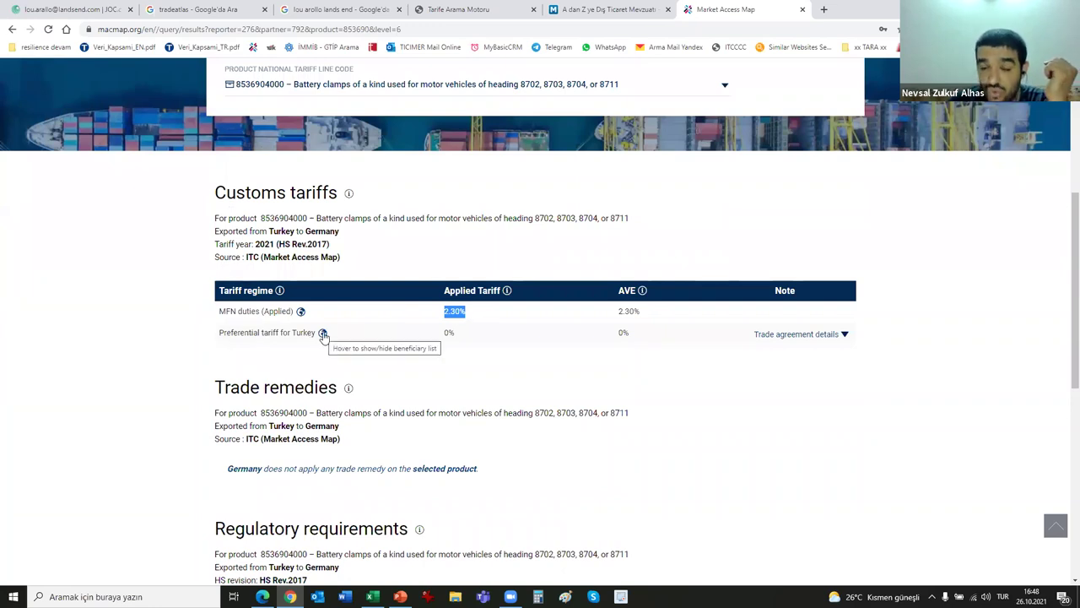
pyautogui.click(827, 336)
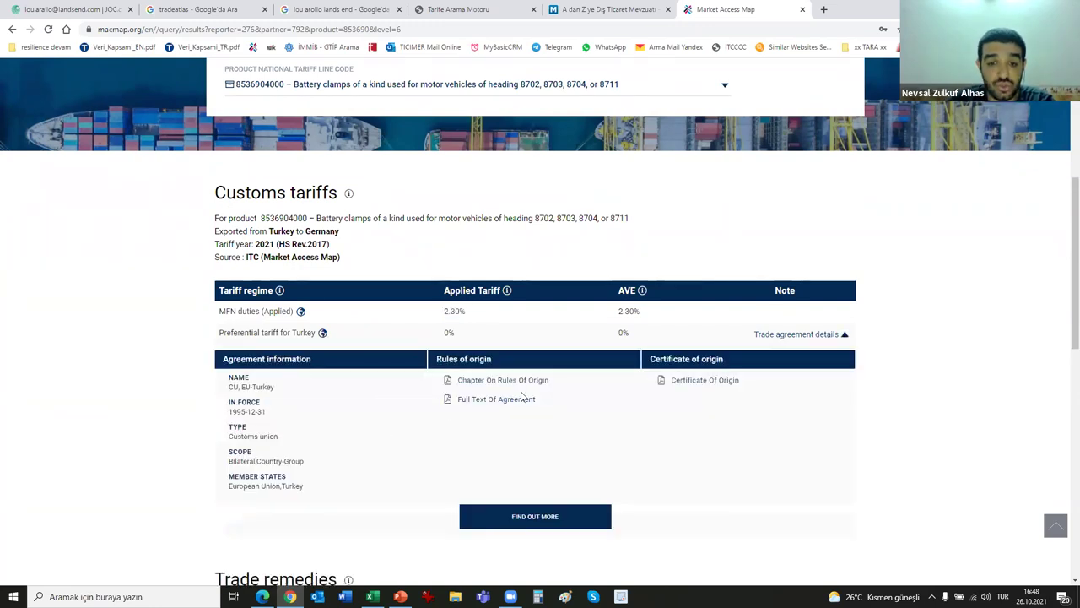
pyautogui.moveTo(290, 442); pyautogui.dragTo(294, 411)
pyautogui.moveTo(441, 334); pyautogui.dragTo(483, 346)
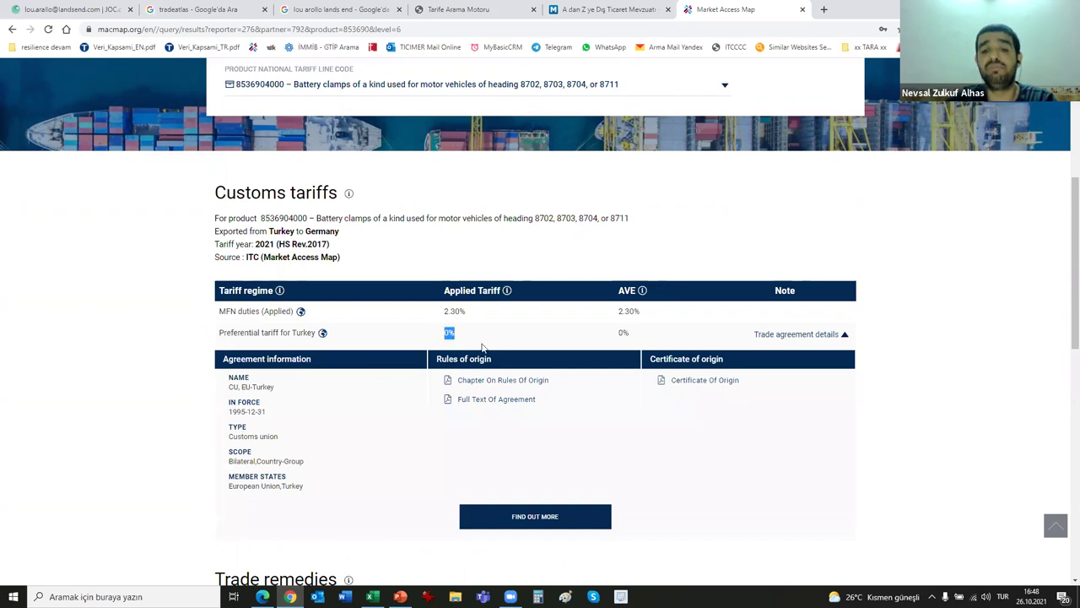
# Step: Scroll down to Germany's 10 regulatory import measures for battery clamps, then return to PowerPoint
pyautogui.click(141, 284)
pyautogui.scroll(-5, 142, 283)
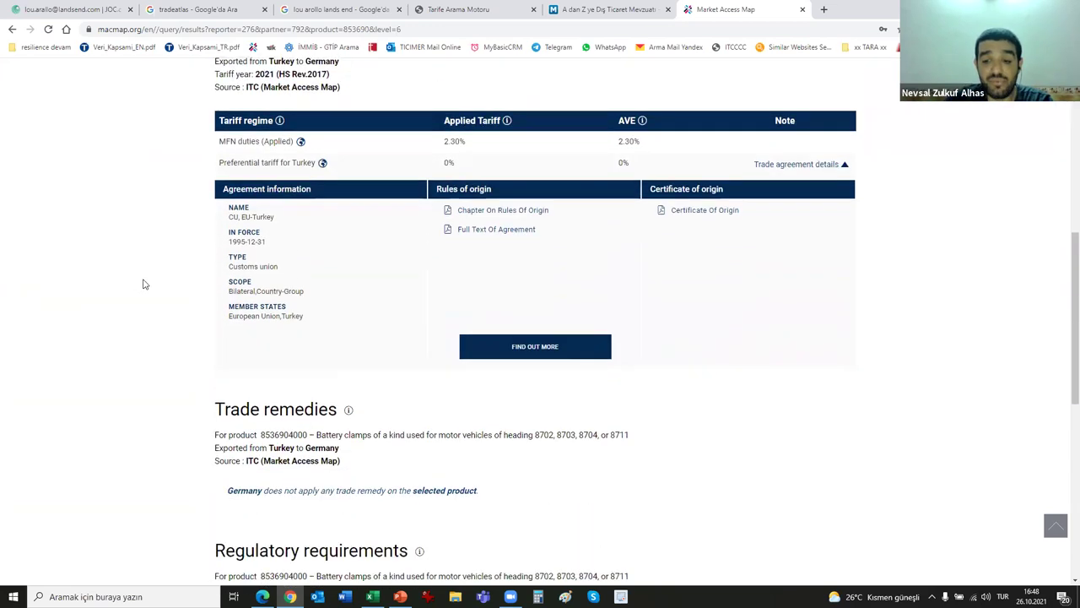
pyautogui.scroll(-3, 152, 289)
pyautogui.moveTo(302, 247)
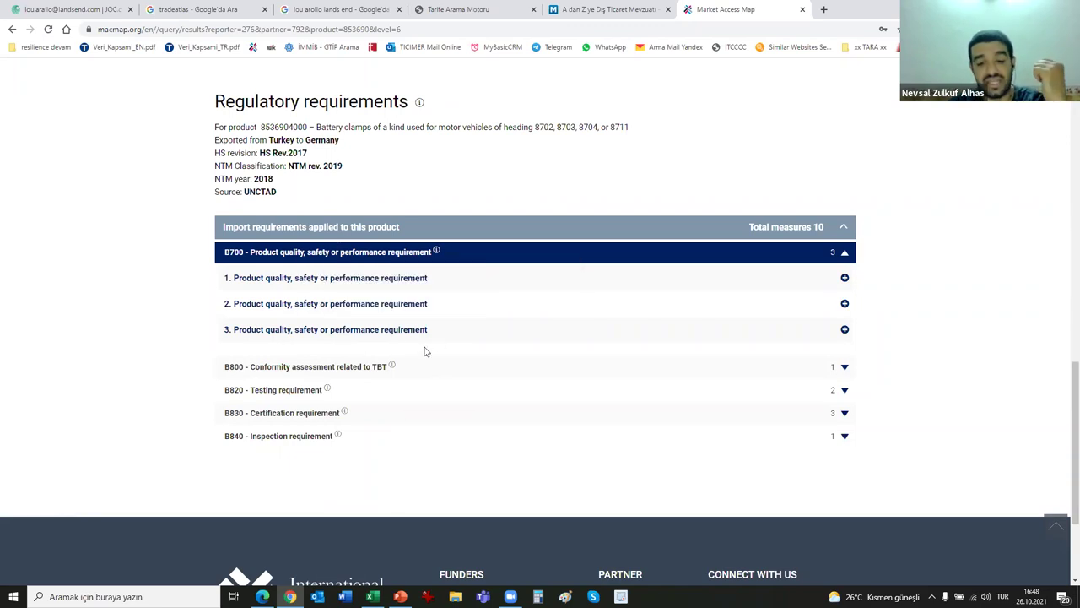
pyautogui.click(400, 594)
# Step: Copy the easycargo3d web address from slide 51 and switch back to Chrome
pyautogui.click(60, 448)
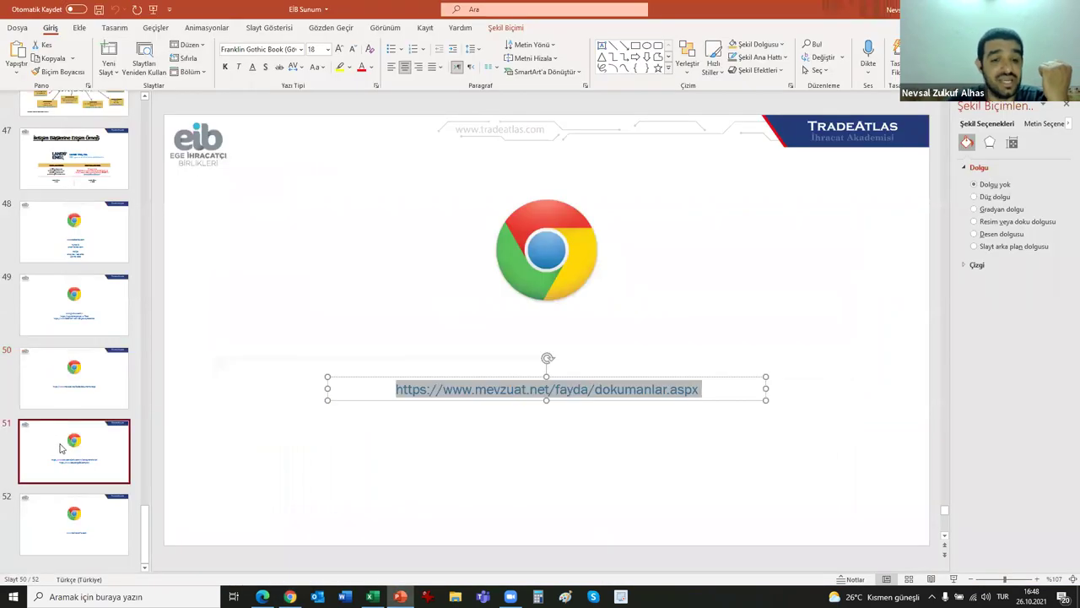
pyautogui.tripleClick(514, 389)
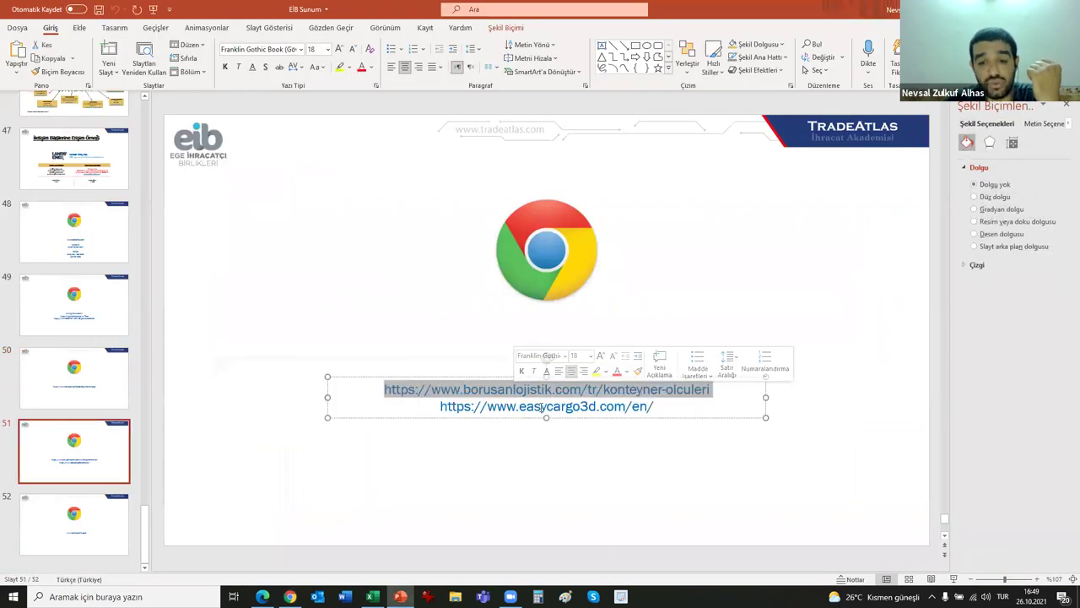
pyautogui.tripleClick(530, 406)
pyautogui.click(530, 406)
pyautogui.doubleClick(530, 406)
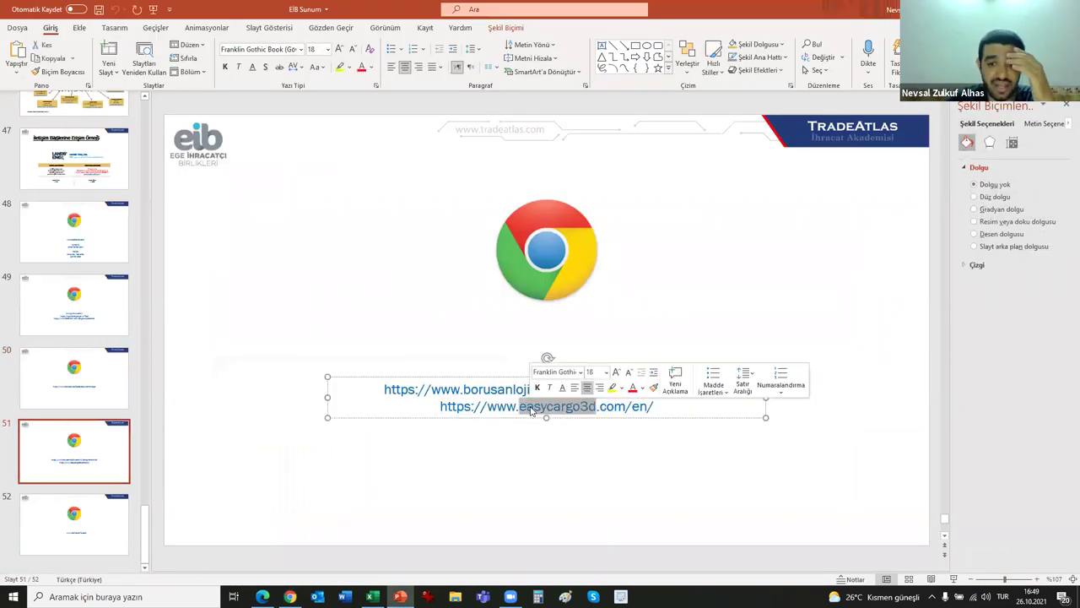
pyautogui.click(422, 465)
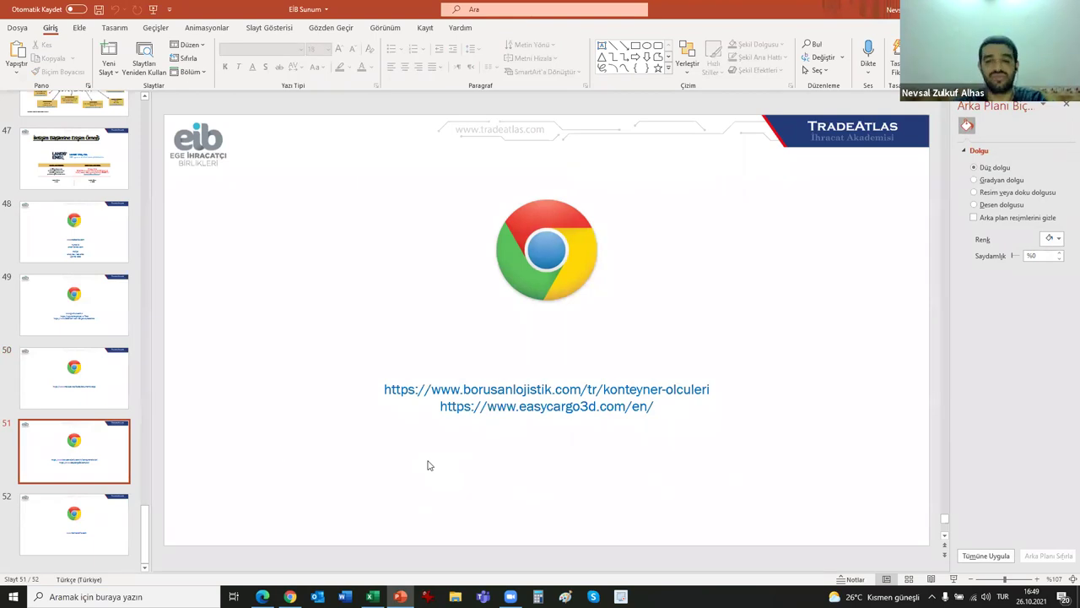
pyautogui.tripleClick(499, 387)
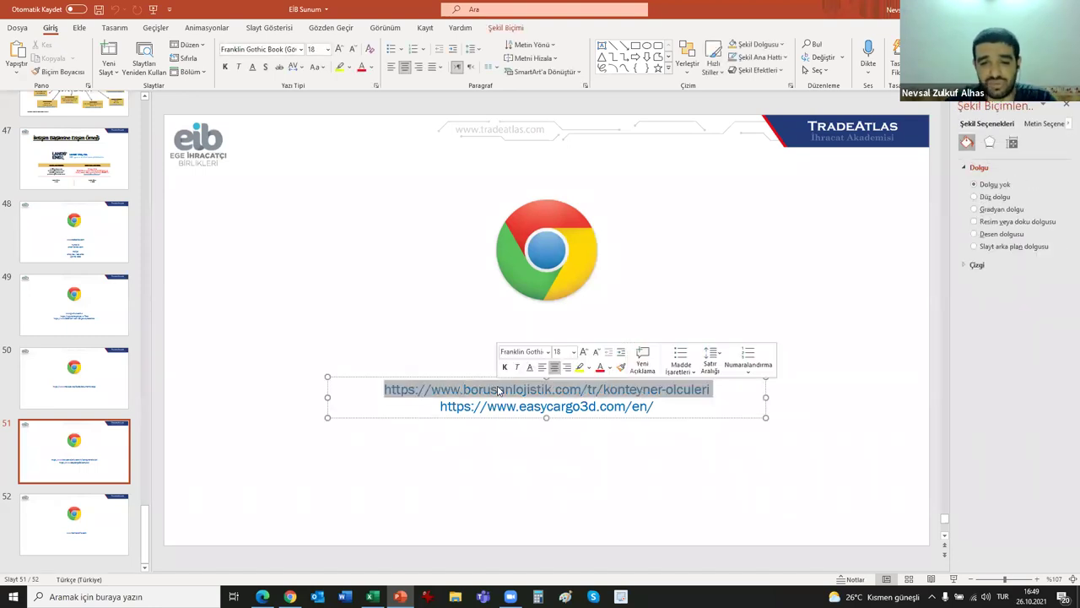
pyautogui.tripleClick(519, 407)
pyautogui.hotkey('ctrl', 'c')
pyautogui.hotkey('alt', 'Tab')
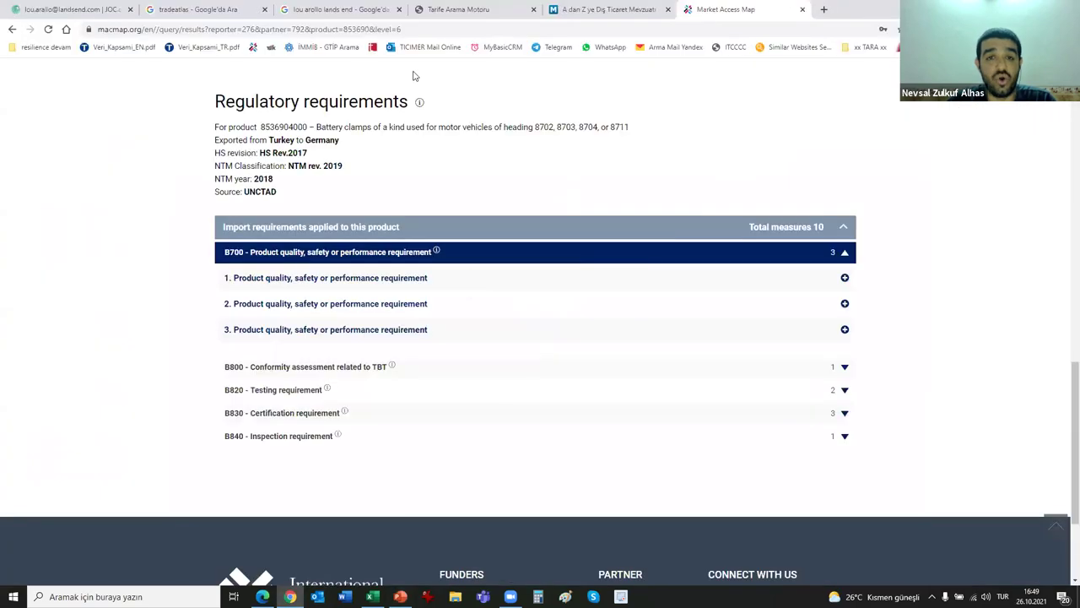
# Step: Paste the easycargo3d.com/en/ address into the address bar and load the EasyCargo site
pyautogui.hotkey('ctrl', 'l')
pyautogui.hotkey('ctrl', 'v')
pyautogui.press('Return')
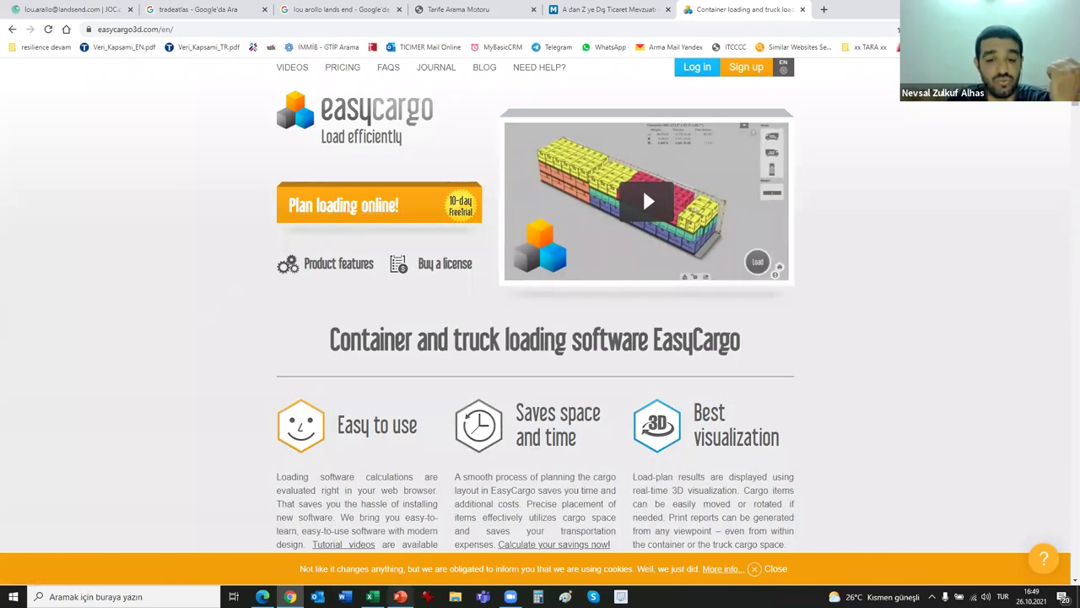
pyautogui.click(400, 597)
pyautogui.click(90, 516)
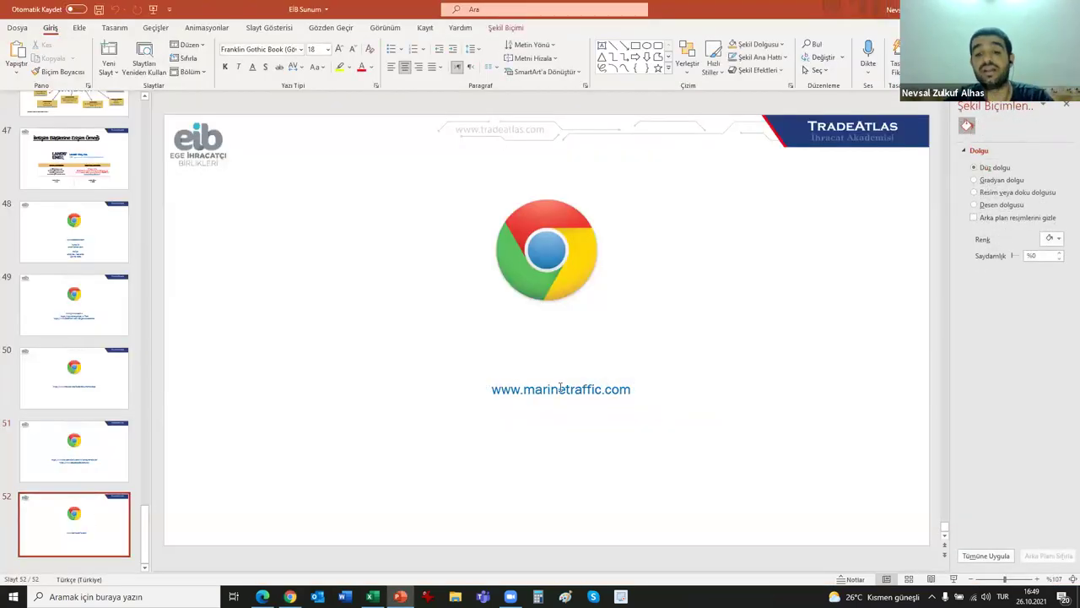
pyautogui.keyDown('ctrl'); pyautogui.click(560, 388); pyautogui.keyUp('ctrl')
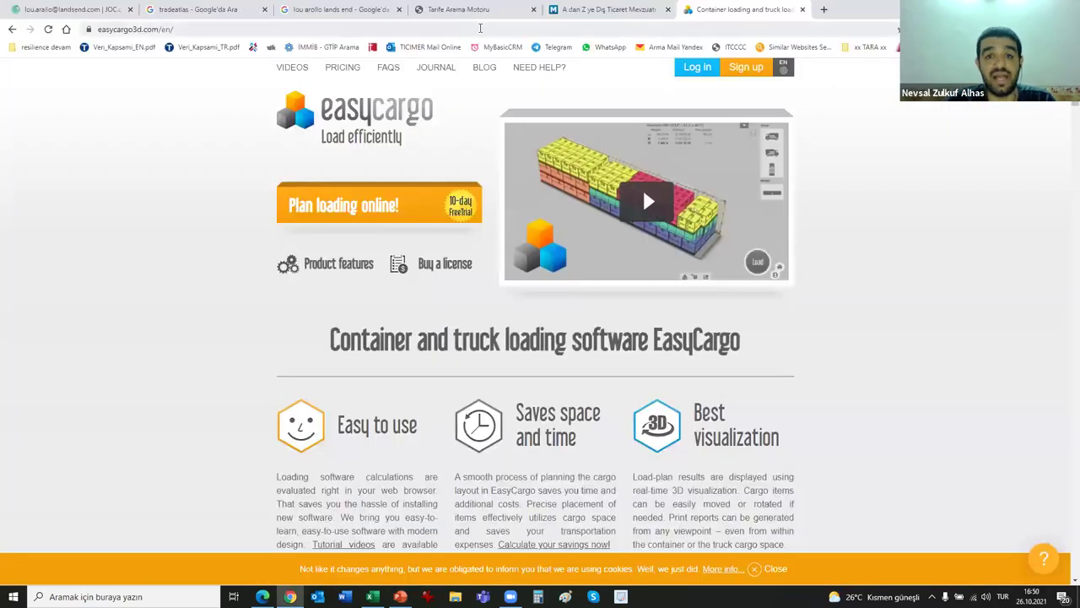
pyautogui.click(481, 28)
pyautogui.hotkey('ctrl', 'v')
pyautogui.press('Return')
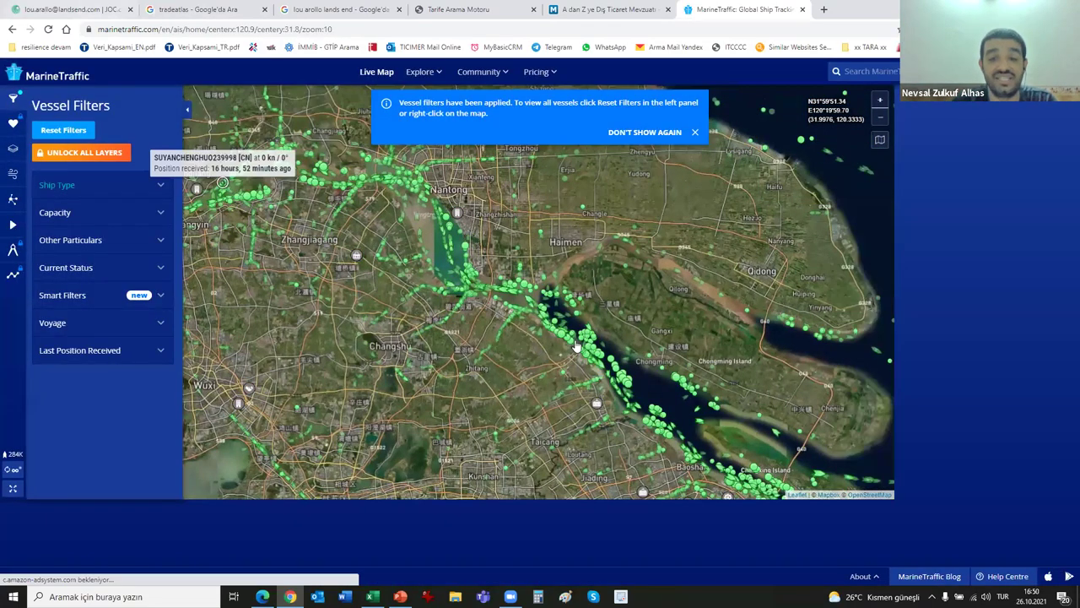
# Step: Zoom out the live ship map and pan it over to Turkey
pyautogui.scroll(-2, 514, 324)
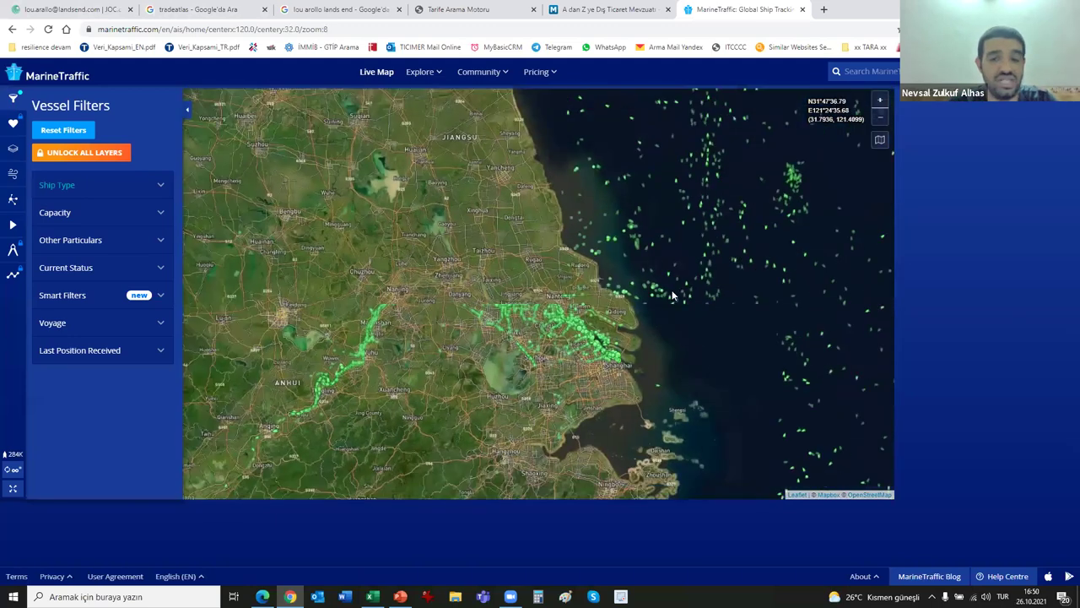
pyautogui.scroll(-2, 663, 322)
pyautogui.scroll(-2, 552, 313)
pyautogui.moveTo(253, 211); pyautogui.dragTo(373, 245)
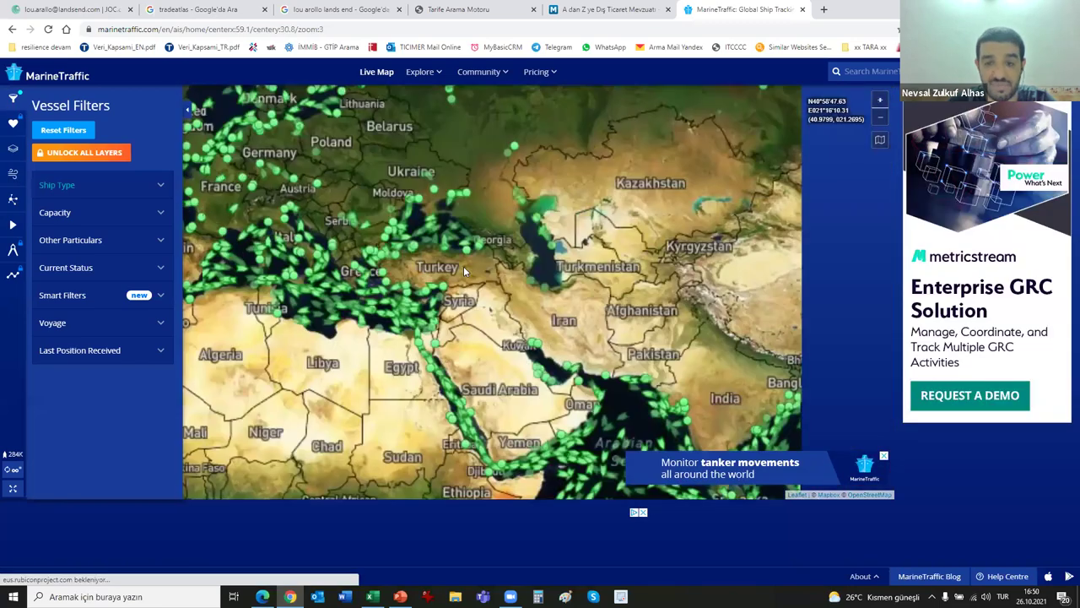
pyautogui.scroll(3, 466, 269)
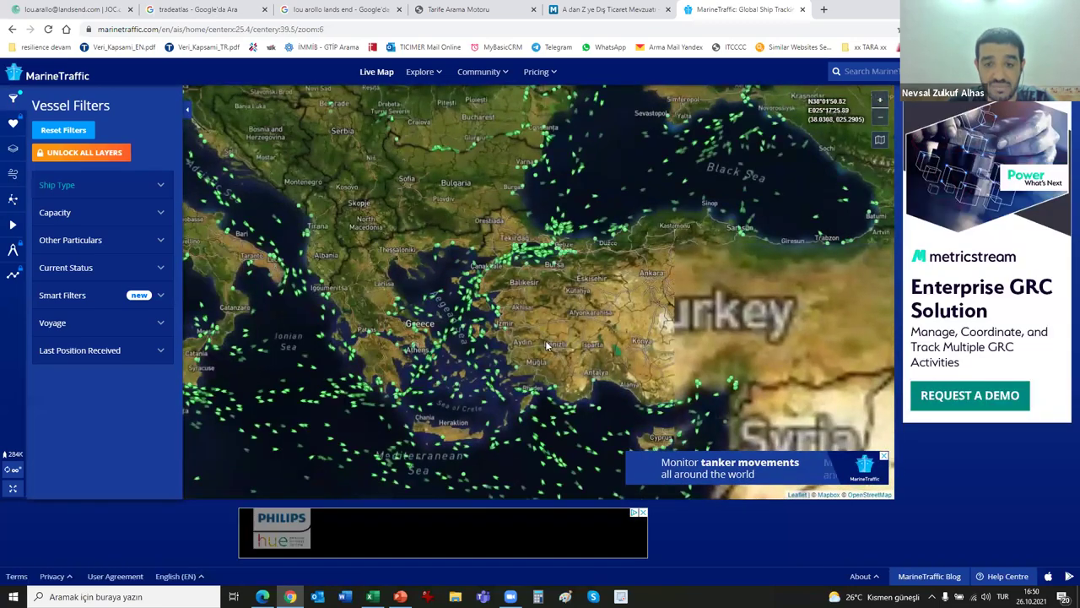
pyautogui.scroll(1, 462, 316)
pyautogui.scroll(4, 494, 348)
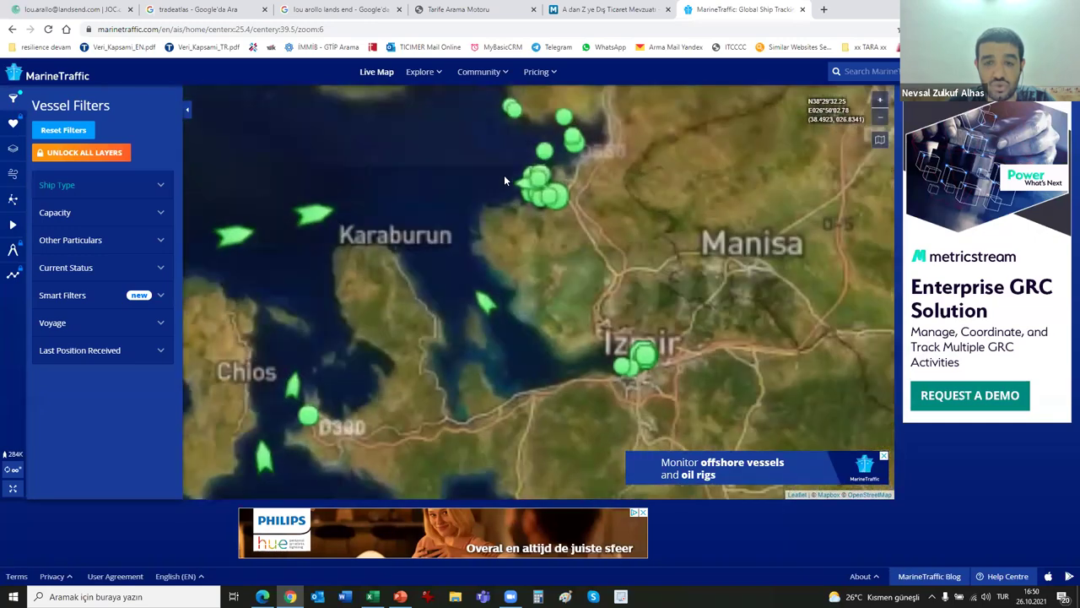
# Step: Frame the Aegean around Lesbos and Aliağa and view MSC ALICANTE's PIR-to-CKZ voyage card
pyautogui.moveTo(503, 174); pyautogui.dragTo(489, 434)
pyautogui.scroll(-2, 582, 144)
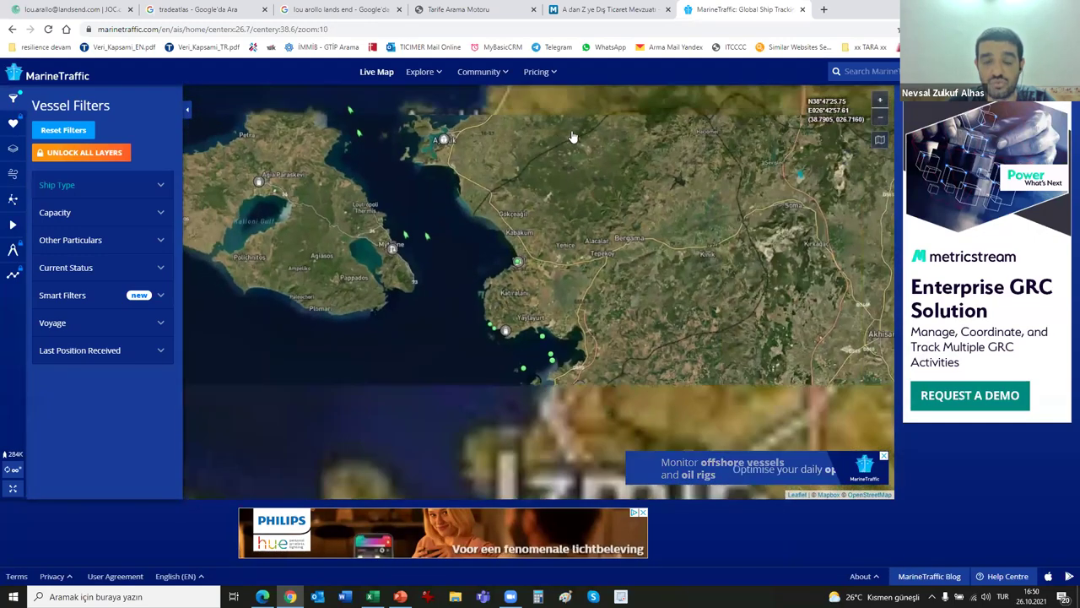
pyautogui.click(571, 140)
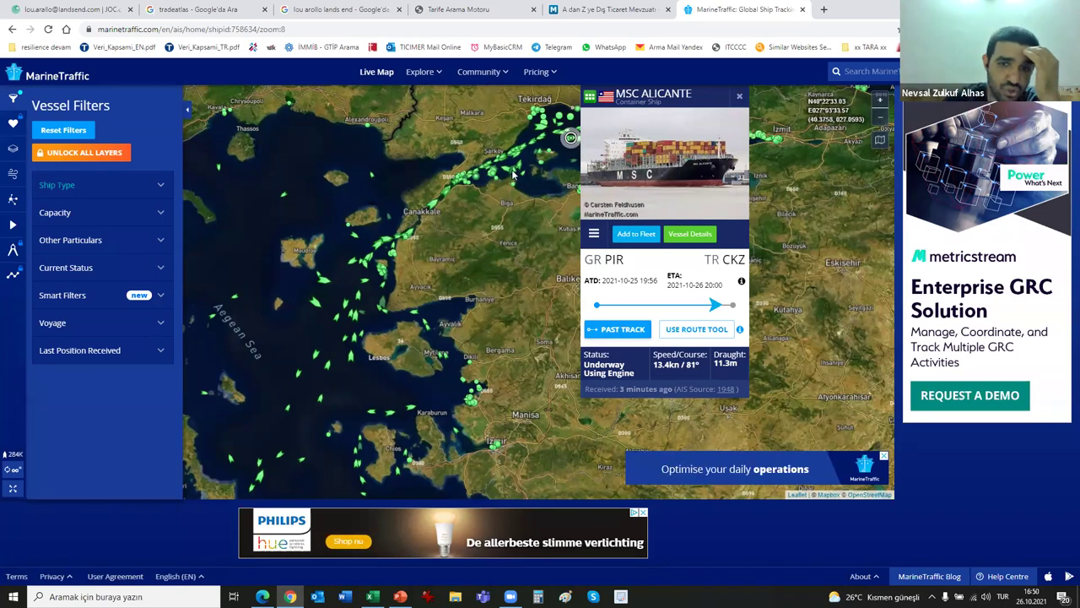
pyautogui.click(463, 245)
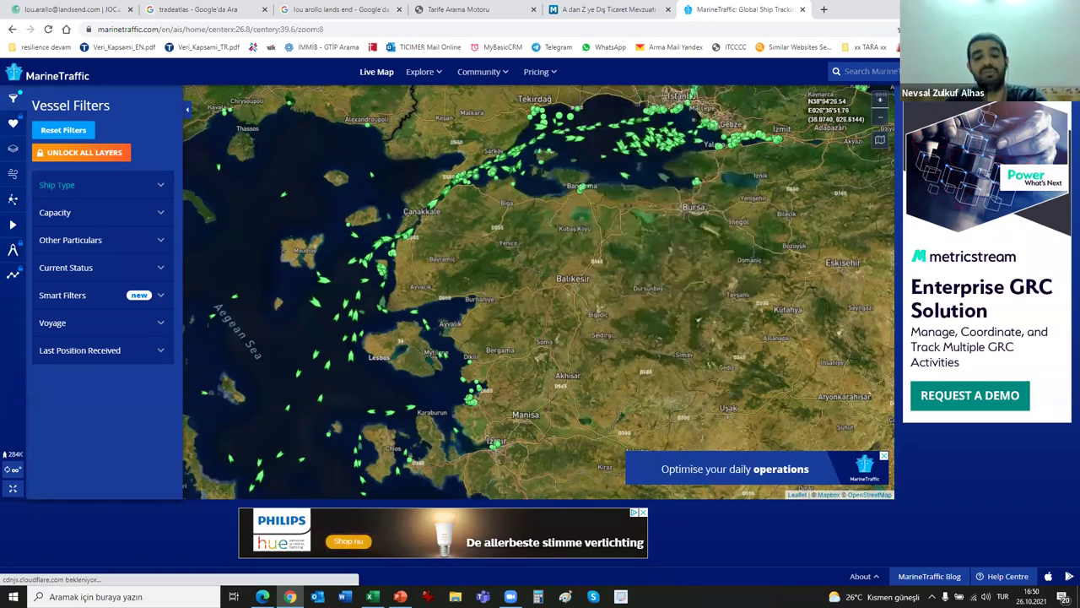